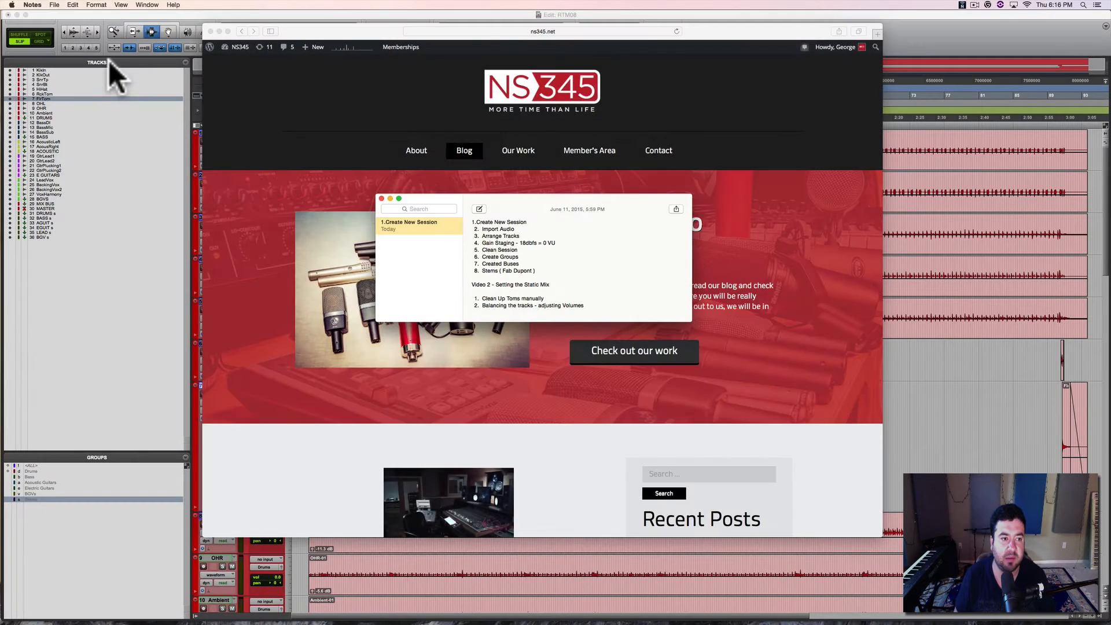
# Step: Review the session preparation checklist and the Video 2 static mix plan in Notes, and return to the Pro Tools session
pyautogui.click(109, 60)
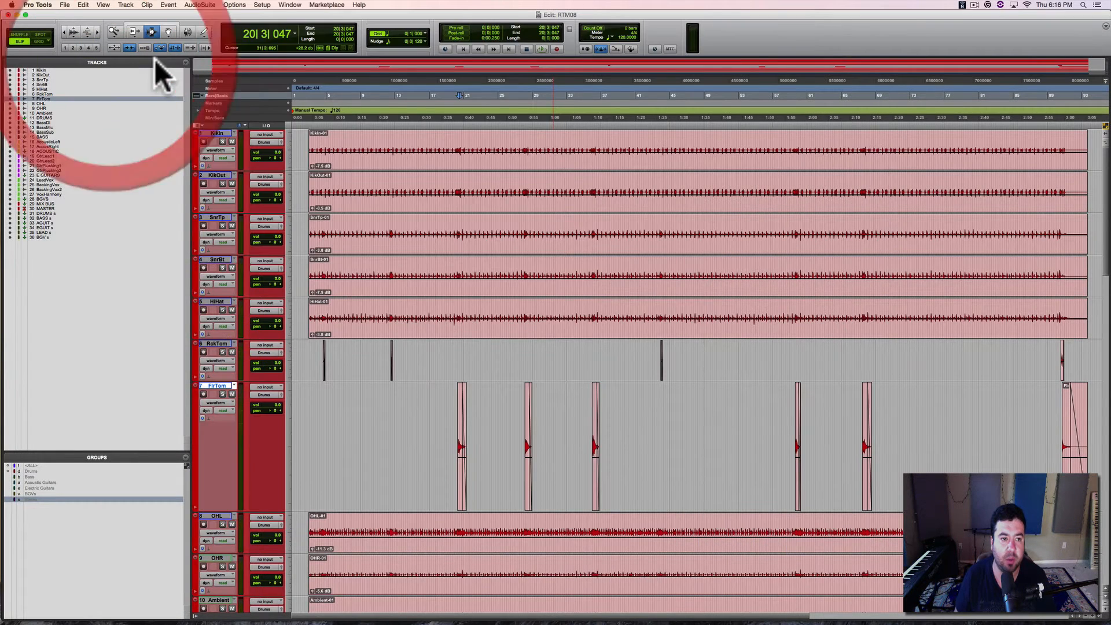
pyautogui.click(185, 62)
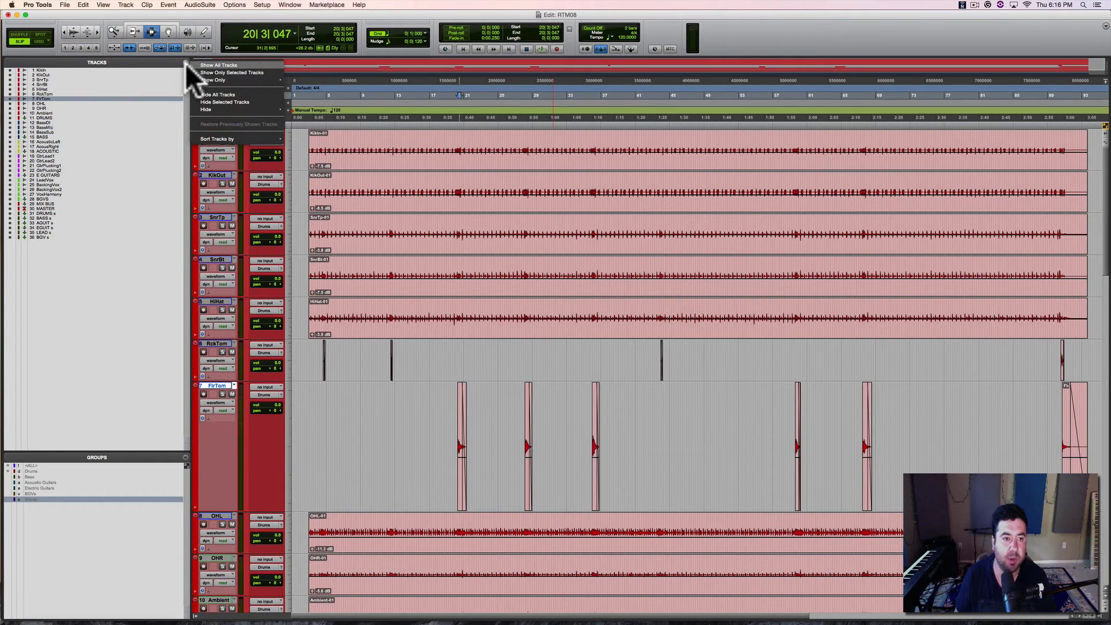
pyautogui.click(144, 64)
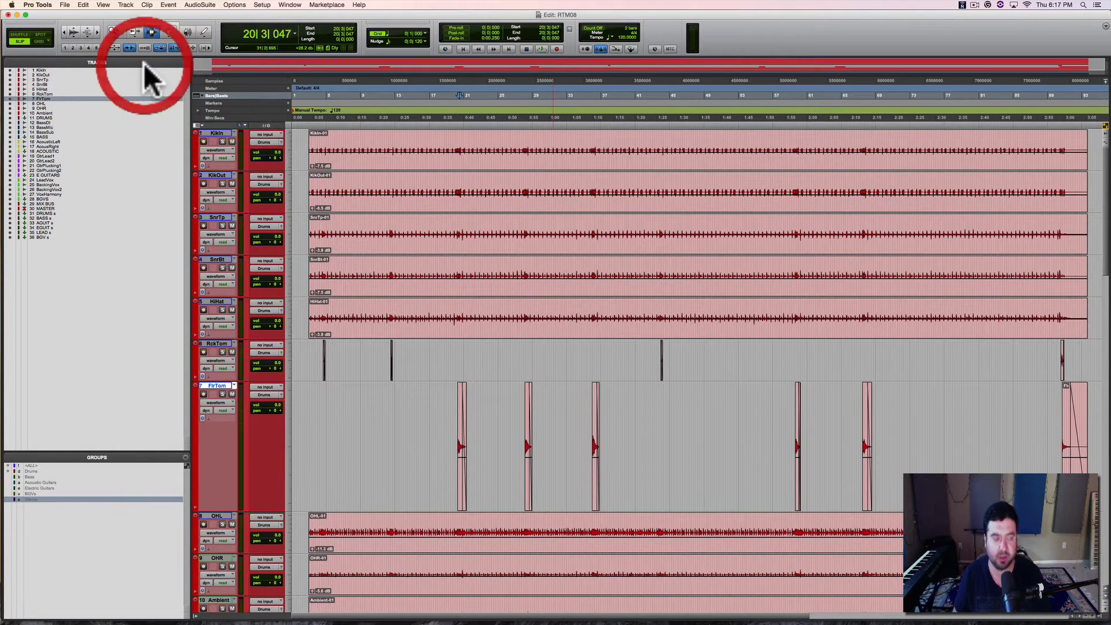
pyautogui.press('super+Tab')
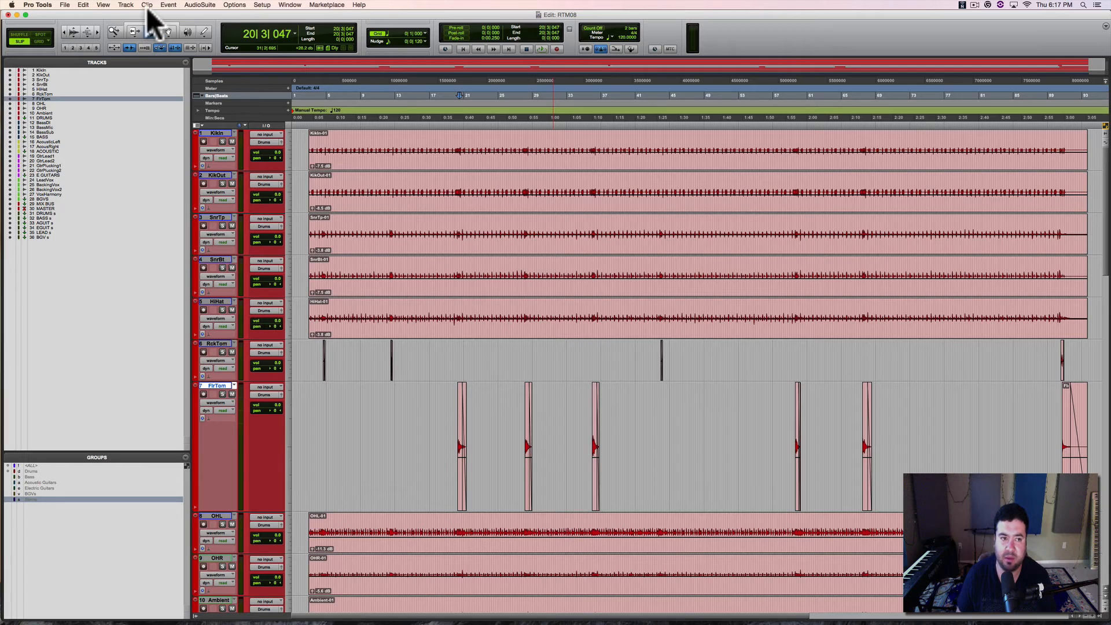
pyautogui.click(147, 5)
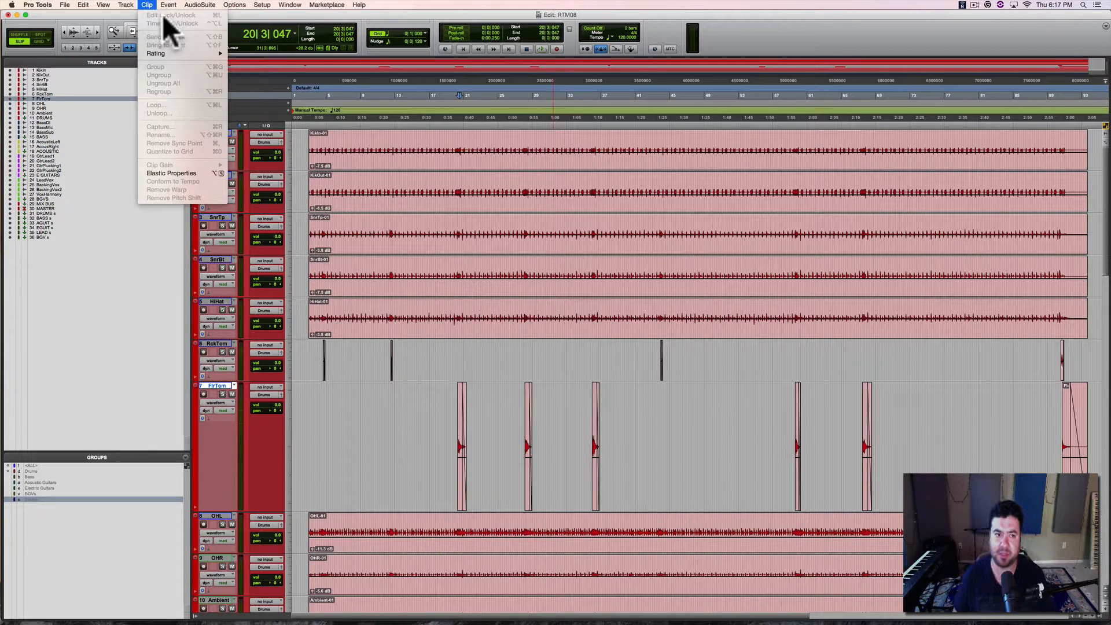
pyautogui.click(405, 29)
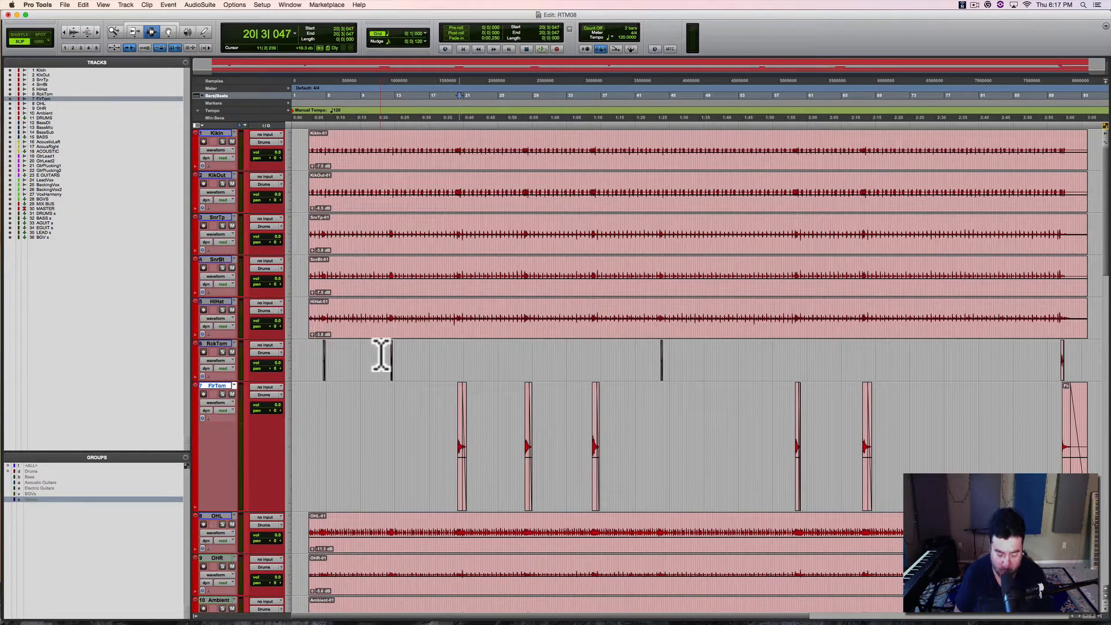
pyautogui.press('super+Tab')
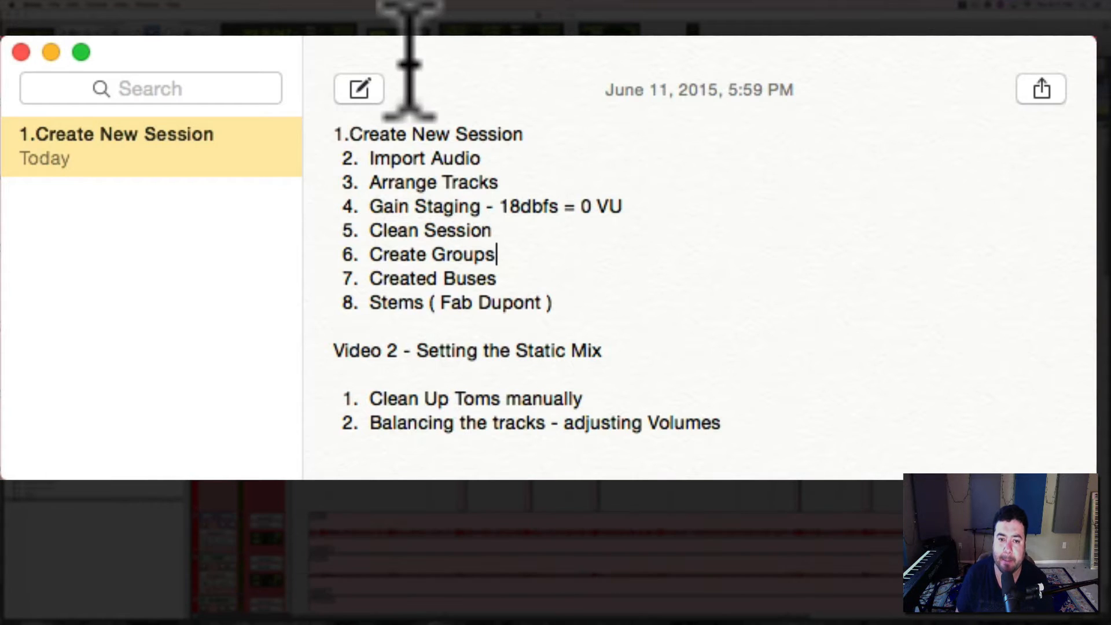
pyautogui.moveTo(410, 64); pyautogui.dragTo(438, 124)
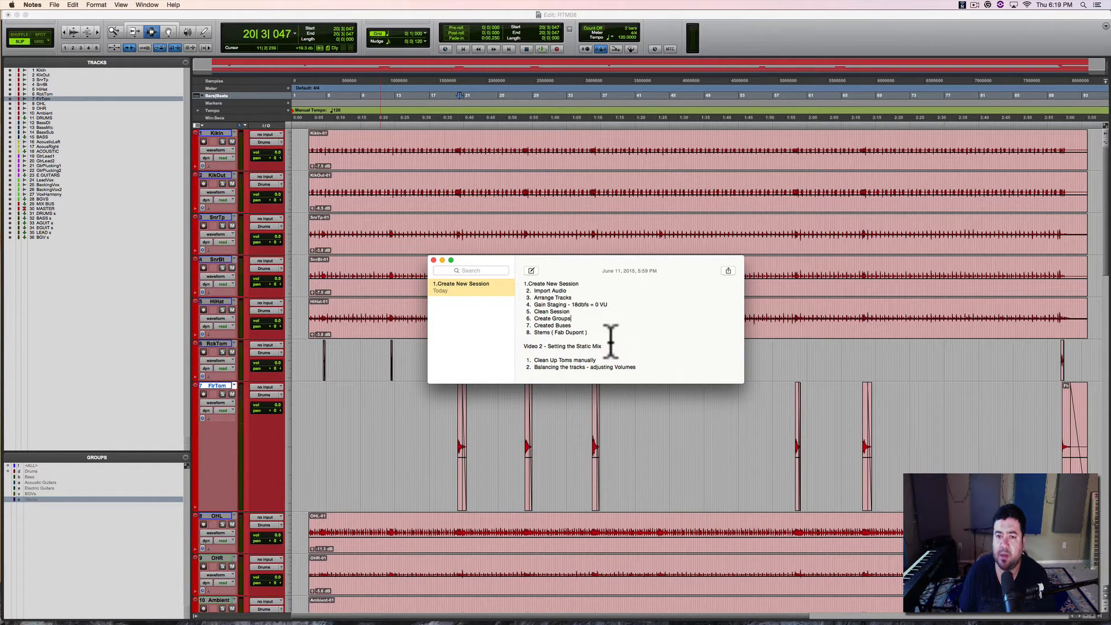
pyautogui.click(795, 31)
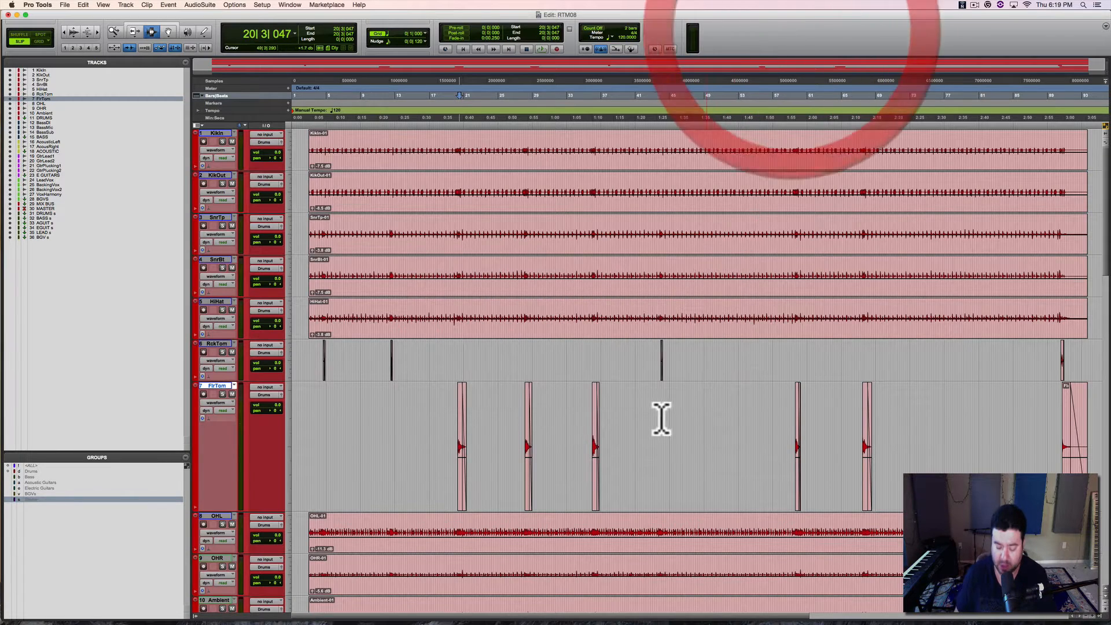
# Step: Zoom in on the first FlrTom clip in the Edit window and examine its start point and fade-out
pyautogui.press('super+equal')
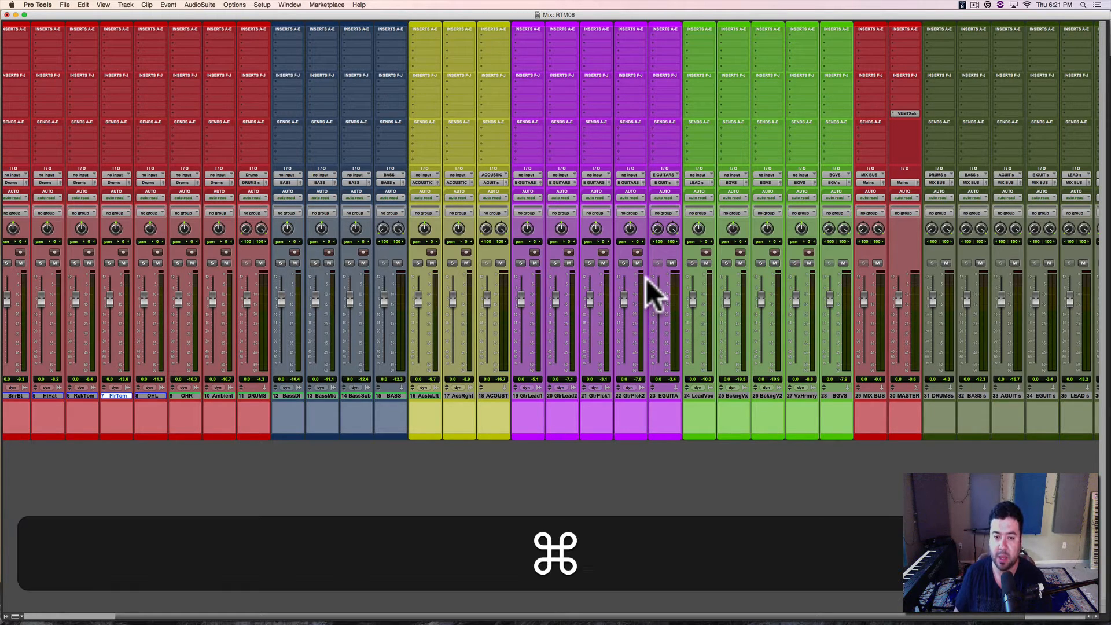
pyautogui.press('super+equal')
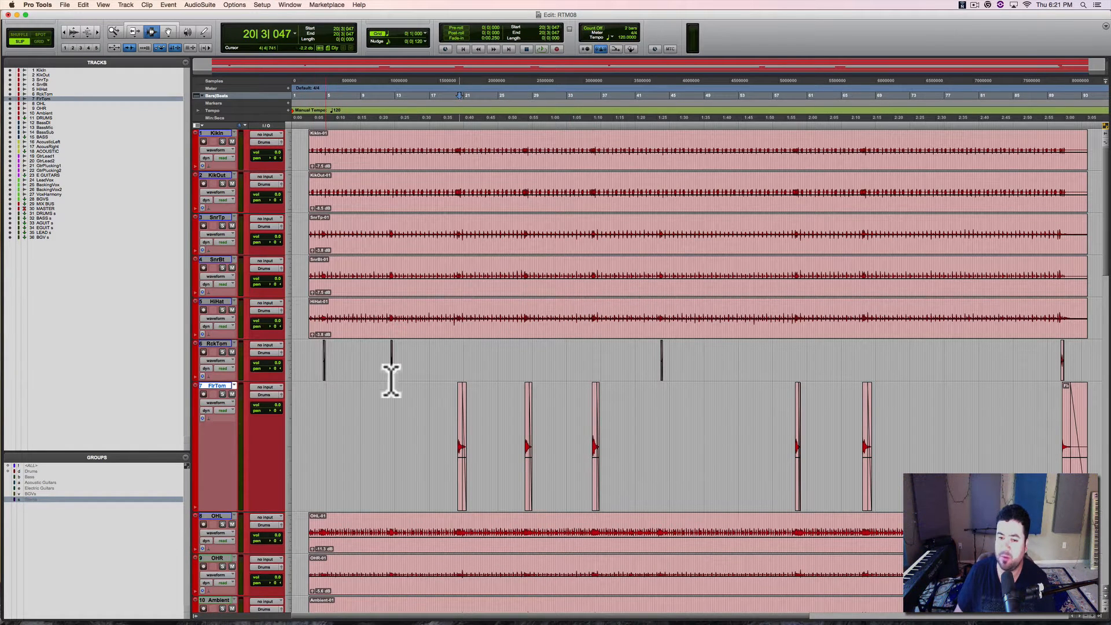
pyautogui.moveTo(436, 405); pyautogui.dragTo(490, 412)
pyautogui.hotkey('alt', 'f')
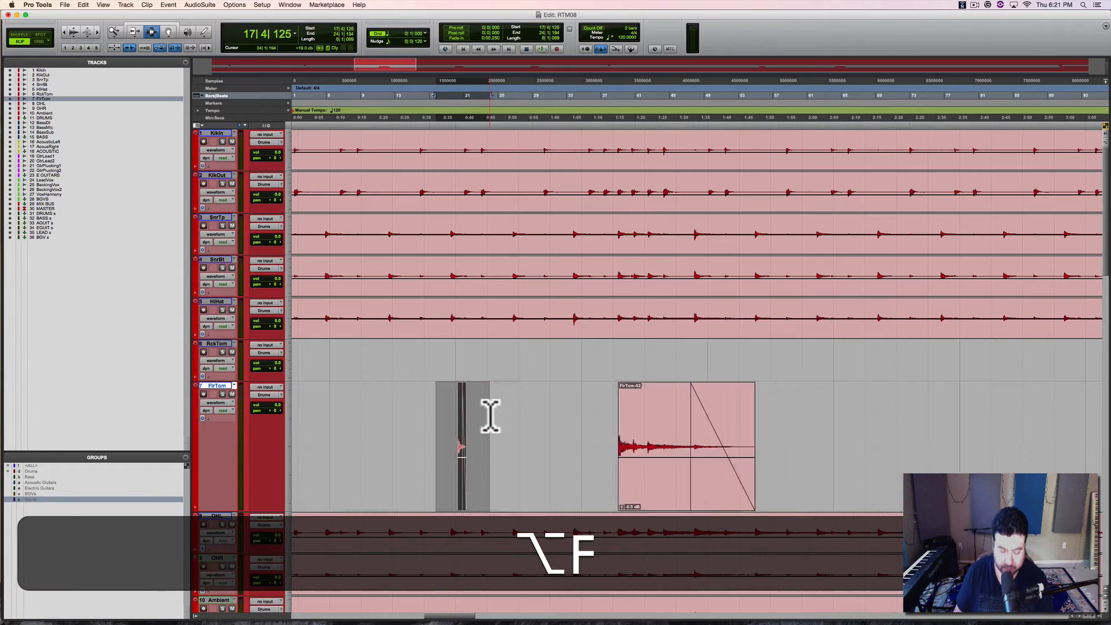
pyautogui.click(584, 401)
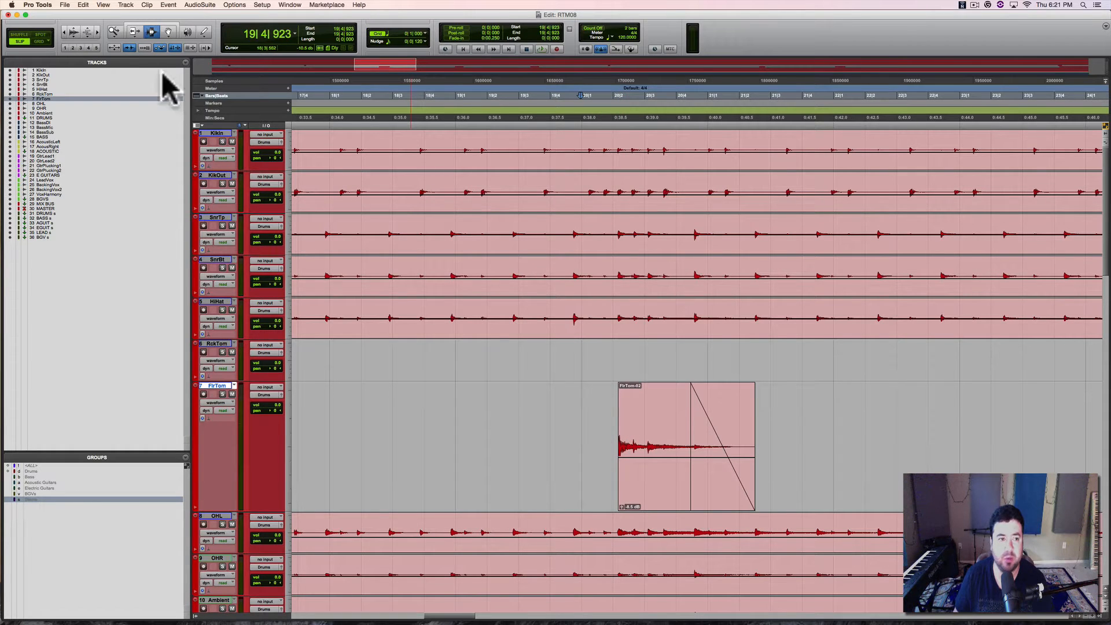
pyautogui.click(465, 412)
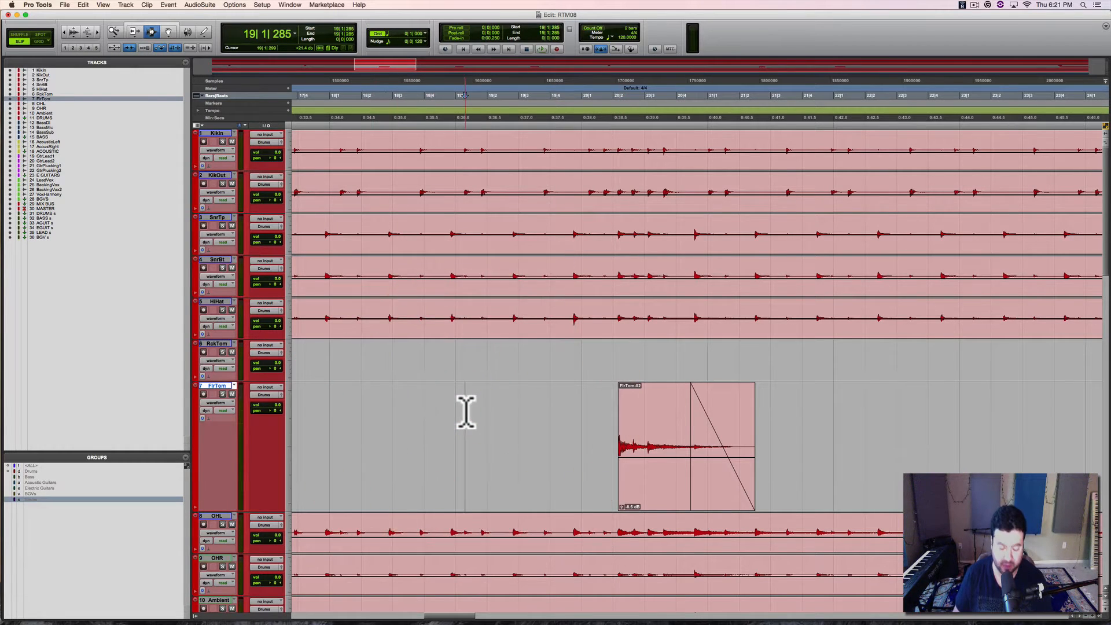
pyautogui.press('Tab')
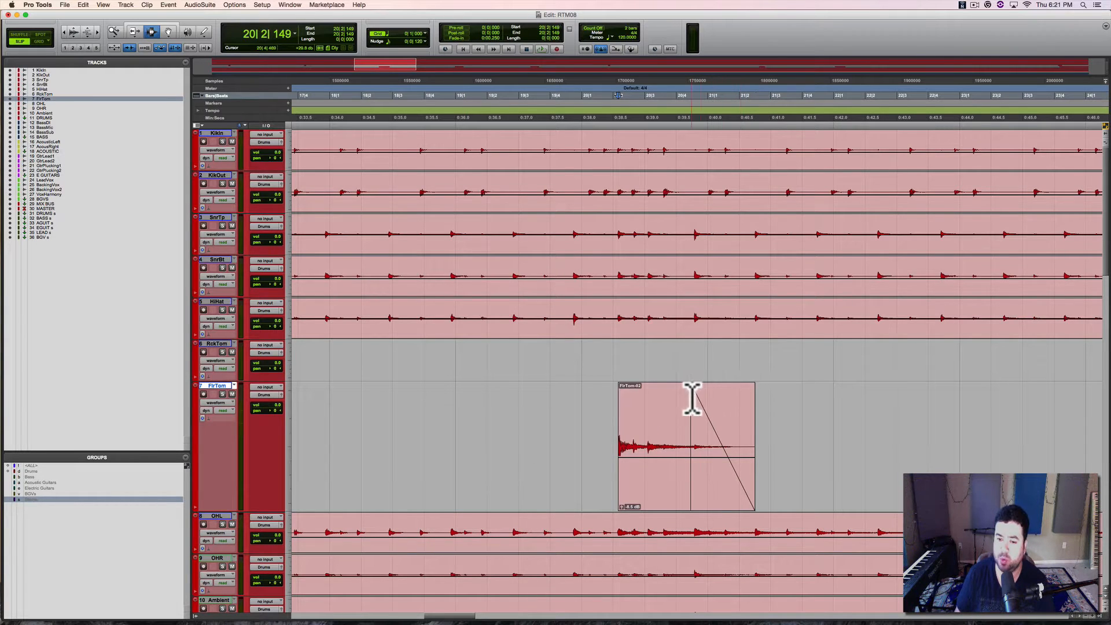
pyautogui.click(603, 405)
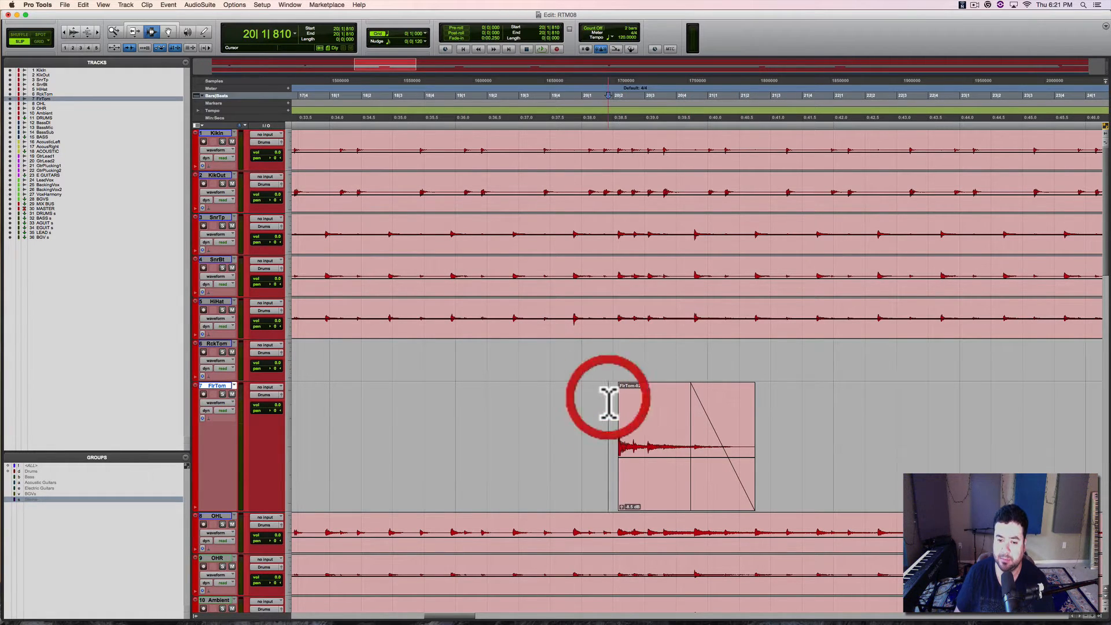
# Step: Solo the FlrTom track, play it from its first clip in the full-session view, and remove the solo
pyautogui.press('r')
pyautogui.press('r')
pyautogui.press('r')
pyautogui.press('r')
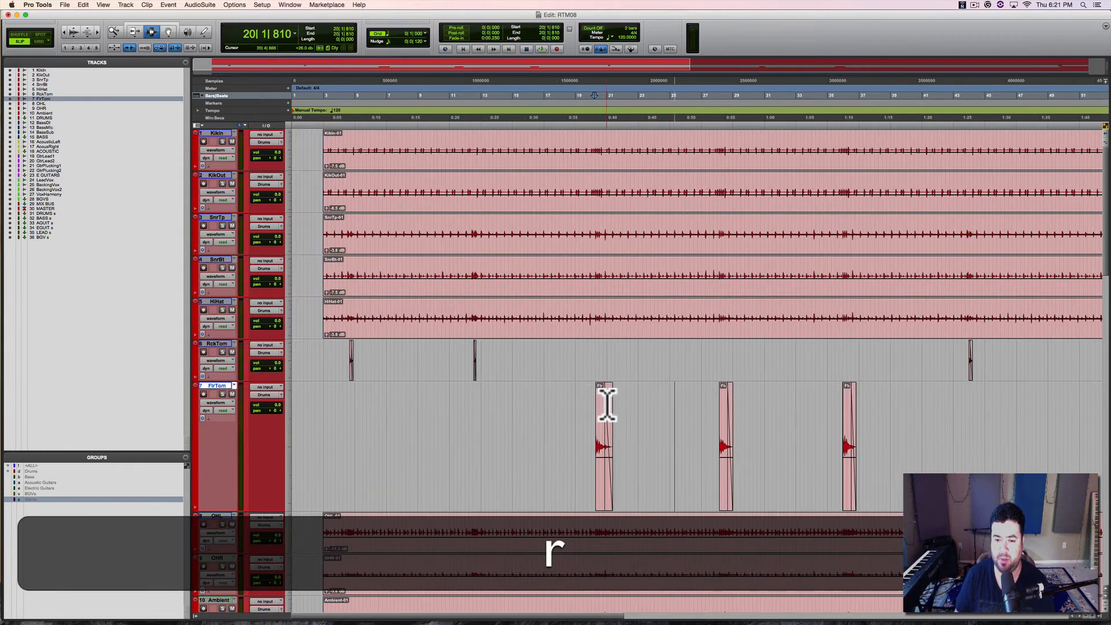
pyautogui.press('r')
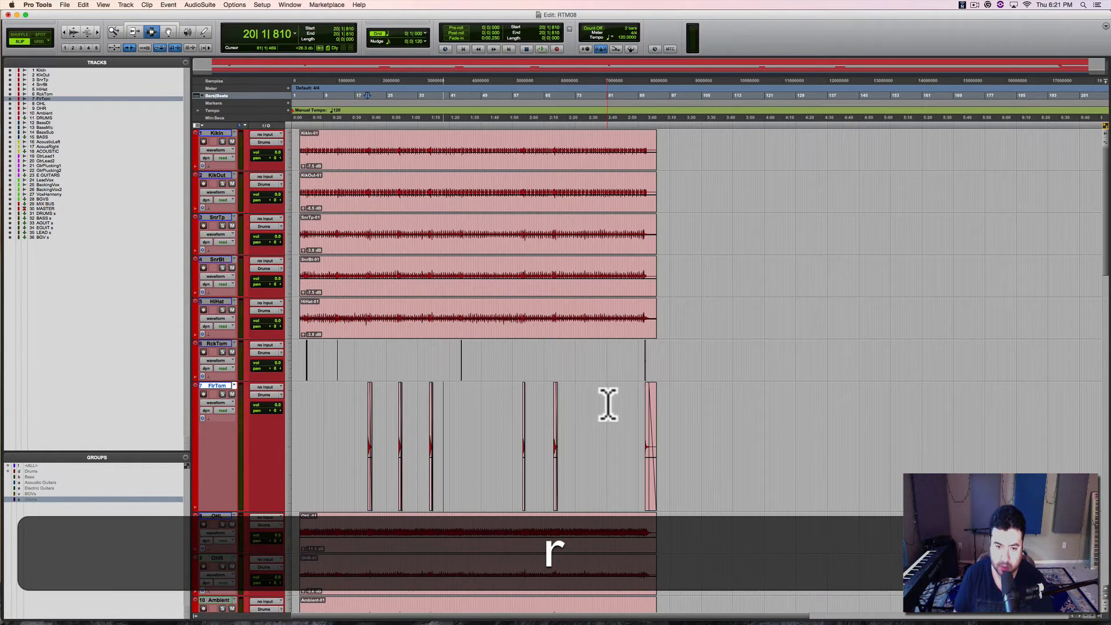
pyautogui.hotkey('alt', 'a')
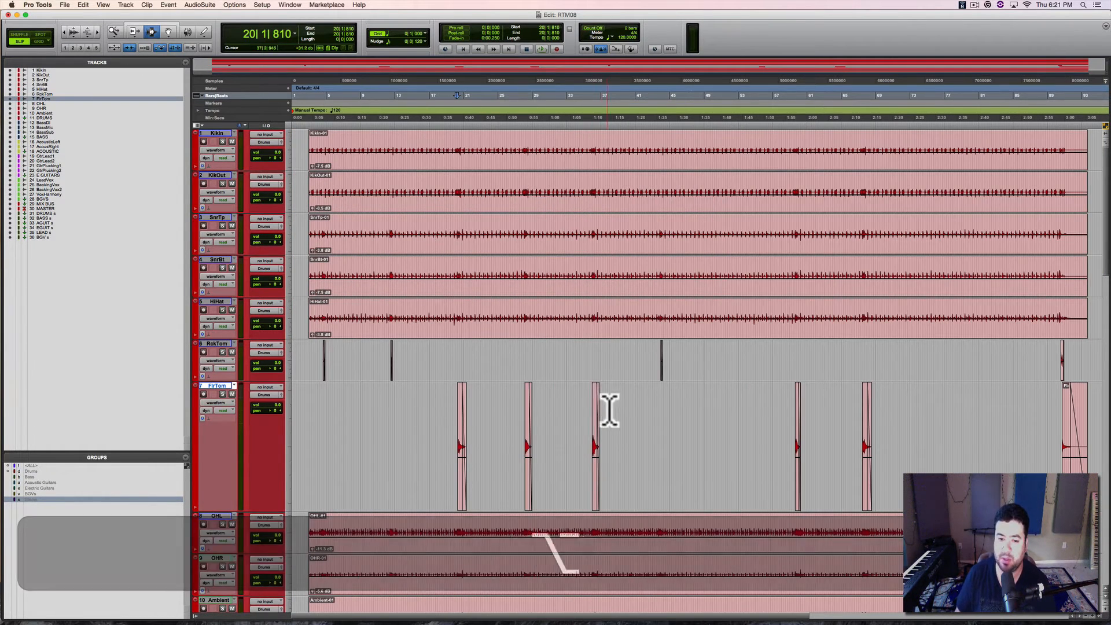
pyautogui.click(223, 394)
pyautogui.click(458, 408)
pyautogui.press('space')
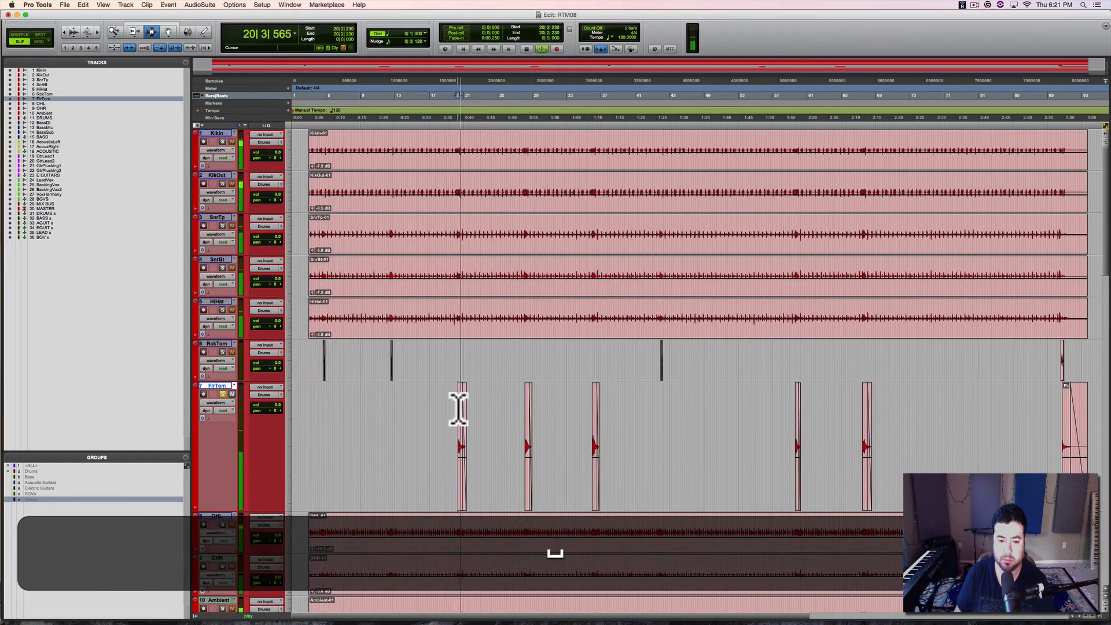
pyautogui.press('space')
pyautogui.click(222, 394)
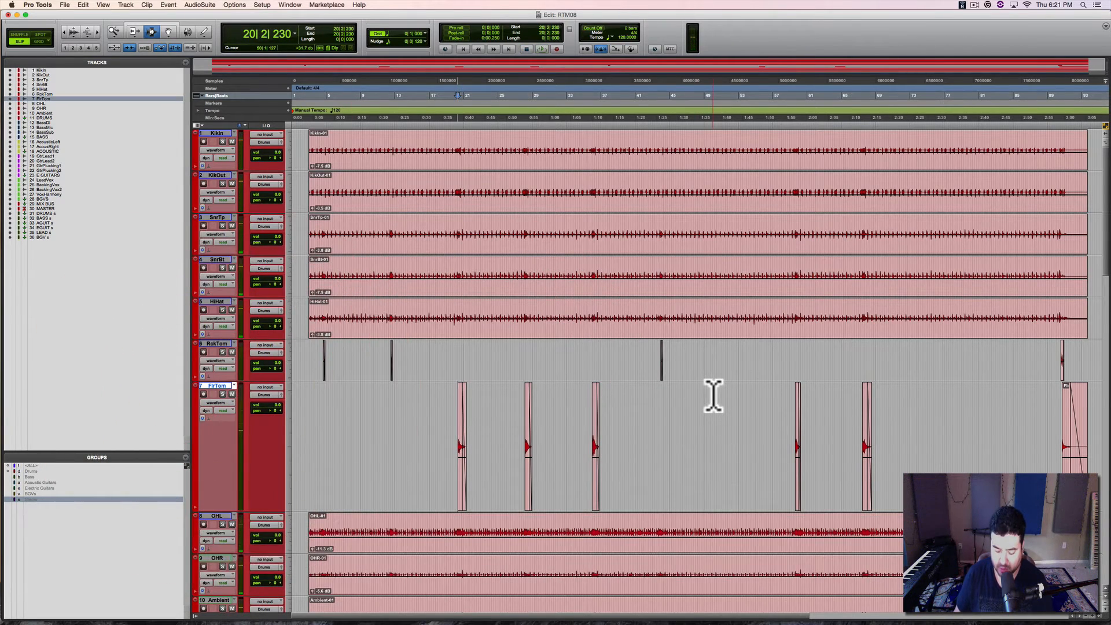
# Step: Review the Mix window, the static mix note in Notes, and the drum, bass and acoustic tracks in the Pro Tools Edit window
pyautogui.press('super+equal')
pyautogui.press('super+Tab')
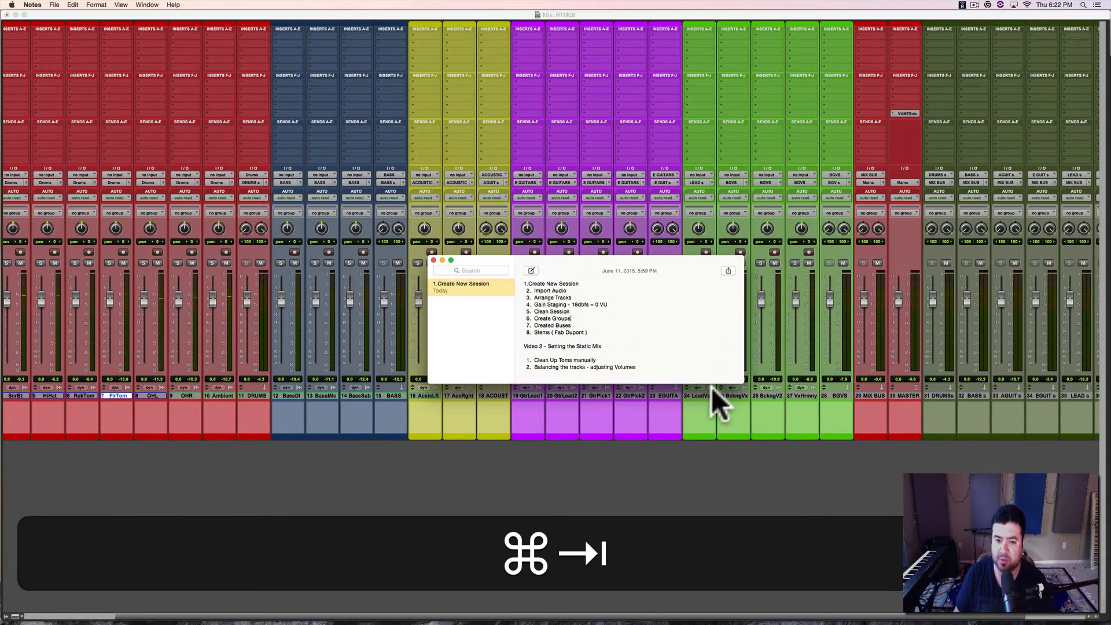
pyautogui.press('super+Tab')
pyautogui.click(596, 439)
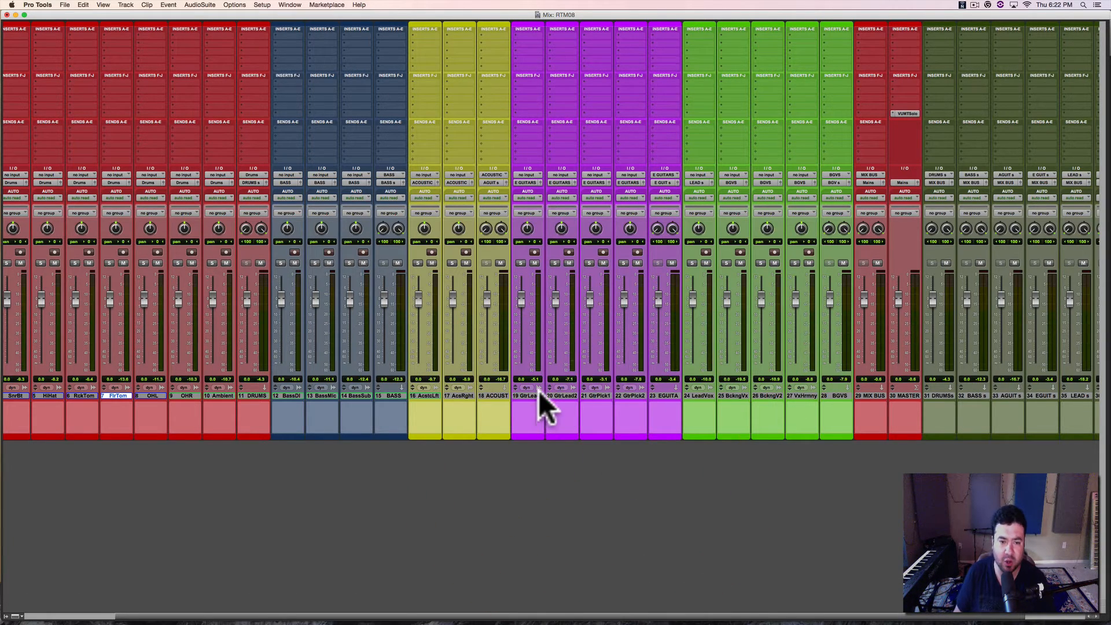
pyautogui.press('super+equal')
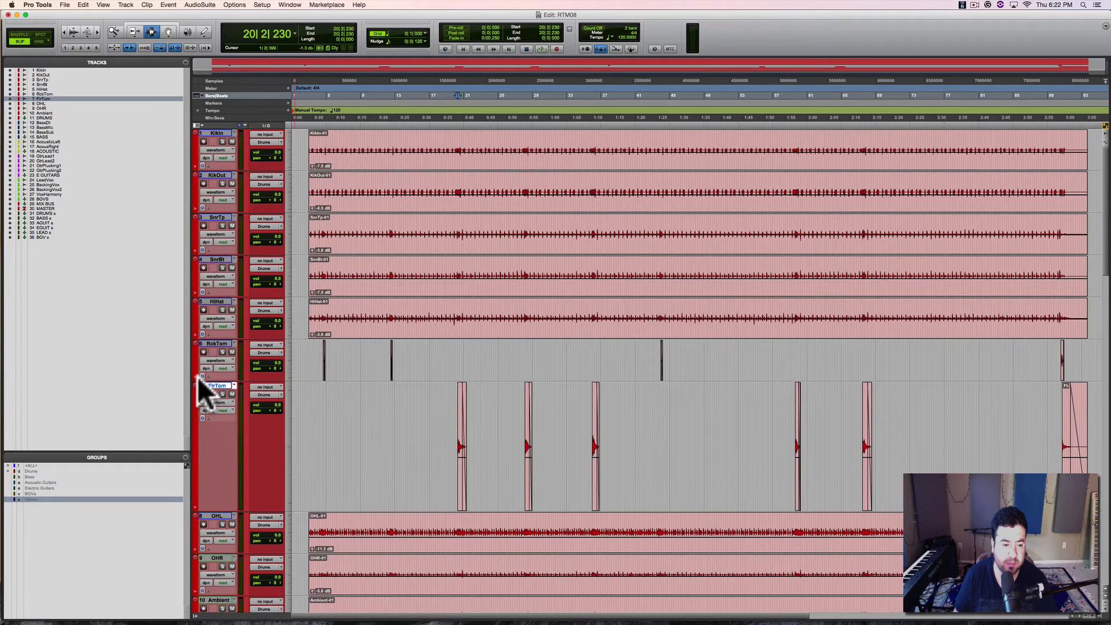
pyautogui.scroll(-5, 196, 378)
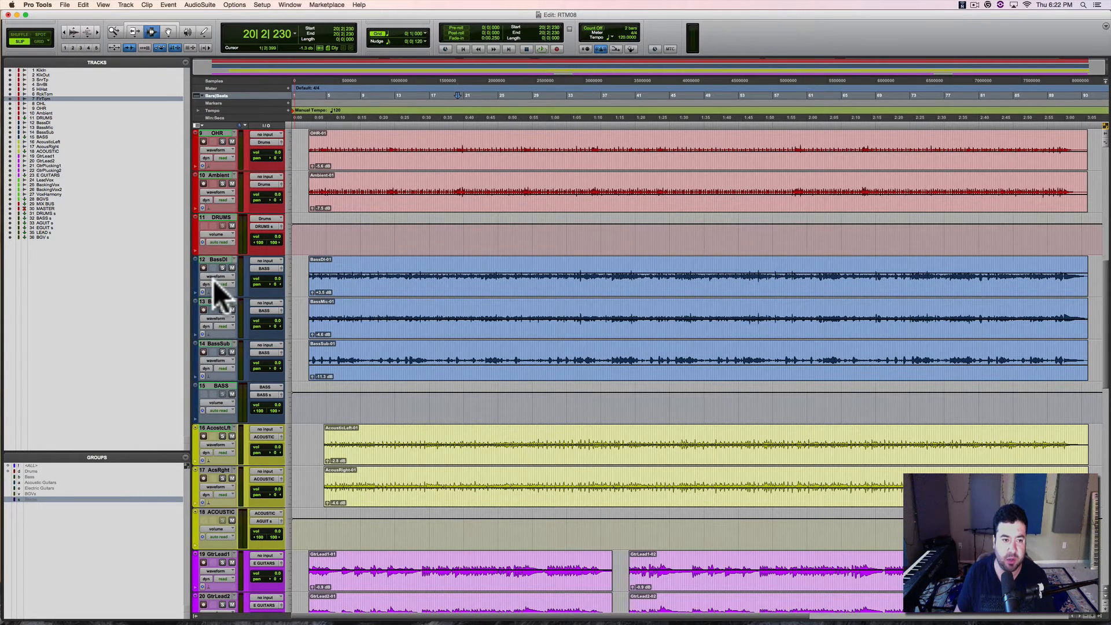
pyautogui.scroll(10, 220, 295)
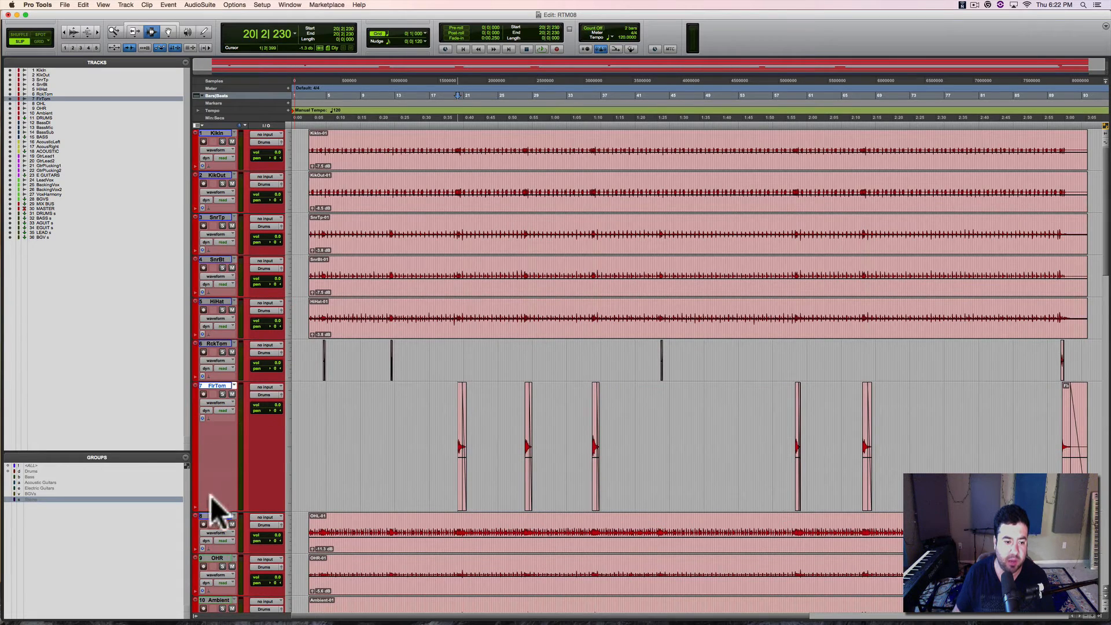
pyautogui.scroll(-10, 211, 496)
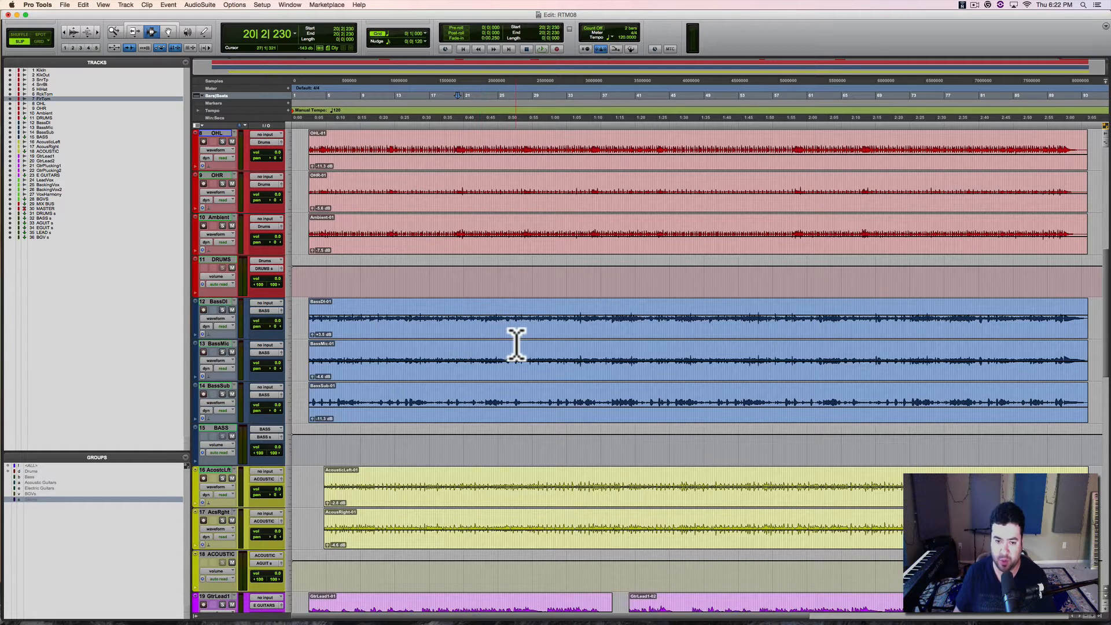
pyautogui.scroll(5, 512, 346)
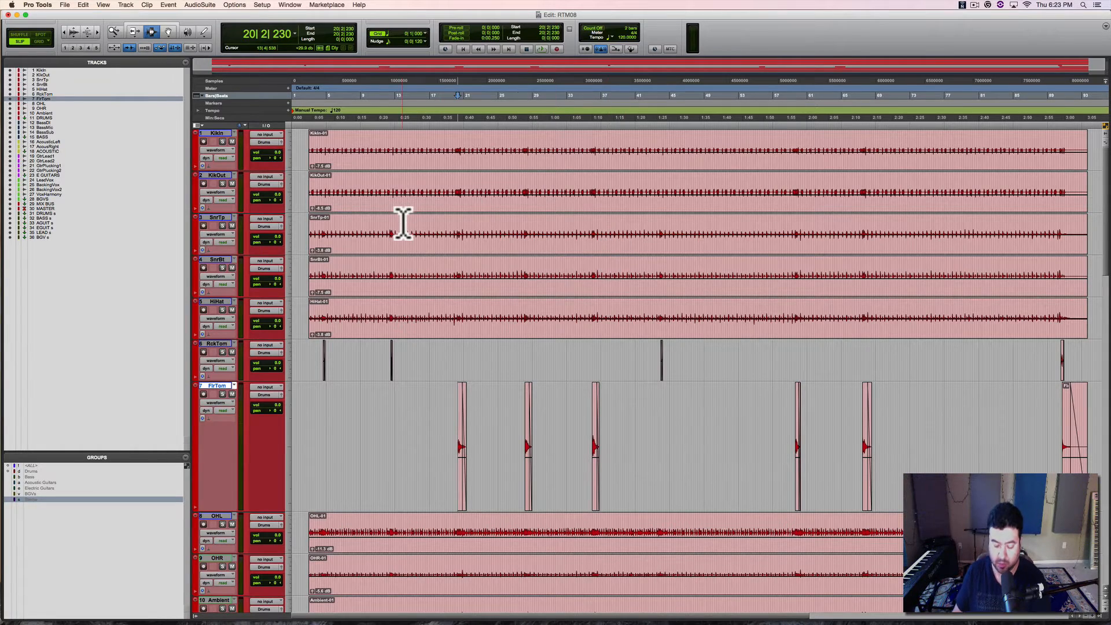
# Step: Open the VUMTSolo meter inserted on the MASTER track in the Mix window and place it below the channel strips
pyautogui.press('super+equal')
pyautogui.hscroll(-3, 210, 446)
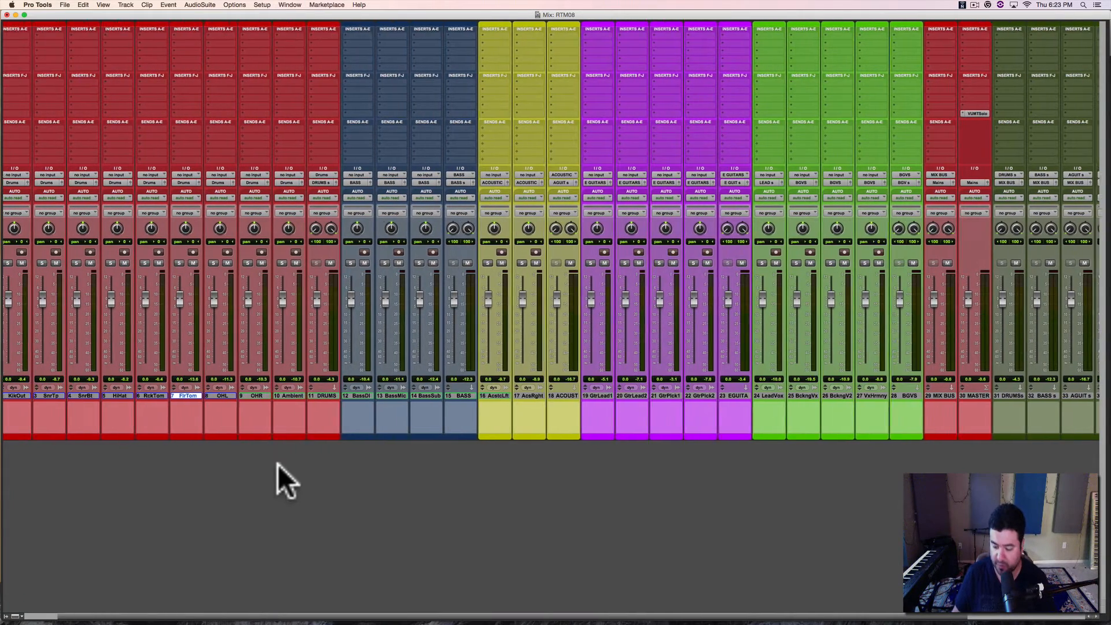
pyautogui.hscroll(-2, 277, 464)
pyautogui.click(1014, 113)
pyautogui.moveTo(756, 471); pyautogui.dragTo(632, 472)
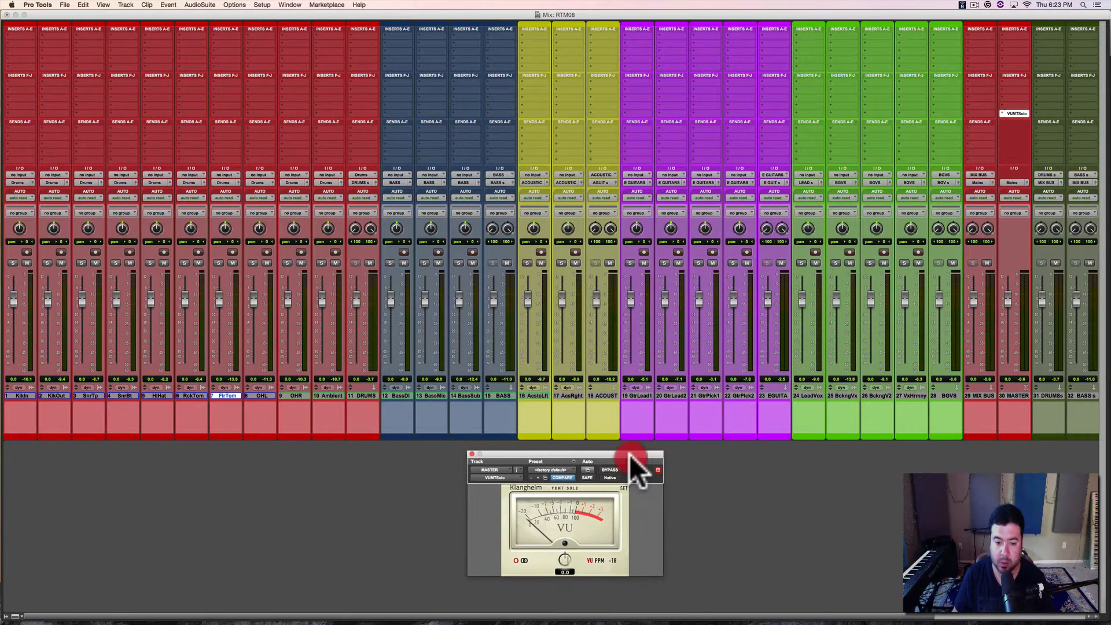
pyautogui.click(457, 460)
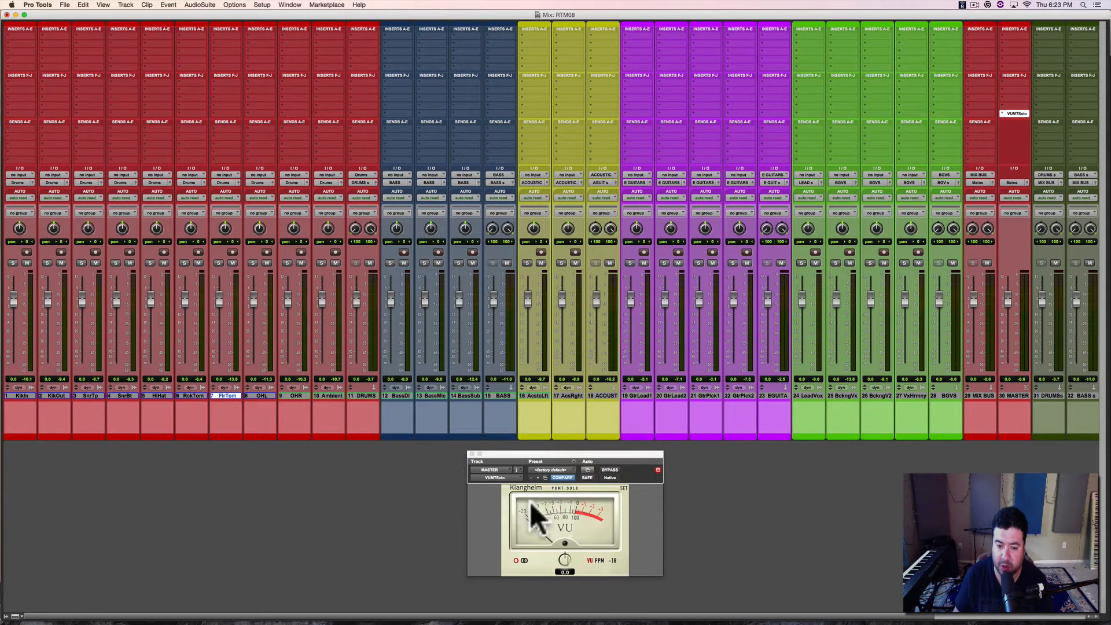
# Step: Play back the whole mix and check the master level on the VU meter
pyautogui.press('space')
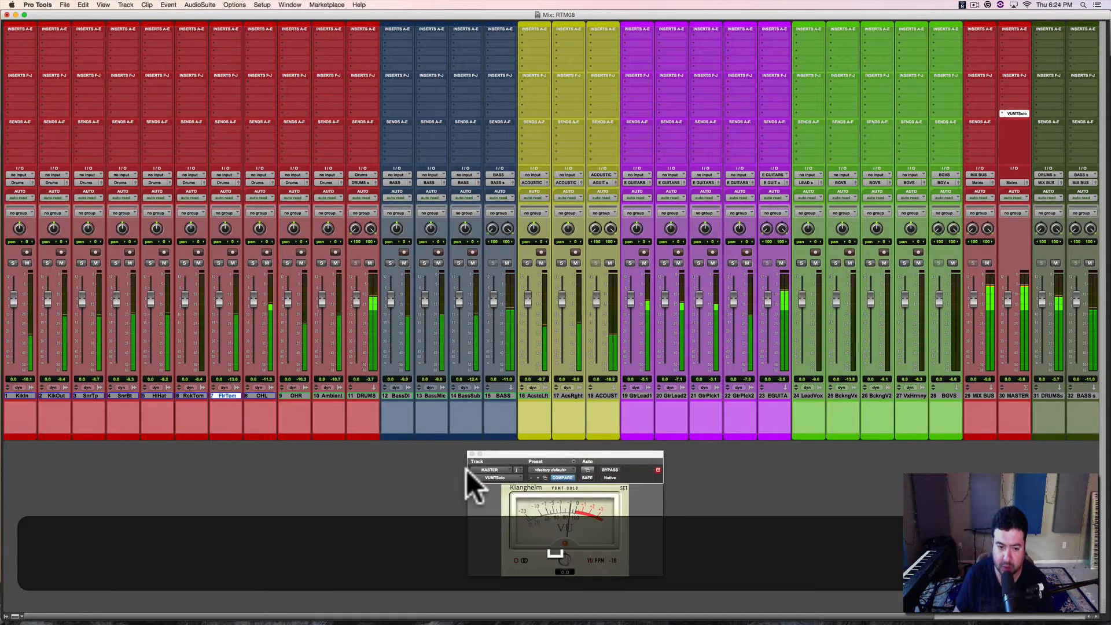
pyautogui.press('space')
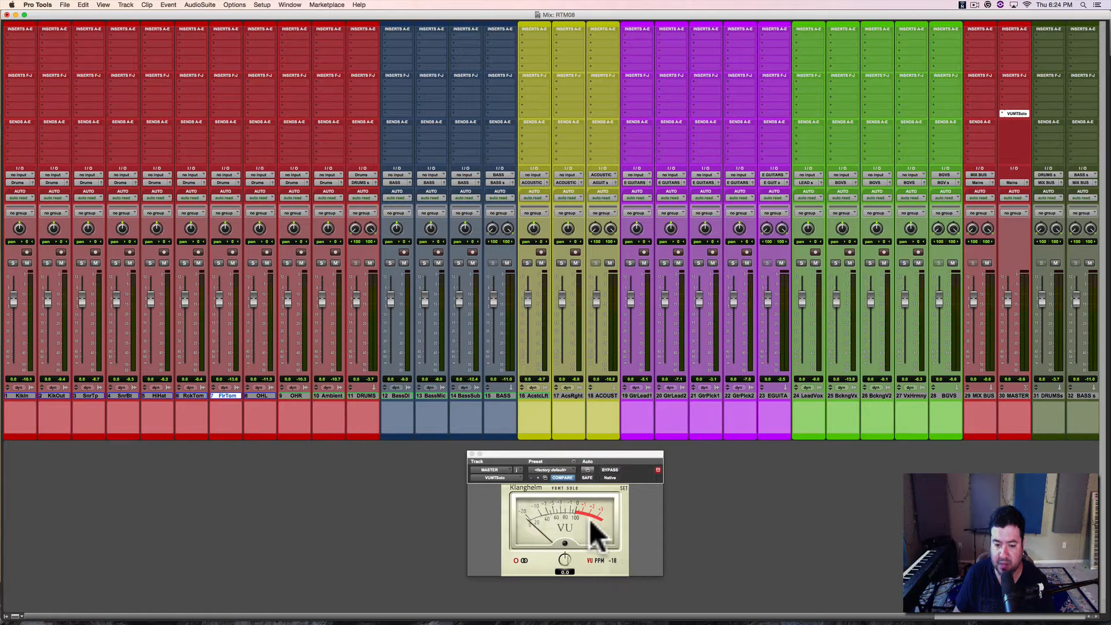
pyautogui.click(518, 495)
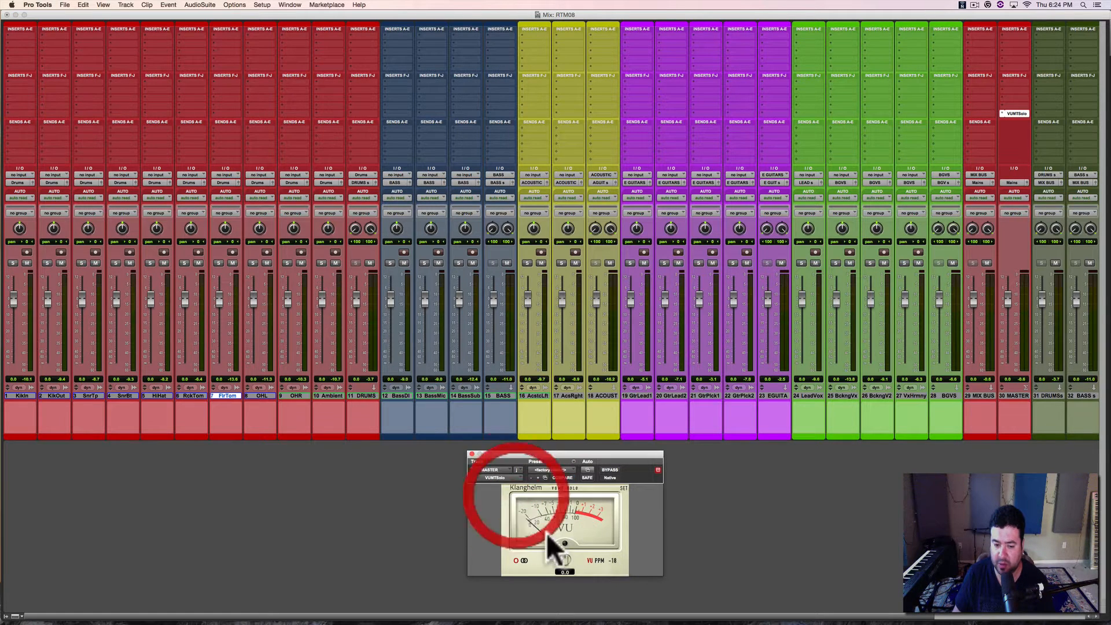
pyautogui.press('space')
pyautogui.click(513, 495)
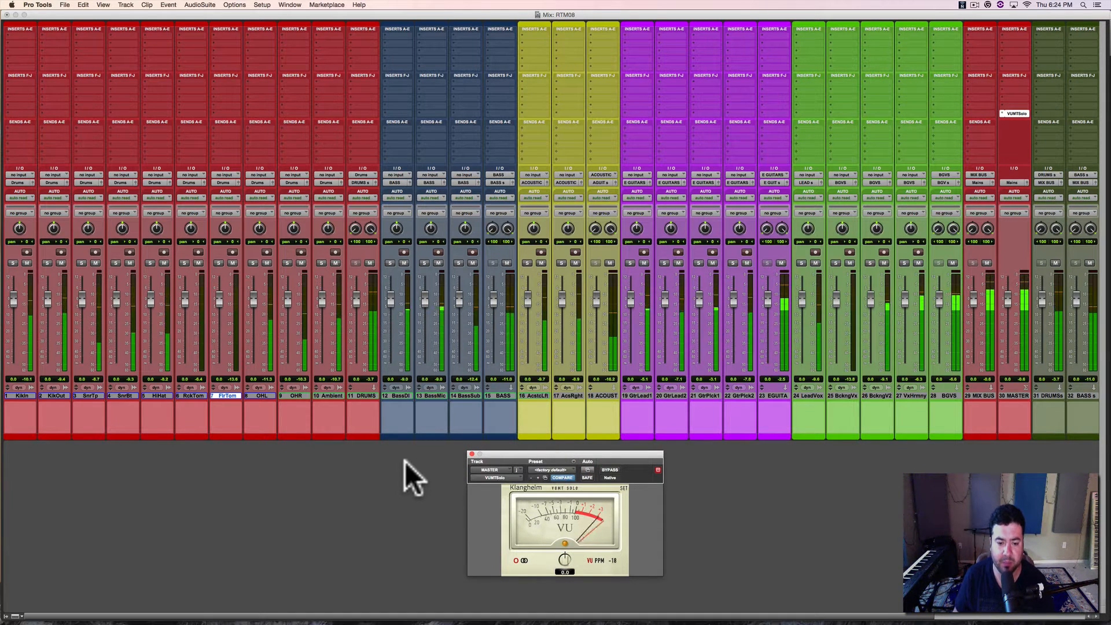
# Step: Stop playback and check whether Pre-Fader Metering is enabled in the options, leaving the settings as they are
pyautogui.press('space')
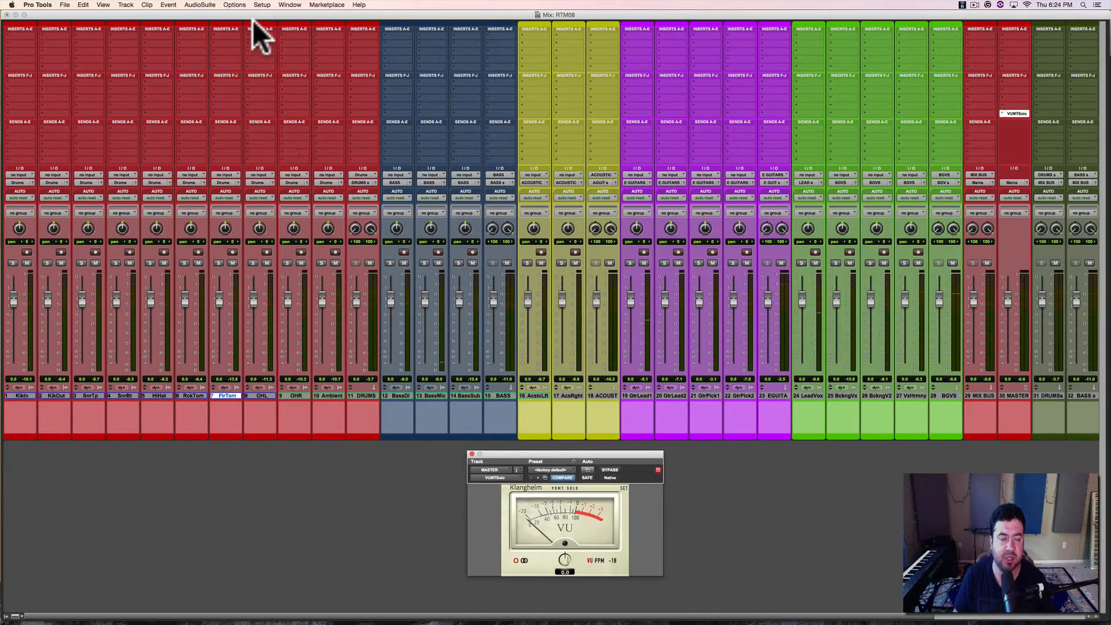
pyautogui.click(262, 5)
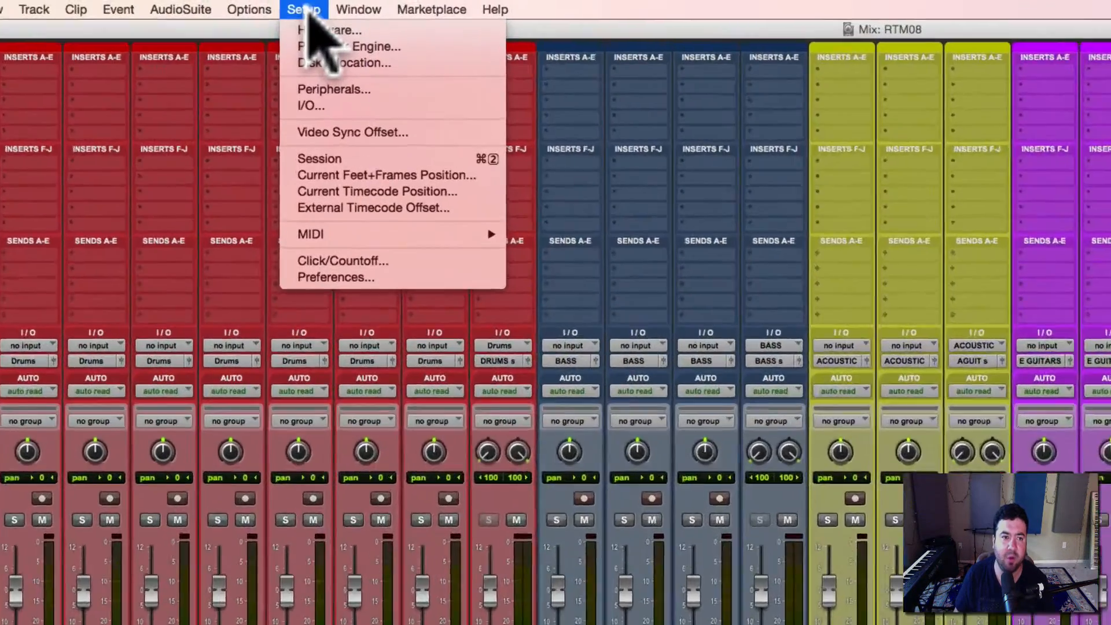
pyautogui.moveTo(255, 9)
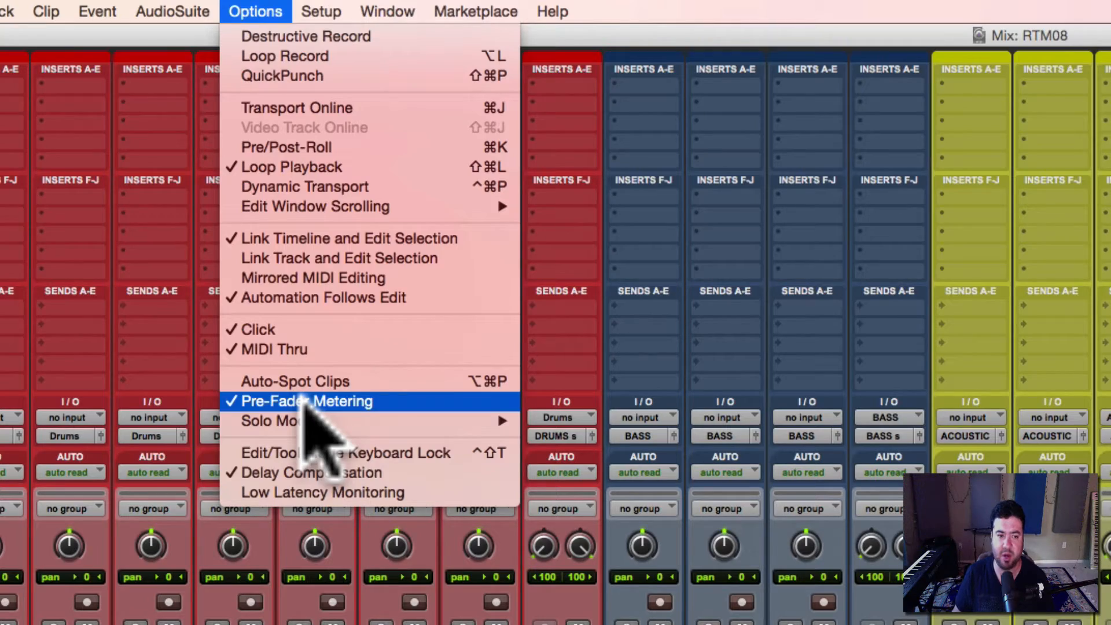
pyautogui.press('Escape')
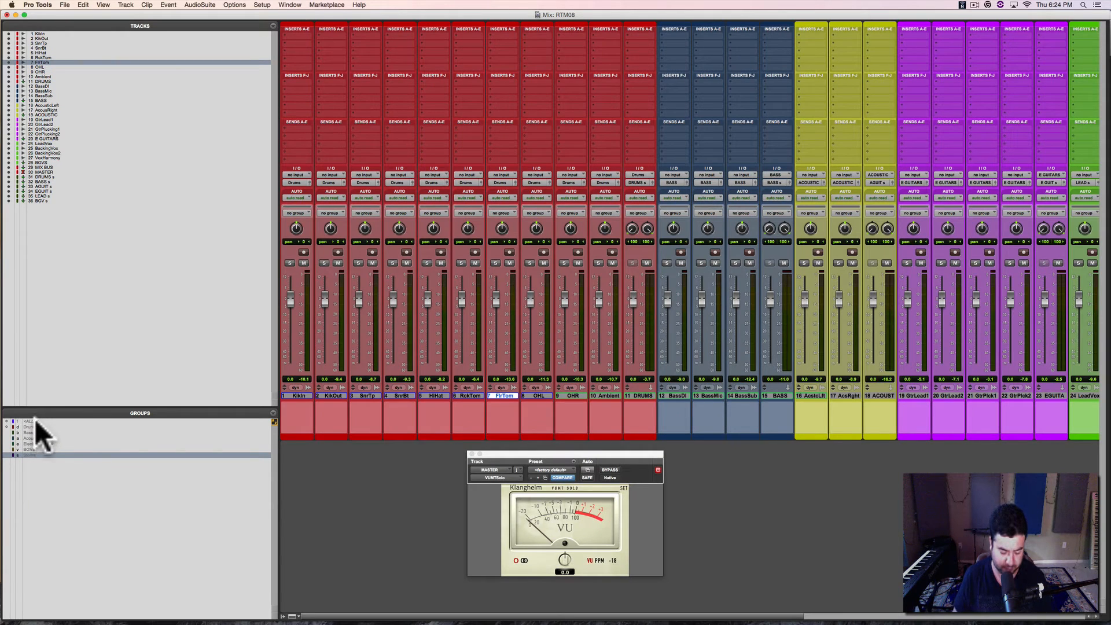
# Step: Make <ALL> the only active group and pull every linked fader all the way down
pyautogui.press('shift+super+g')
pyautogui.click(48, 454)
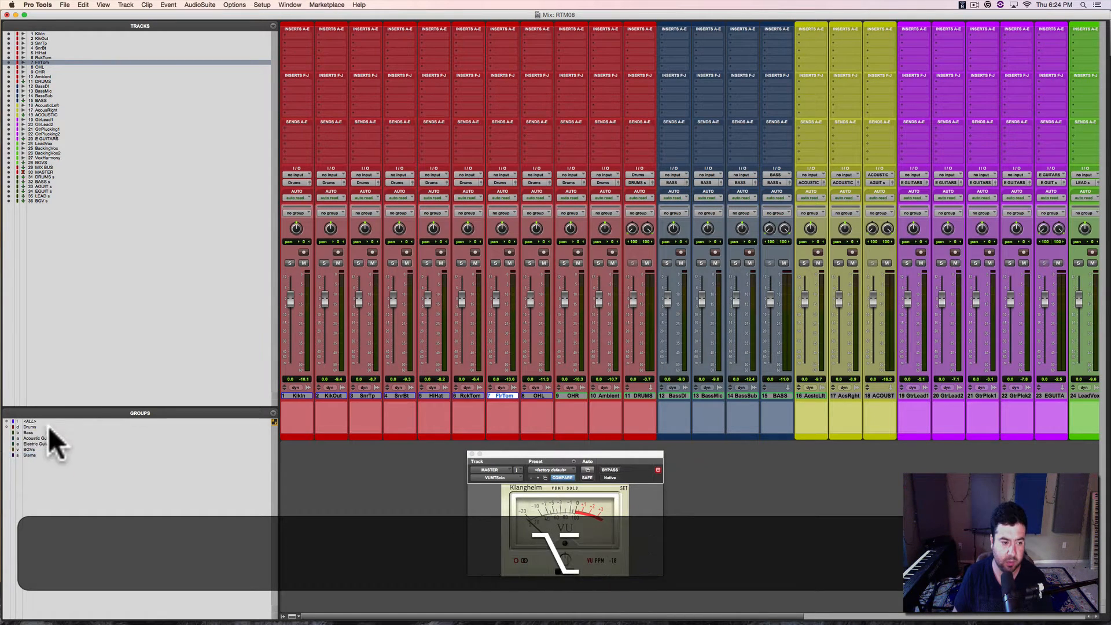
pyautogui.click(55, 422)
pyautogui.moveTo(426, 296); pyautogui.dragTo(421, 412)
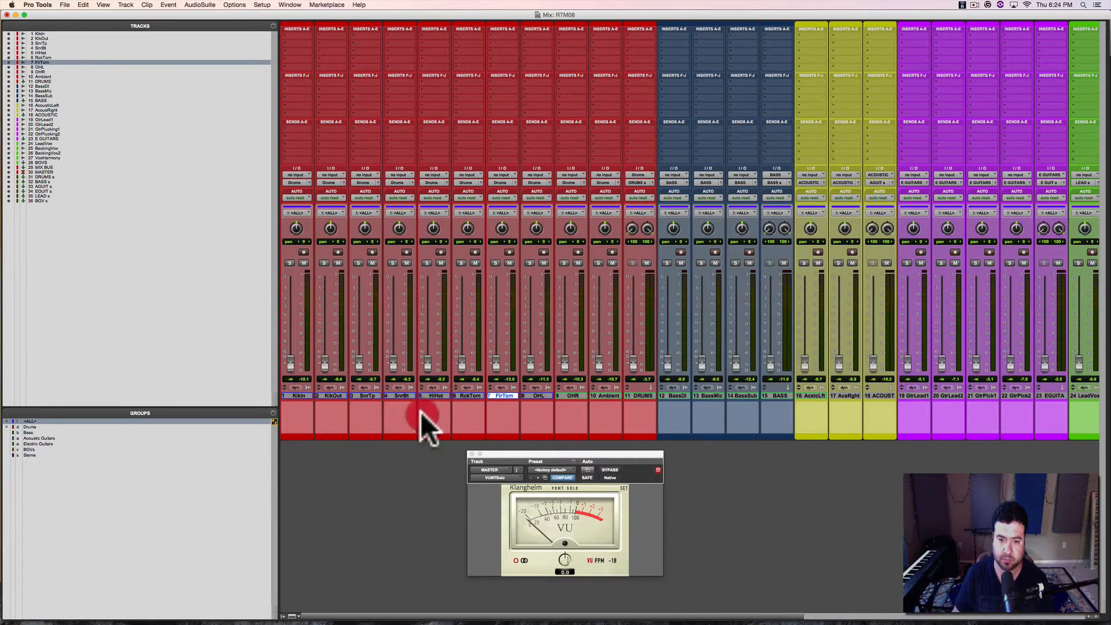
# Step: Play back to check the pre-fader meters across all tracks, and undo the linked fader move
pyautogui.press('space')
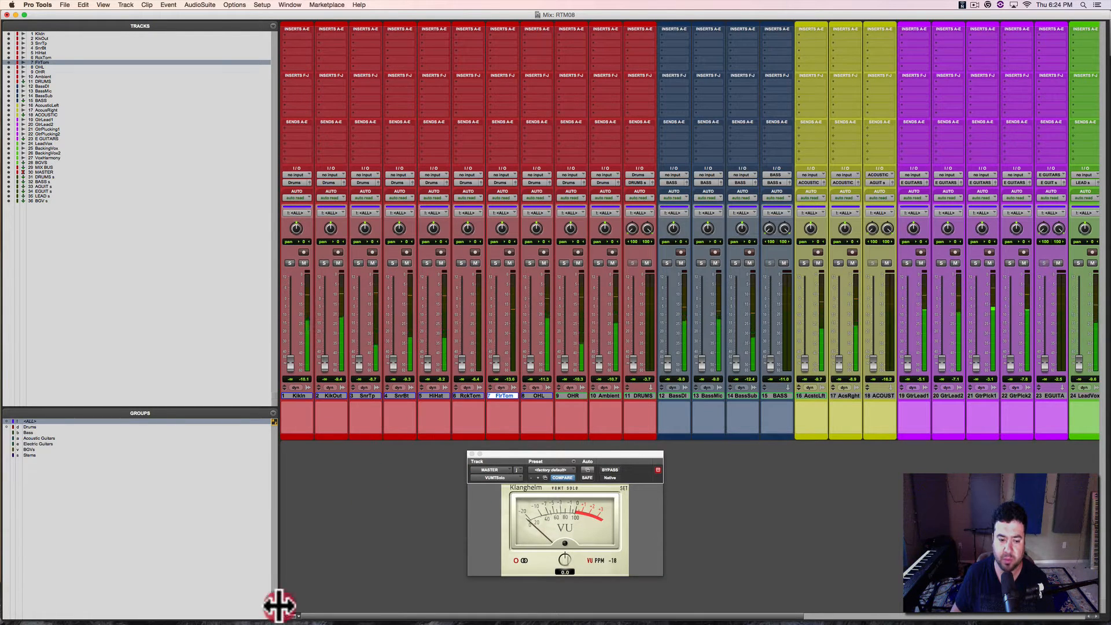
pyautogui.moveTo(279, 605); pyautogui.dragTo(92, 615)
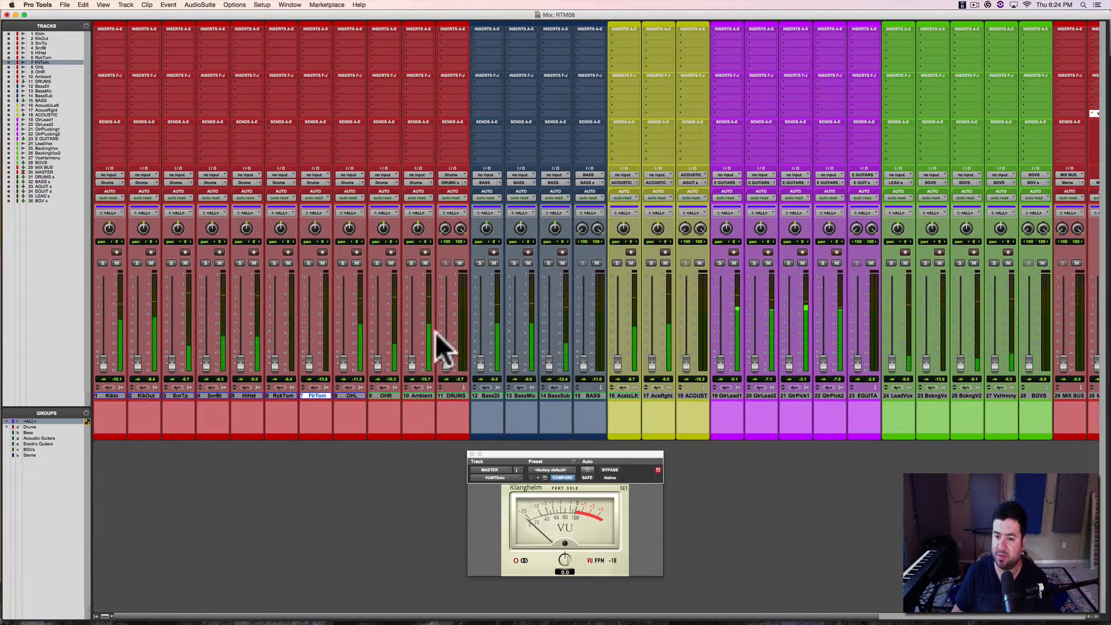
pyautogui.hscroll(5, 787, 303)
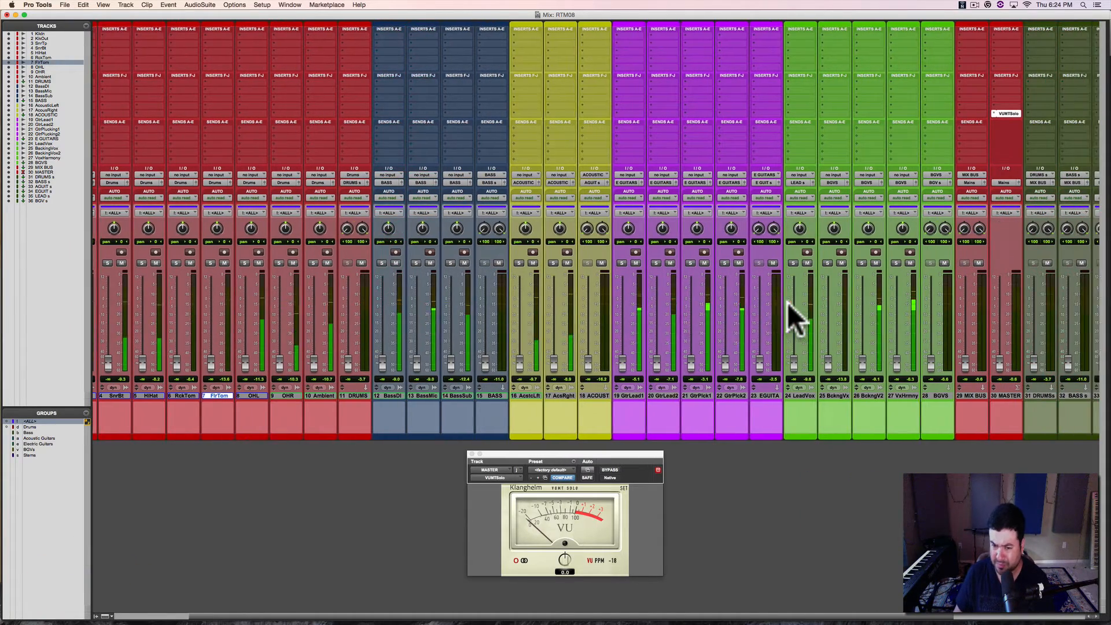
pyautogui.hscroll(-5, 786, 303)
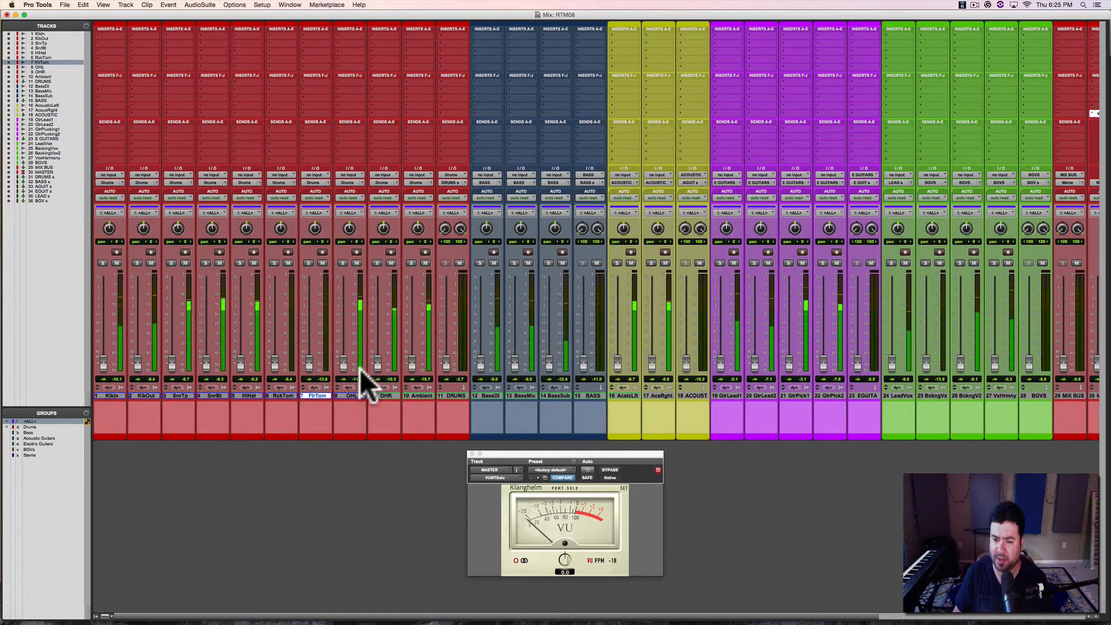
pyautogui.press('super+z')
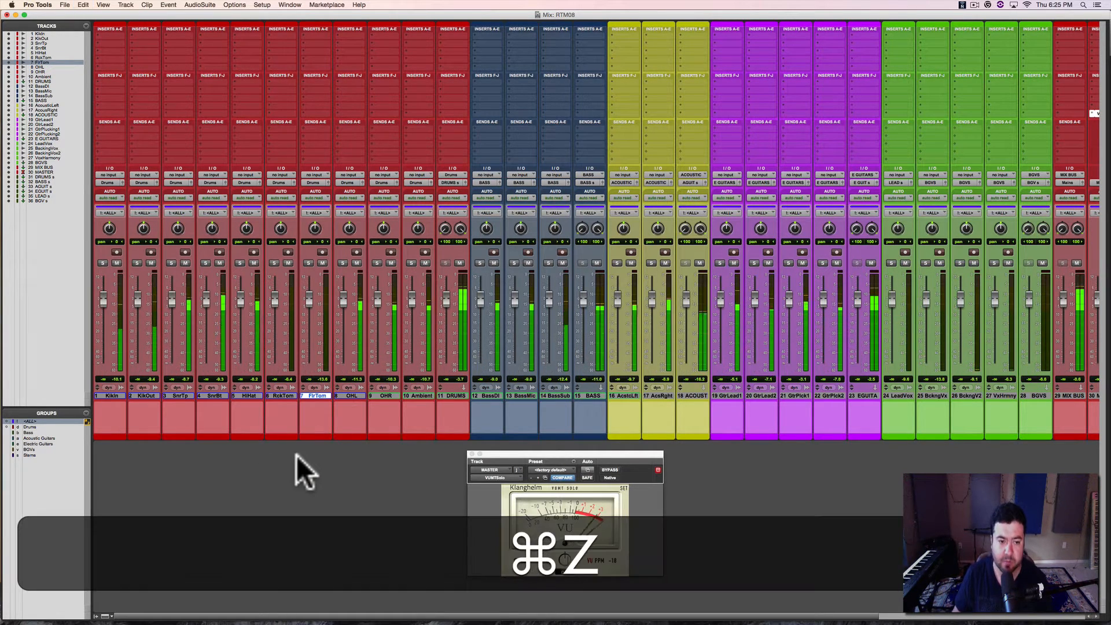
pyautogui.press('space')
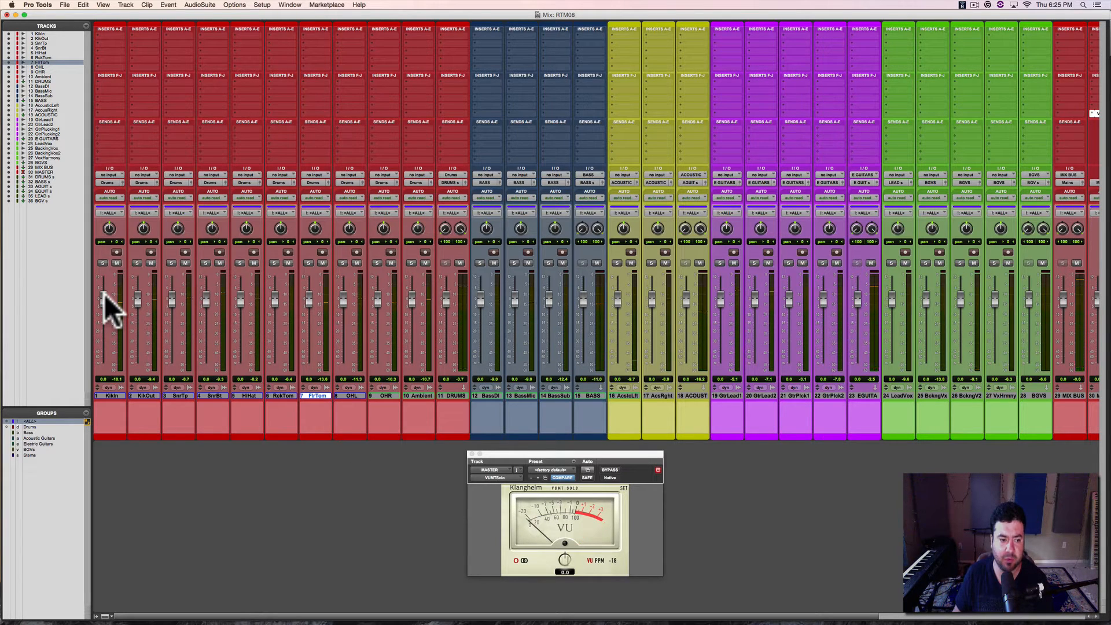
# Step: Pull the drum faders fully down with the Drums group active, and activate the remaining groups from Bass through Stems
pyautogui.click(31, 427)
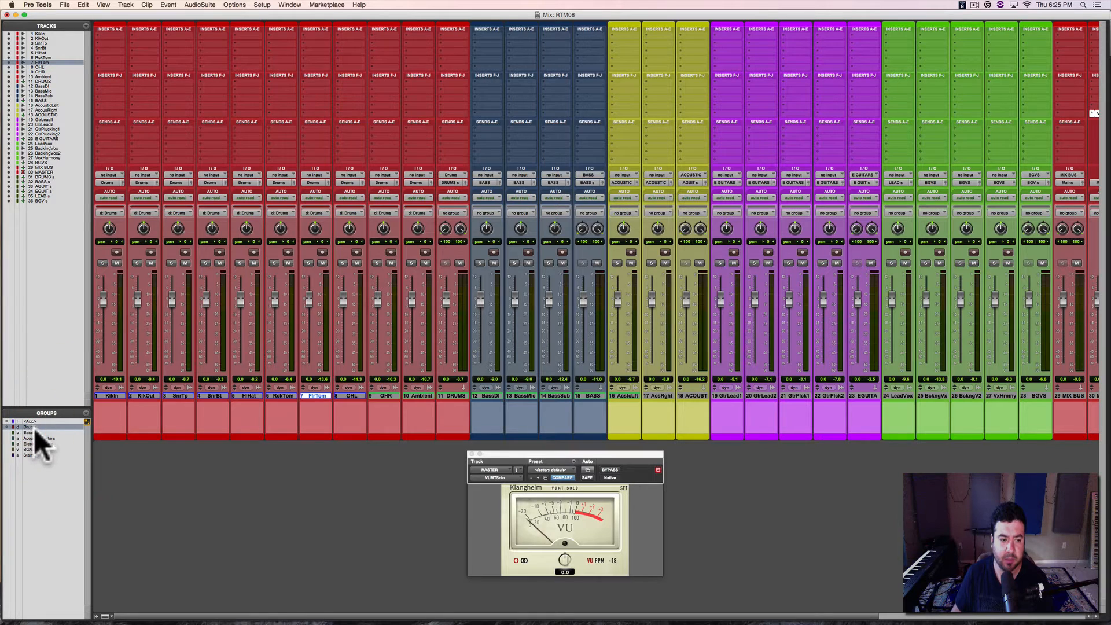
pyautogui.moveTo(176, 293); pyautogui.dragTo(181, 436)
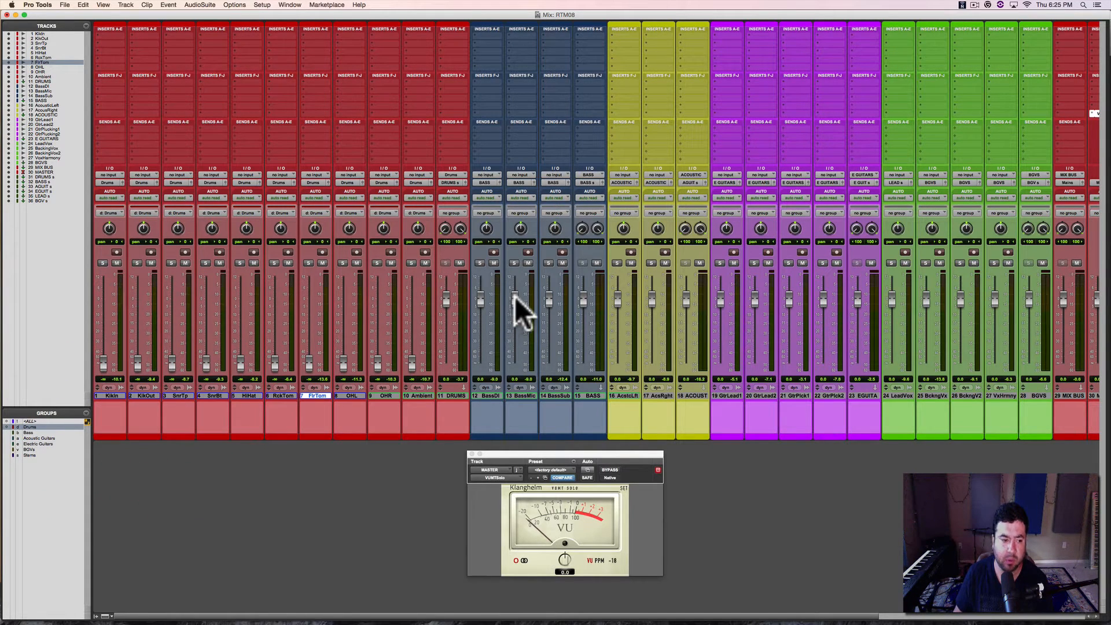
pyautogui.moveTo(29, 430); pyautogui.dragTo(29, 455)
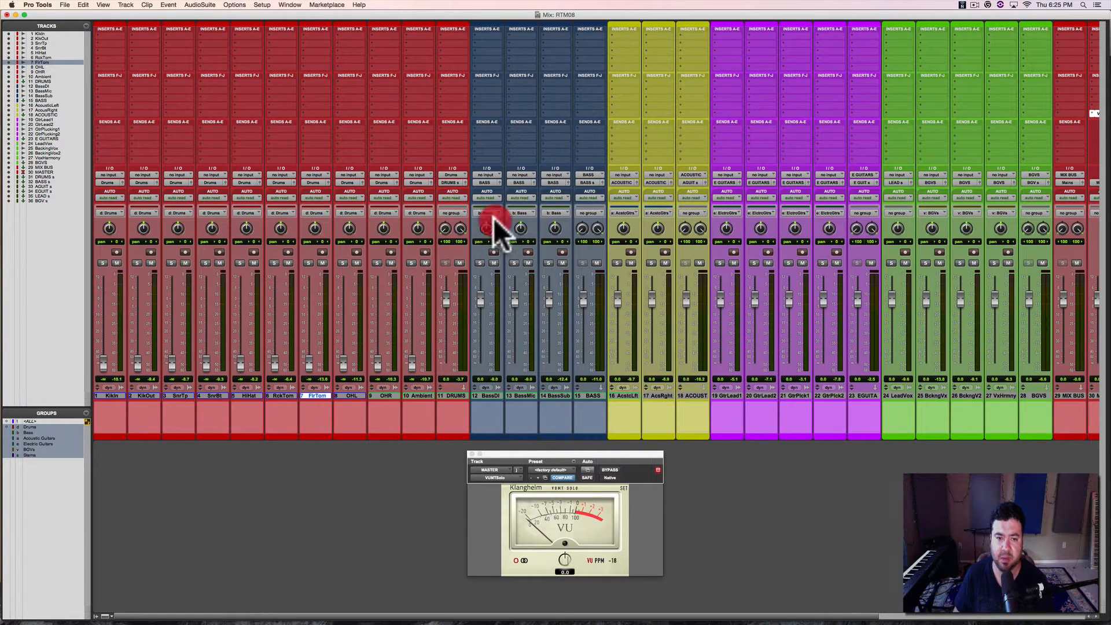
pyautogui.press('b')
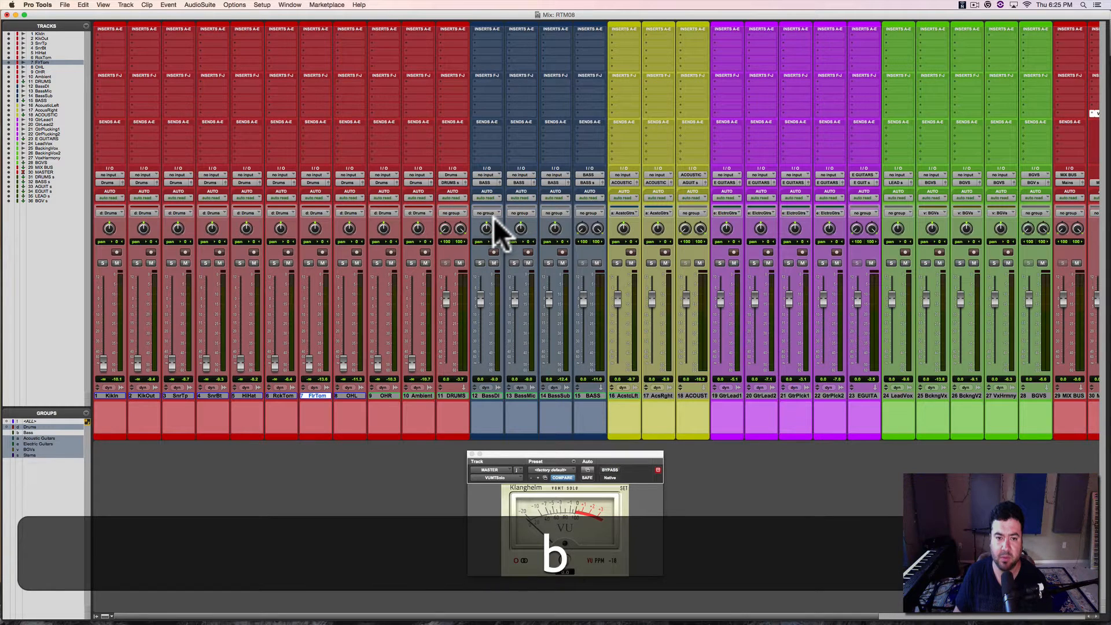
pyautogui.press('b')
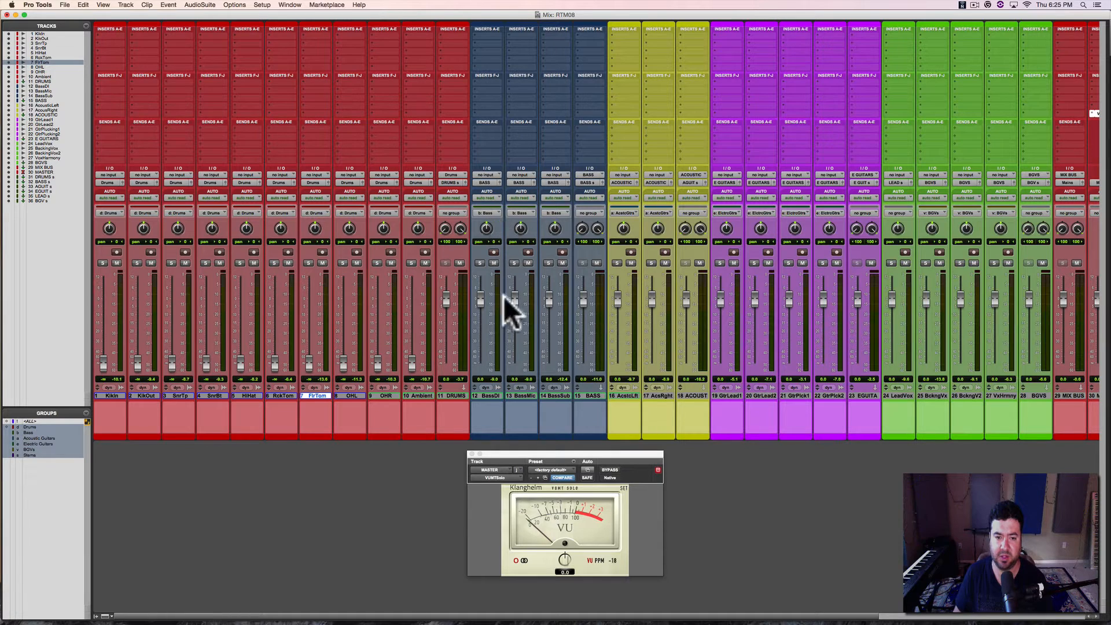
# Step: Pull the bass, acoustic guitar, electric guitar, backing vocal and LeadVox track faders all the way down
pyautogui.moveTo(516, 299); pyautogui.dragTo(516, 395)
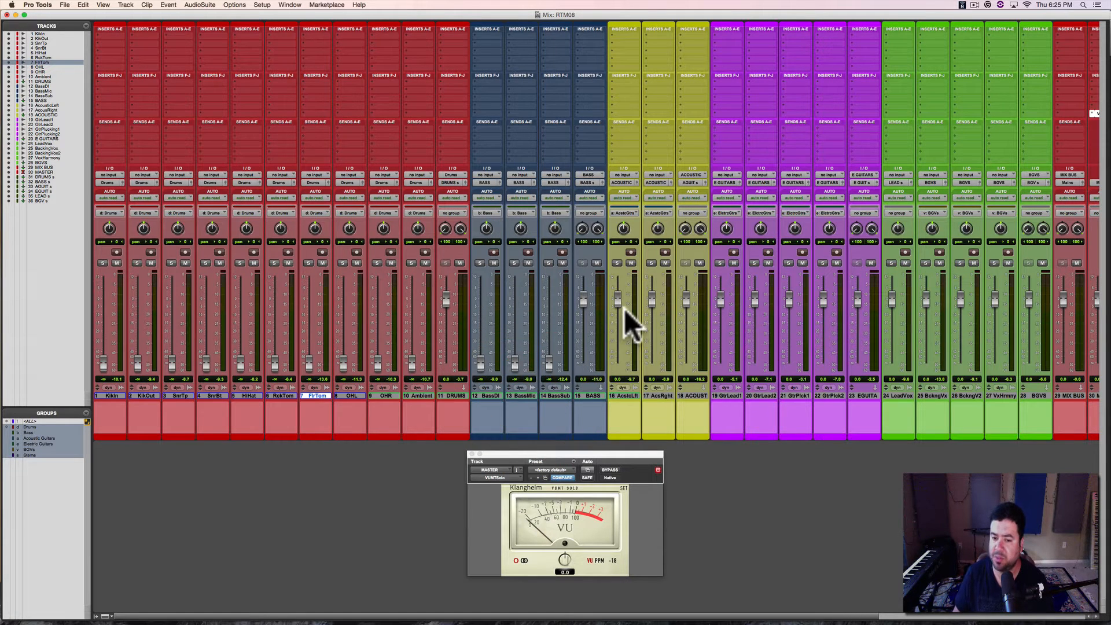
pyautogui.moveTo(618, 298); pyautogui.dragTo(618, 347)
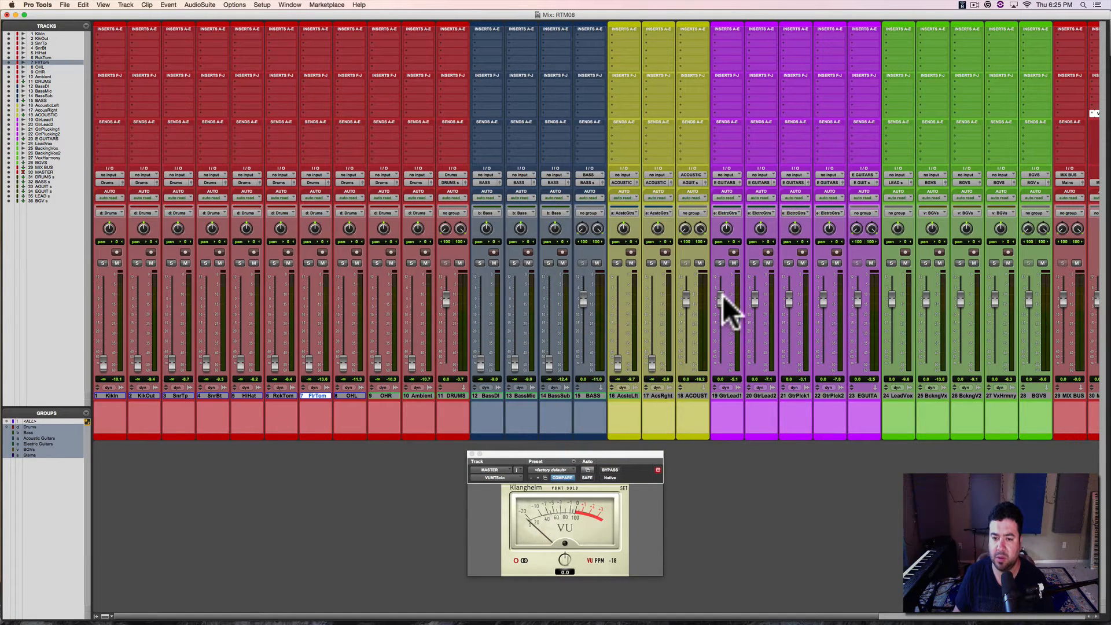
pyautogui.moveTo(724, 296); pyautogui.dragTo(731, 393)
pyautogui.hscroll(5, 747, 313)
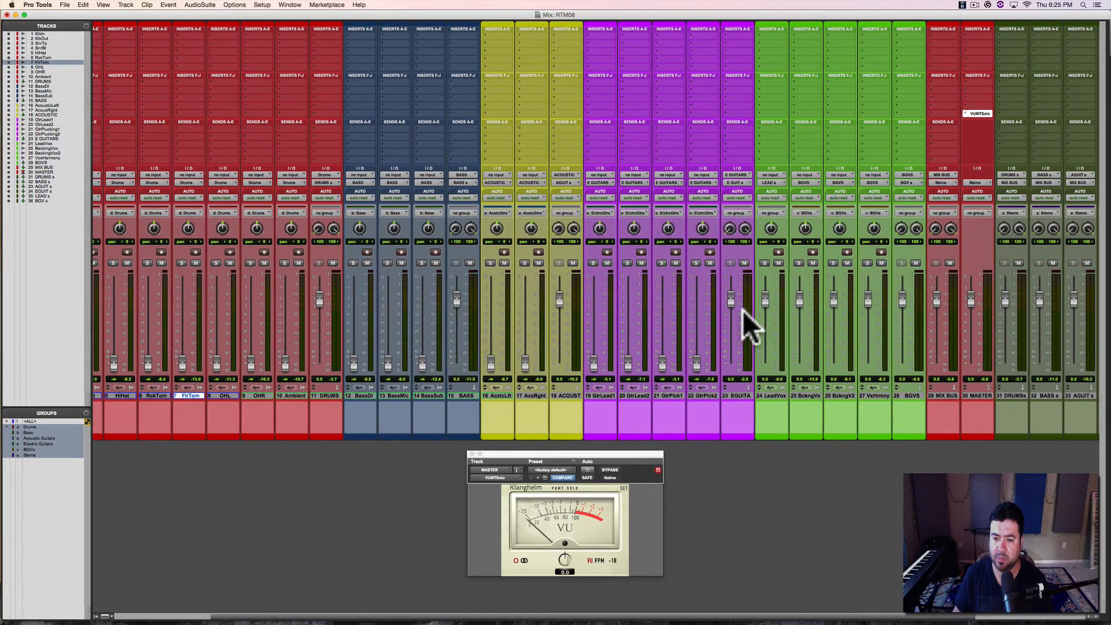
pyautogui.moveTo(800, 298); pyautogui.dragTo(798, 386)
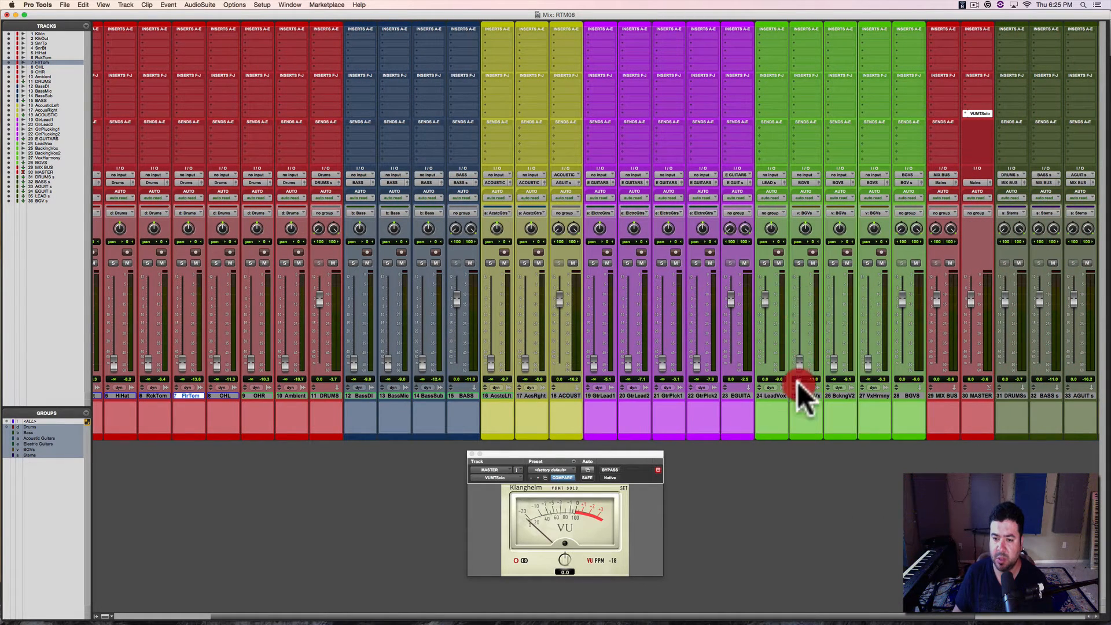
pyautogui.moveTo(765, 298); pyautogui.dragTo(763, 394)
# Step: Raise the LeadVox fader during playback and set it to exactly 0.0 dB
pyautogui.hscroll(5, 758, 359)
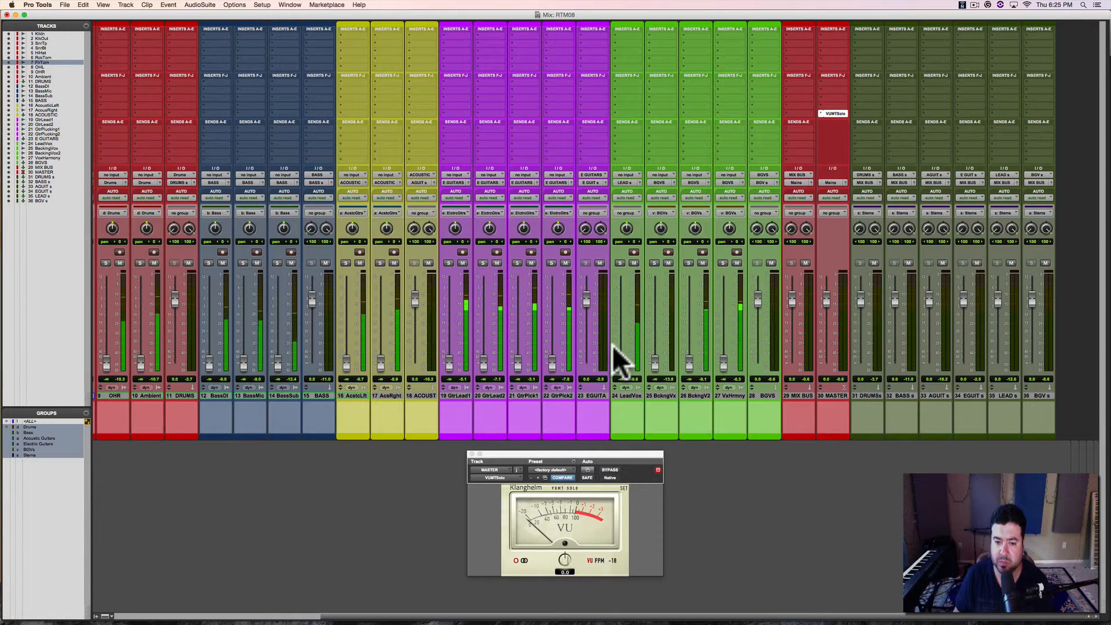
pyautogui.moveTo(620, 364); pyautogui.dragTo(620, 297)
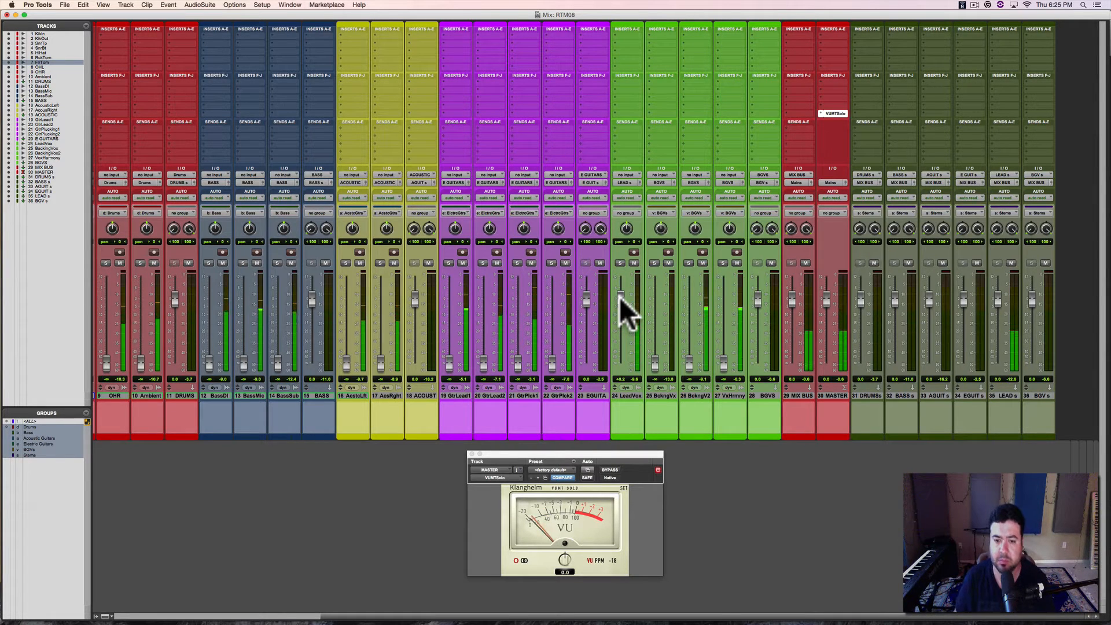
pyautogui.moveTo(619, 297); pyautogui.dragTo(620, 296)
pyautogui.press('alt')
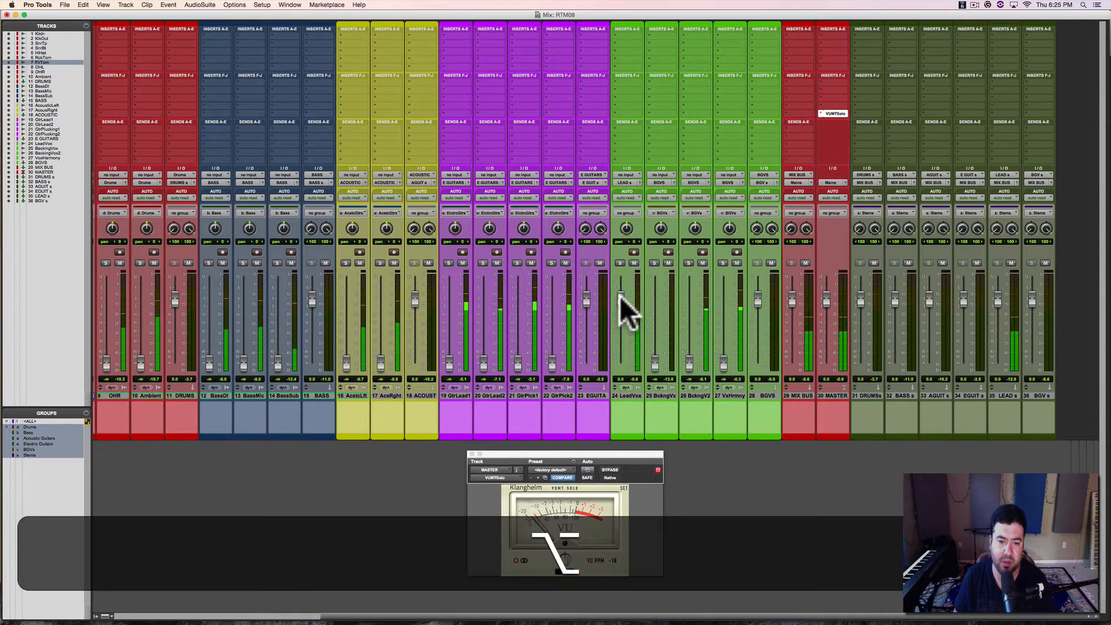
pyautogui.keyDown('alt'); pyautogui.click(620, 296); pyautogui.keyUp('alt')
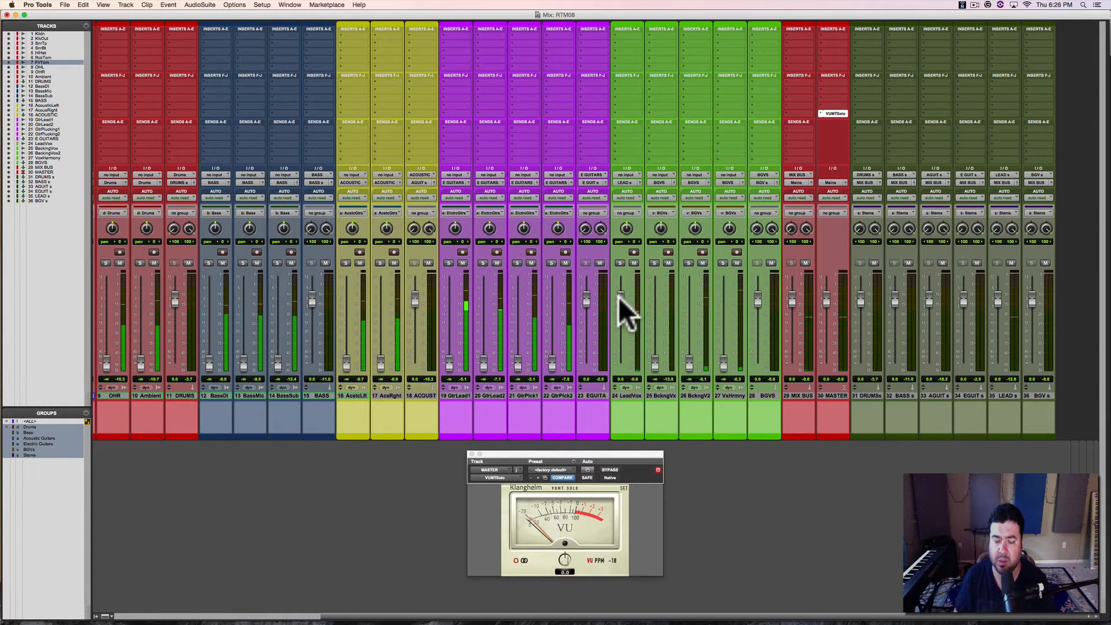
# Step: Raise the linked backing vocal and harmony faders to about -7.8 dB, and deactivate the BGVs group
pyautogui.moveTo(655, 358); pyautogui.dragTo(652, 305)
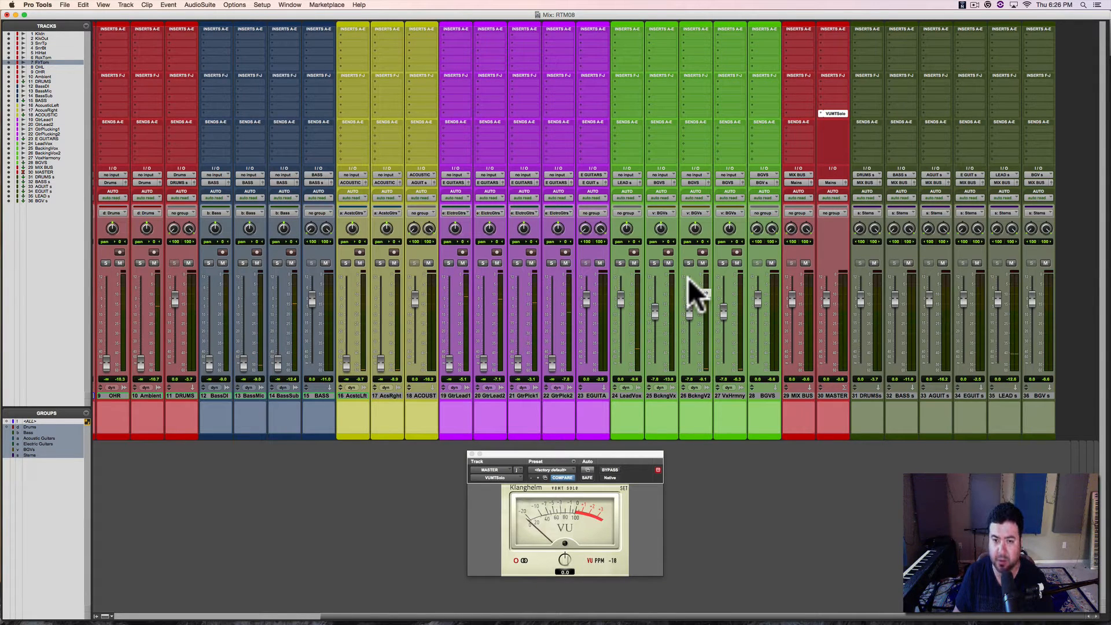
pyautogui.press('v')
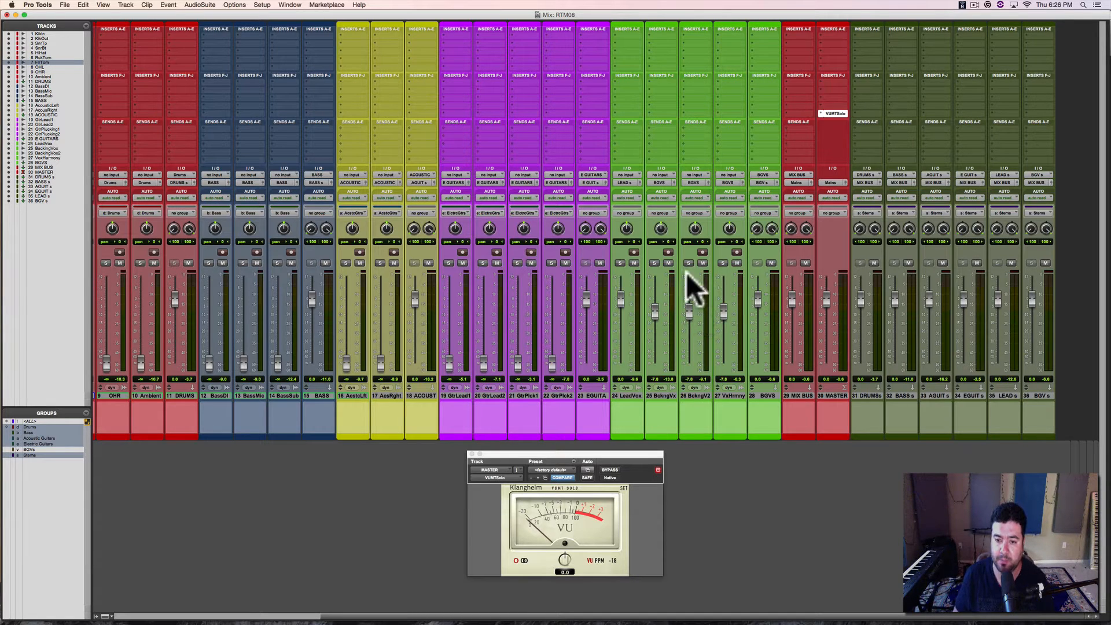
pyautogui.press('space')
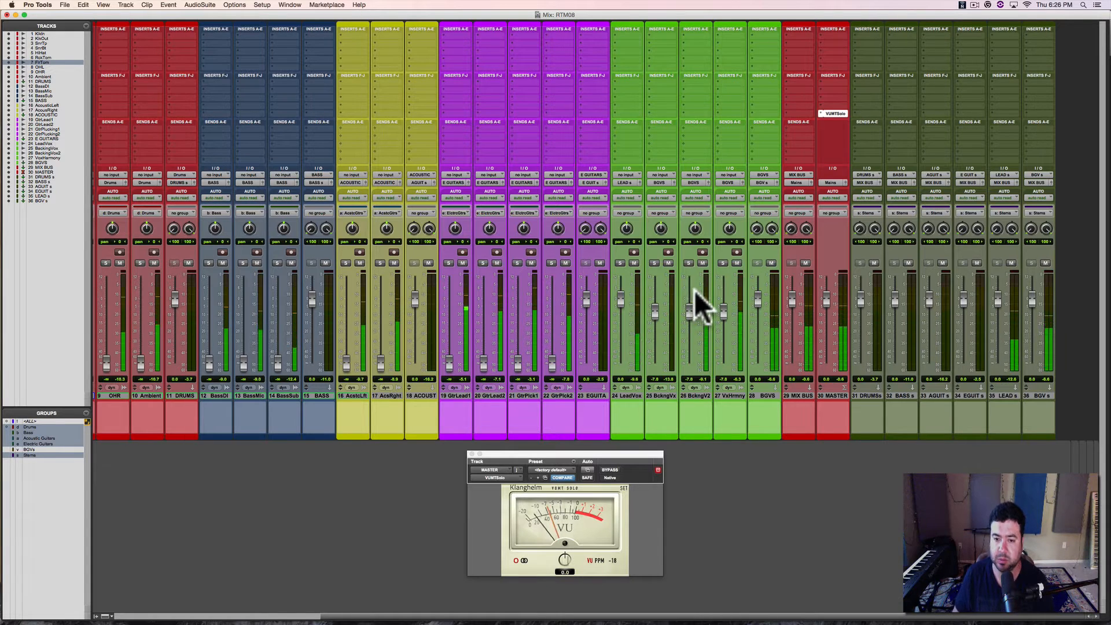
# Step: Mute LeadVox during playback and pan the BckngV2 and VxHrmny tracks away from centre
pyautogui.click(634, 263)
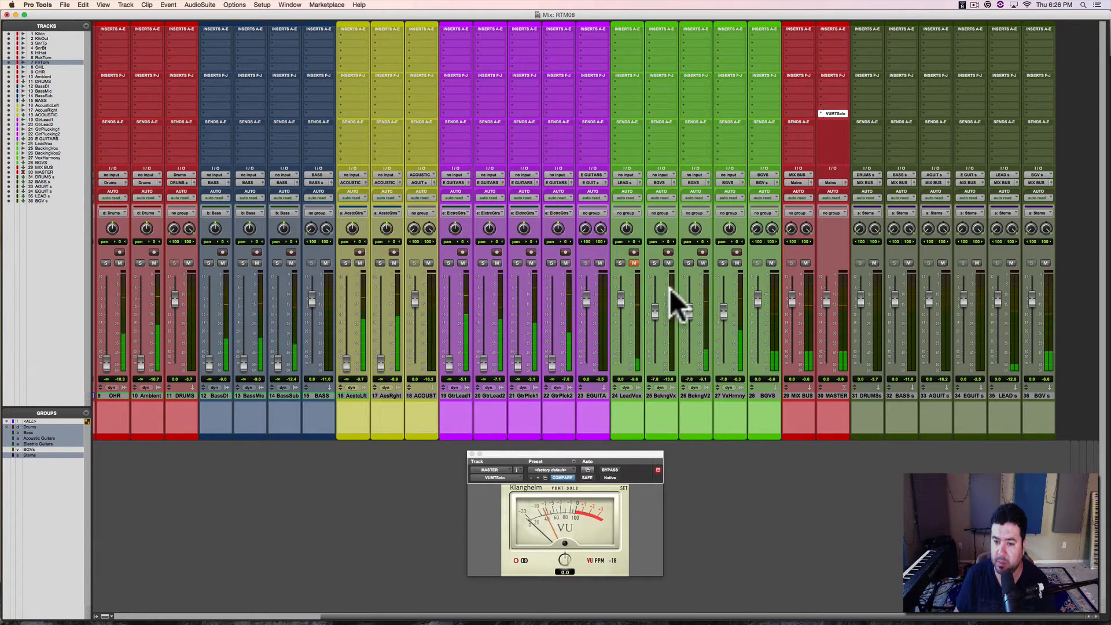
pyautogui.click(695, 229)
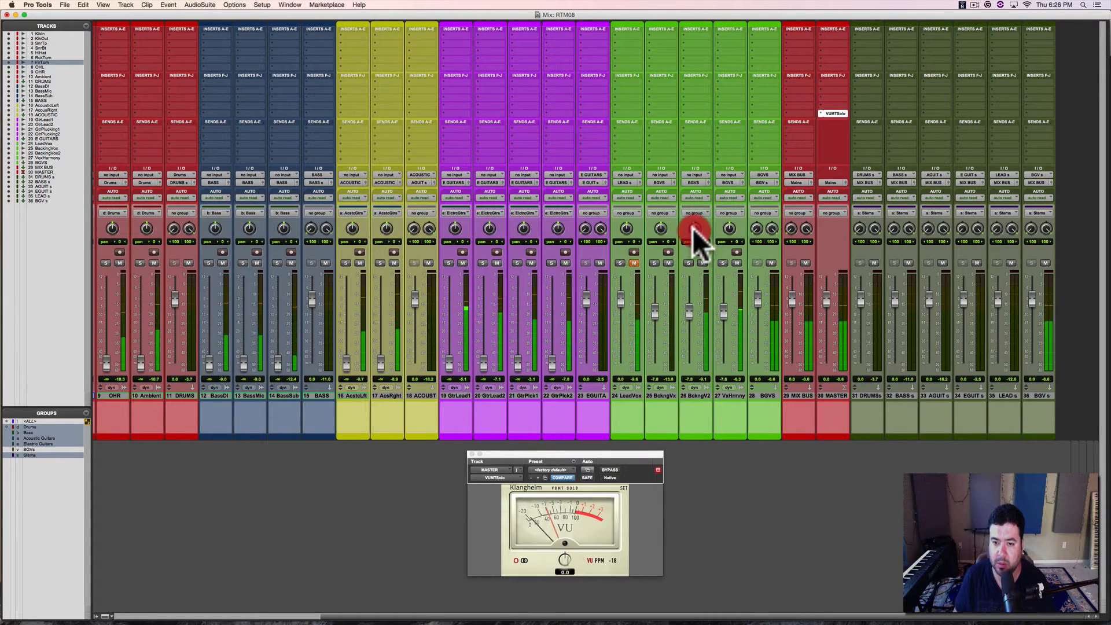
pyautogui.moveTo(693, 227); pyautogui.dragTo(736, 217)
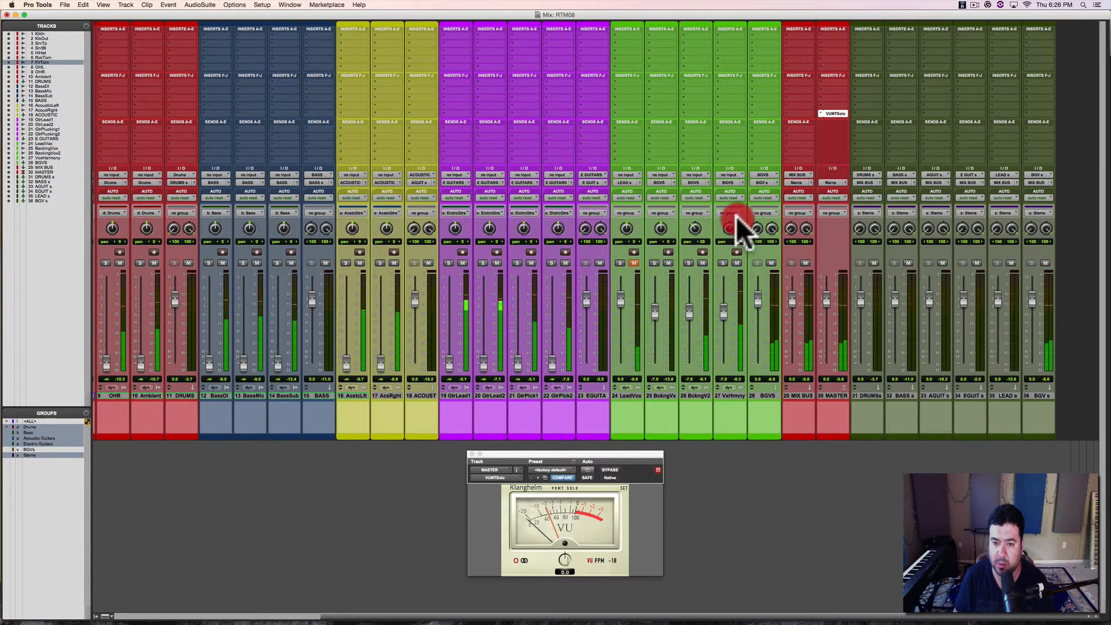
pyautogui.click(693, 226)
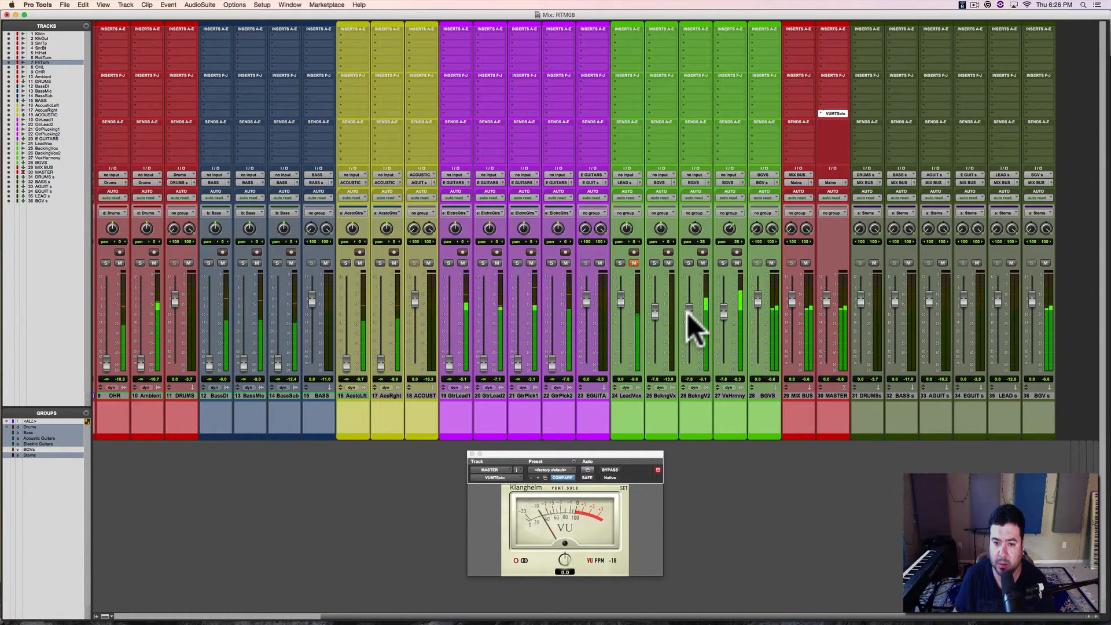
# Step: Rebalance the backing vocals during playback, raising the BckngVx fader to about -0.2 dB and VxHrmny to about +1.0 dB
pyautogui.moveTo(686, 313); pyautogui.dragTo(688, 311)
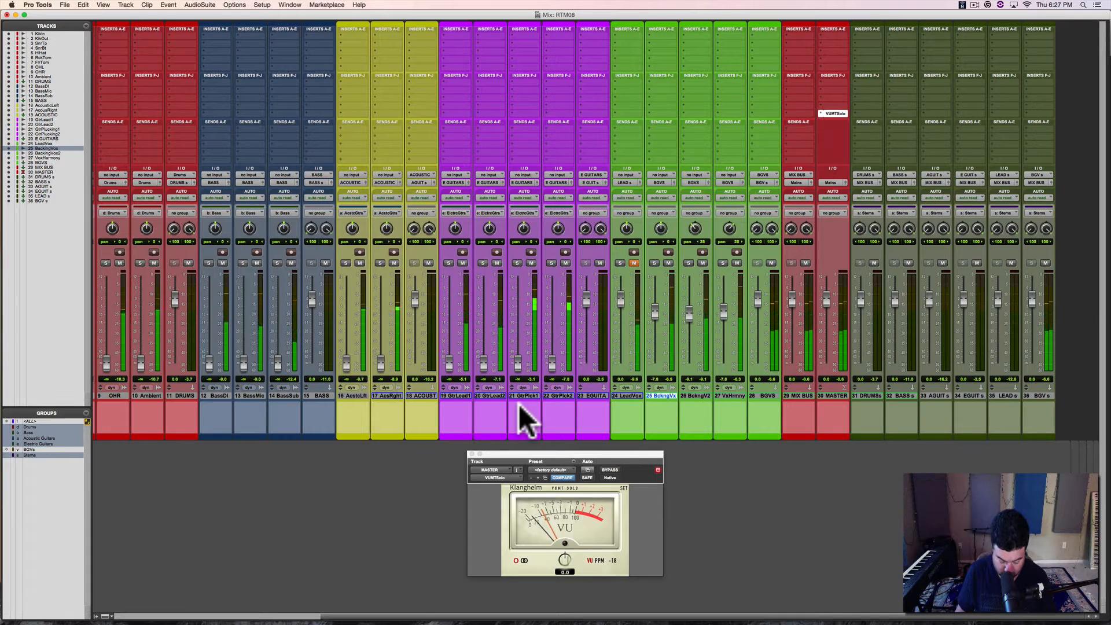
pyautogui.click(631, 394)
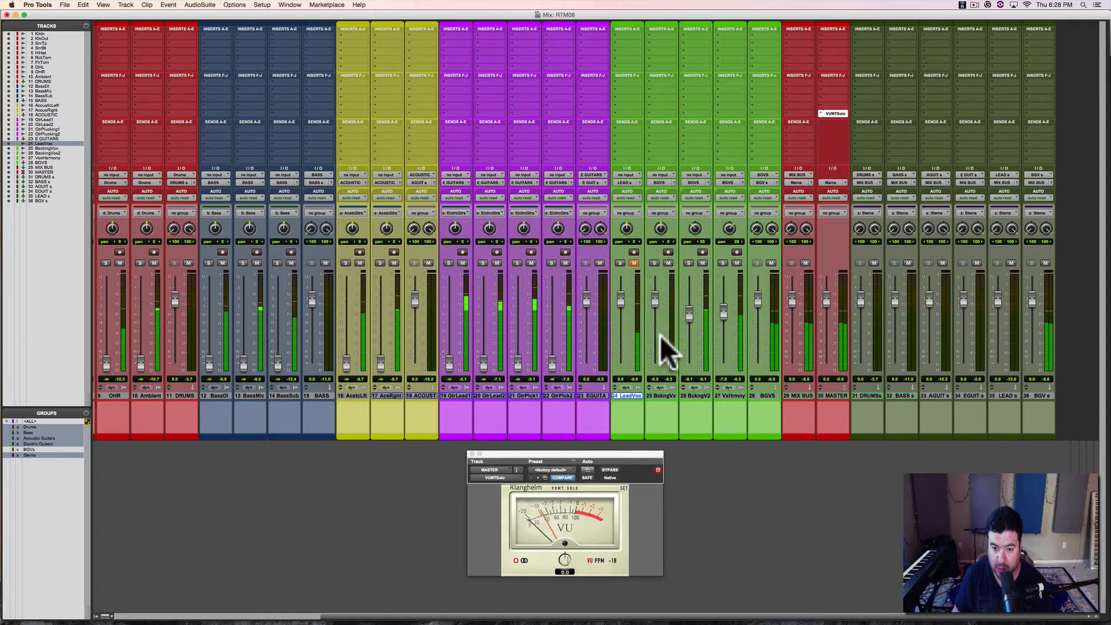
pyautogui.click(666, 396)
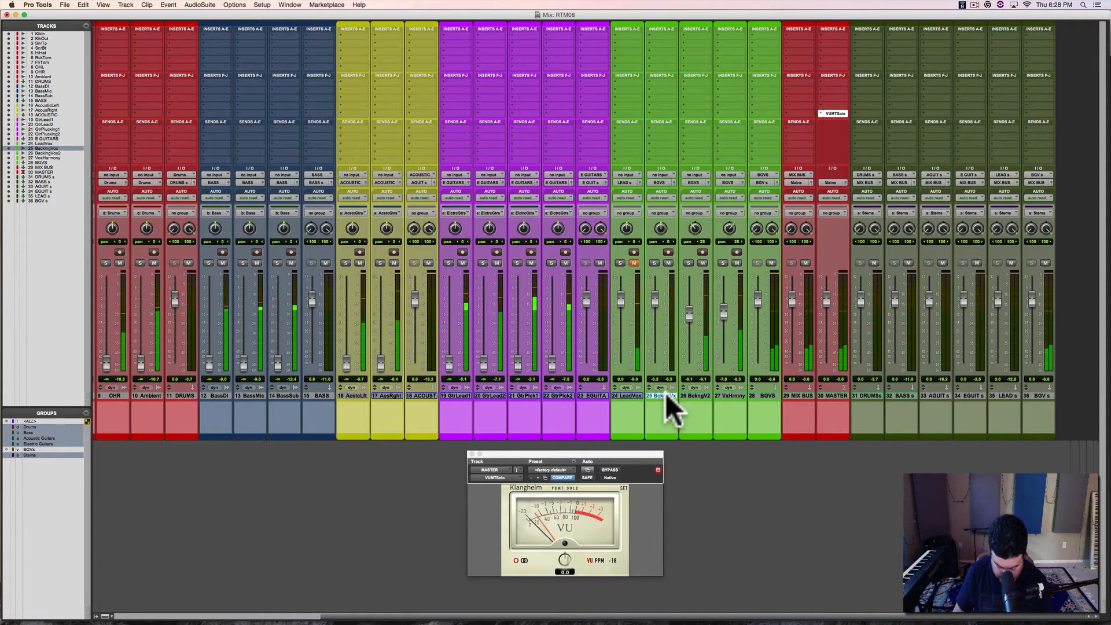
pyautogui.click(665, 395)
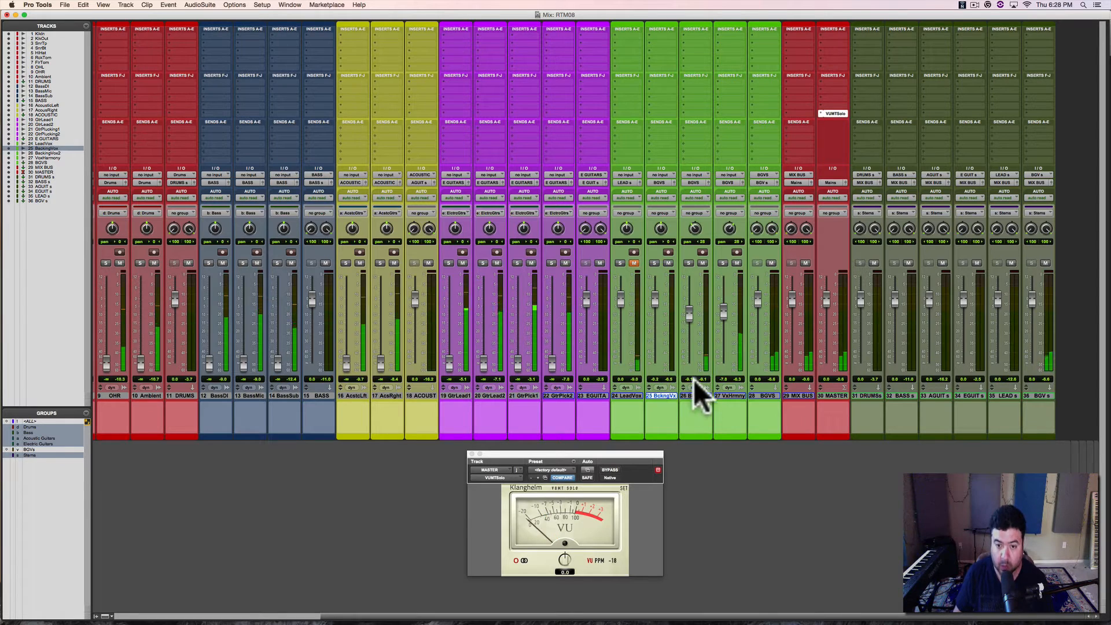
pyautogui.keyDown('alt'); pyautogui.click(668, 396); pyautogui.keyUp('alt')
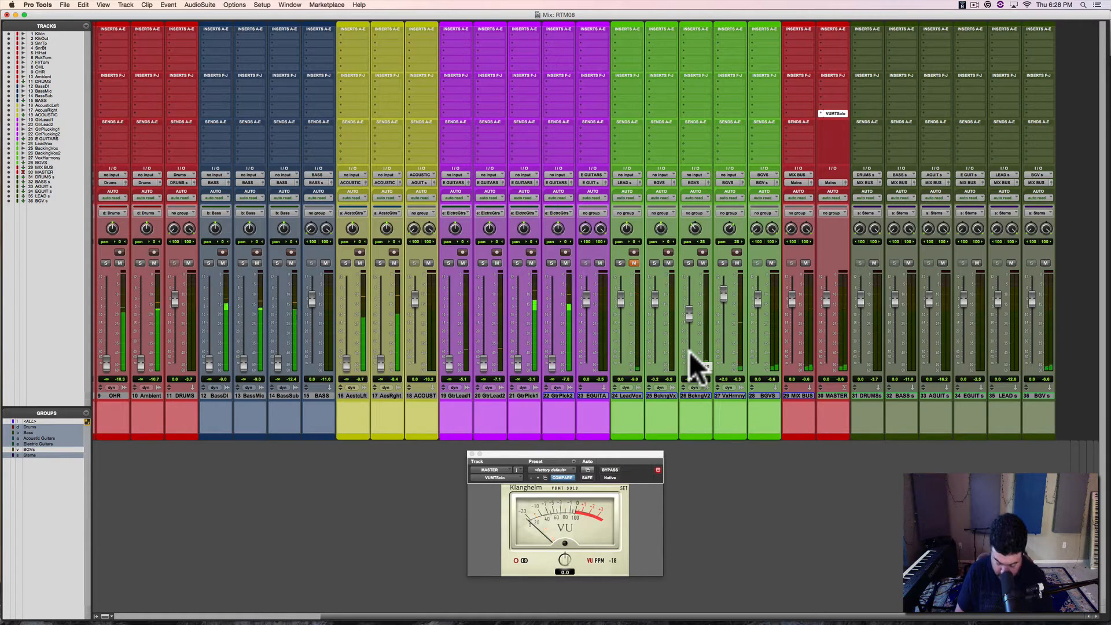
# Step: Loop the LeadVox clips from about bar 67 to bar 84 and lower the BckngVx fader to about -7.7 dB in the mixer
pyautogui.press('super+equal')
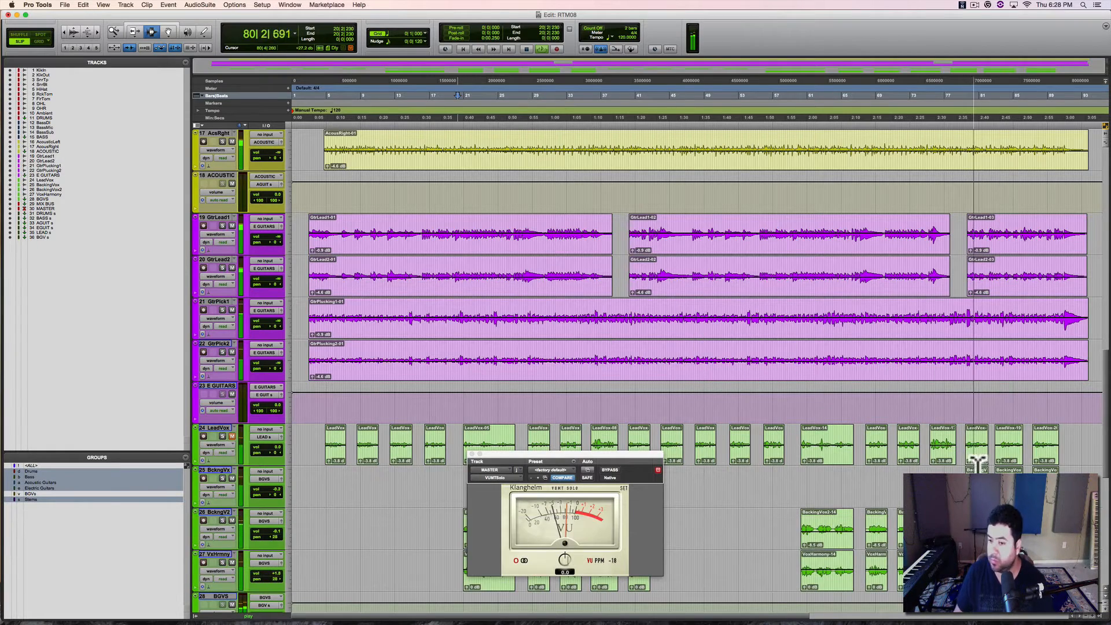
pyautogui.click(967, 444)
pyautogui.press('space')
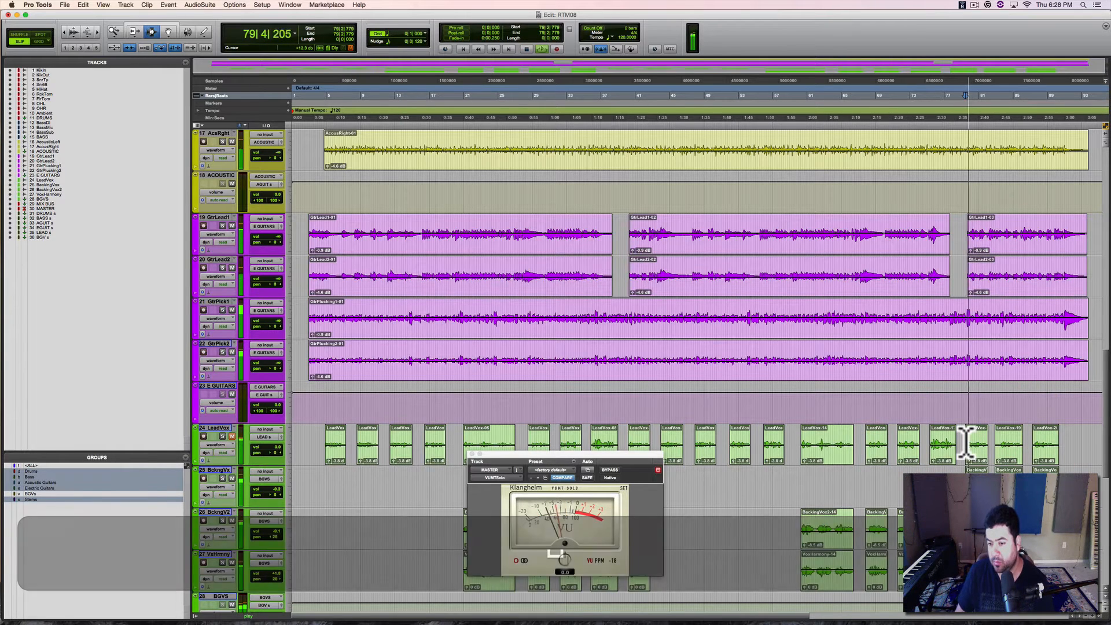
pyautogui.press('space')
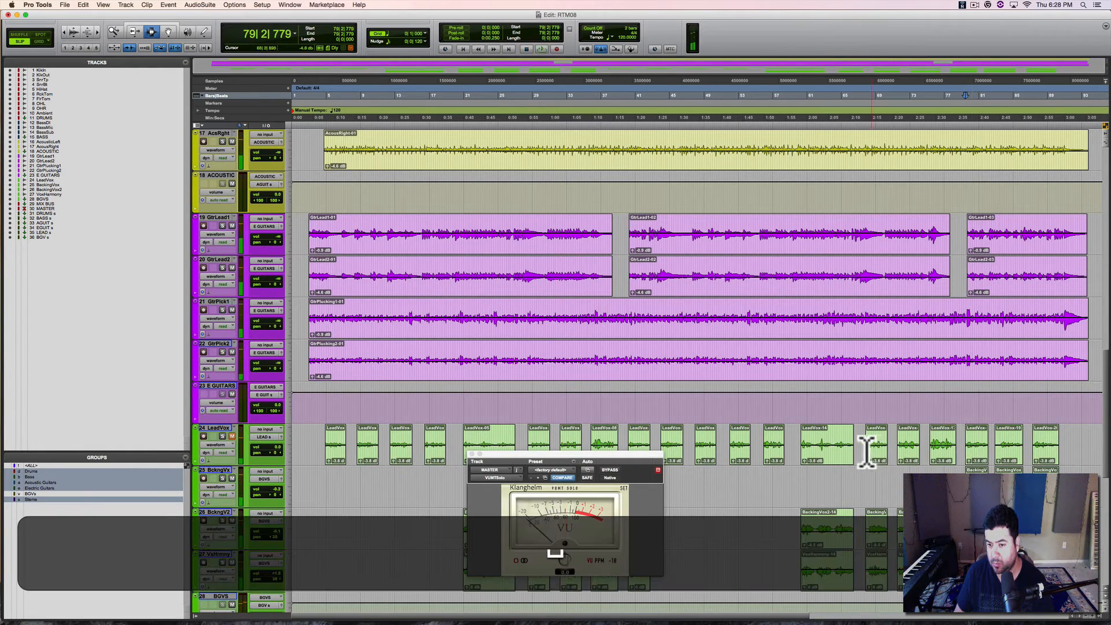
pyautogui.doubleClick(874, 446)
pyautogui.keyDown('shift'); pyautogui.click(1010, 446); pyautogui.keyUp('shift')
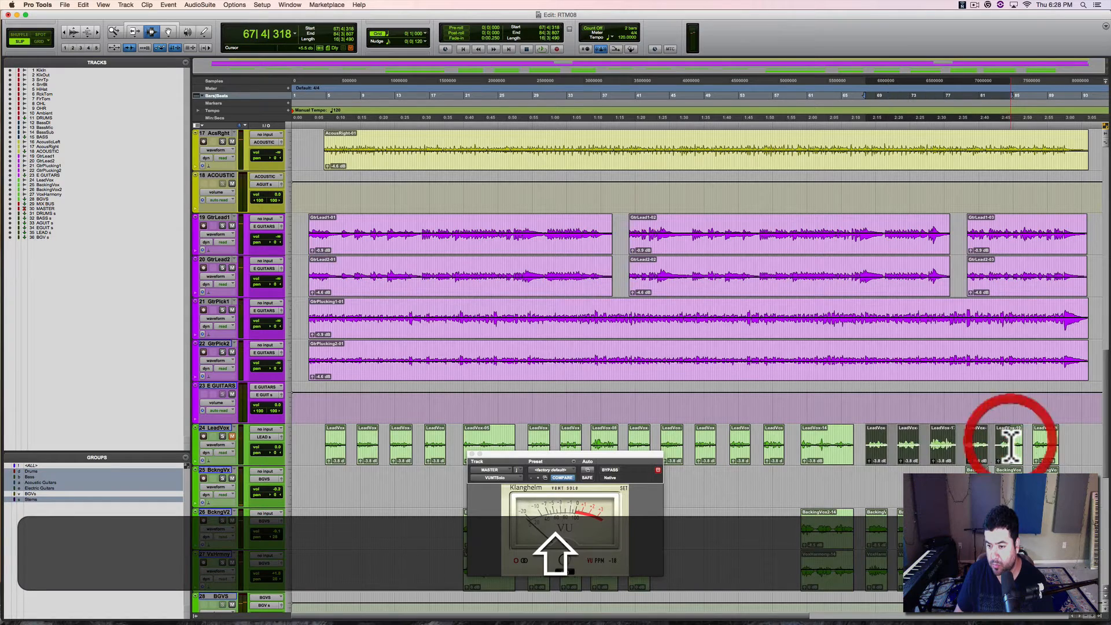
pyautogui.press('super+equal')
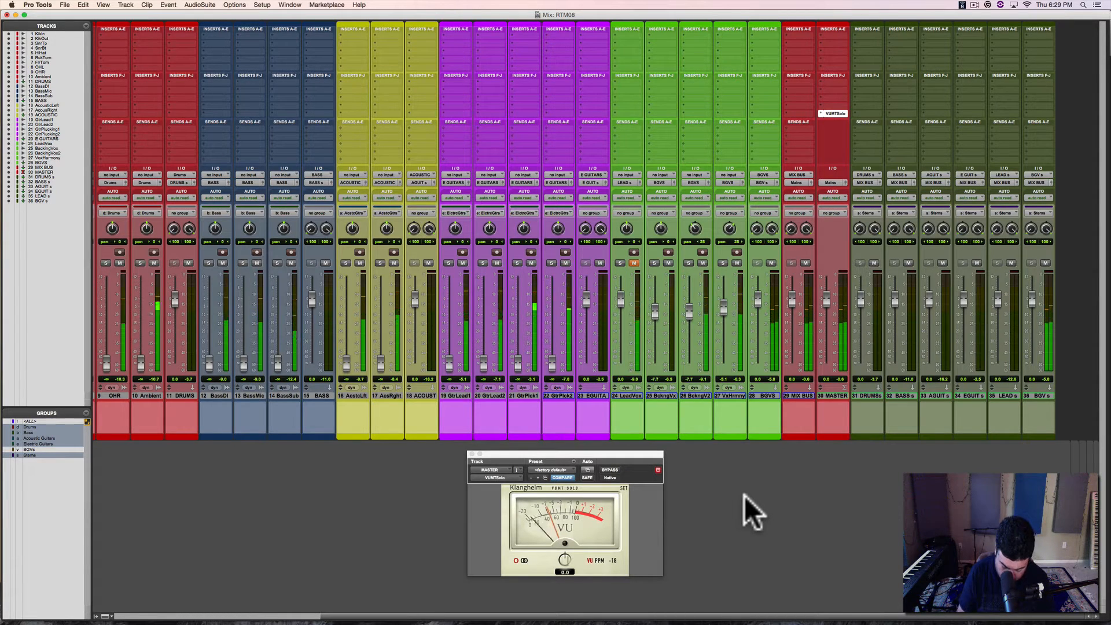
# Step: Move the playback loop to the last three LeadVox clips, from about bar 79 to bar 88, and return to the mixer
pyautogui.press('super+equal')
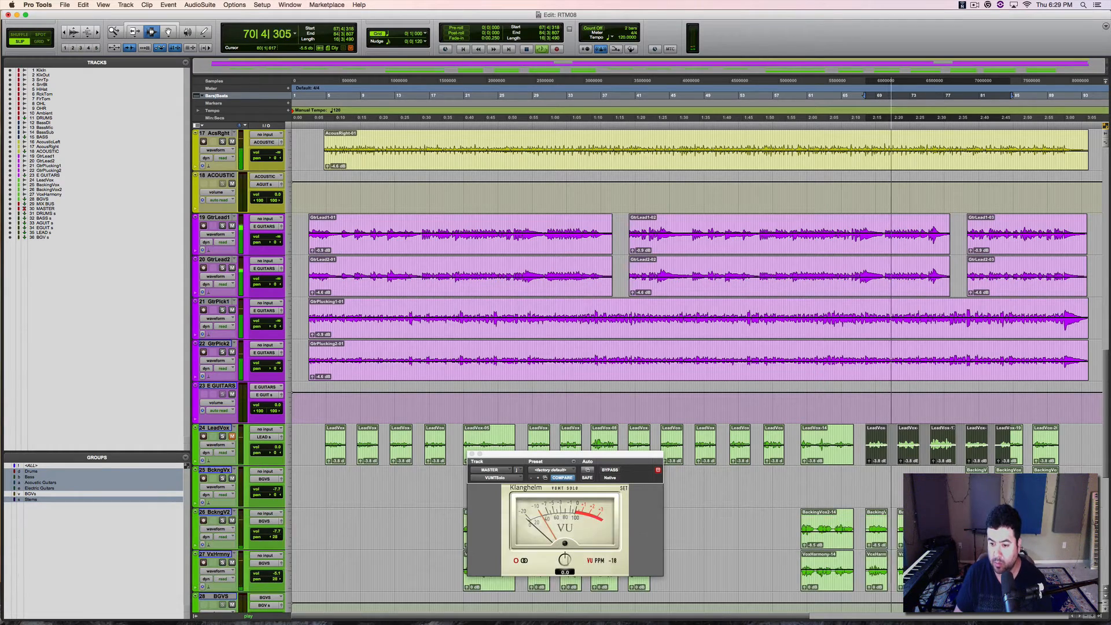
pyautogui.press('space')
pyautogui.doubleClick(983, 456)
pyautogui.keyDown('shift'); pyautogui.click(1040, 455); pyautogui.keyUp('shift')
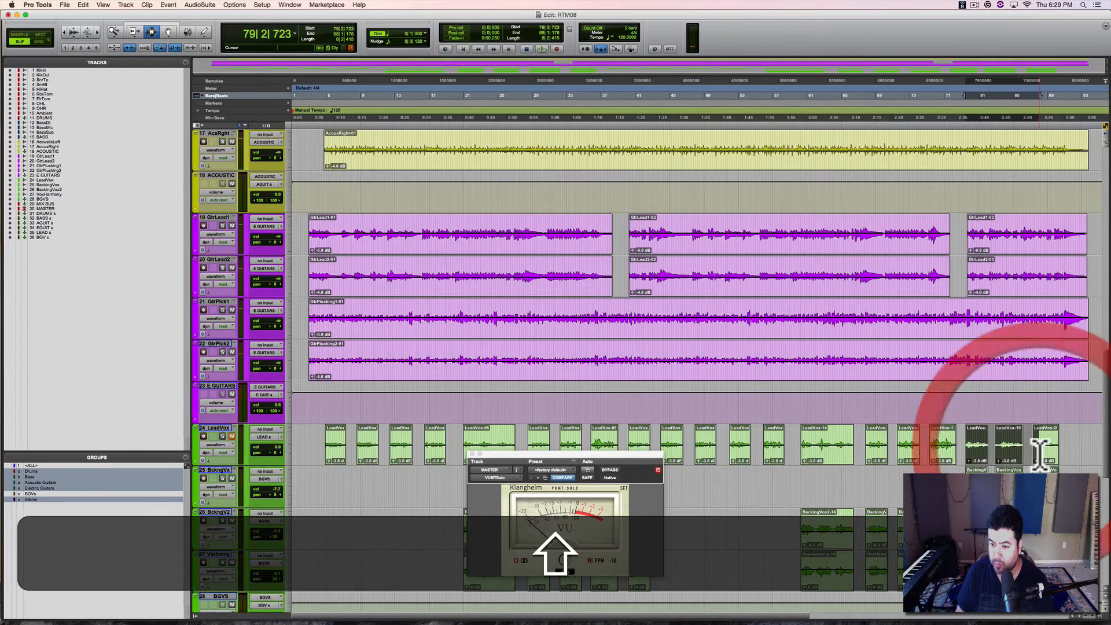
pyautogui.press('super+equal')
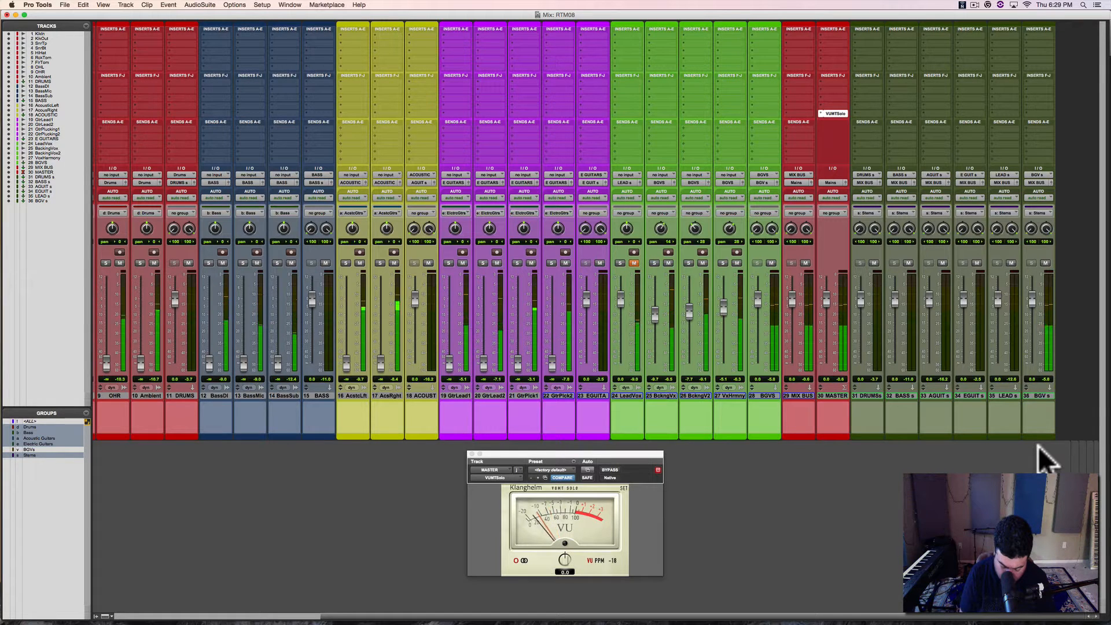
# Step: Pan BckngVx to 67, BckngV2 to 45 and VxHrmny to 43 away from centre during playback, and save the session
pyautogui.press('space')
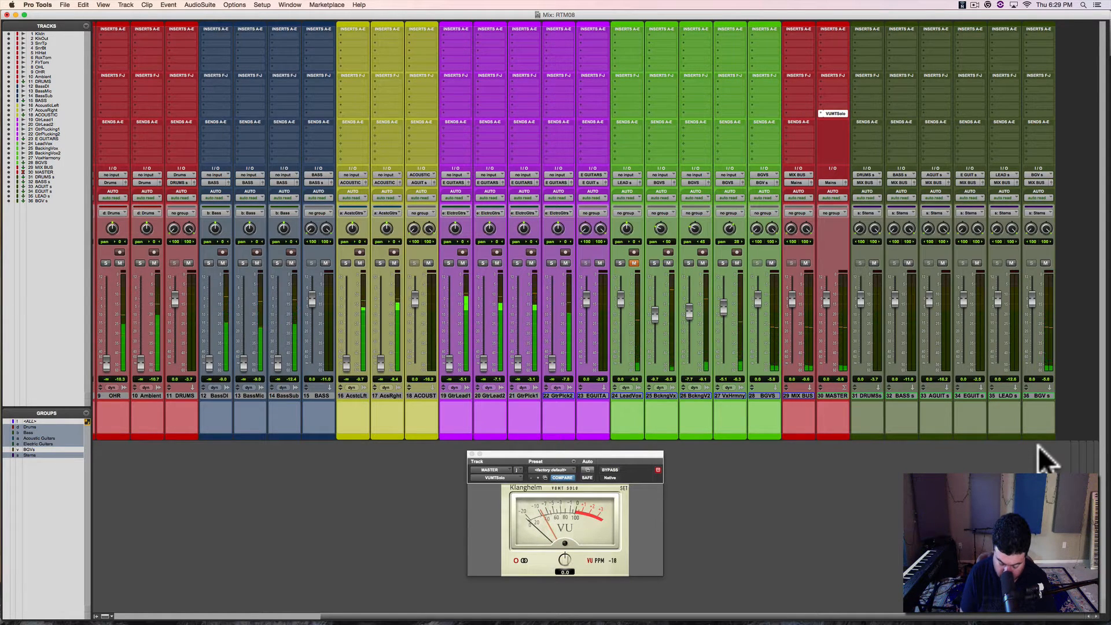
pyautogui.press('space')
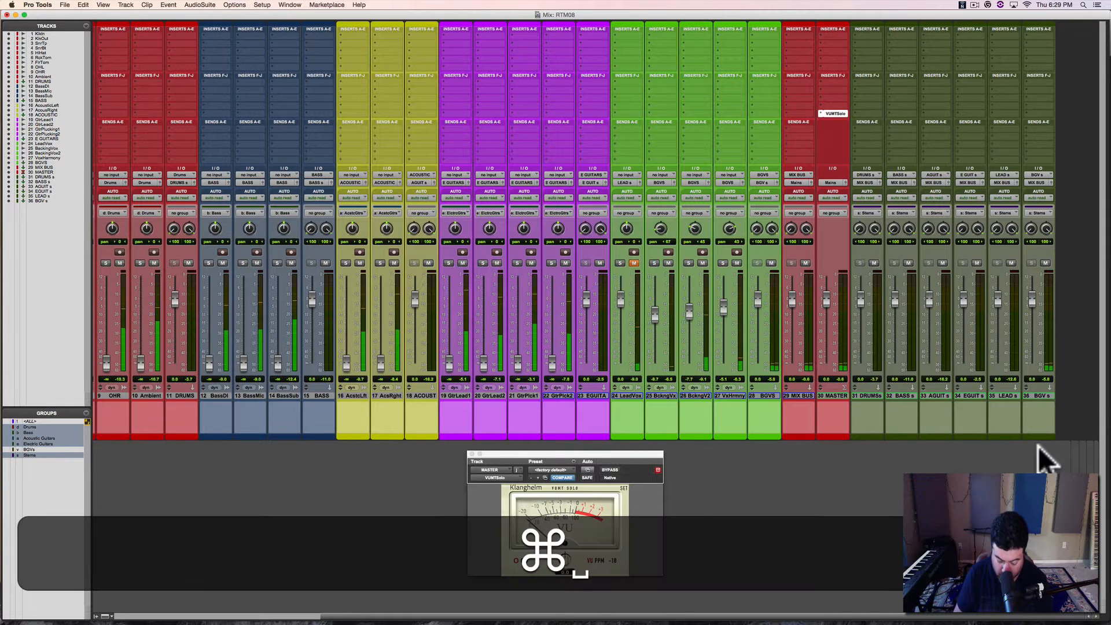
pyautogui.press('super+s')
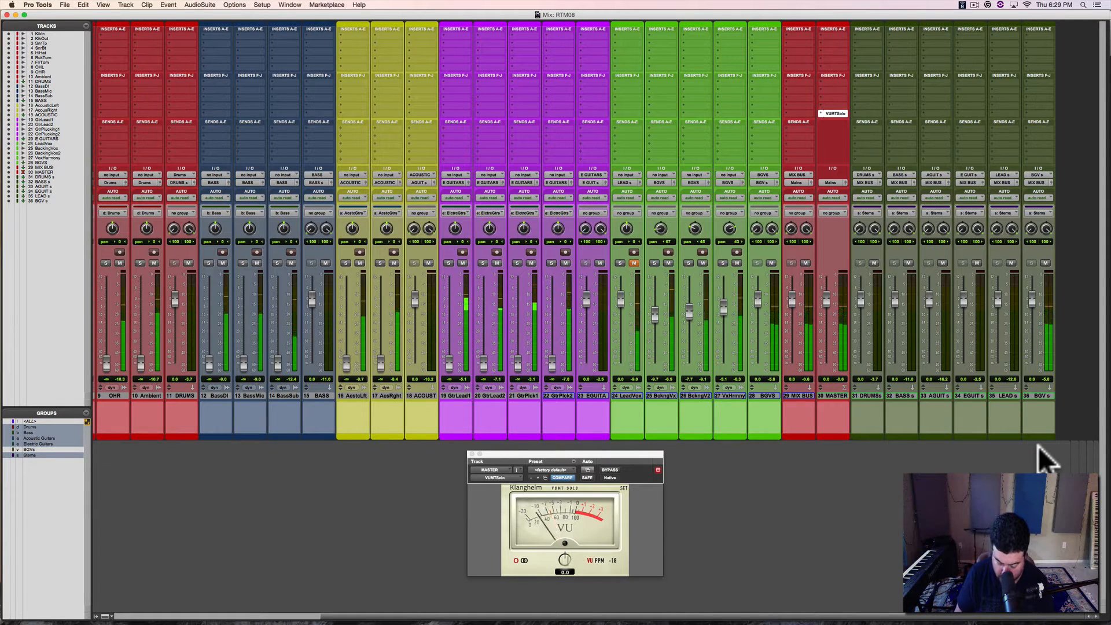
# Step: Unmute LeadVox and lower its fader slightly below 0 dB to balance it against the backing vocals
pyautogui.press('space')
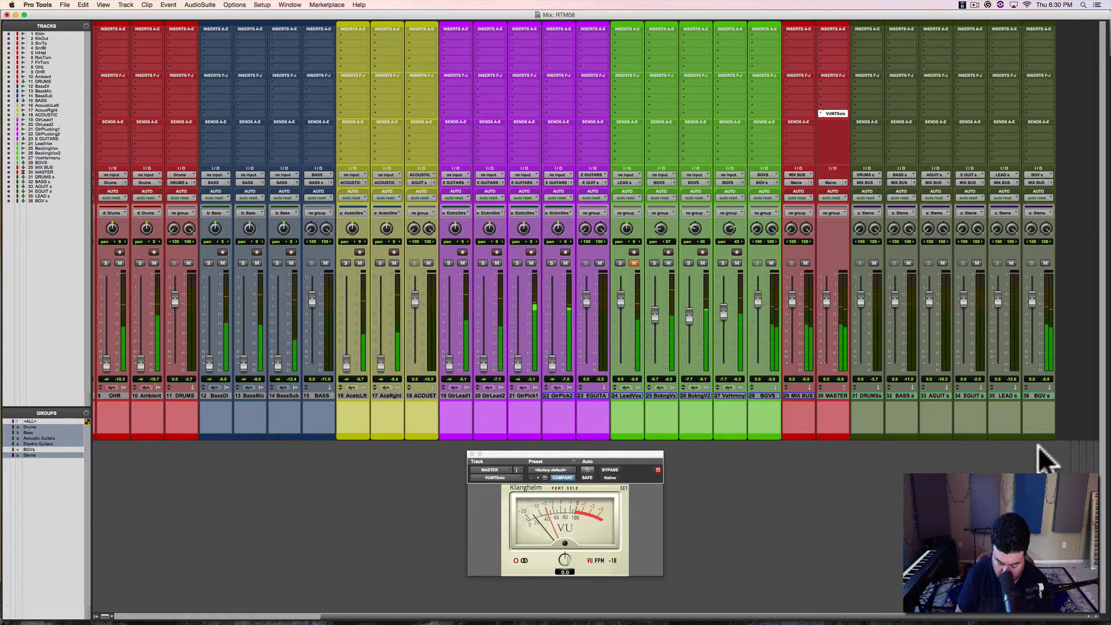
pyautogui.press('space')
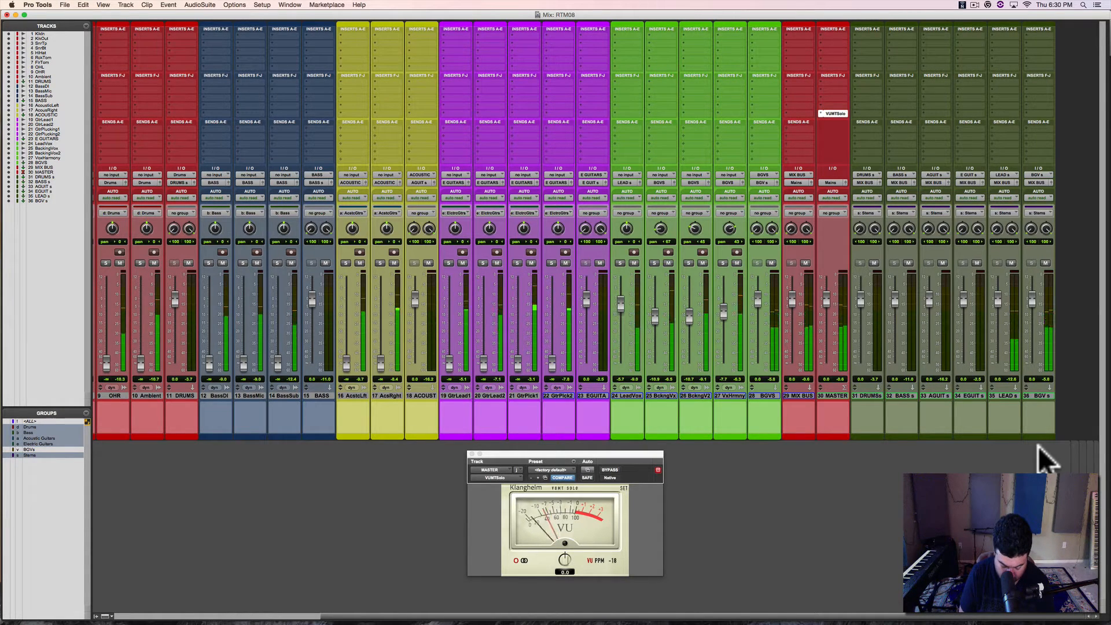
pyautogui.press('super+equal')
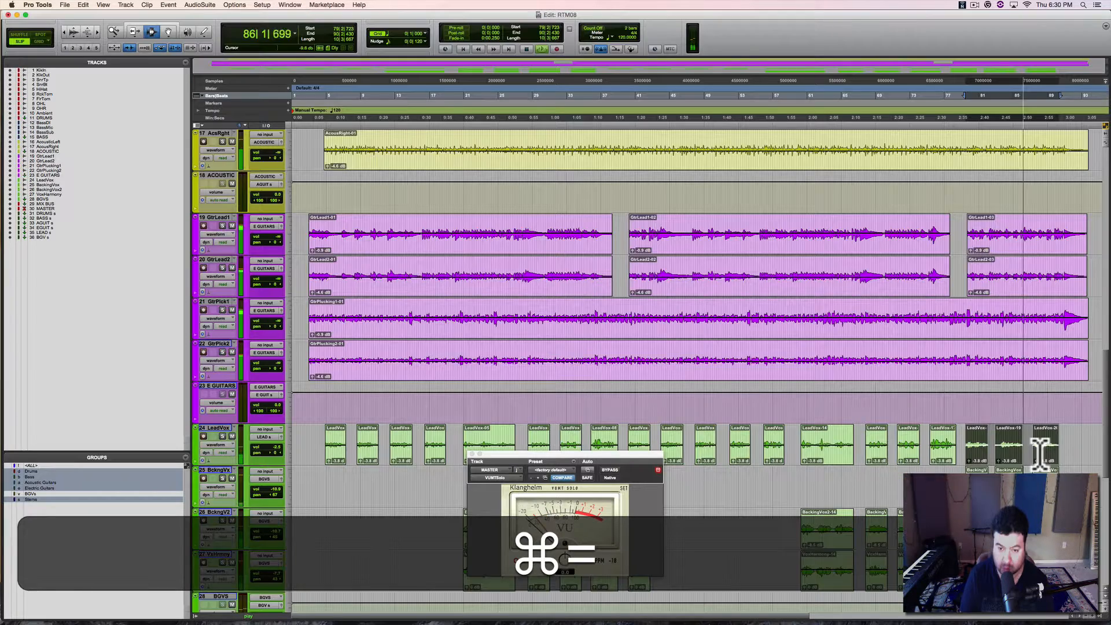
# Step: Play from about bars 47 and 58, lowering BckngV2 to about -11.7 dB and VxHrmny to about -11 dB
pyautogui.click(695, 441)
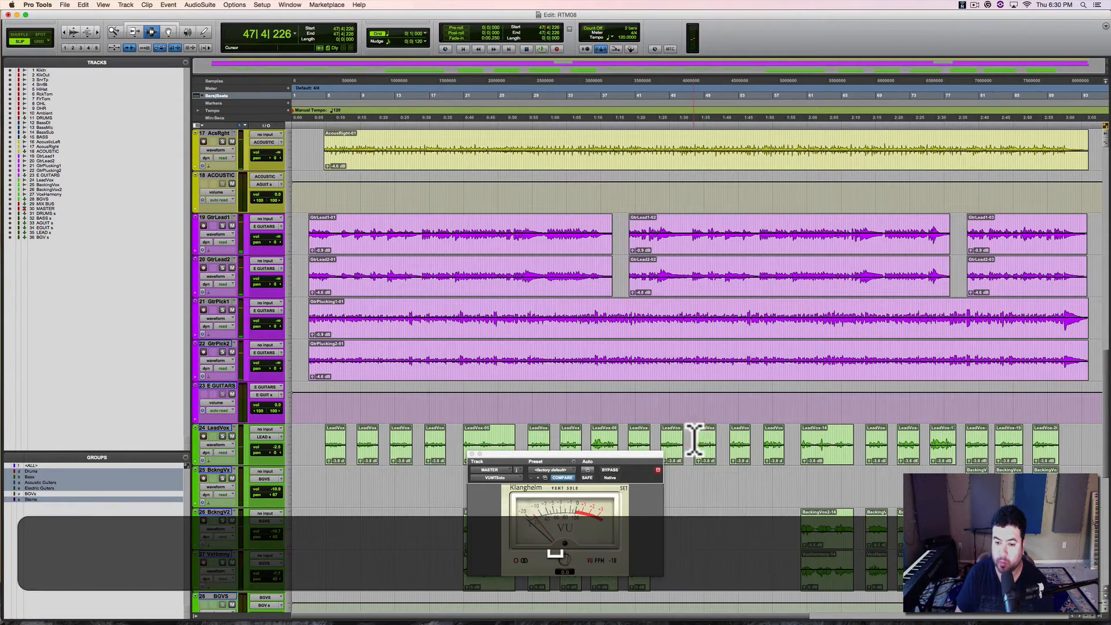
pyautogui.press('space')
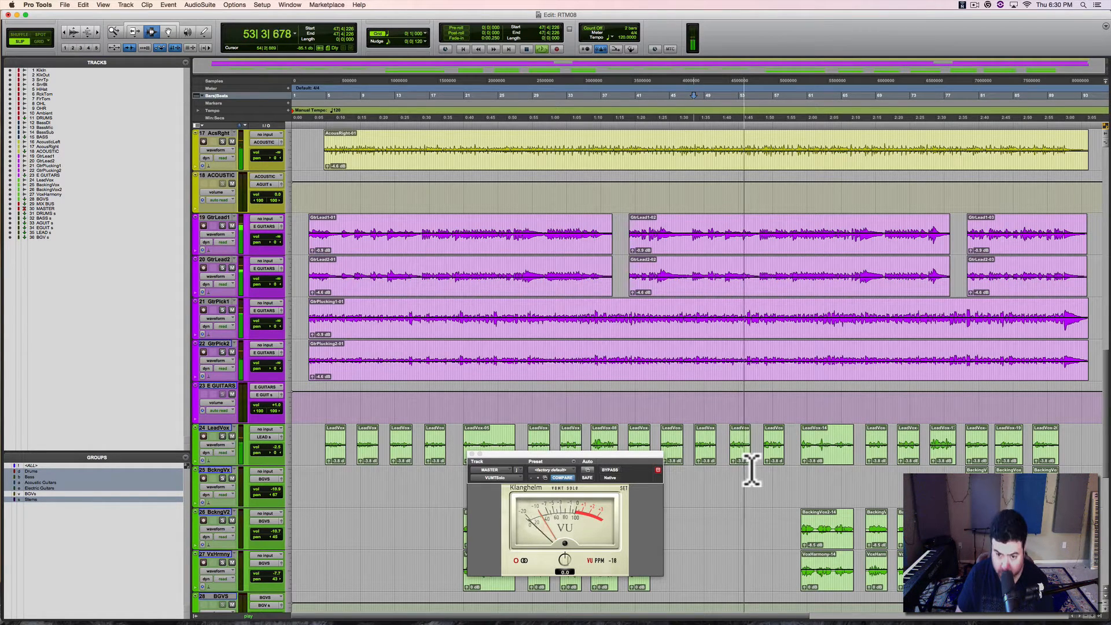
pyautogui.press('space')
pyautogui.click(796, 442)
pyautogui.press('space')
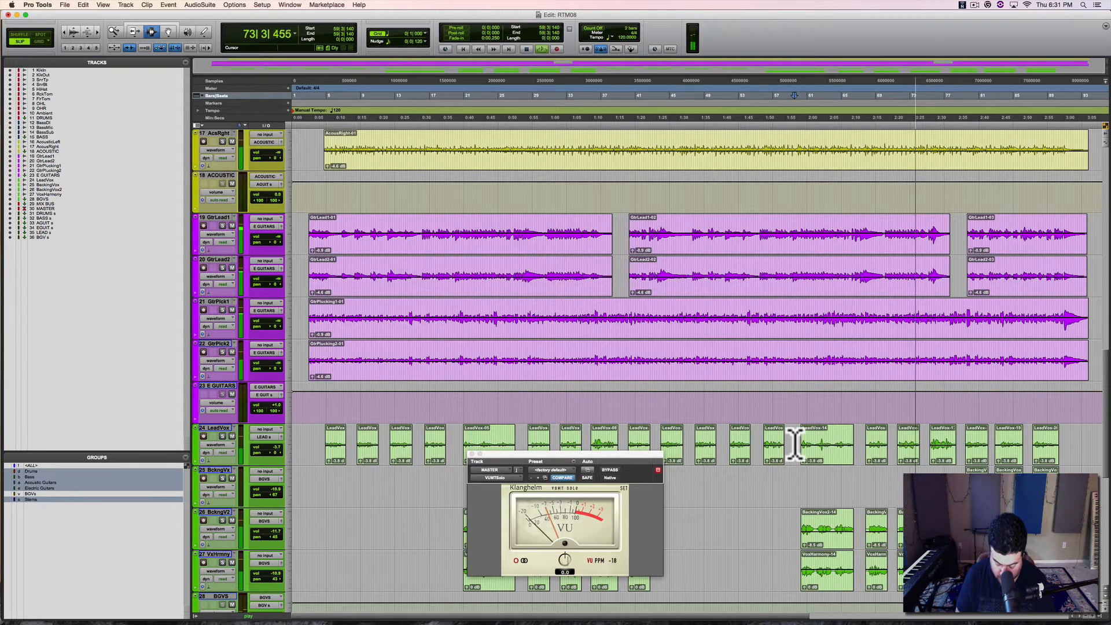
pyautogui.press('space')
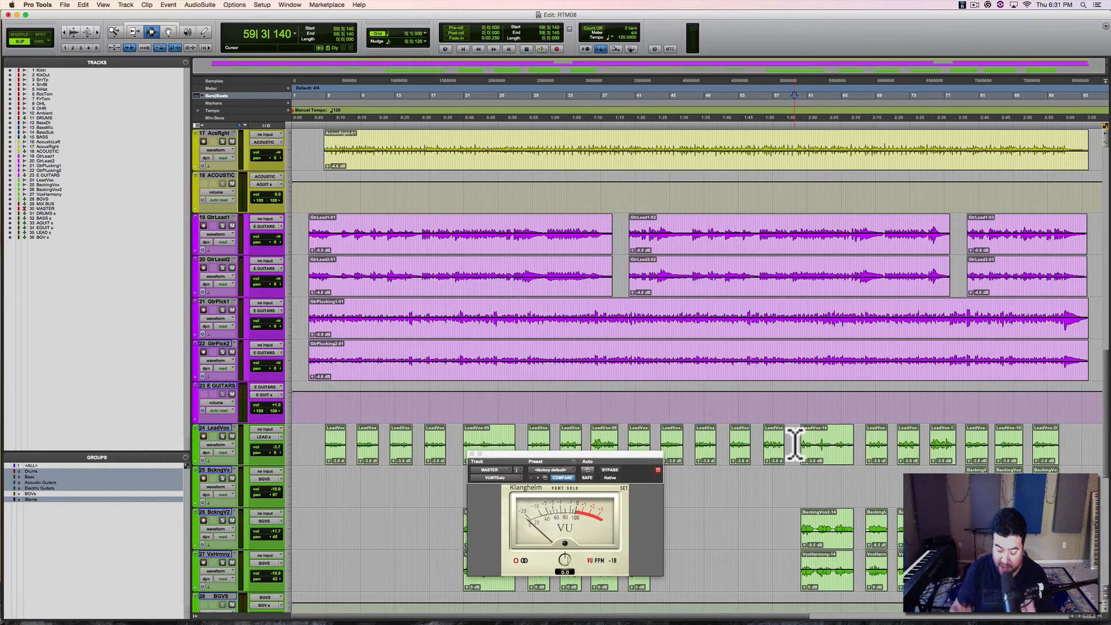
# Step: Reactivate the BGVs group in the mixer and play the vocals back
pyautogui.press('super+equal')
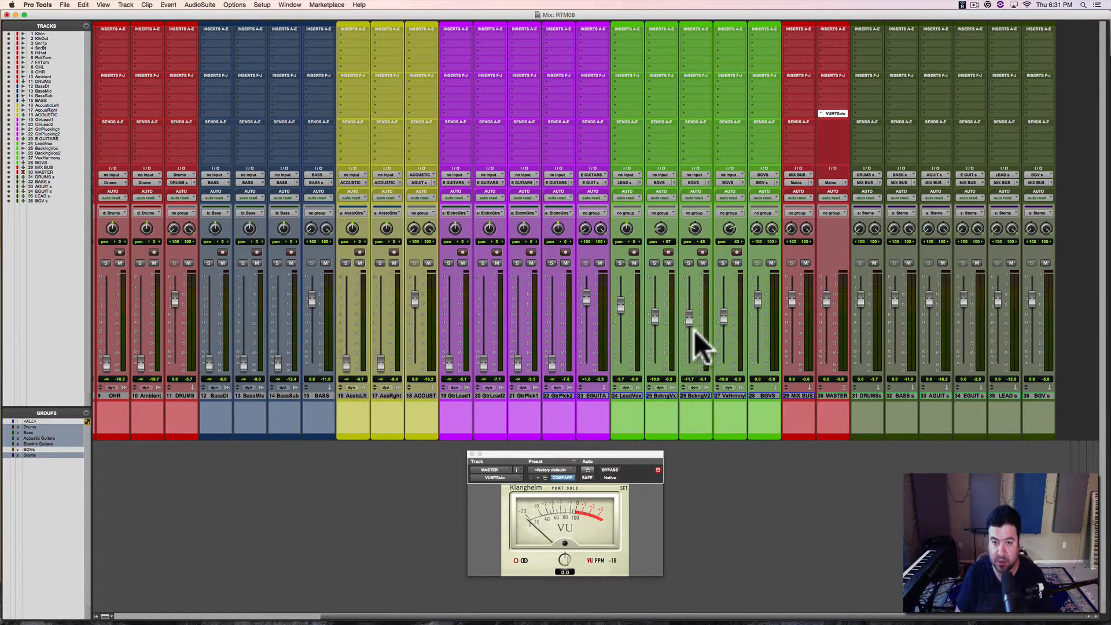
pyautogui.press('v')
pyautogui.press('space')
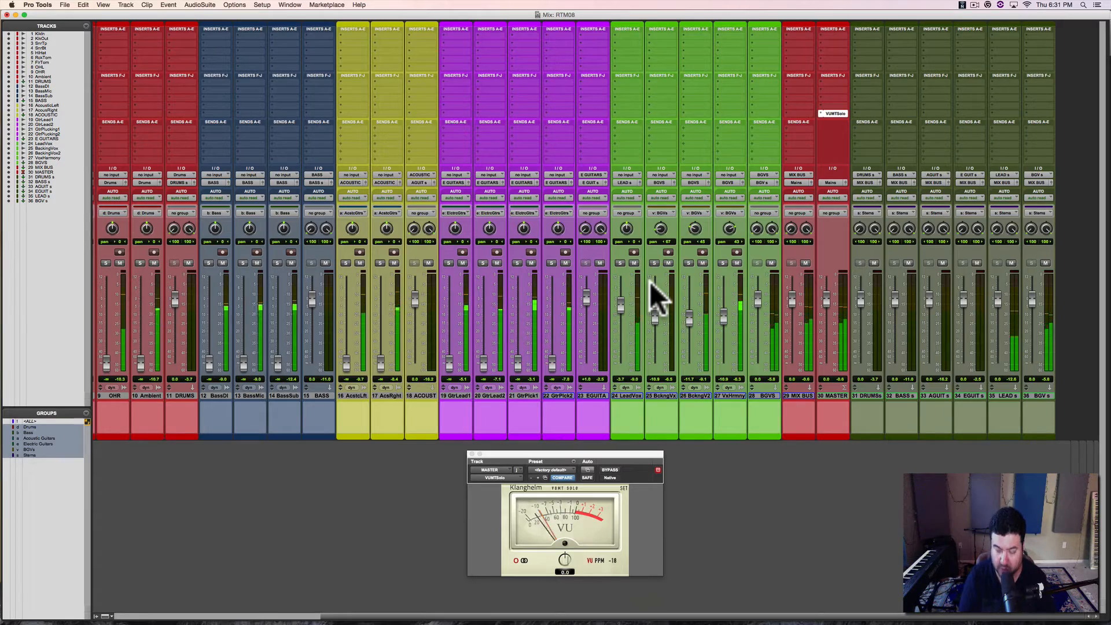
# Step: Select the LeadVox clips from about bar 20 to bar 42 as the new playback range
pyautogui.press('super+equal')
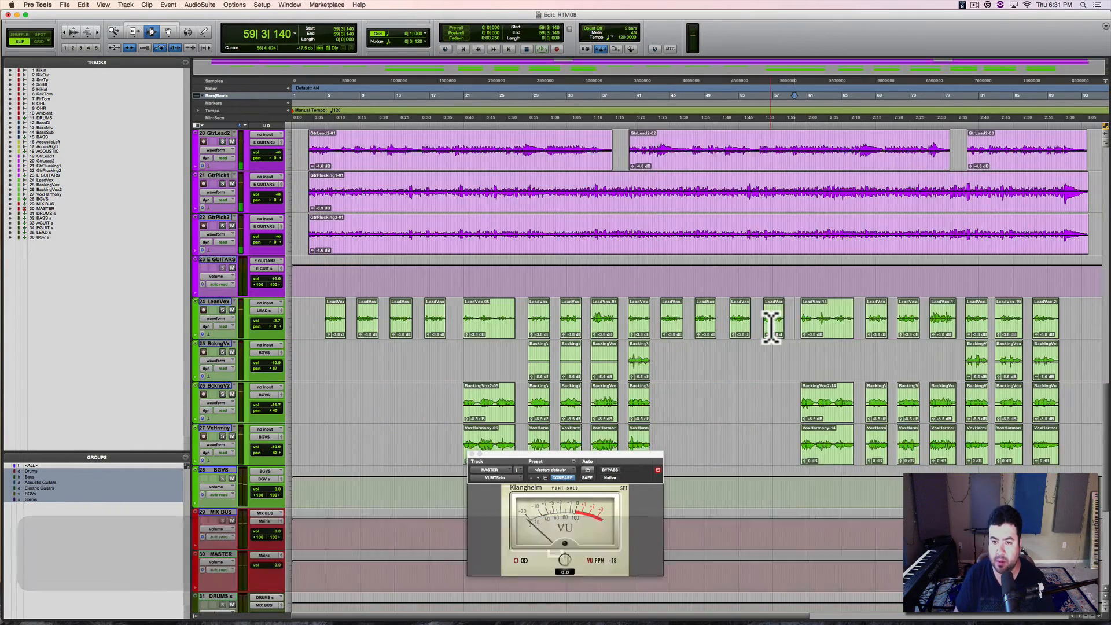
pyautogui.scroll(-2, 772, 327)
pyautogui.moveTo(460, 274); pyautogui.dragTo(640, 323)
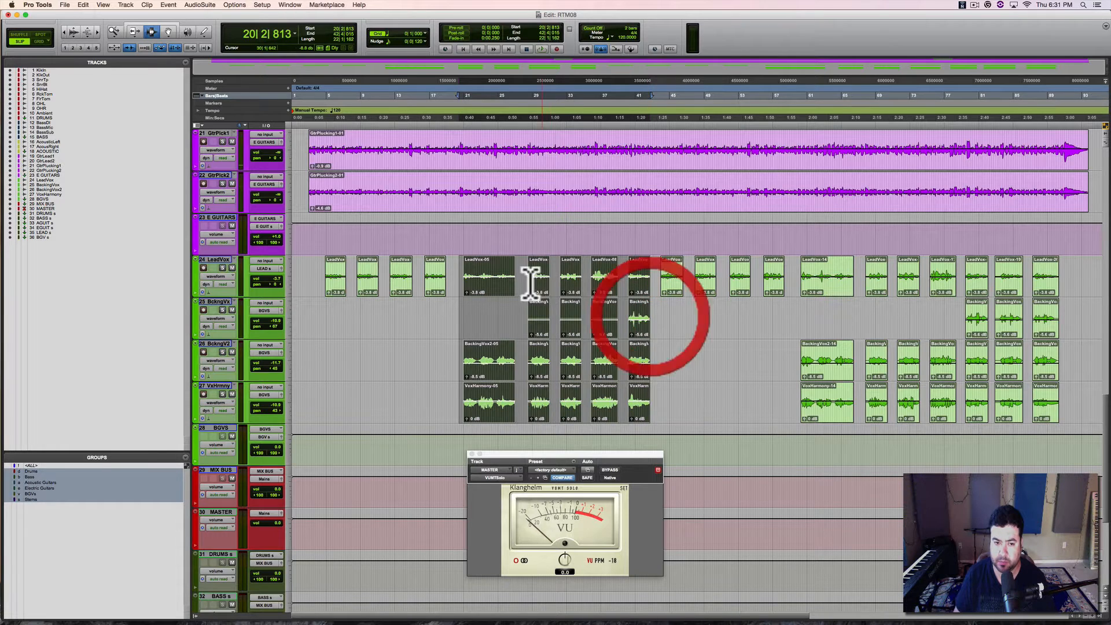
pyautogui.click(463, 274)
pyautogui.keyDown('shift'); pyautogui.click(636, 277); pyautogui.keyUp('shift')
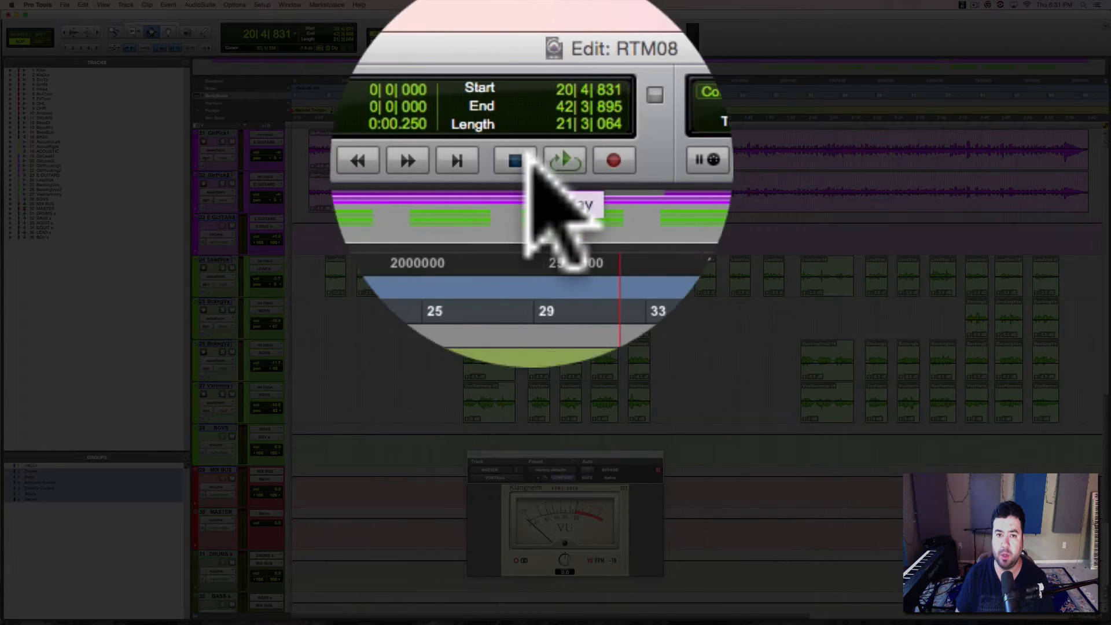
# Step: Toggle Loop playback off and on, and start and stop playback of the selected range
pyautogui.rightClick(543, 156)
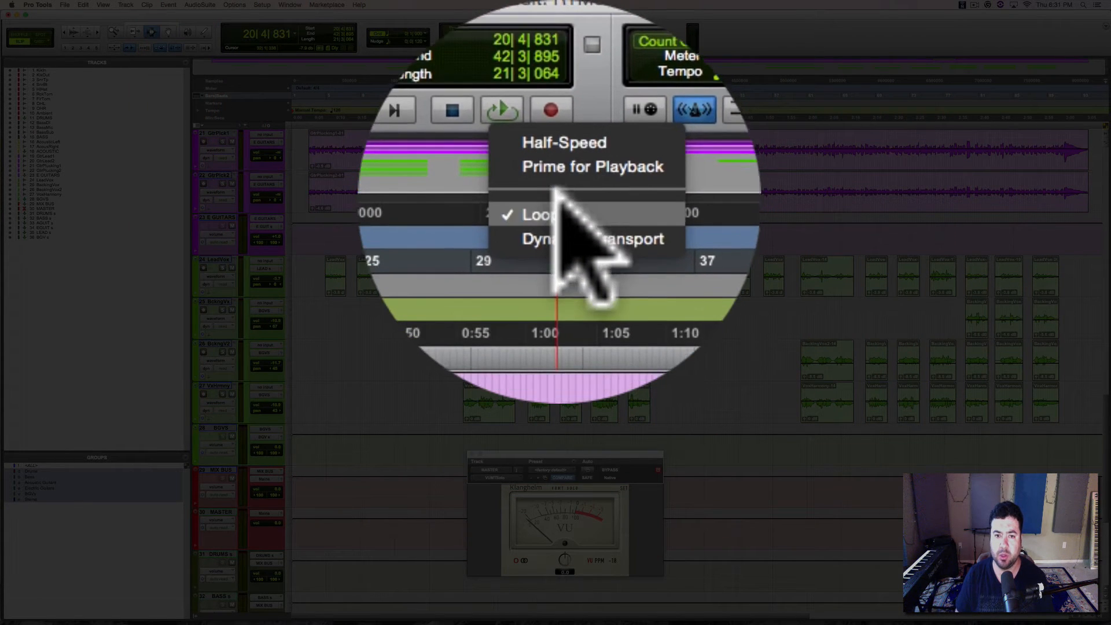
pyautogui.click(559, 206)
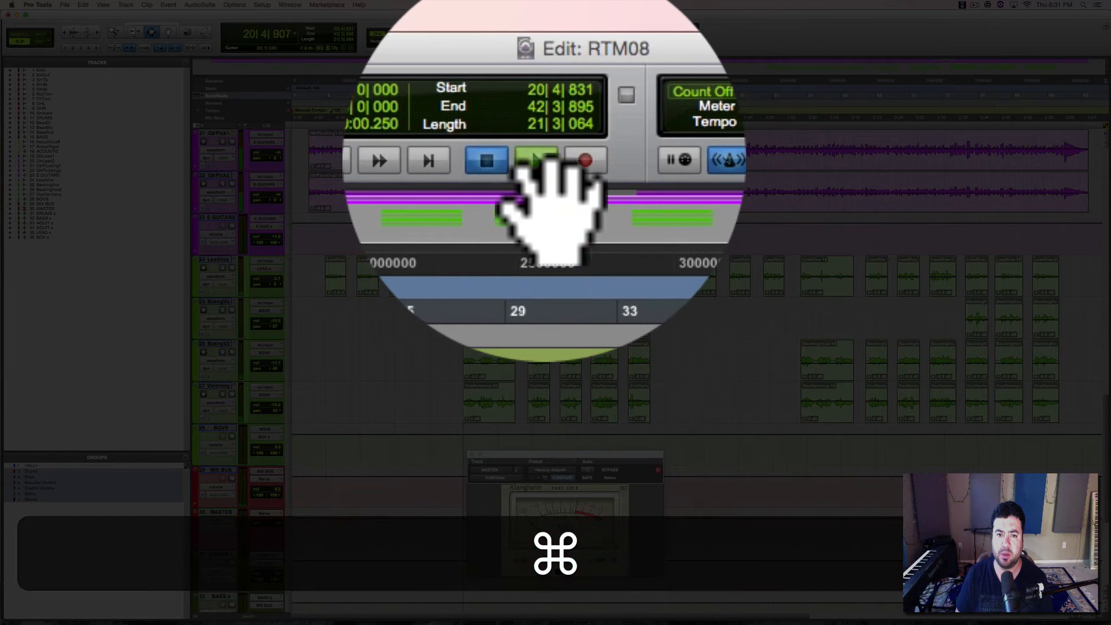
pyautogui.keyDown('ctrl'); pyautogui.keyDown('super'); pyautogui.click(541, 162); pyautogui.keyUp('super'); pyautogui.keyUp('ctrl')
pyautogui.keyDown('ctrl'); pyautogui.click(541, 162); pyautogui.keyUp('ctrl')
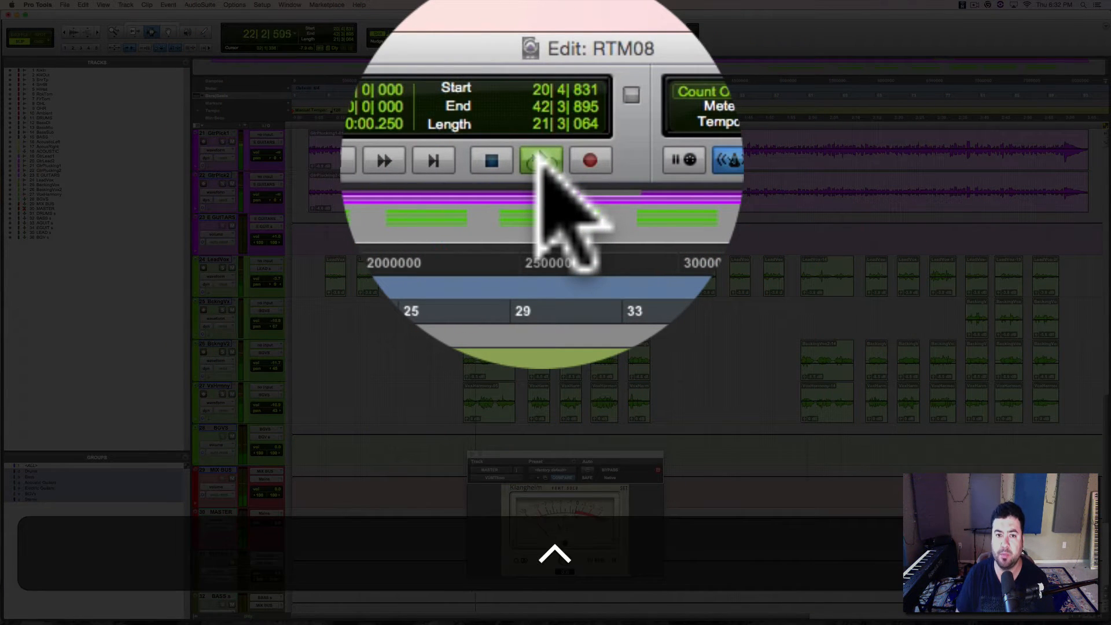
pyautogui.keyDown('ctrl'); pyautogui.click(541, 159); pyautogui.keyUp('ctrl')
pyautogui.keyDown('ctrl'); pyautogui.click(542, 160); pyautogui.keyUp('ctrl')
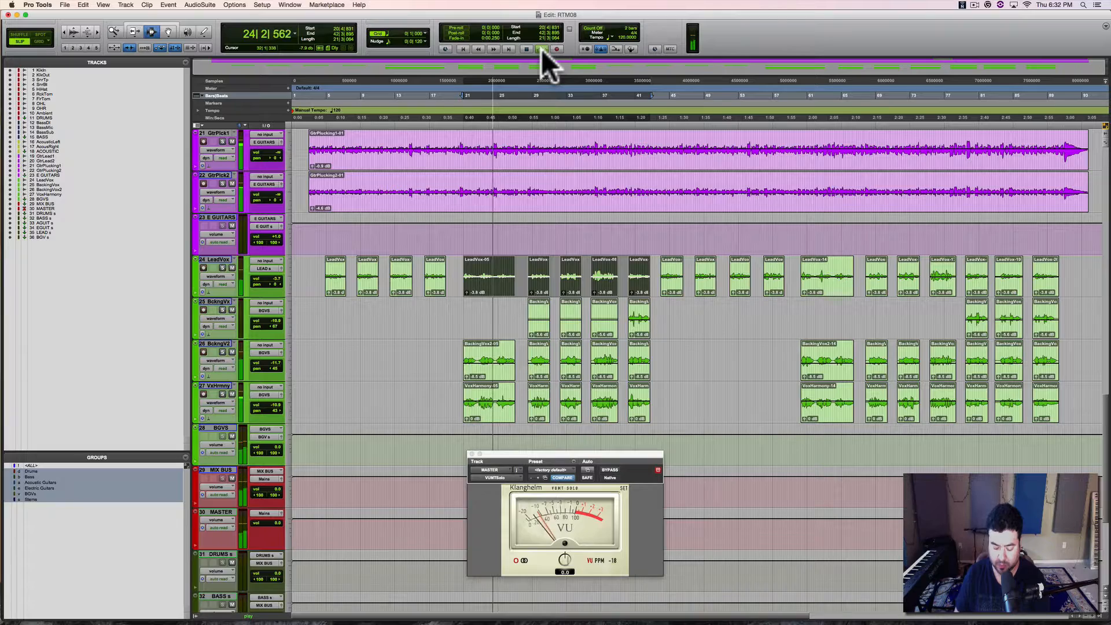
pyautogui.press('space')
# Step: Raise the linked acoustic guitar faders to about -2.5 dB during playback in the mixer, and solo both acoustic tracks
pyautogui.press('super+equal')
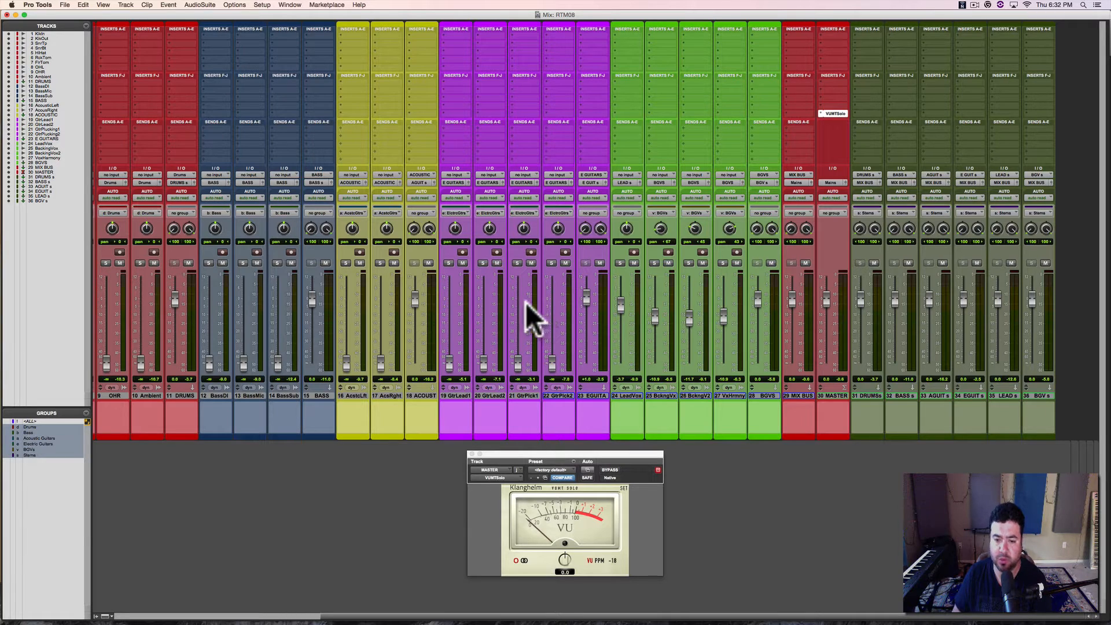
pyautogui.press('space')
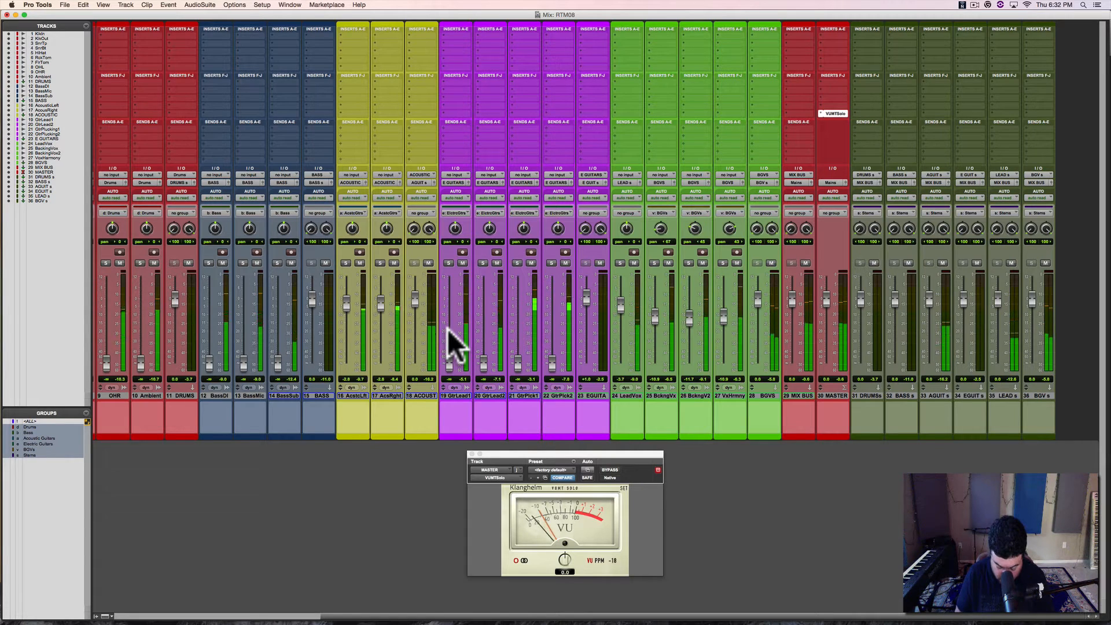
pyautogui.hotkey('shift', 's')
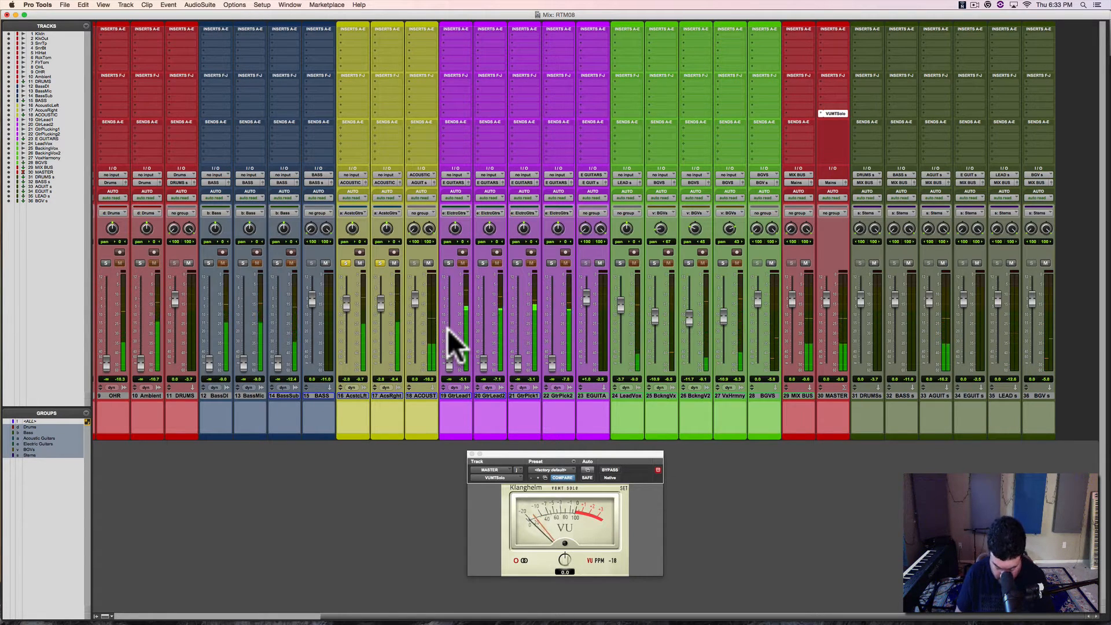
# Step: Set AcousticLeft to about -7.0 dB and AcousRight to about +1.4 dB independently of their group, pan them to opposite sides, and unsolo both
pyautogui.press('ctrl')
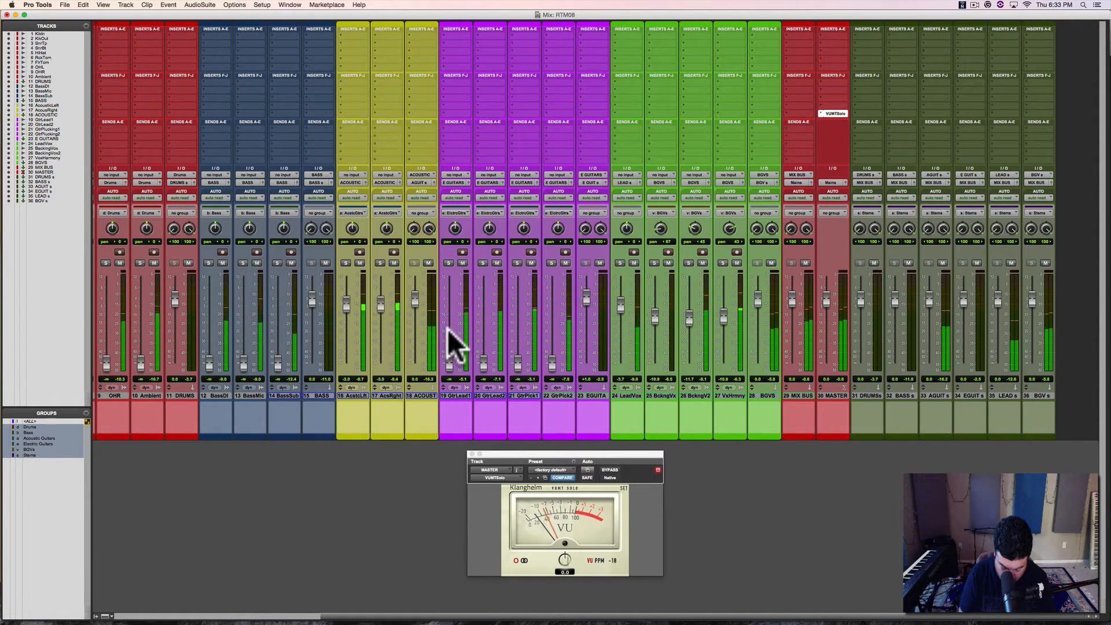
pyautogui.press('ctrl')
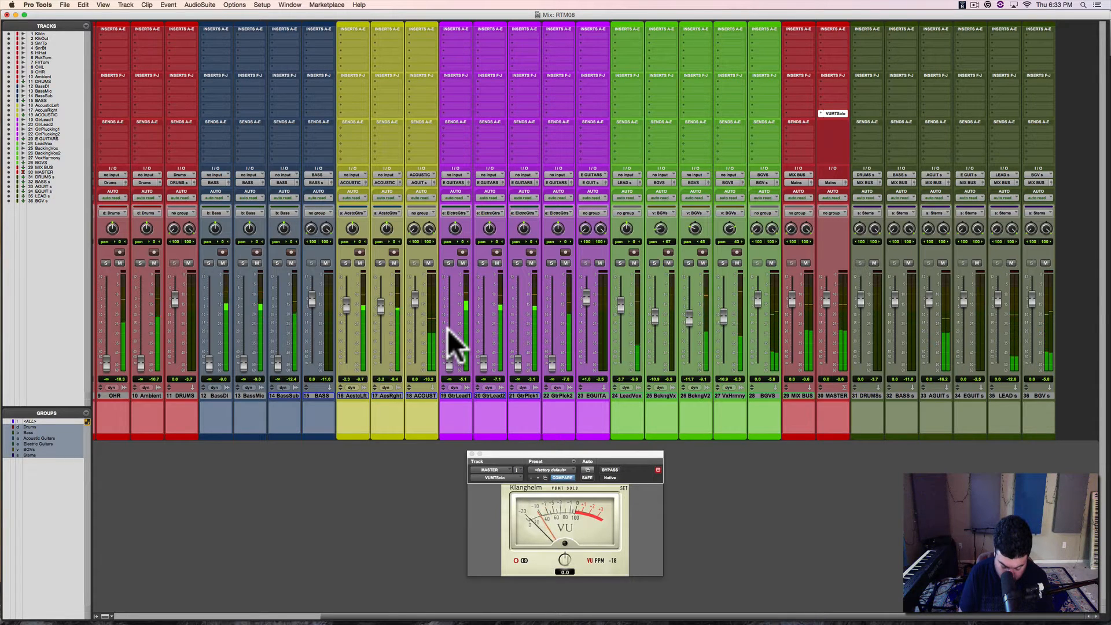
pyautogui.press('ctrl')
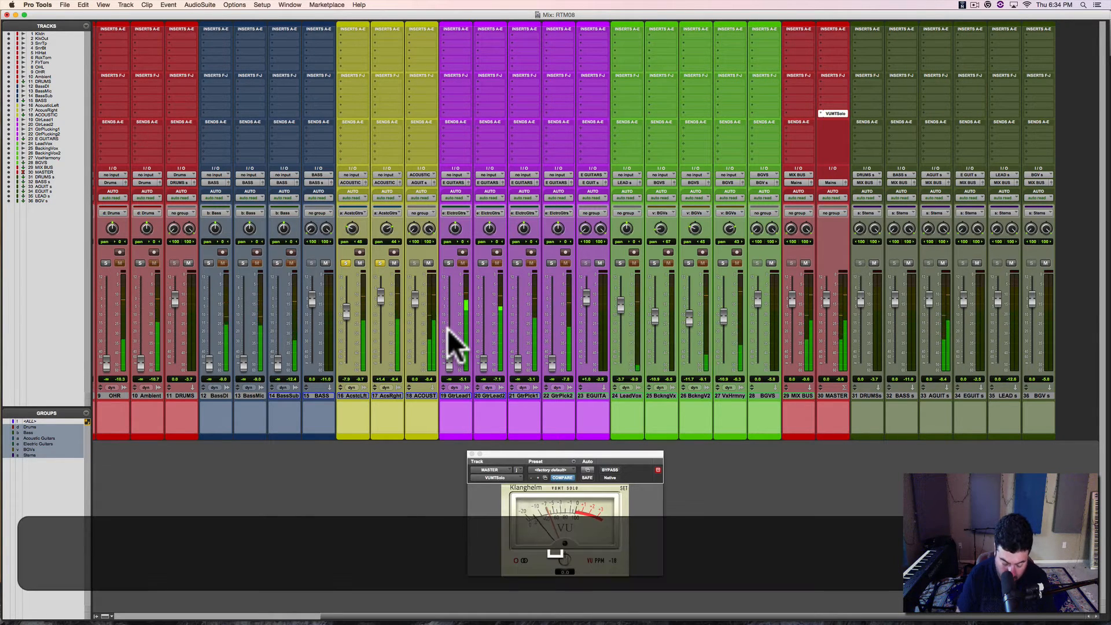
pyautogui.hotkey('shift', 's')
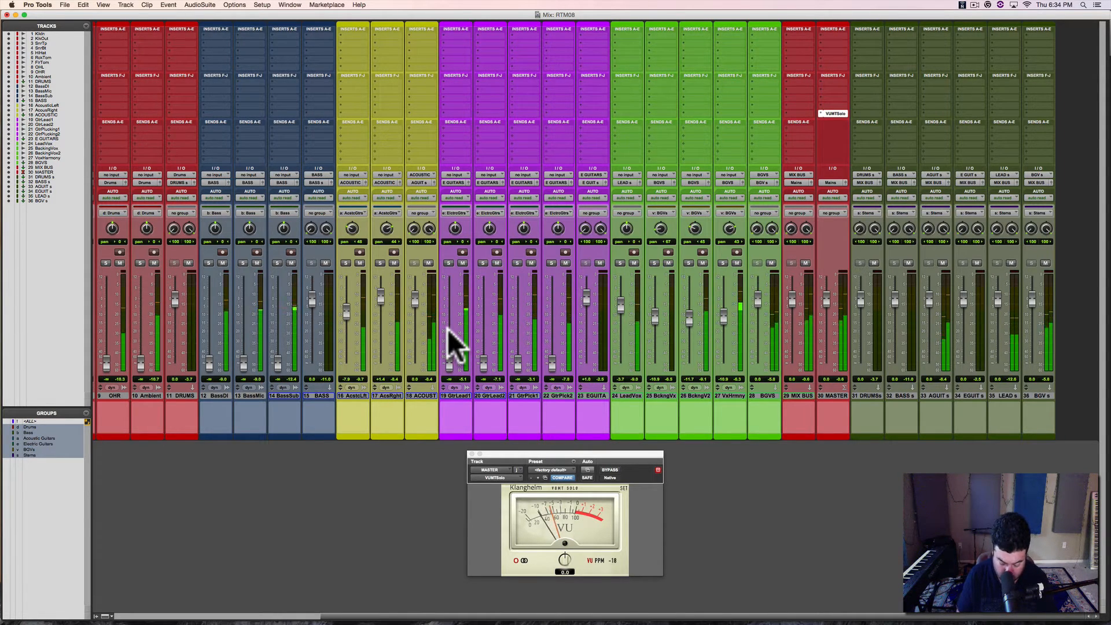
# Step: Stop playback and, in the Edit window, select a short passage of both acoustic guitar clips around bar 32, fitted to the view
pyautogui.press('super+equal')
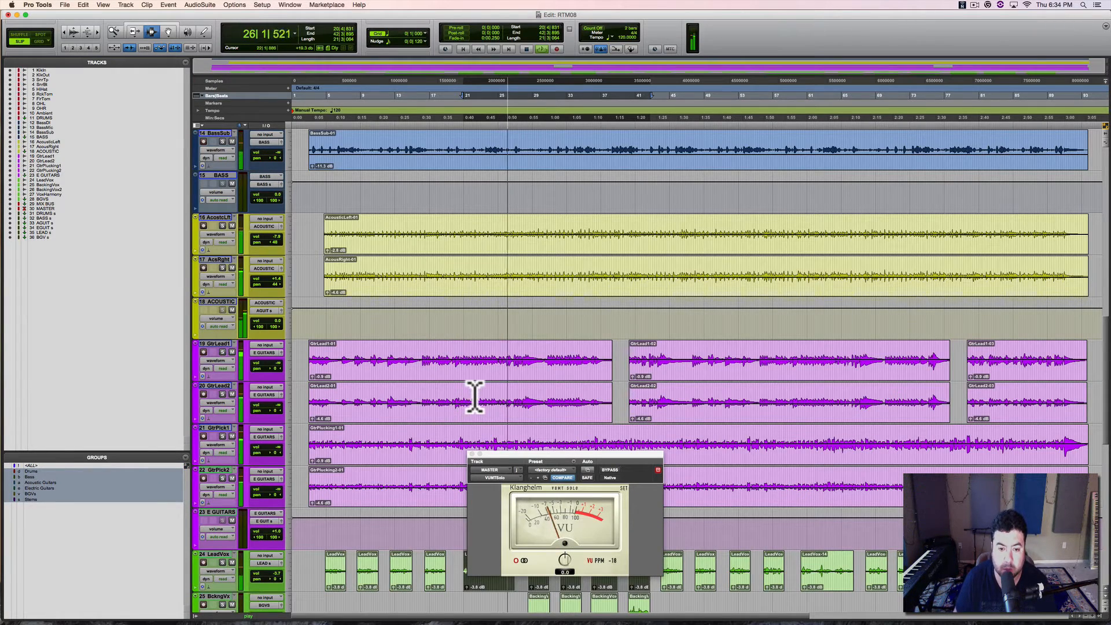
pyautogui.press('t')
pyautogui.press('t')
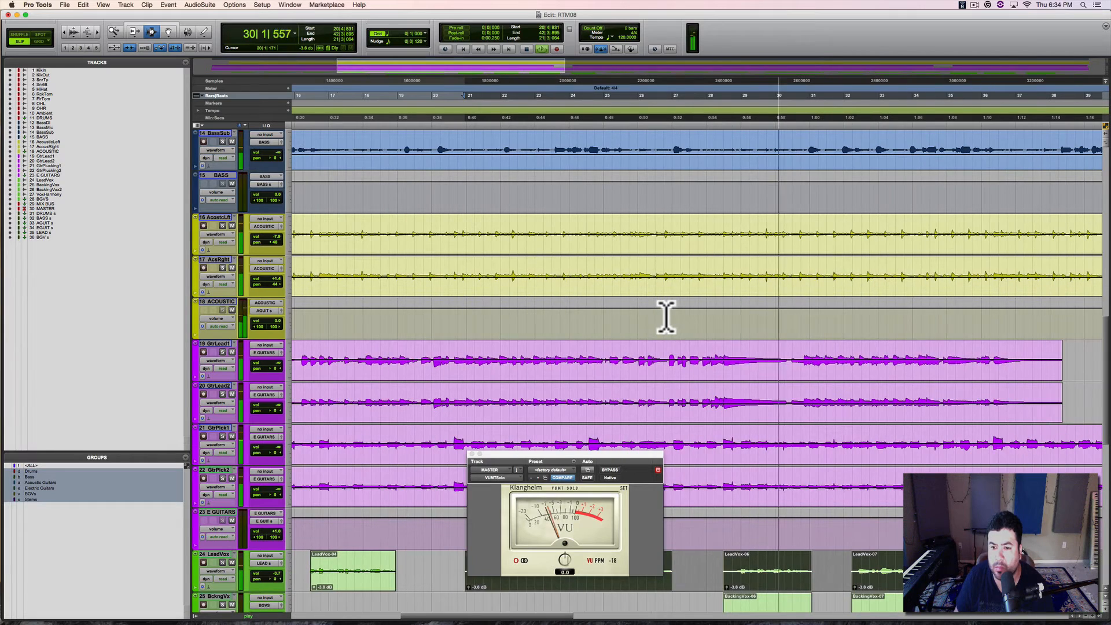
pyautogui.press('t')
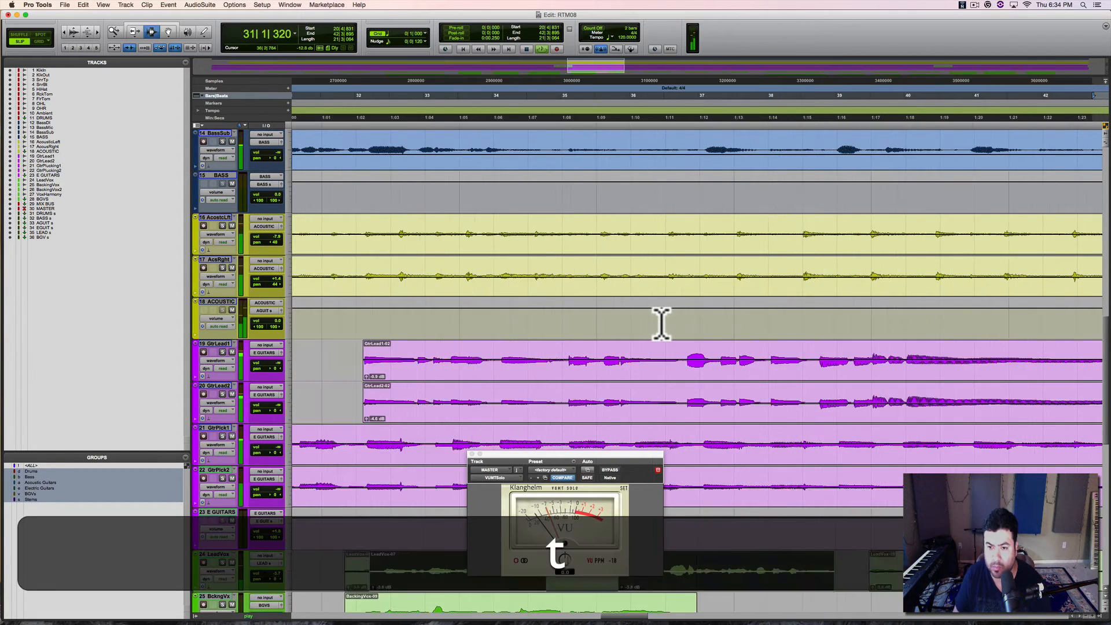
pyautogui.press('space')
pyautogui.moveTo(351, 237); pyautogui.dragTo(630, 241)
pyautogui.hotkey('alt', 'f')
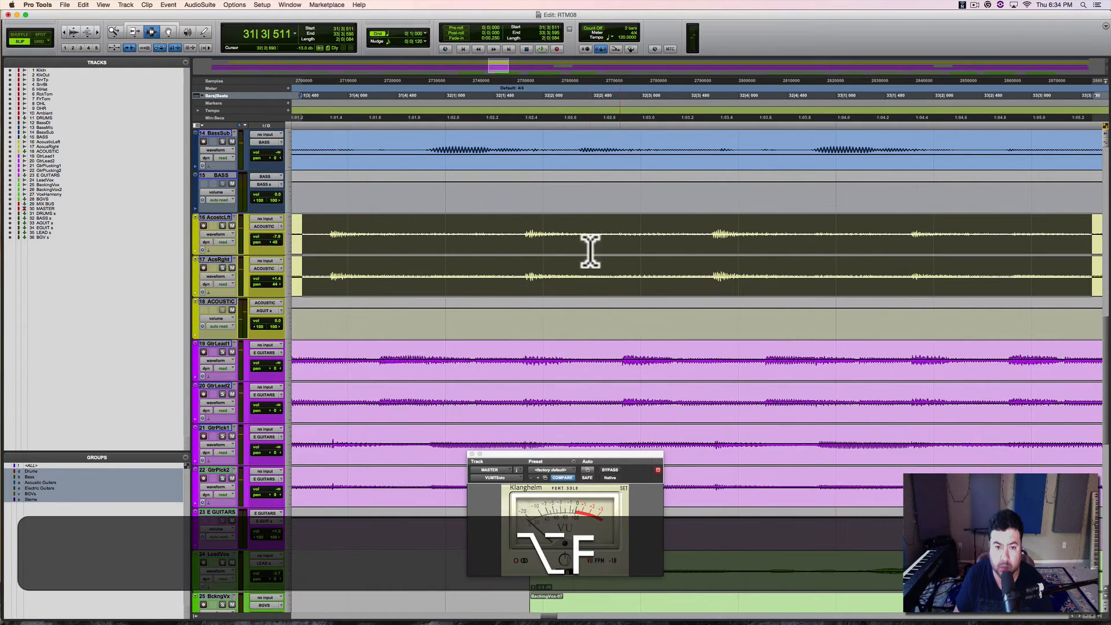
# Step: Move the edit cursor to the acoustic guitar transient in bar 32 beat 1 and compare the two waveforms' timing up close
pyautogui.click(516, 237)
pyautogui.press('Tab')
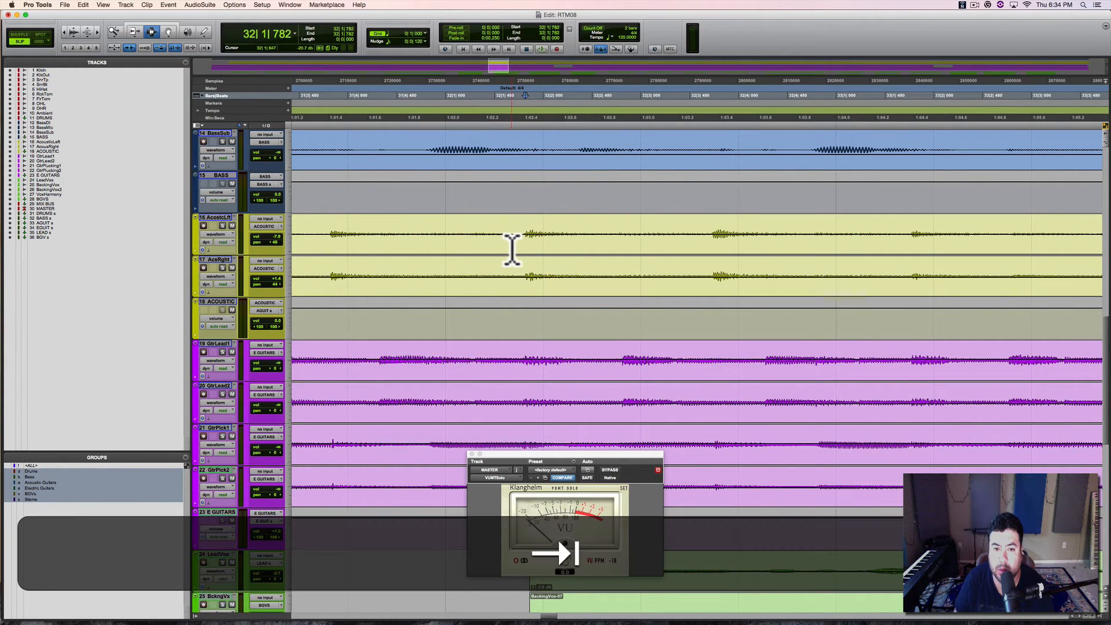
pyautogui.press('t')
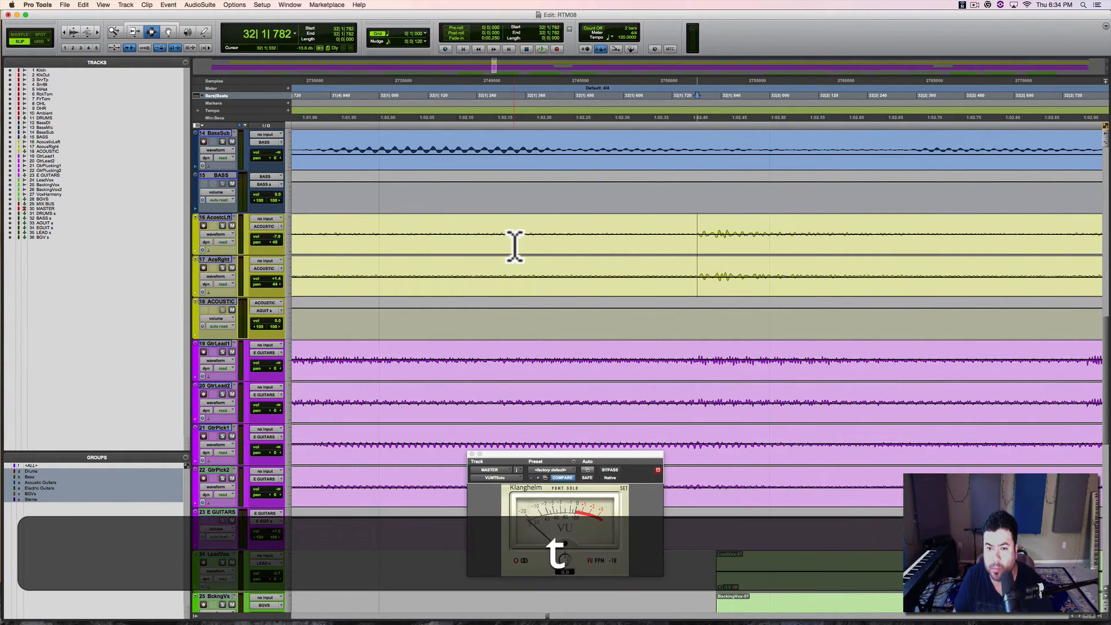
pyautogui.press('t')
pyautogui.press('t')
pyautogui.press('t')
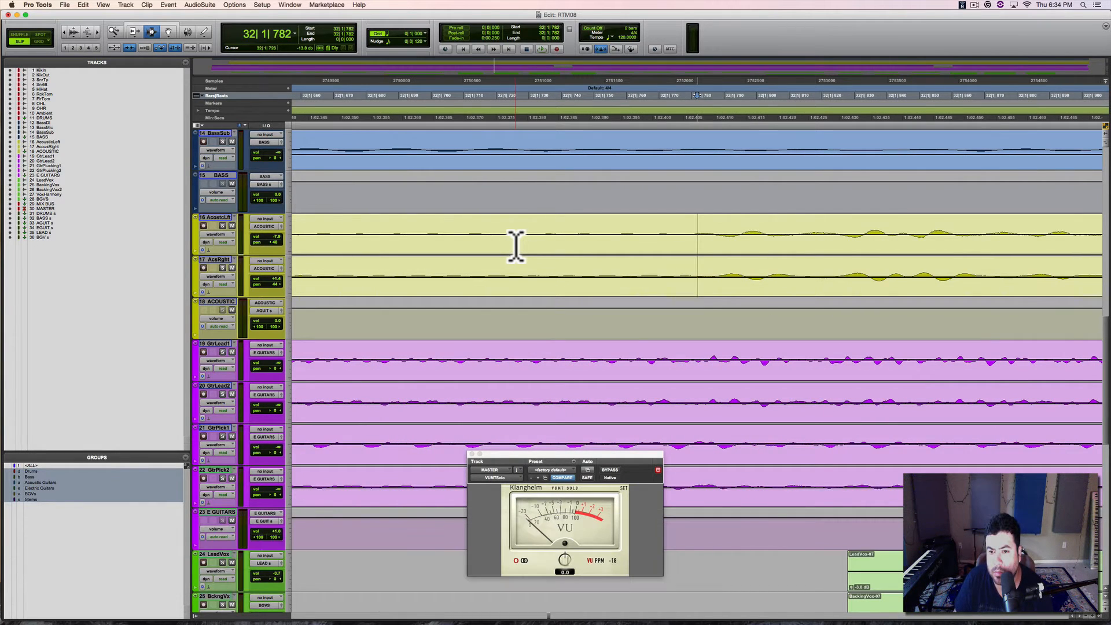
pyautogui.press('r')
pyautogui.press('r')
pyautogui.press('r')
pyautogui.press('r')
pyautogui.press('r')
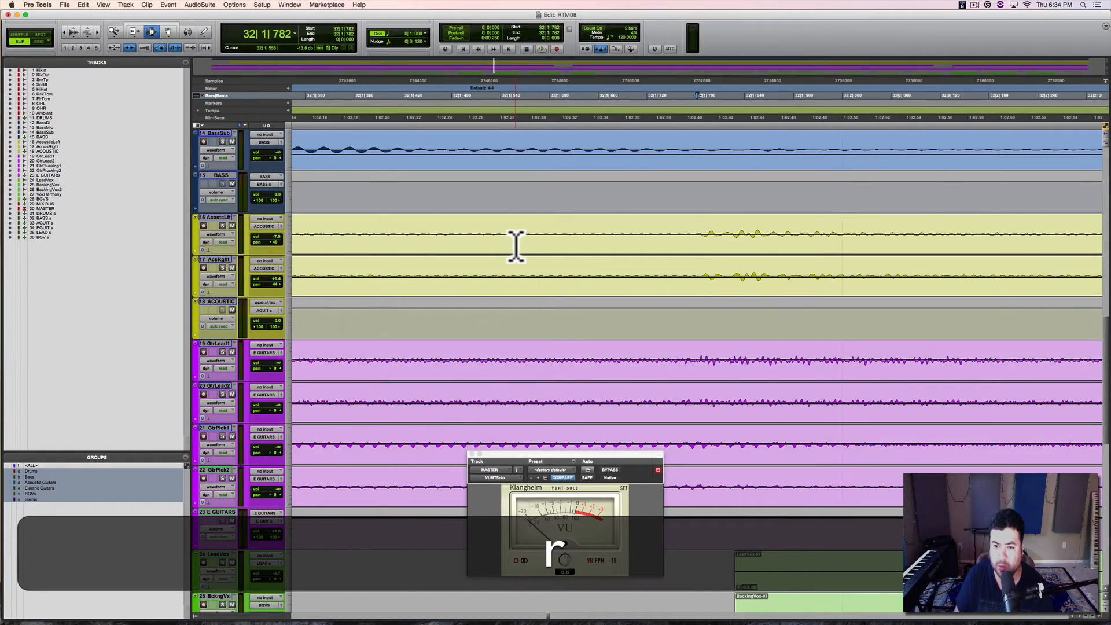
pyautogui.press('r')
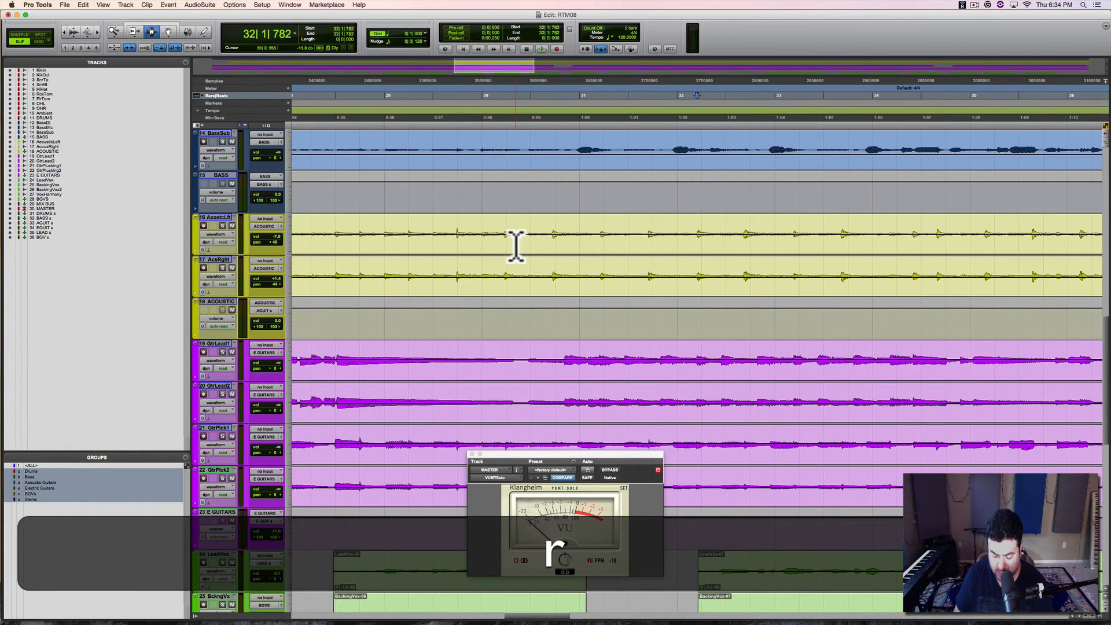
# Step: Return to the mixer and, during playback, widen the acoustic guitar pans to about 52 left and 47 right
pyautogui.press('super+equal')
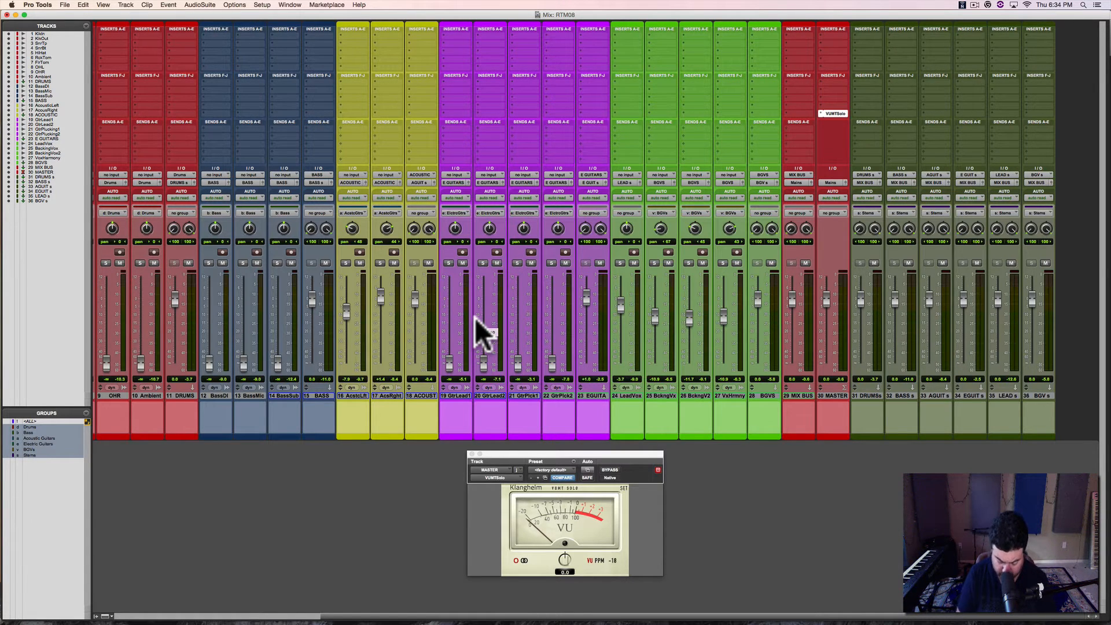
pyautogui.press('space')
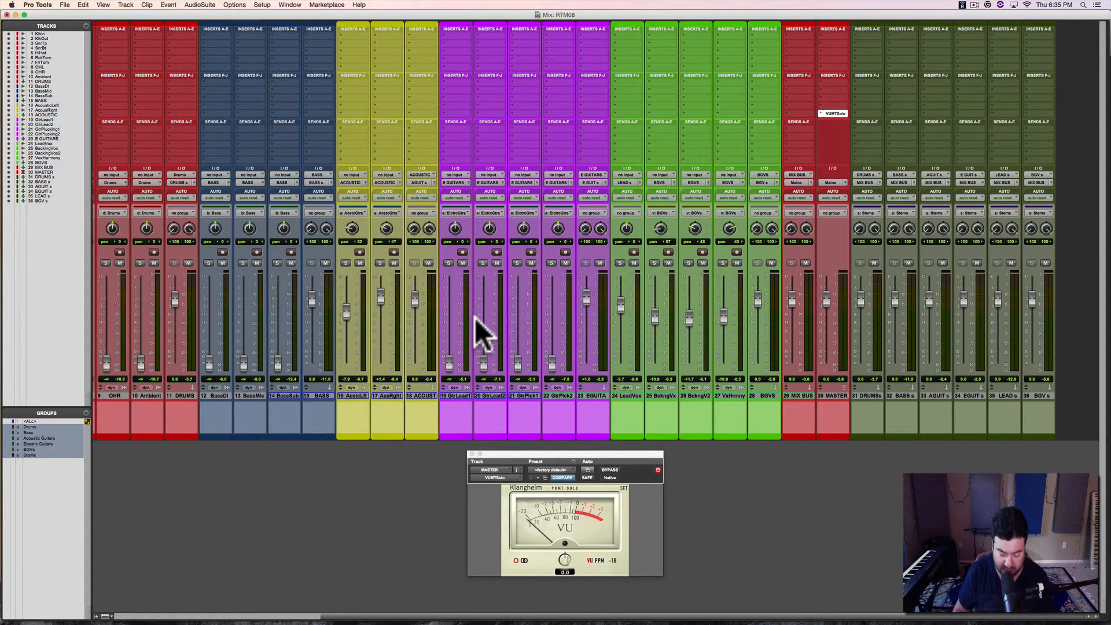
pyautogui.press('space')
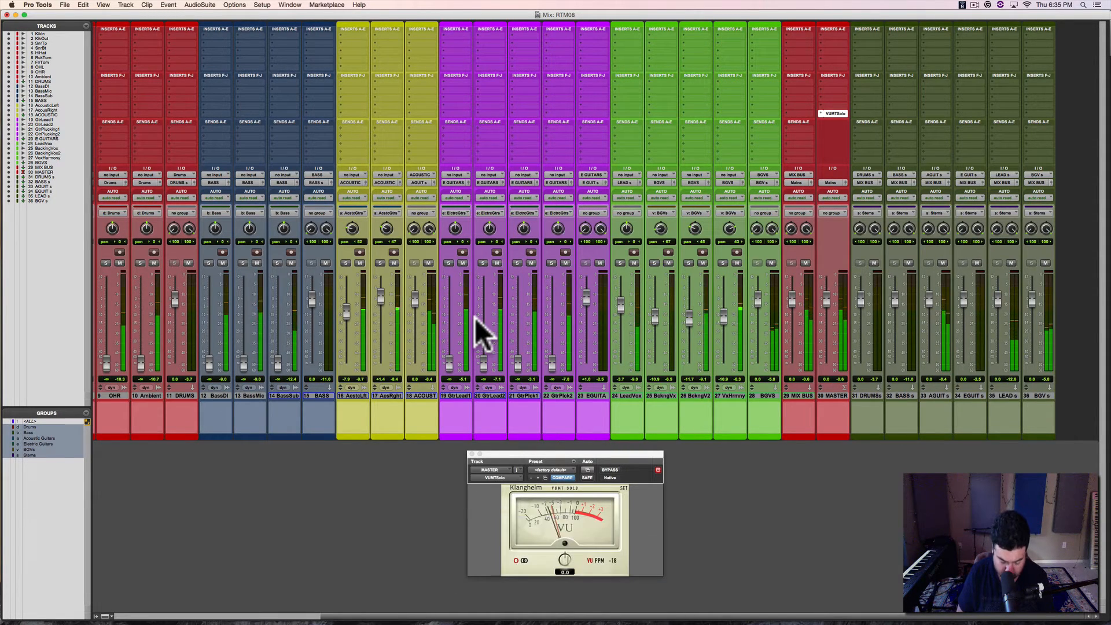
# Step: Suspend and reactivate all mix groups twice
pyautogui.press('super+shift+g')
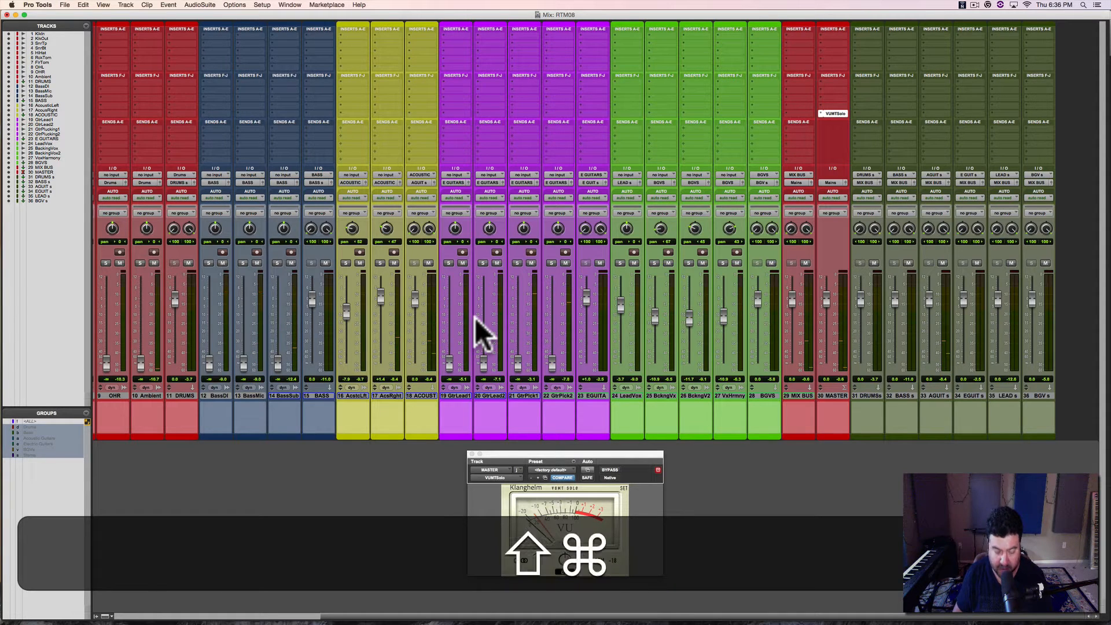
pyautogui.press('super+shift+g')
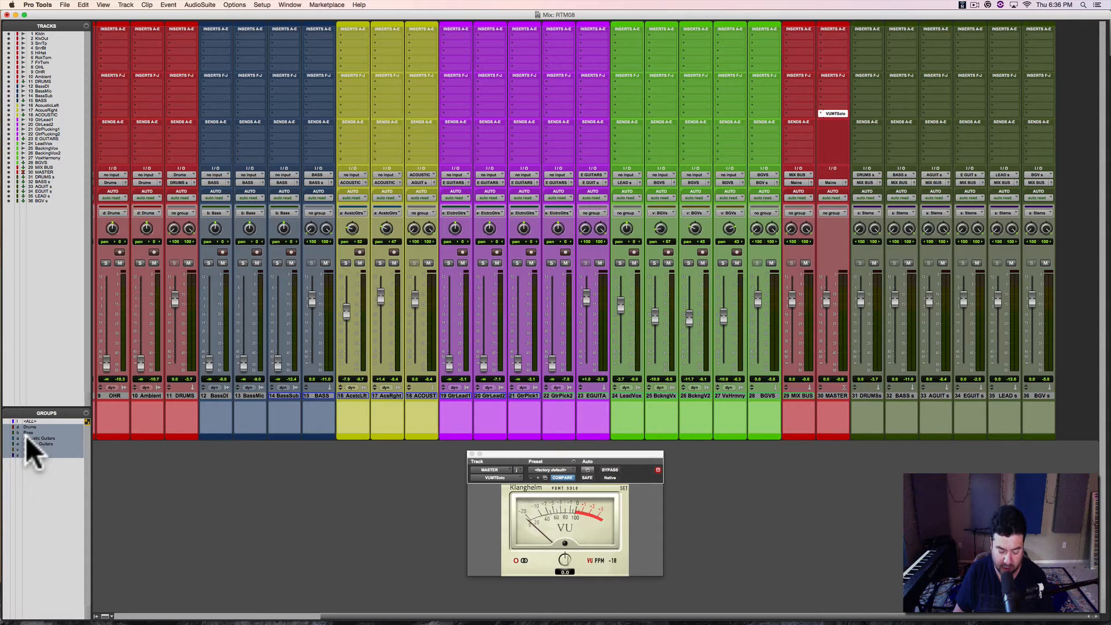
pyautogui.press('super+shift+g')
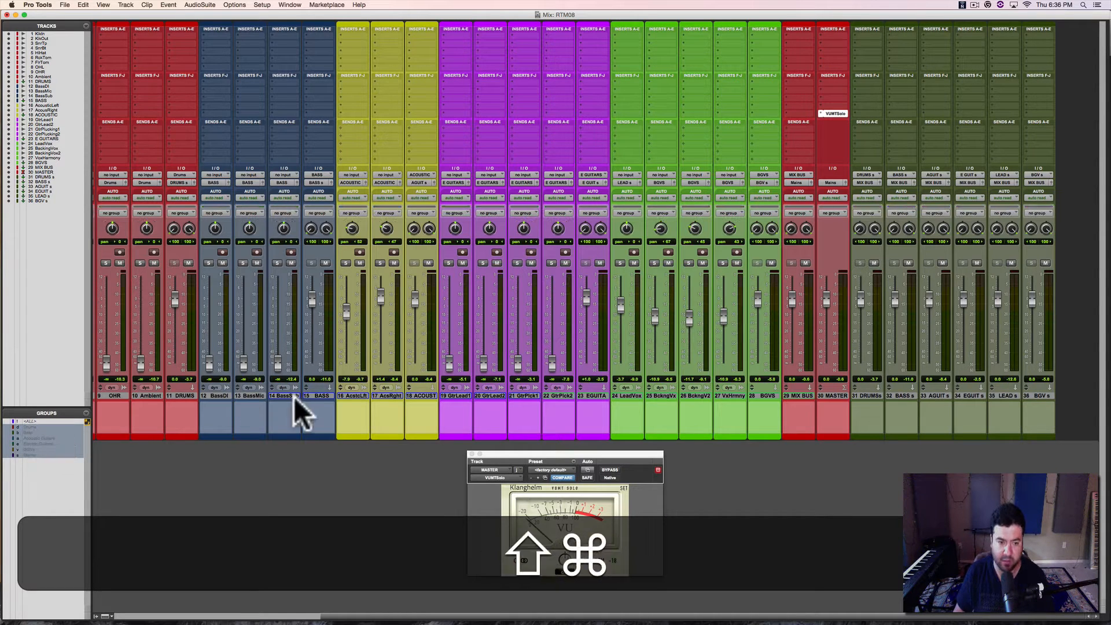
pyautogui.press('super+shift+g')
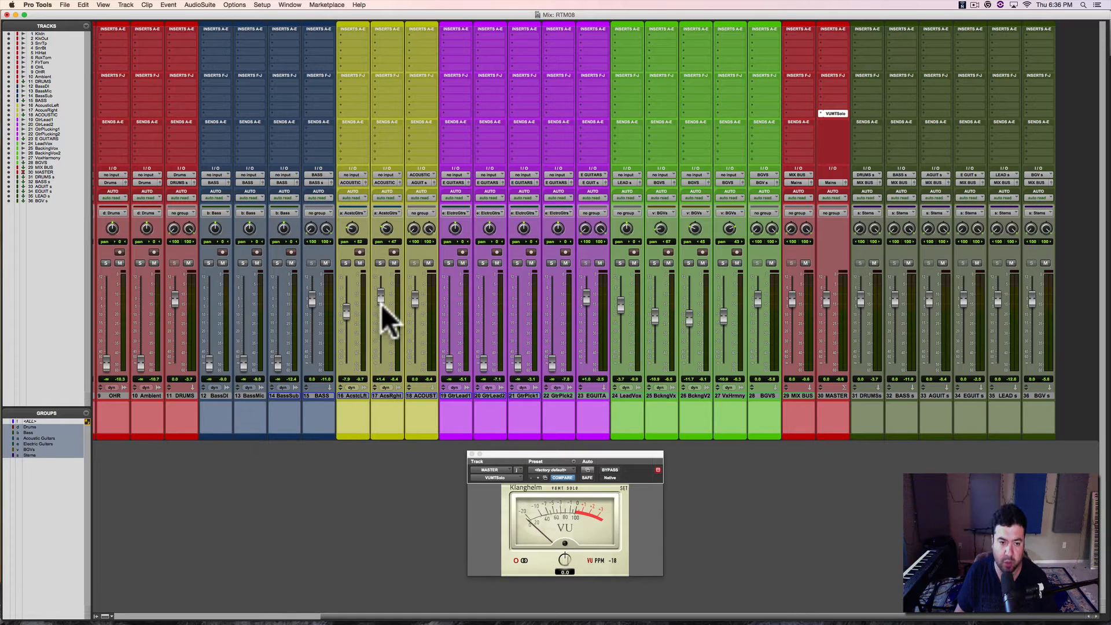
# Step: During playback, toggle group suspension and rebalance the acoustic guitars to about -5.5 dB for the left and -2.0 dB for the right
pyautogui.press('ctrl')
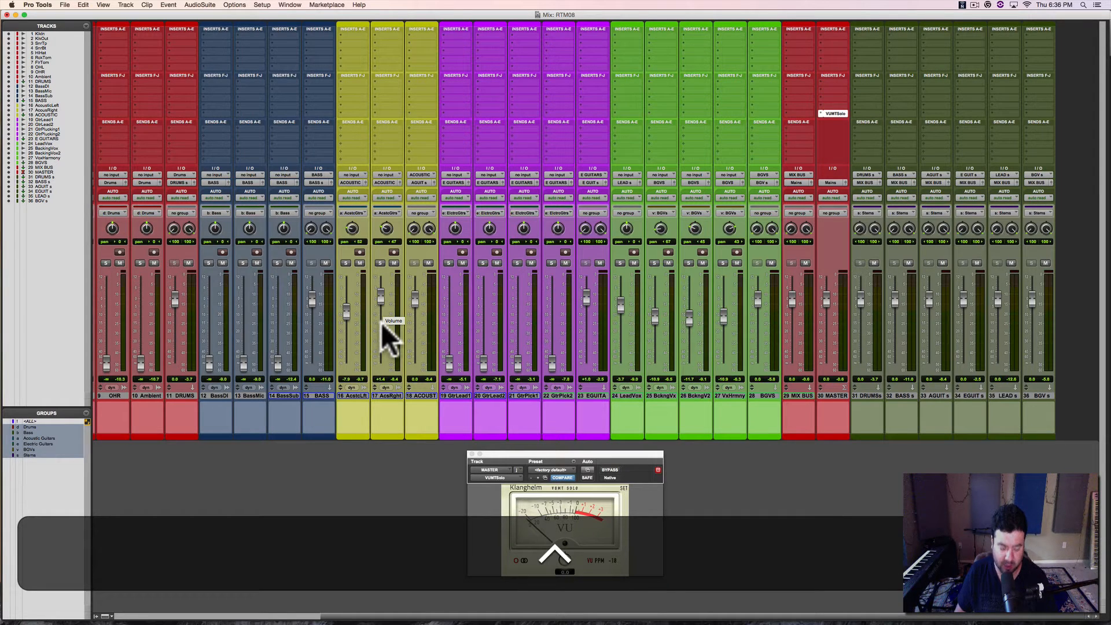
pyautogui.press('super+shift+g')
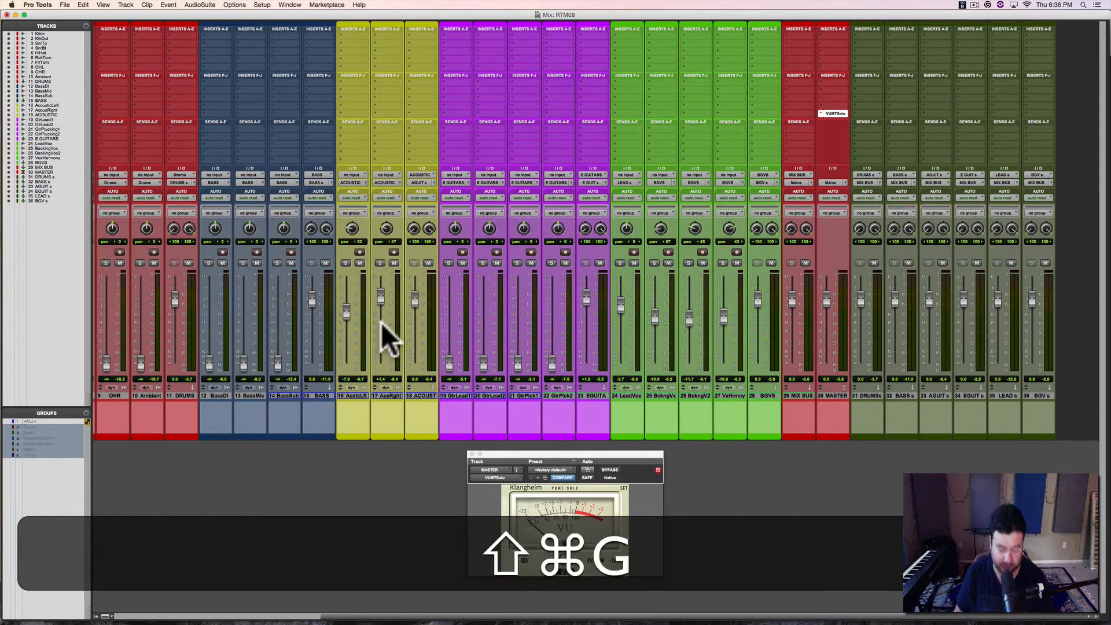
pyautogui.press('space')
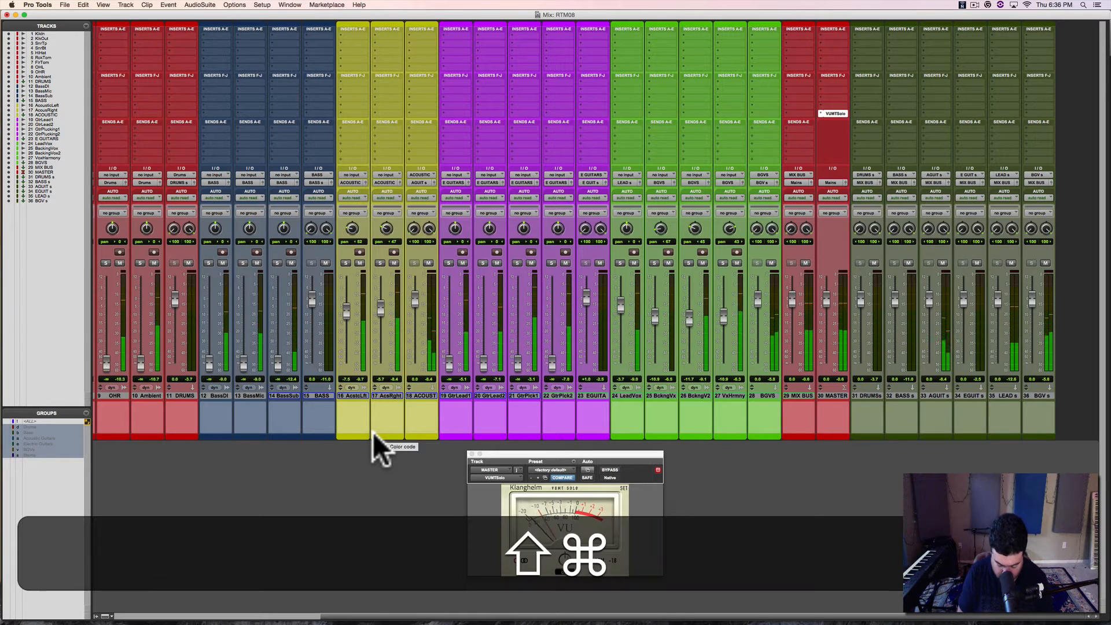
pyautogui.press('super+shift+g')
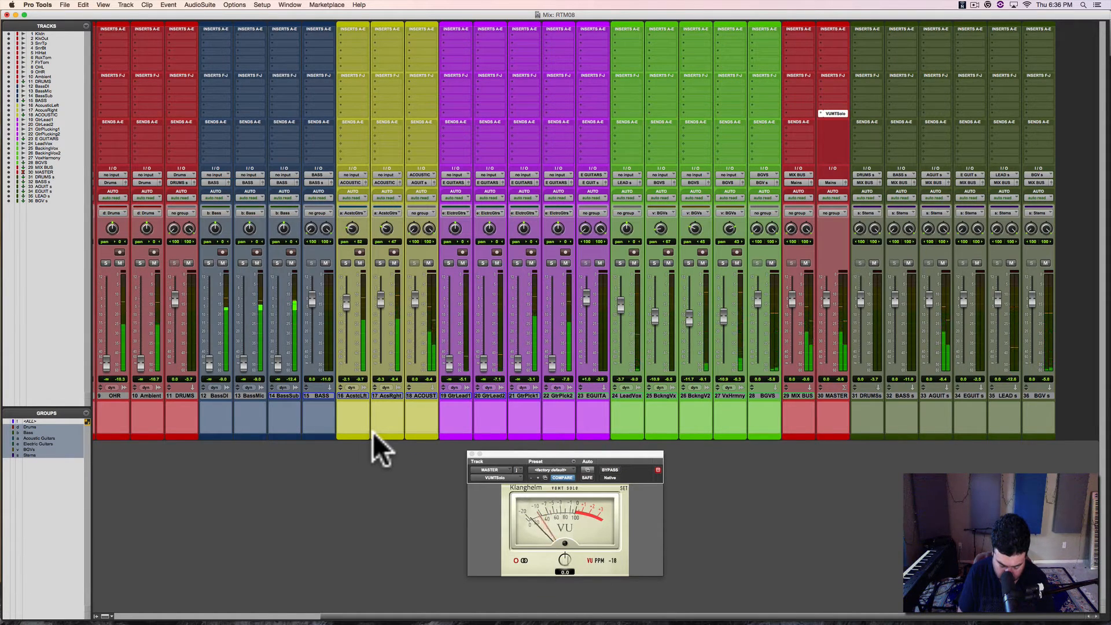
pyautogui.press('super+shift+g')
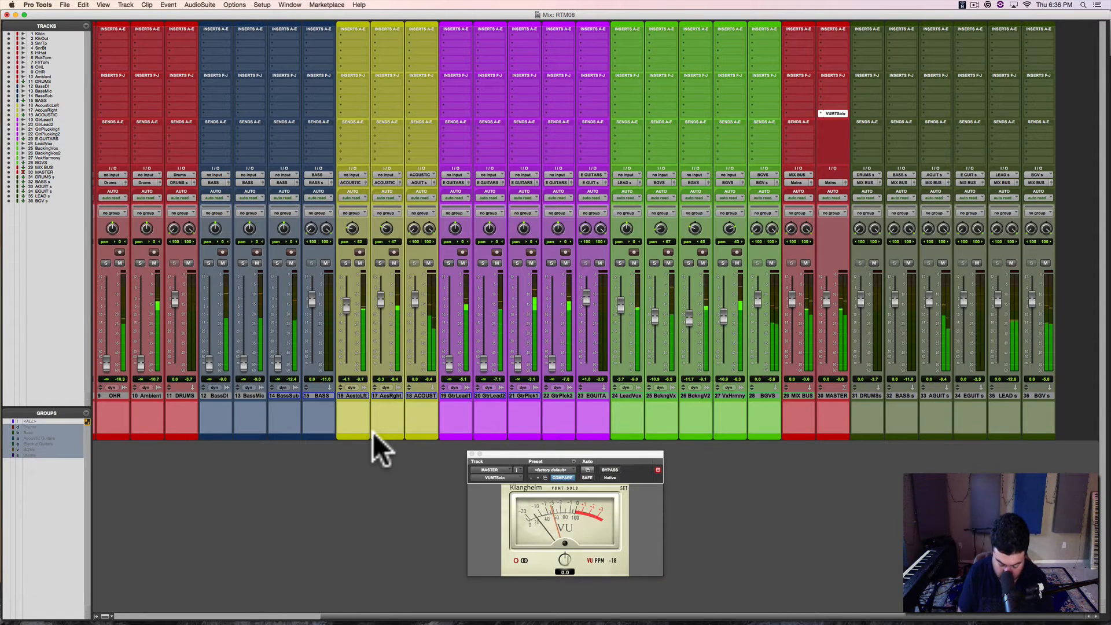
pyautogui.press('super+shift+g')
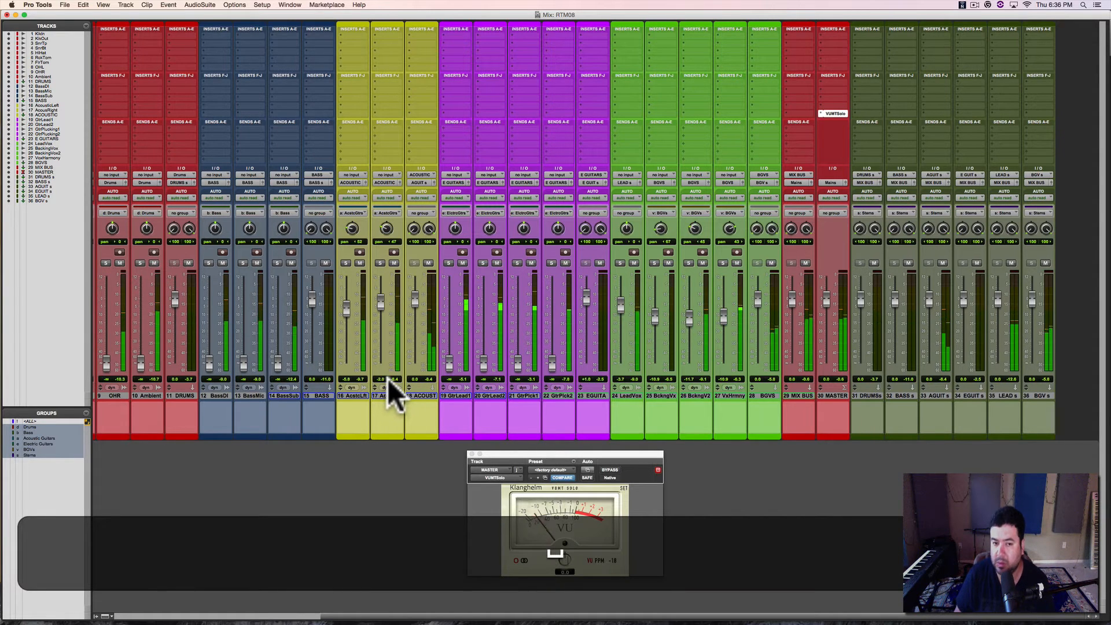
# Step: Save the session with the current vocal and acoustic guitar balance
pyautogui.hscroll(-2, 389, 382)
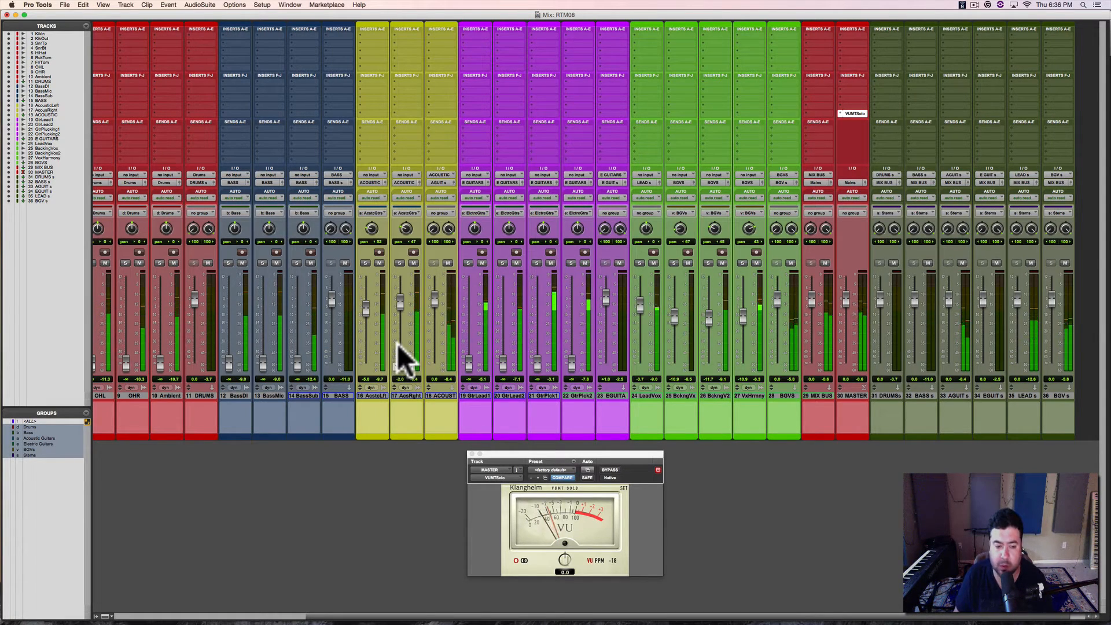
pyautogui.hscroll(-1, 384, 339)
pyautogui.hscroll(-1, 385, 338)
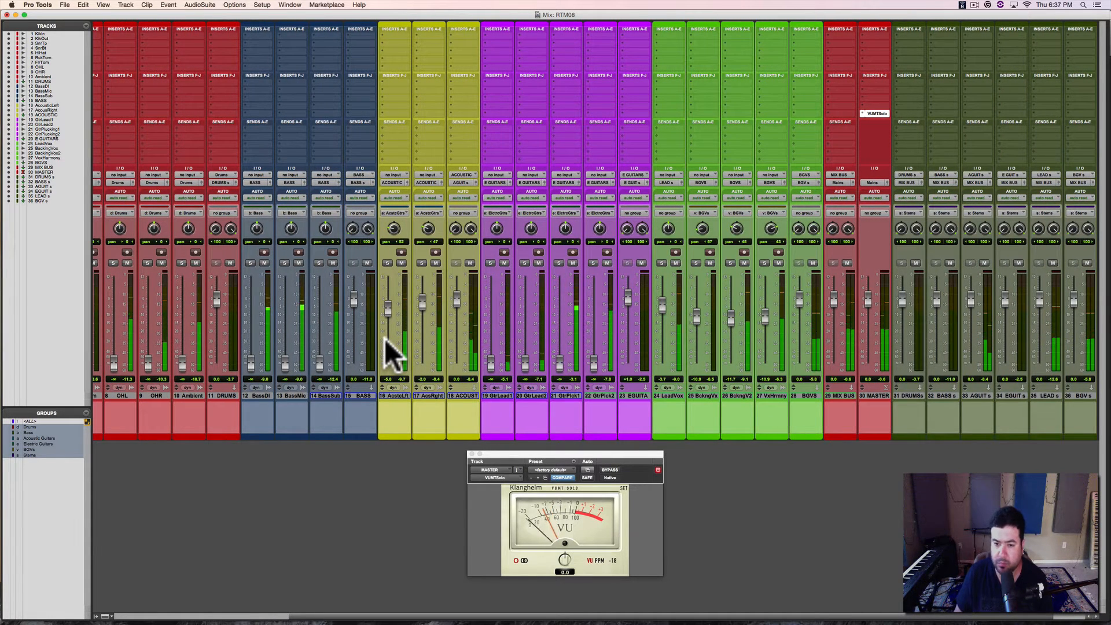
pyautogui.press('super+s')
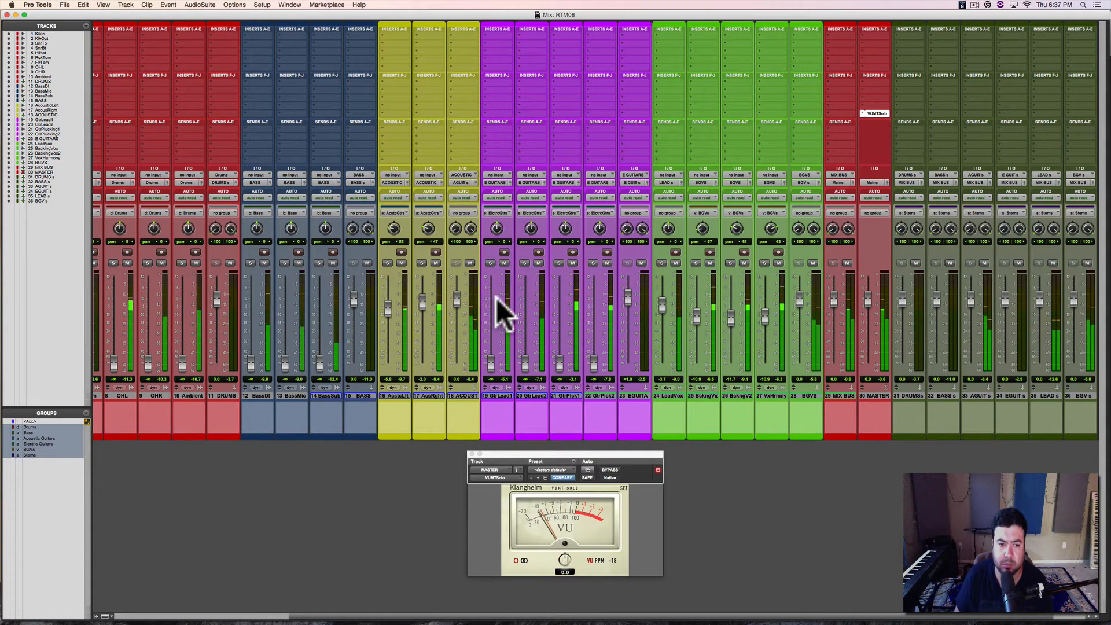
# Step: Suspend all groups and raise the KickIn drum track's fader to about -1.1 dB during playback
pyautogui.hscroll(-2, 468, 312)
pyautogui.hscroll(-6, 468, 312)
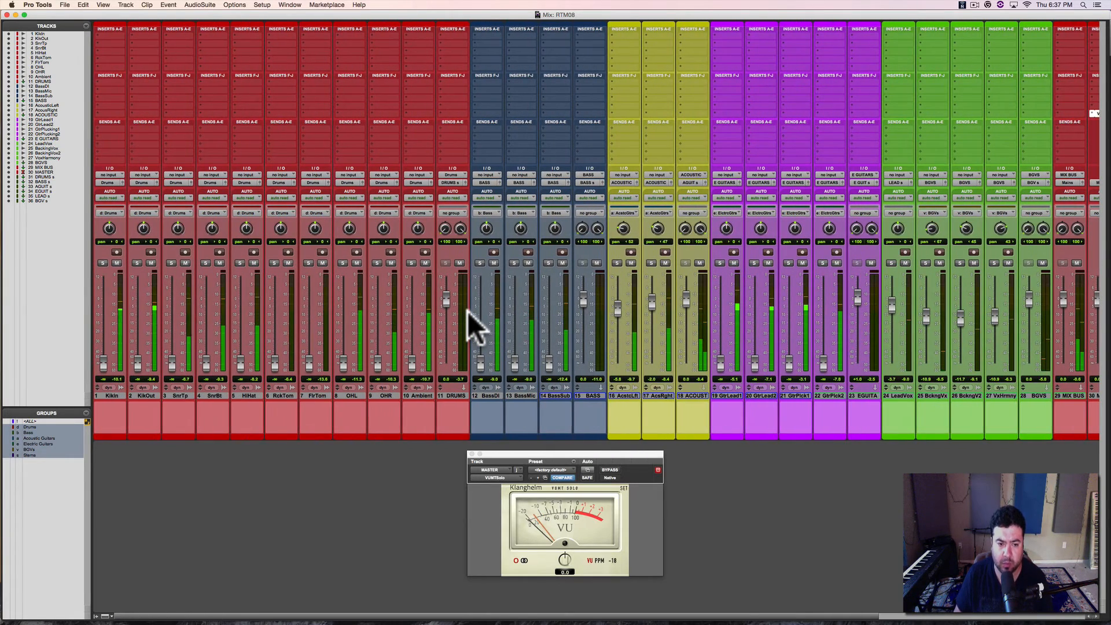
pyautogui.press('shift+super+g')
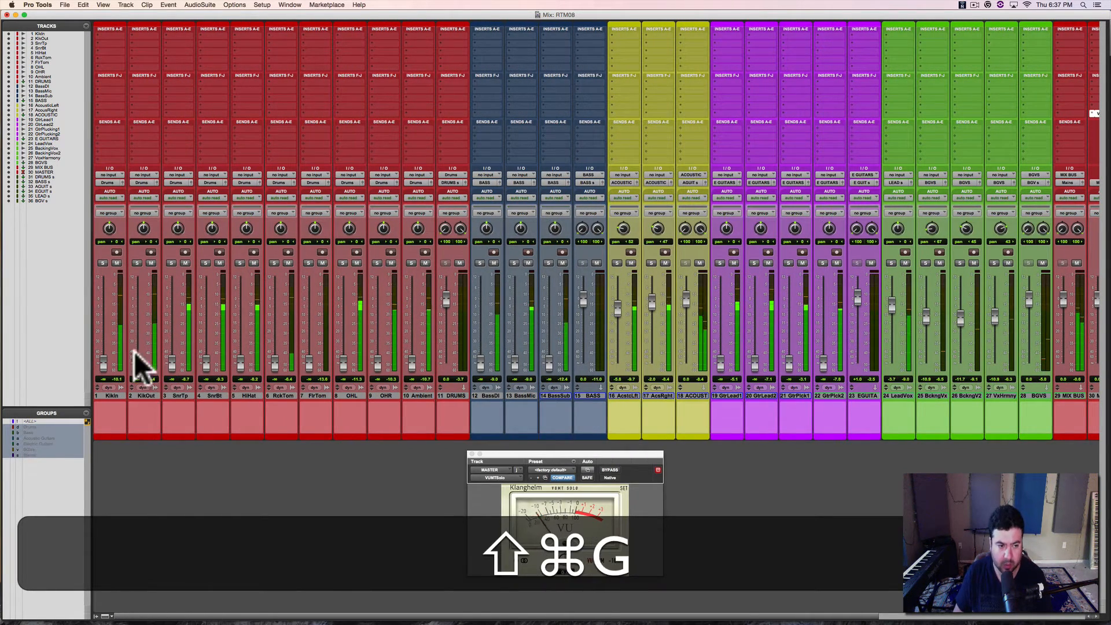
pyautogui.moveTo(105, 365); pyautogui.dragTo(104, 299)
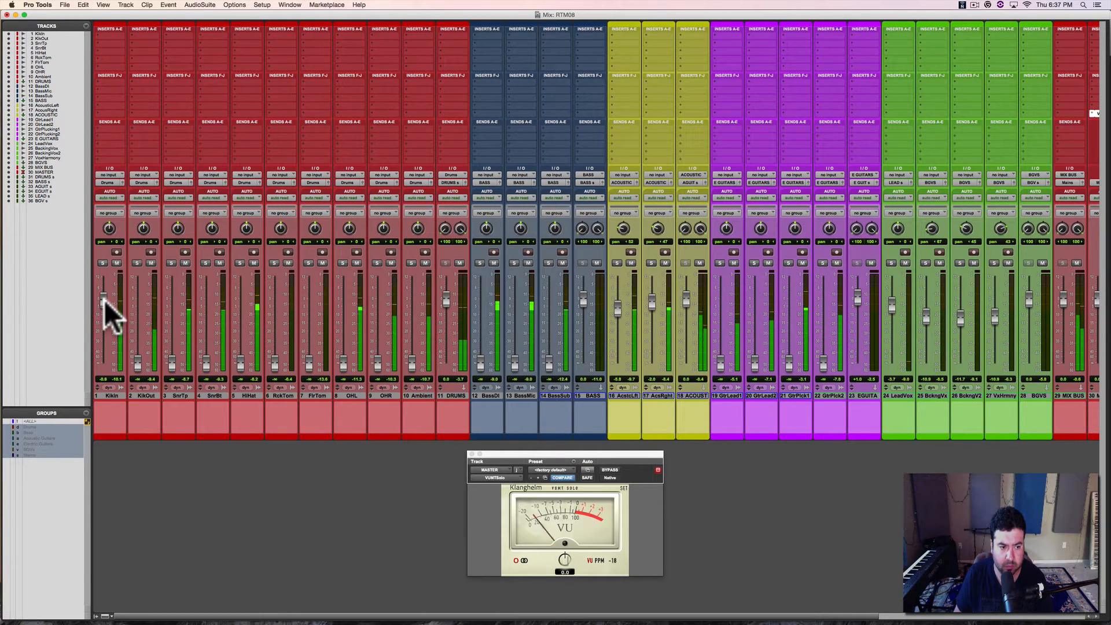
pyautogui.click(105, 299)
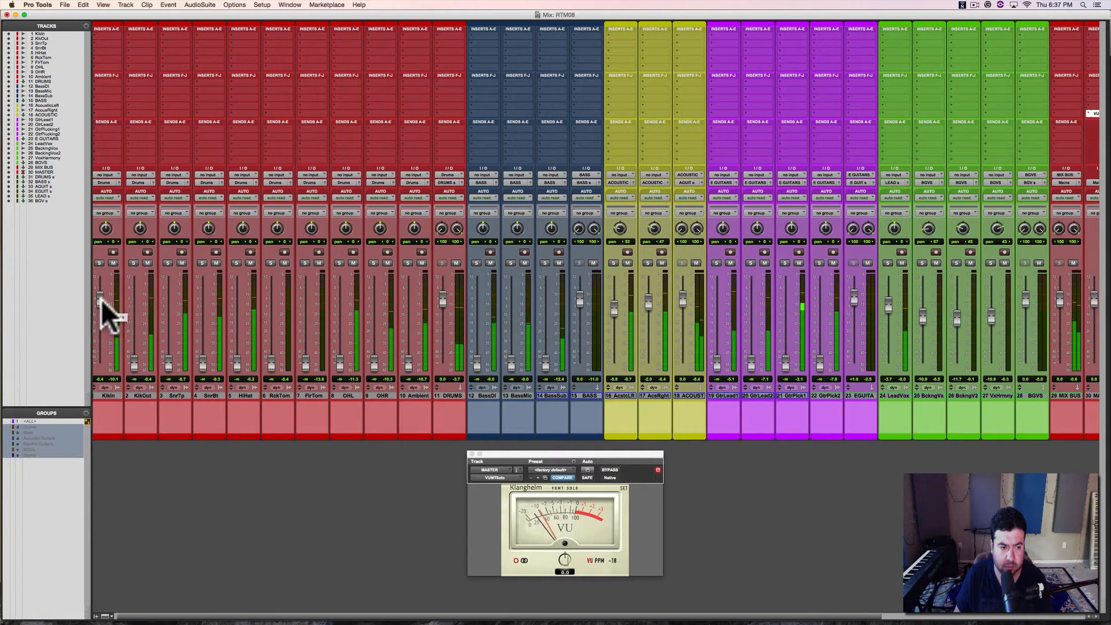
pyautogui.click(102, 300)
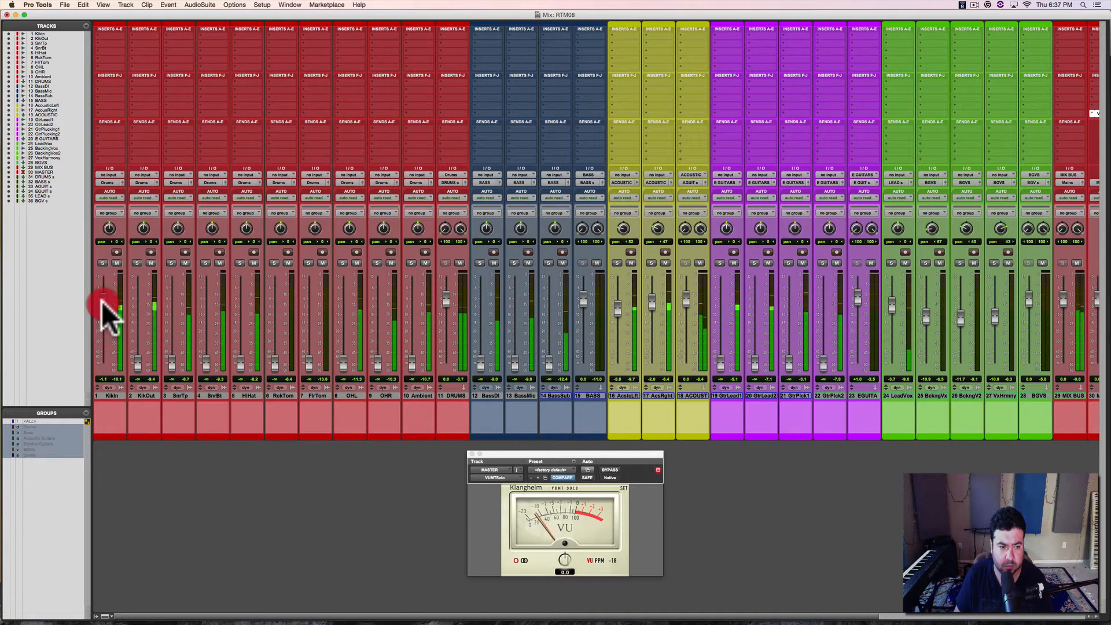
pyautogui.moveTo(102, 301); pyautogui.dragTo(102, 303)
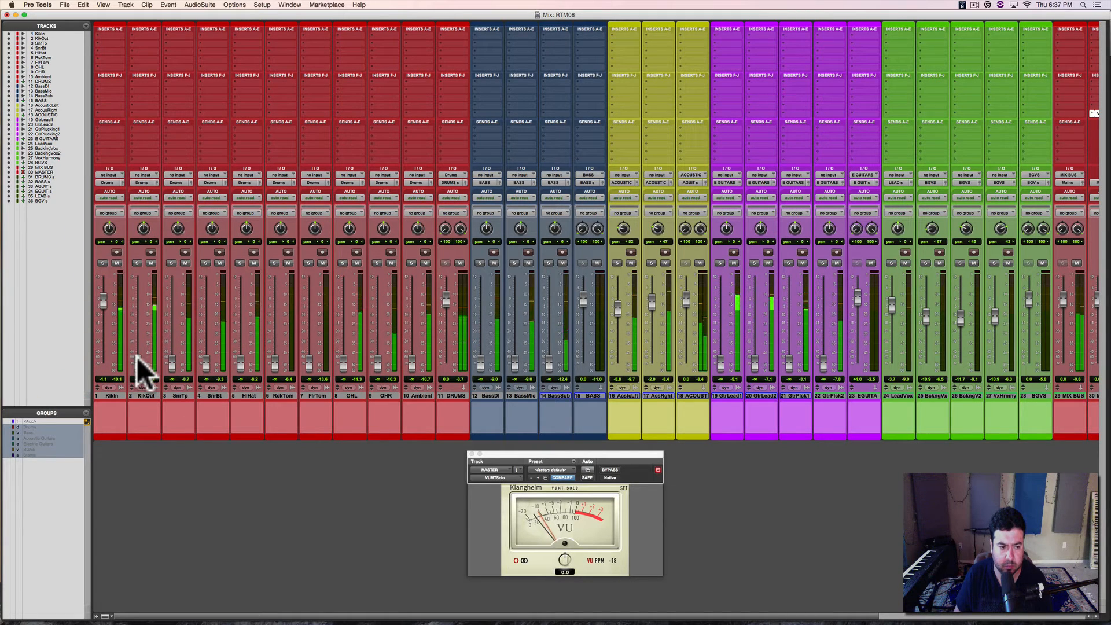
# Step: Bring in the KickOut track during playback, compare it with KickIn in solo, and settle its fader below KickIn's level
pyautogui.moveTo(137, 365); pyautogui.dragTo(141, 273)
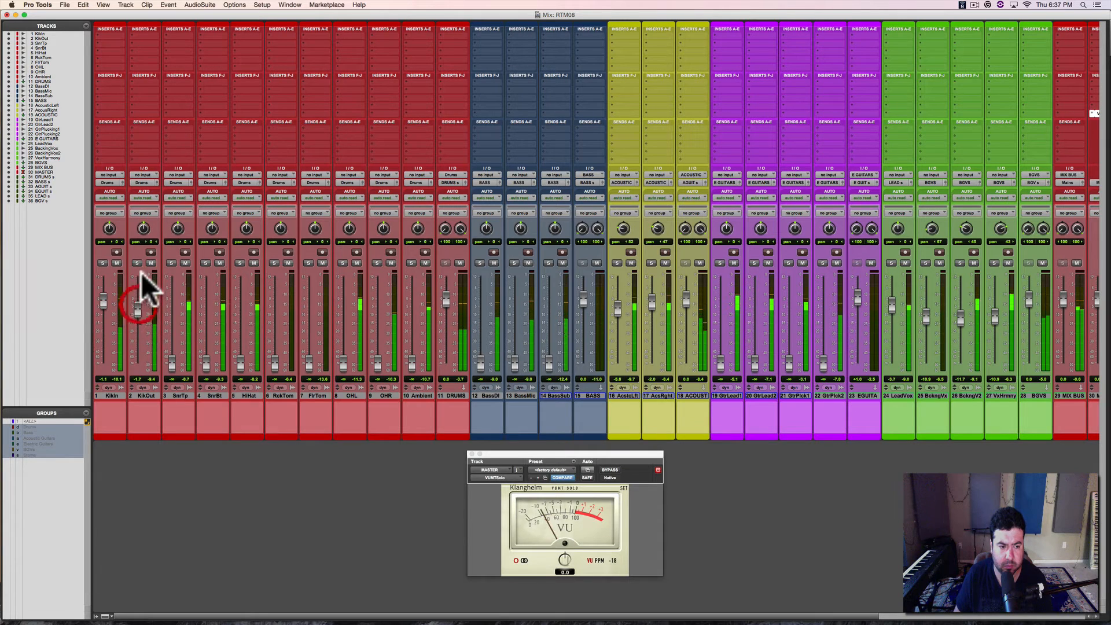
pyautogui.click(137, 262)
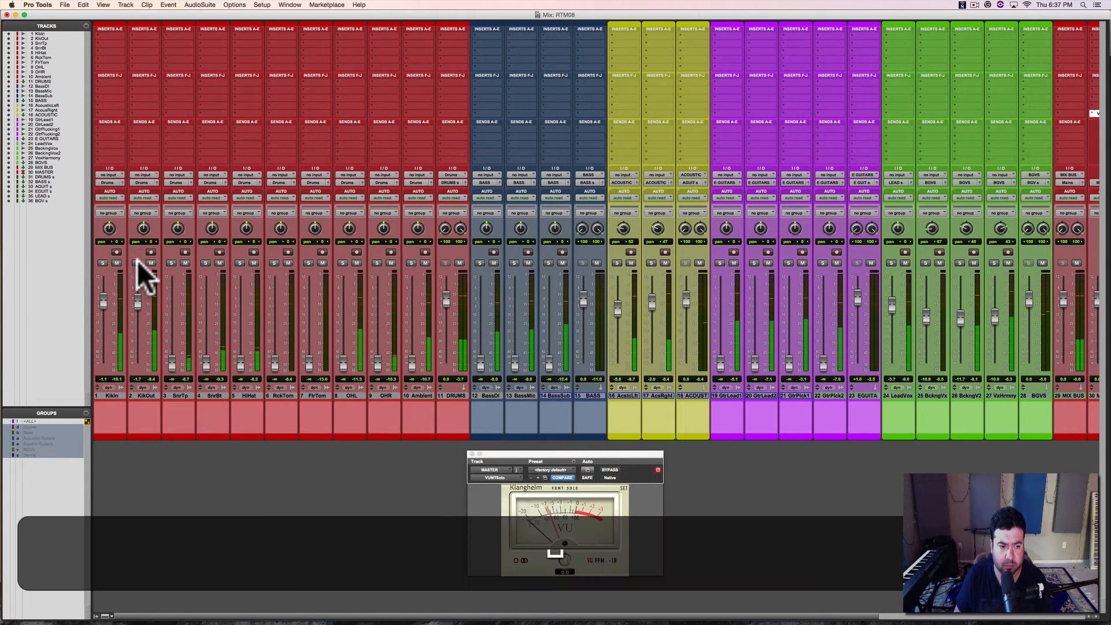
pyautogui.click(138, 261)
pyautogui.click(103, 263)
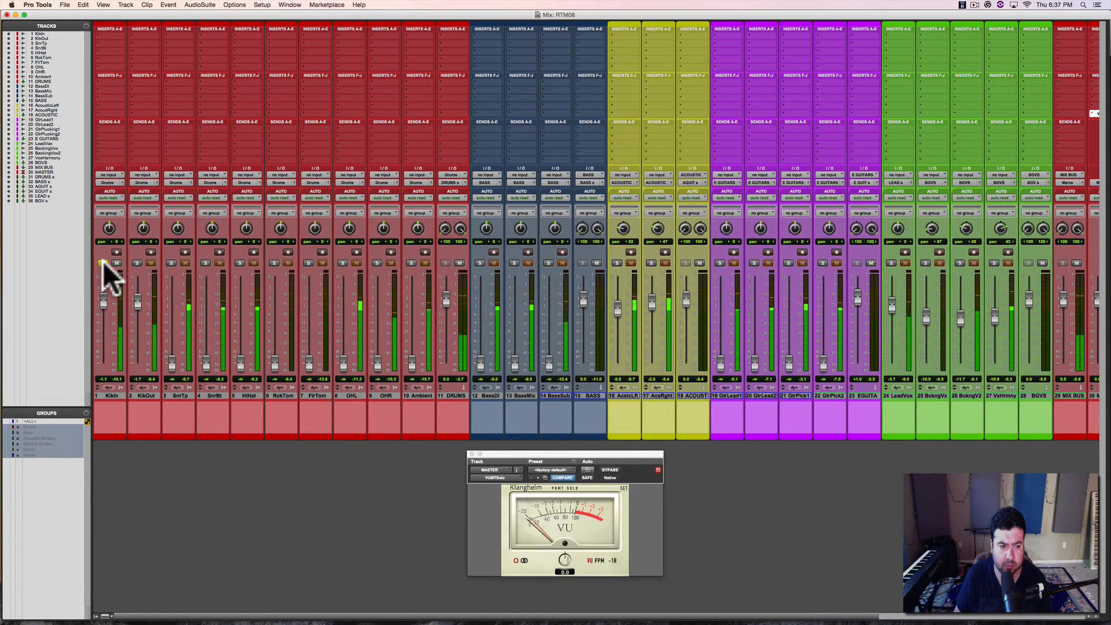
pyautogui.click(103, 262)
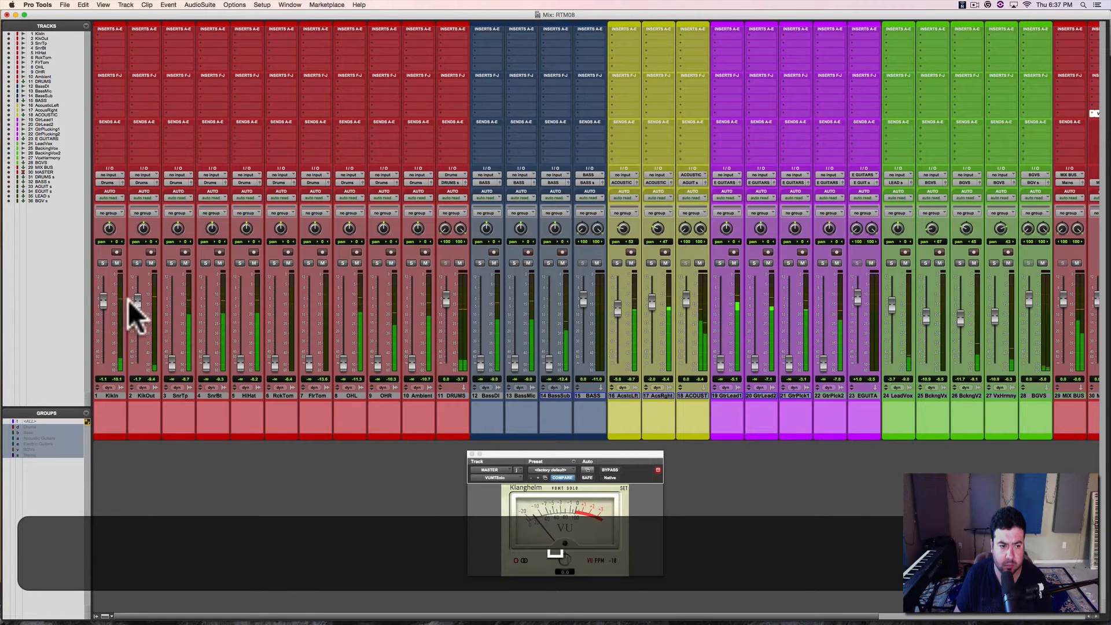
pyautogui.moveTo(136, 300); pyautogui.dragTo(136, 311)
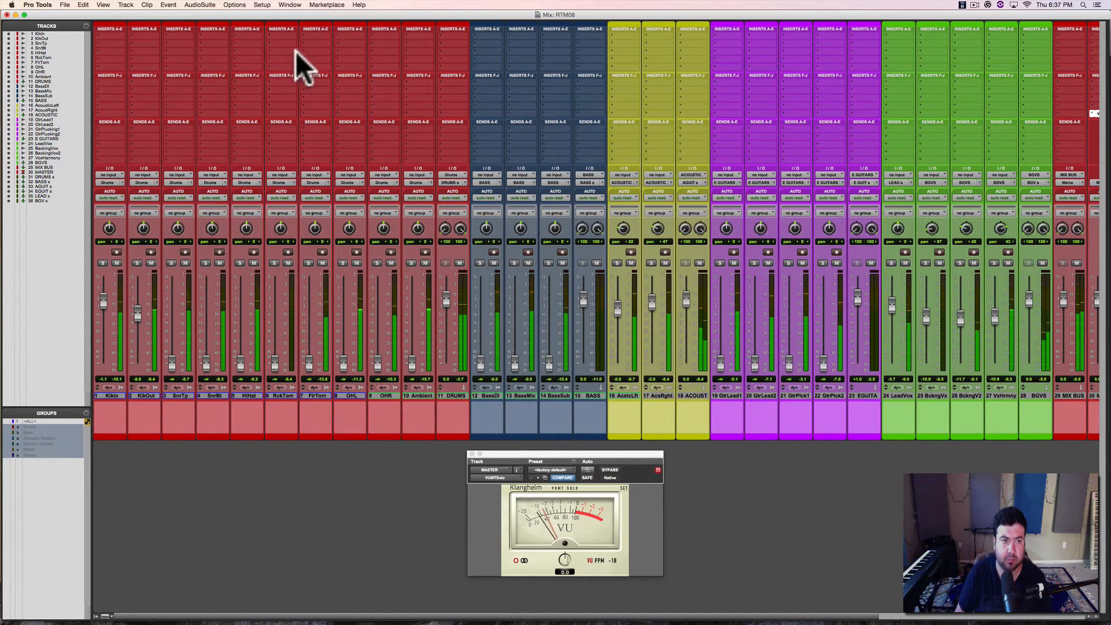
# Step: Remove the FaderPort as MIDI controller #4 by setting its type to none in the Peripherals settings
pyautogui.click(236, 5)
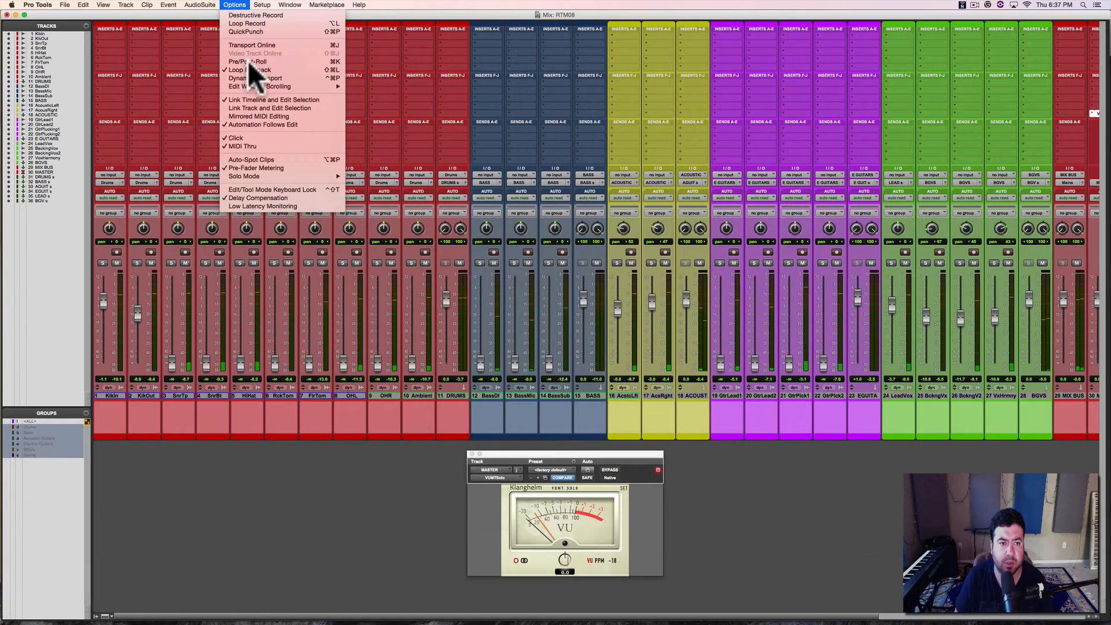
pyautogui.moveTo(262, 6)
pyautogui.click(262, 44)
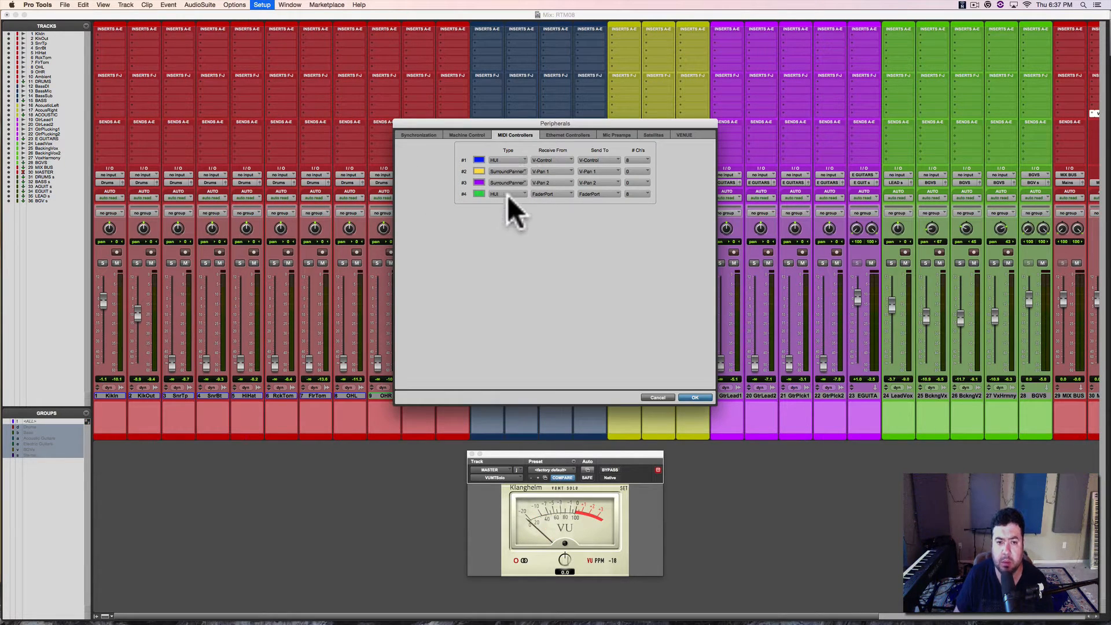
pyautogui.click(508, 194)
pyautogui.click(507, 180)
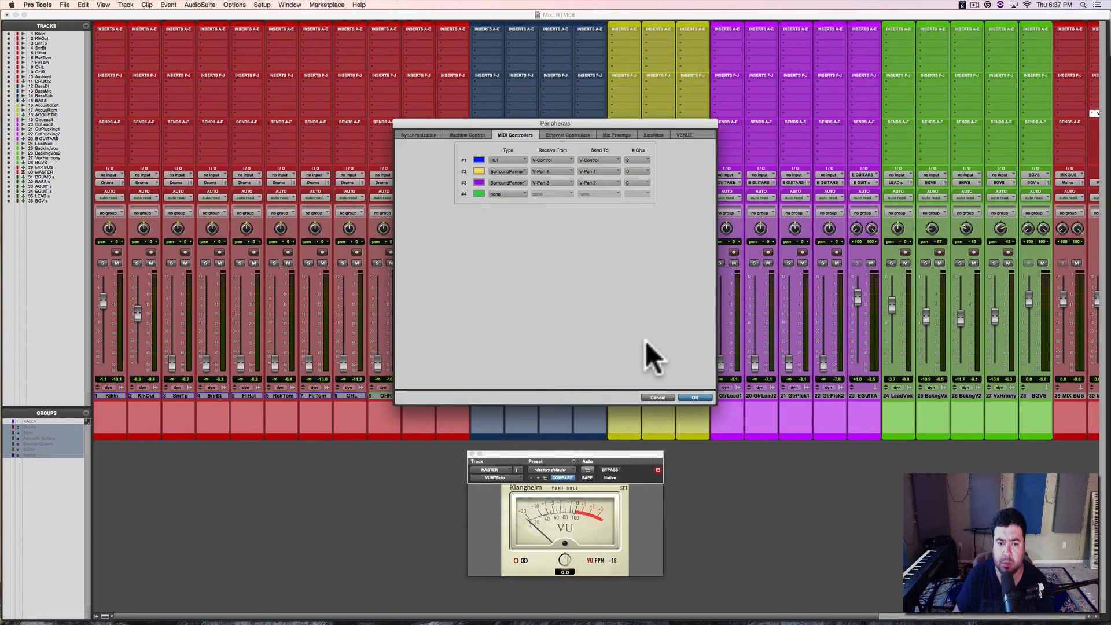
pyautogui.click(700, 396)
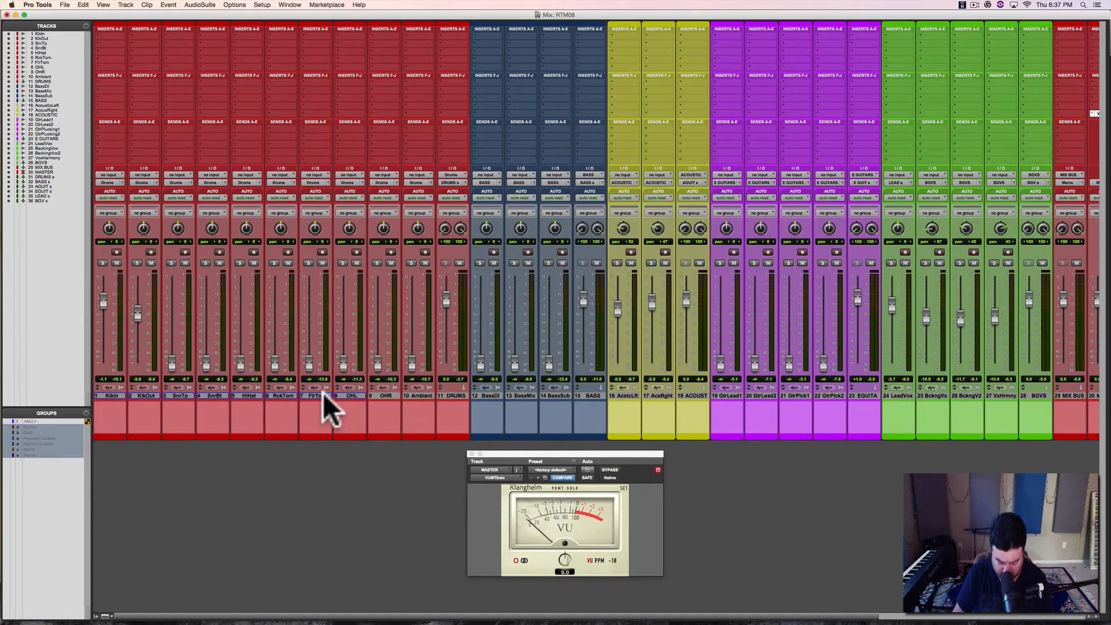
# Step: During playback, lower KickIn to about -3.4 dB and KickOut to about -11.3 dB, bring up SnrTp, and save the session
pyautogui.click(137, 392)
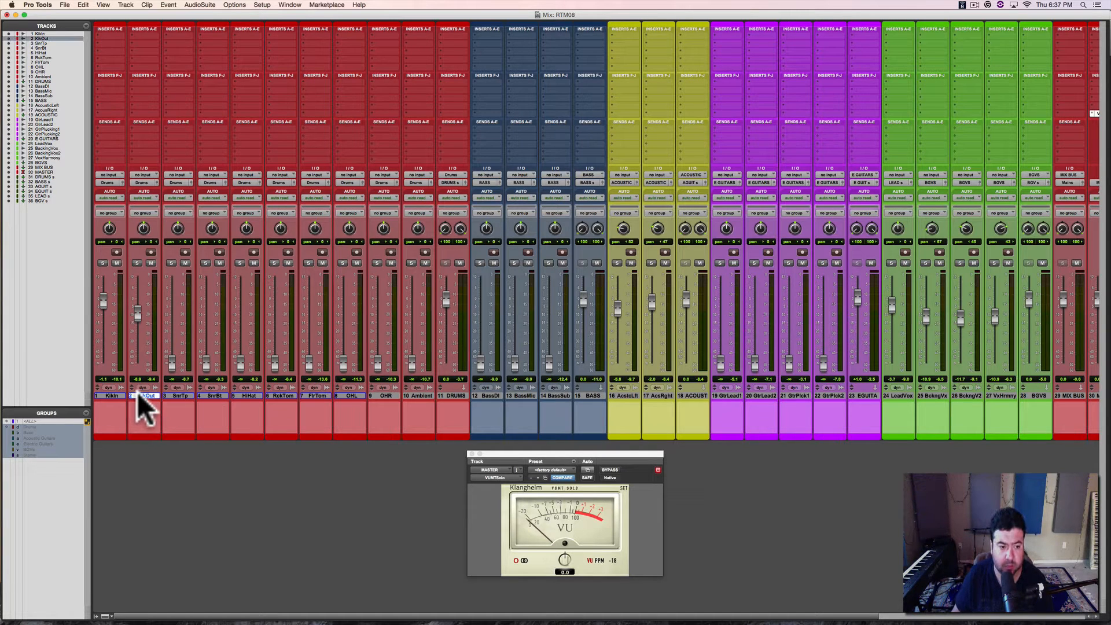
pyautogui.press('space')
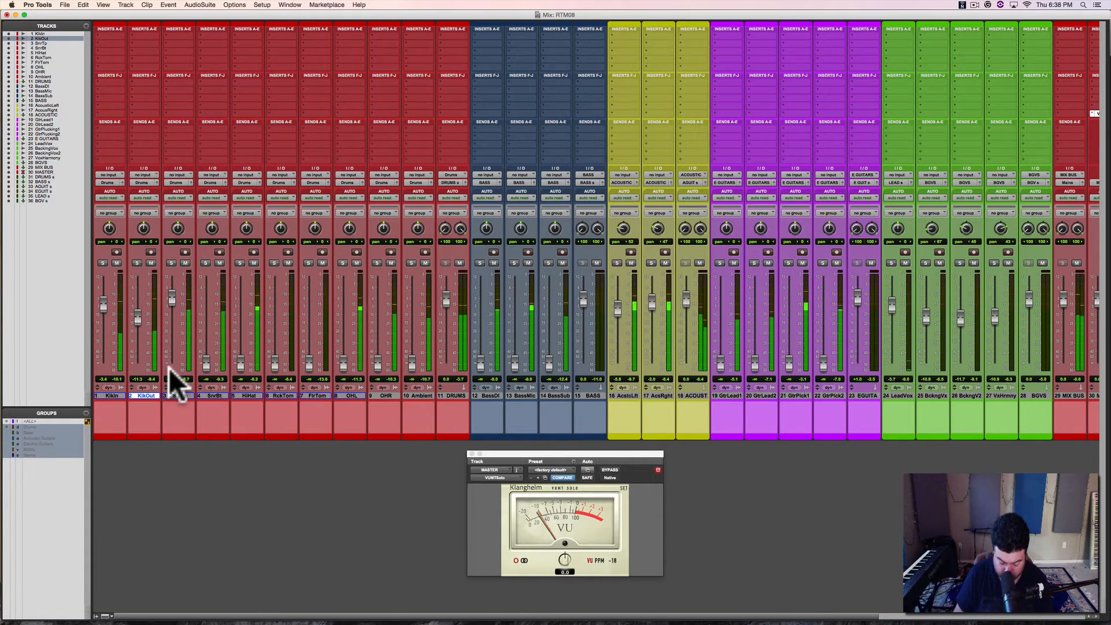
pyautogui.press('super+s')
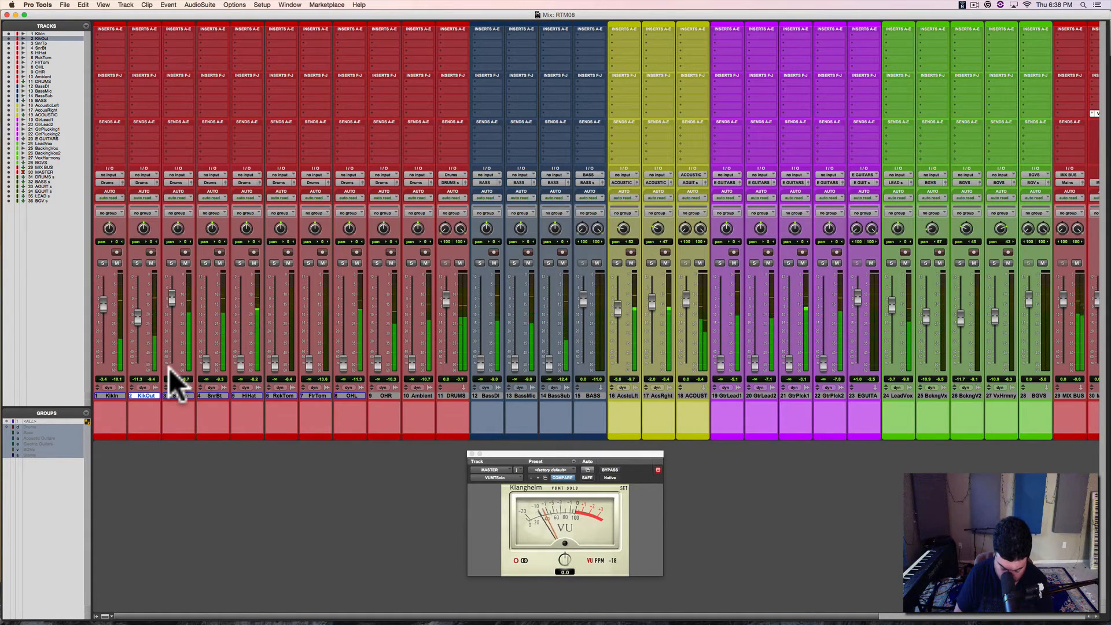
# Step: Solo SnrTp and SnrBt in turn during playback and raise the SnrBt fader to fit the top snare microphone
pyautogui.hotkey('shift', 's')
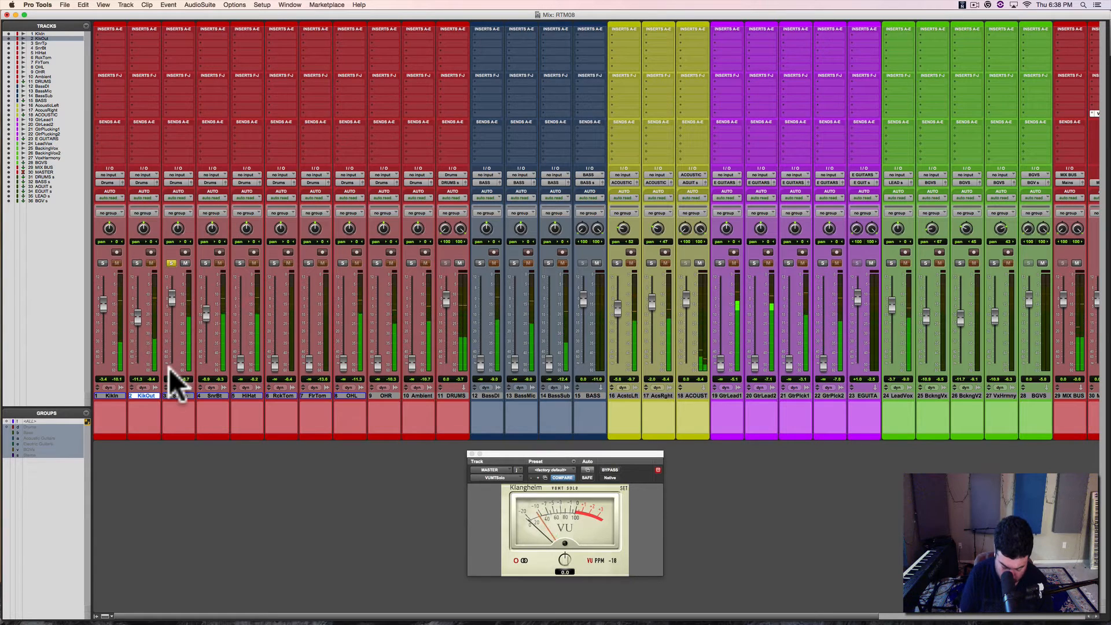
pyautogui.hotkey('shift', 's')
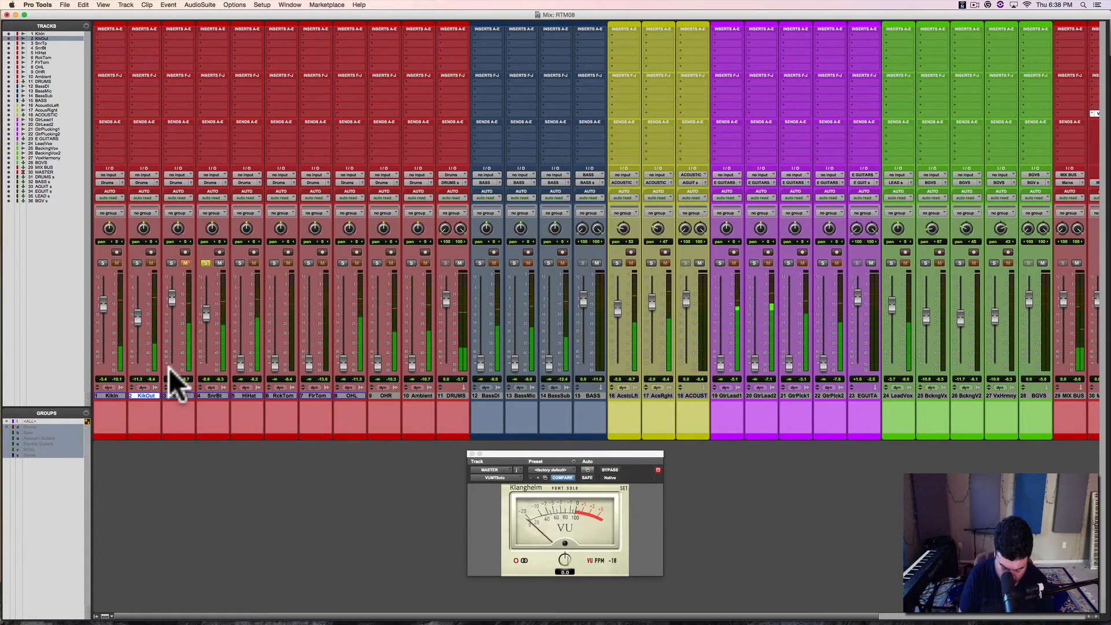
pyautogui.press('shift')
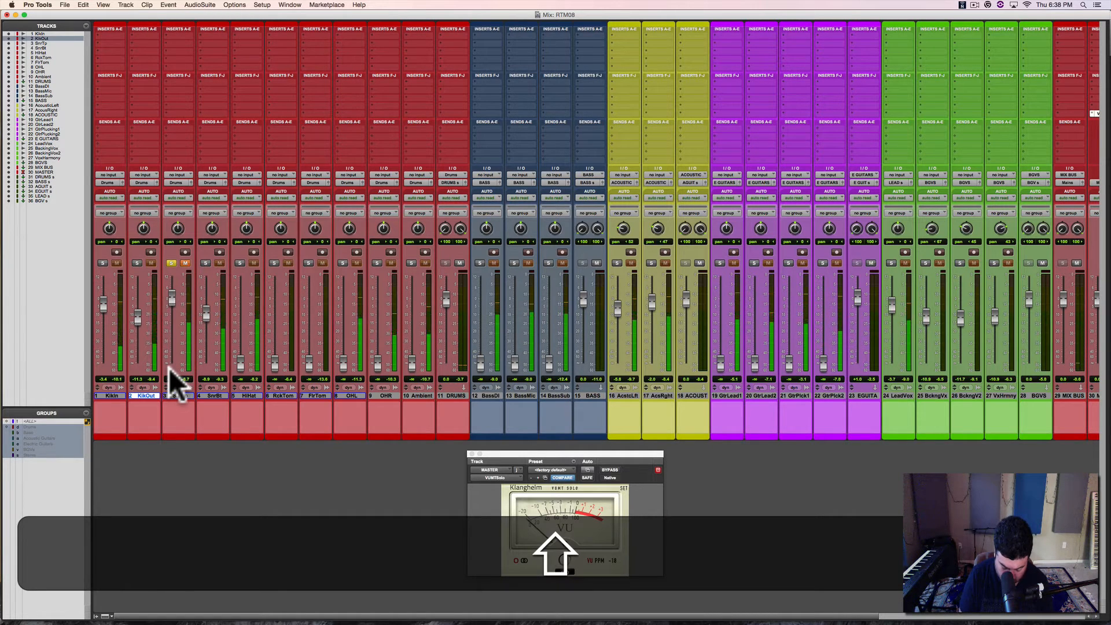
pyautogui.press('ctrl')
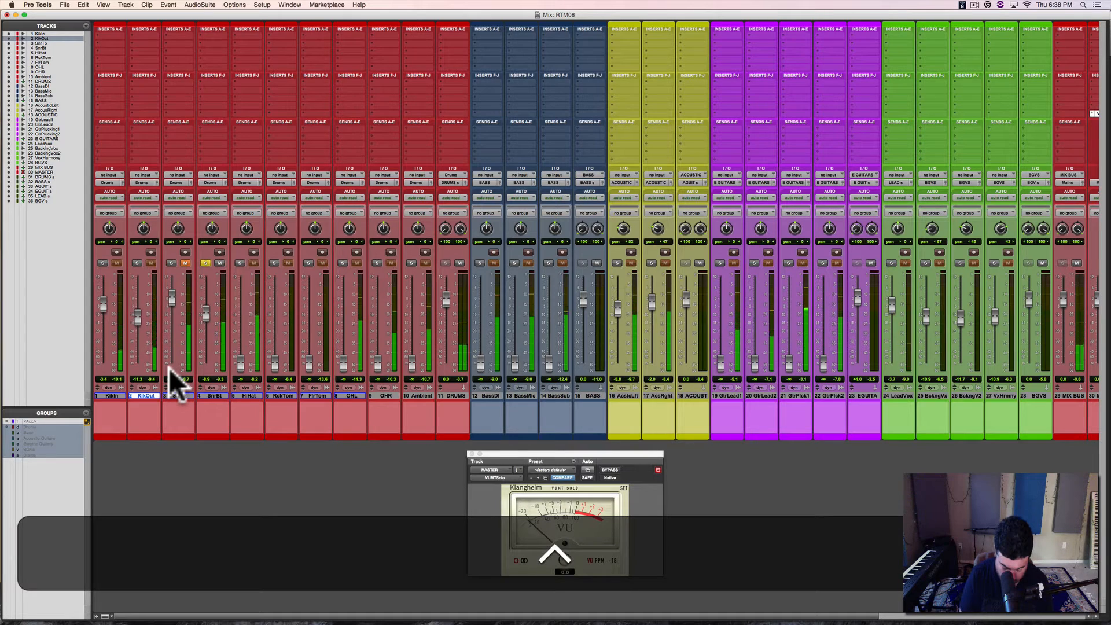
pyautogui.press('super')
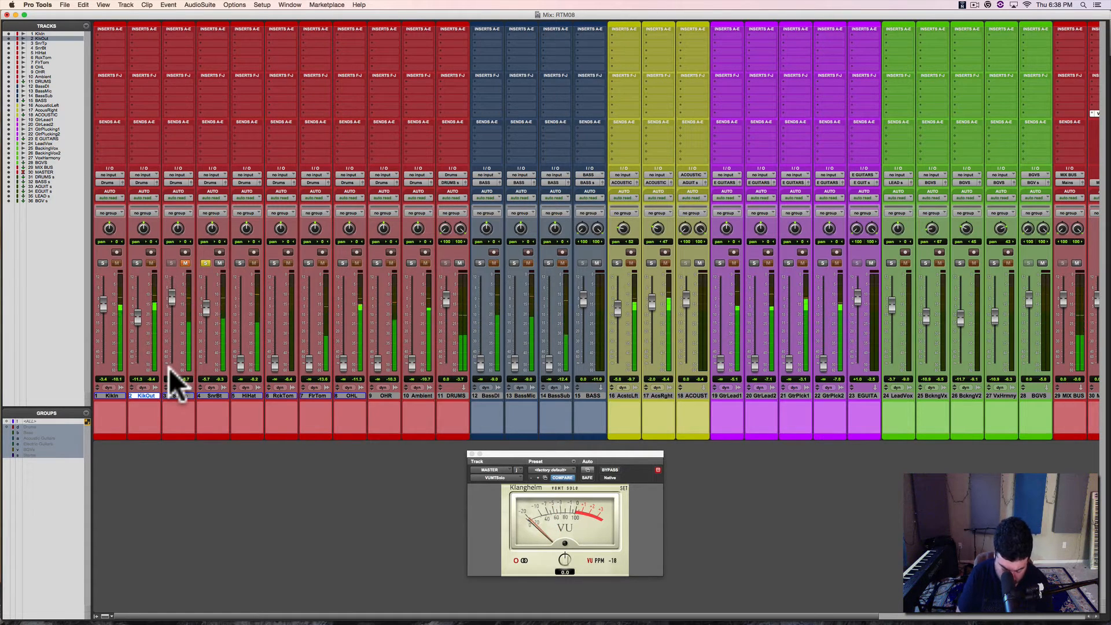
pyautogui.press('super')
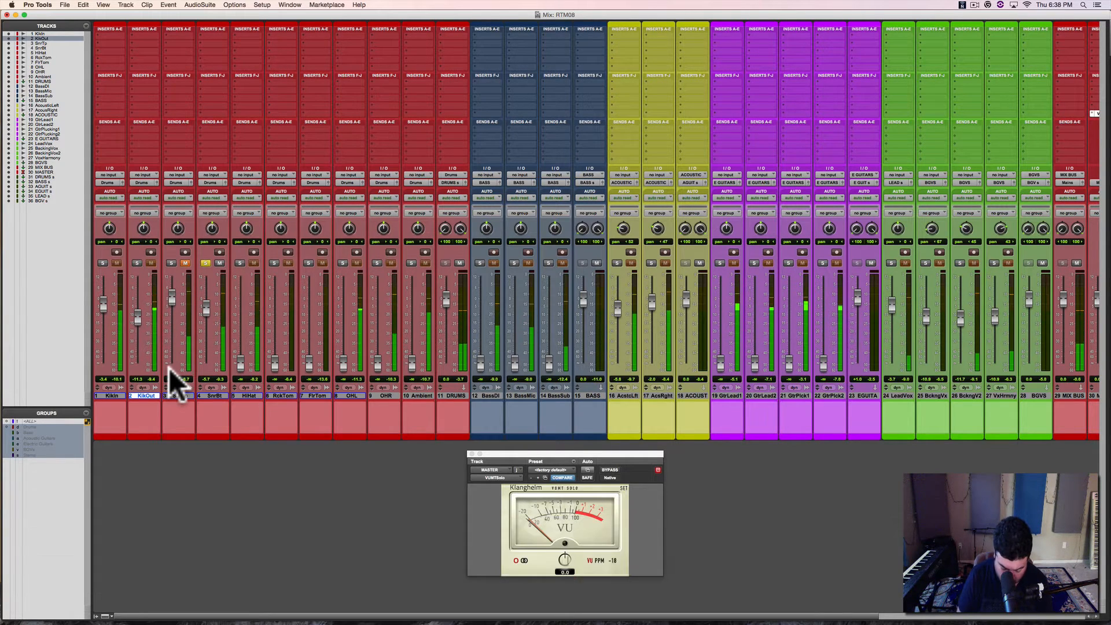
pyautogui.press('super')
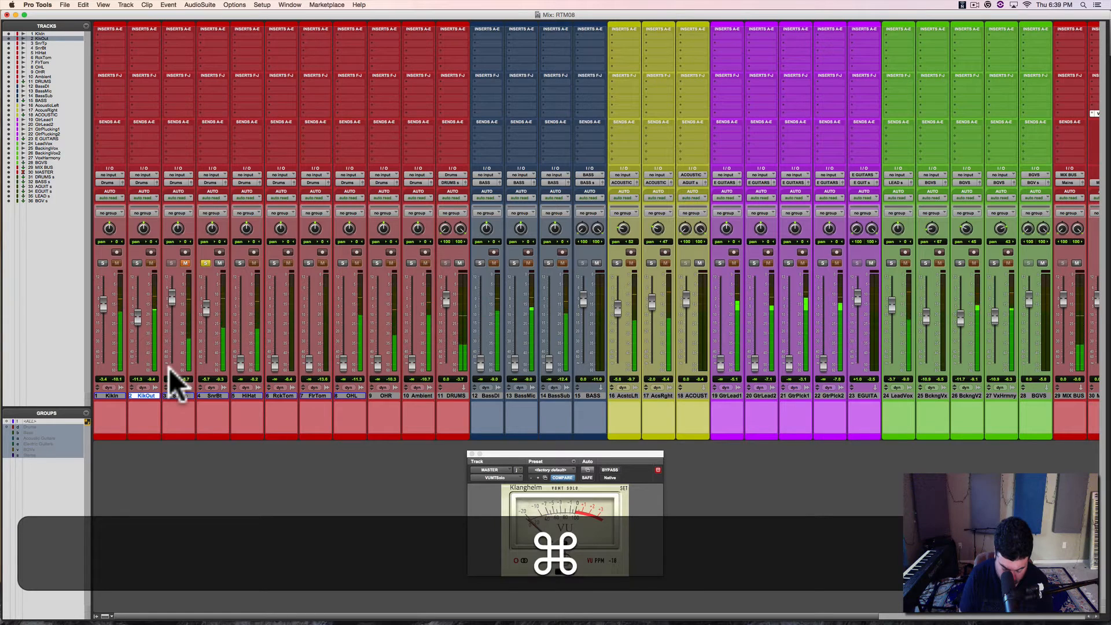
# Step: Unmute SnrTp, hear the snare in the full mix, solo SnrTp and SnrBt in turn, and stop playback
pyautogui.hotkey('shift', 's')
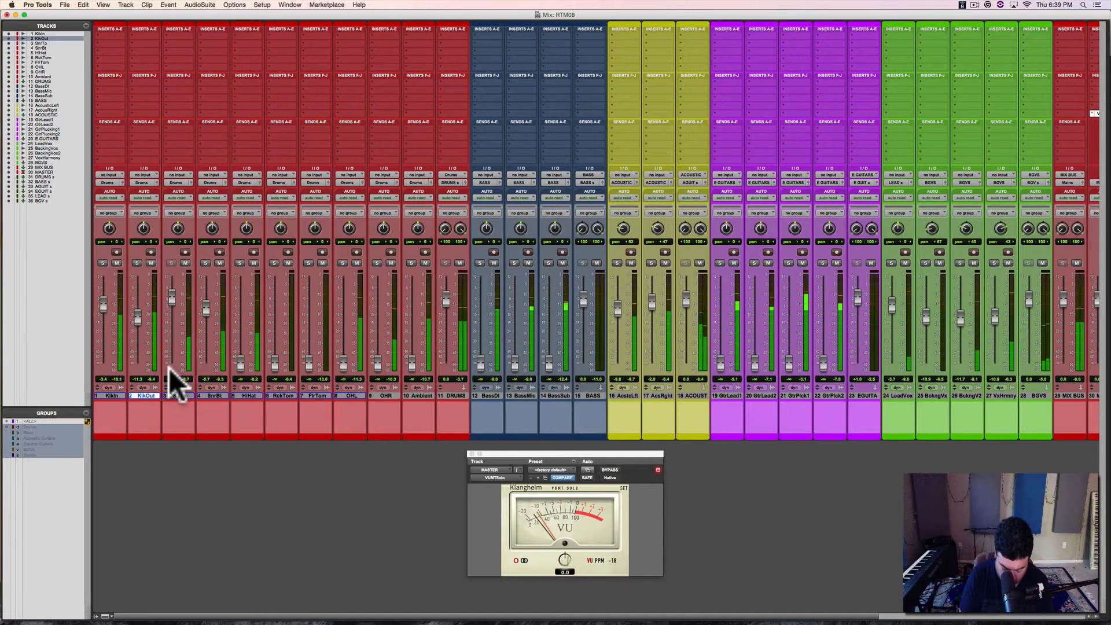
pyautogui.hotkey('shift', 'm')
pyautogui.hotkey('shift', 's')
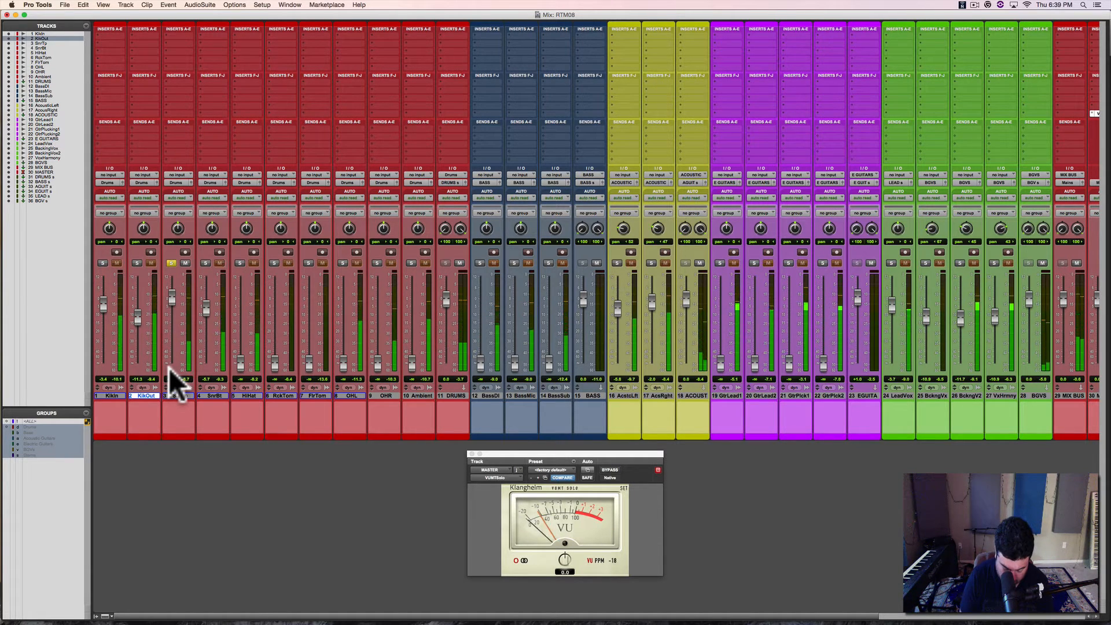
pyautogui.press('shift+super')
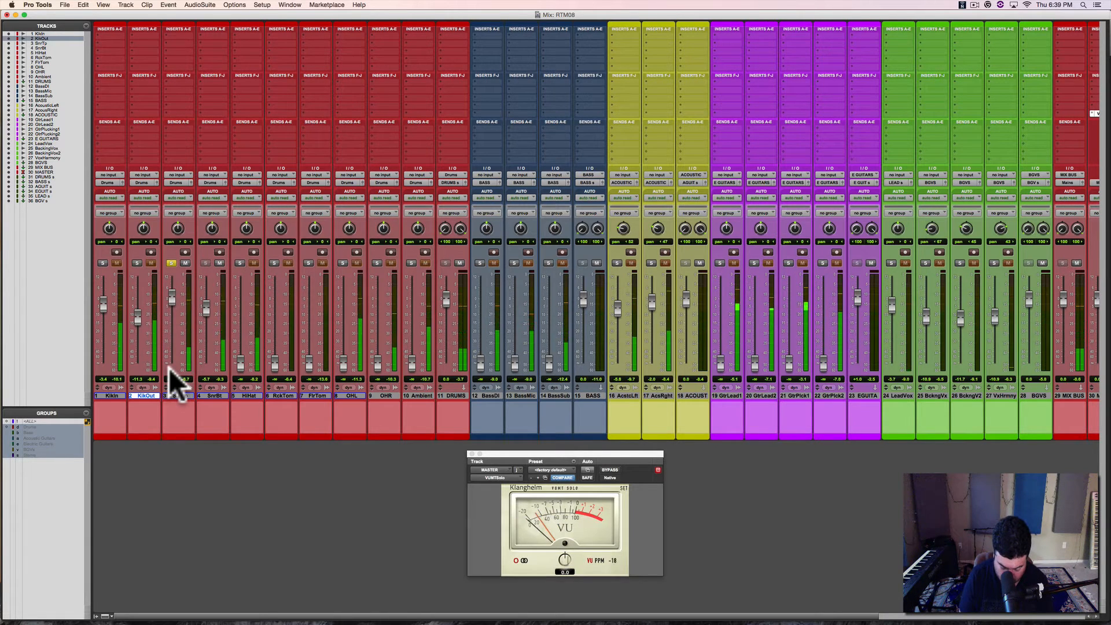
pyautogui.press('ctrl')
pyautogui.hotkey('ctrl', 'shift')
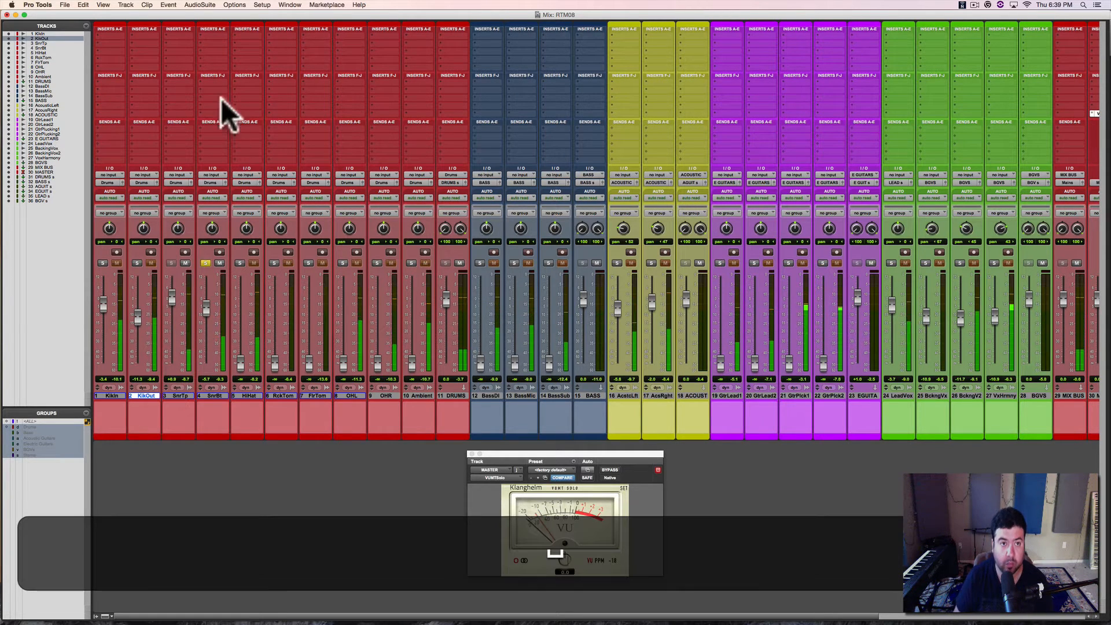
# Step: Change the Solo Mode option to Latch so that several tracks can be soloed together
pyautogui.click(260, 7)
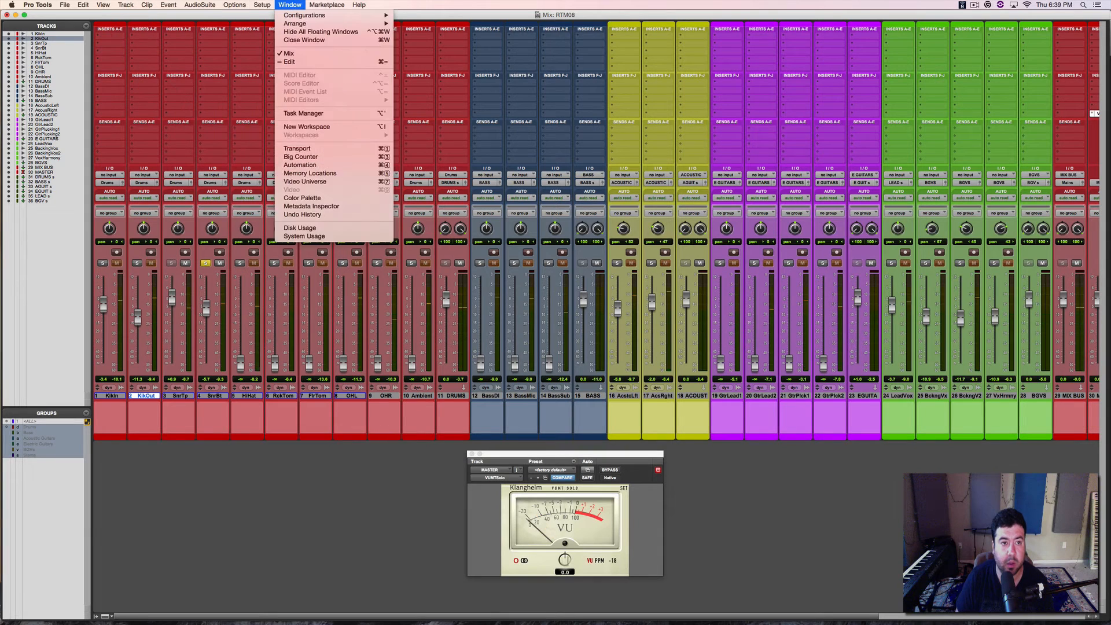
pyautogui.moveTo(235, 5)
pyautogui.moveTo(242, 174)
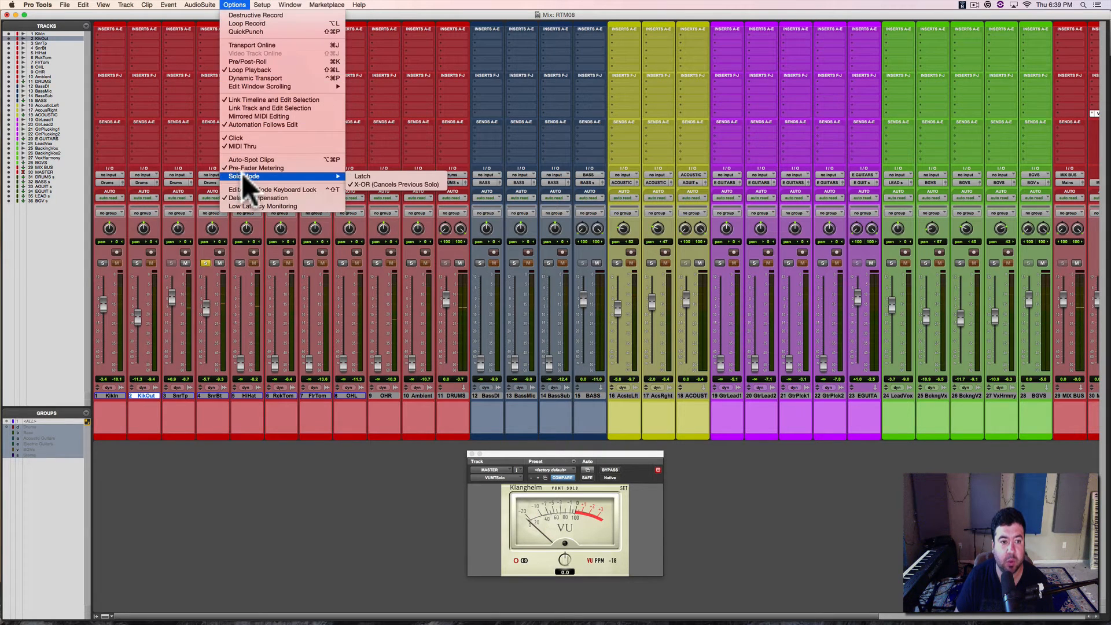
pyautogui.click(349, 175)
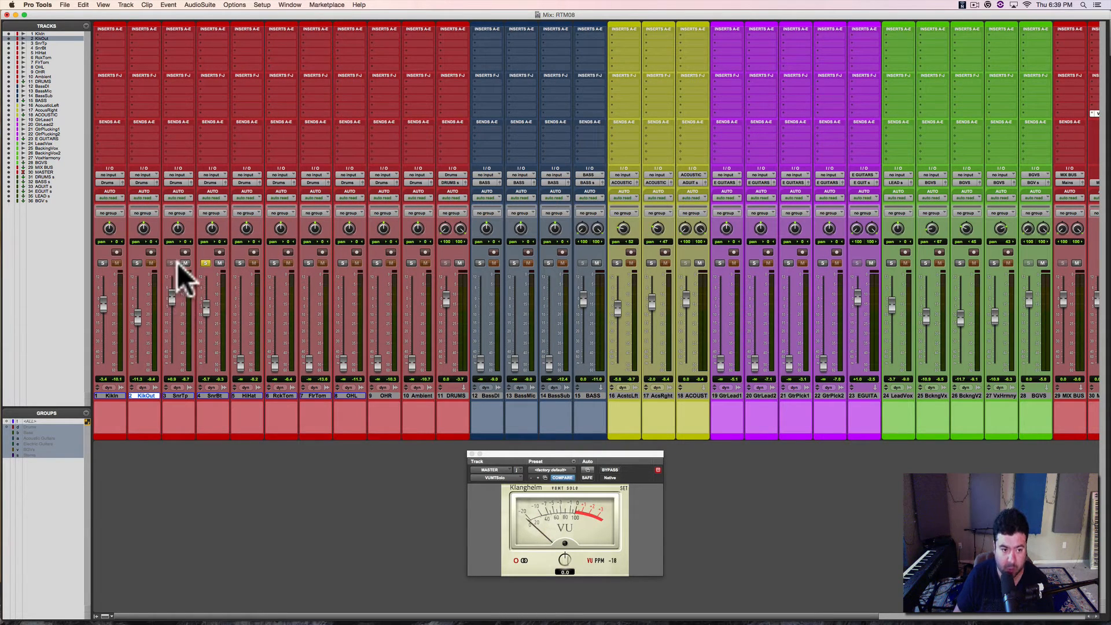
# Step: Solo SnrTp together with SnrBt, rebalance them during playback with SnrTp at about +0.2 dB, and clear the solos
pyautogui.keyDown('super'); pyautogui.click(172, 263); pyautogui.keyUp('super')
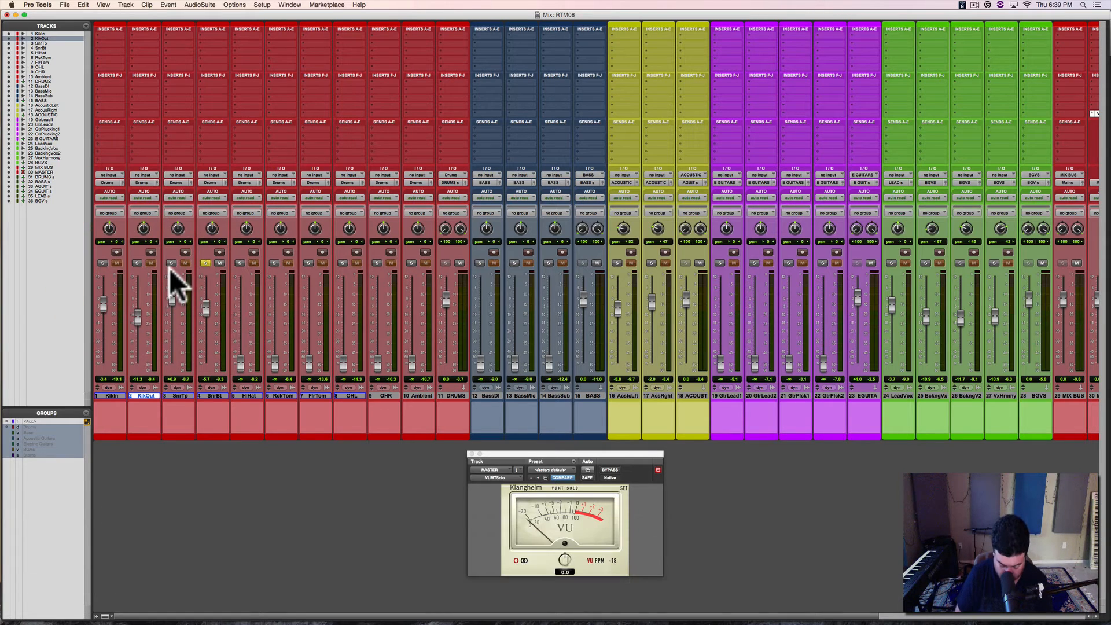
pyautogui.press('space')
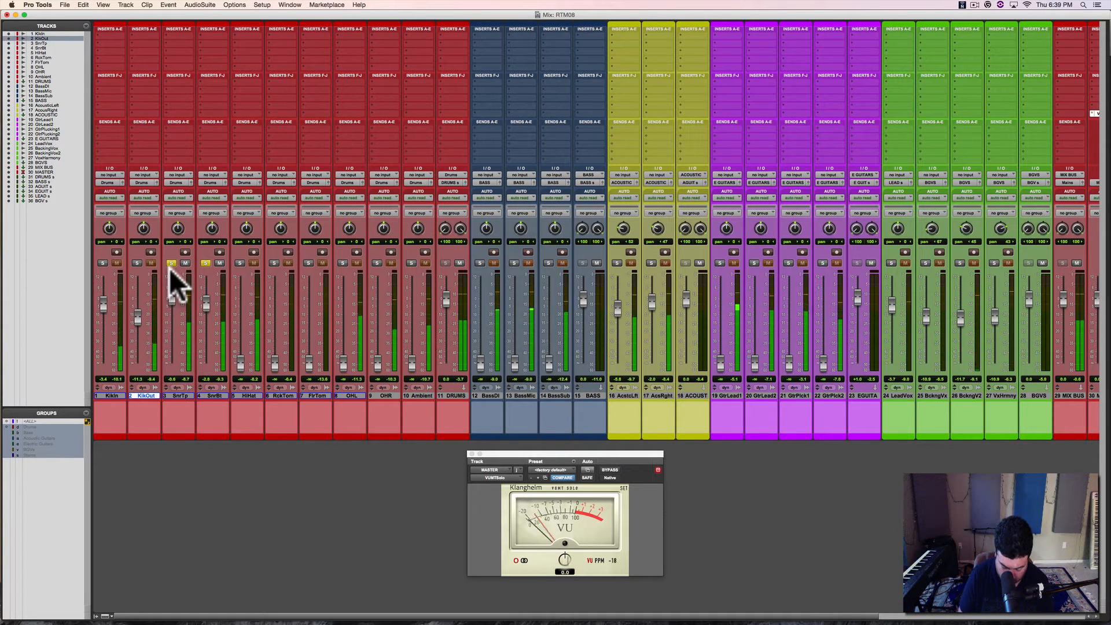
pyautogui.press('alt')
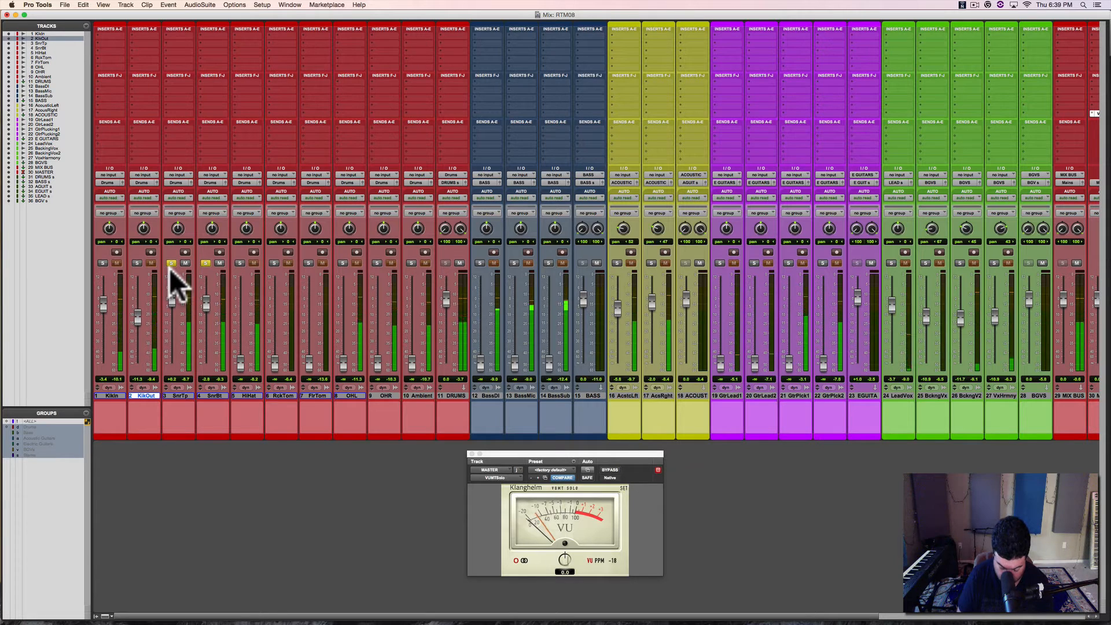
pyautogui.keyDown('alt'); pyautogui.click(169, 268); pyautogui.keyUp('alt')
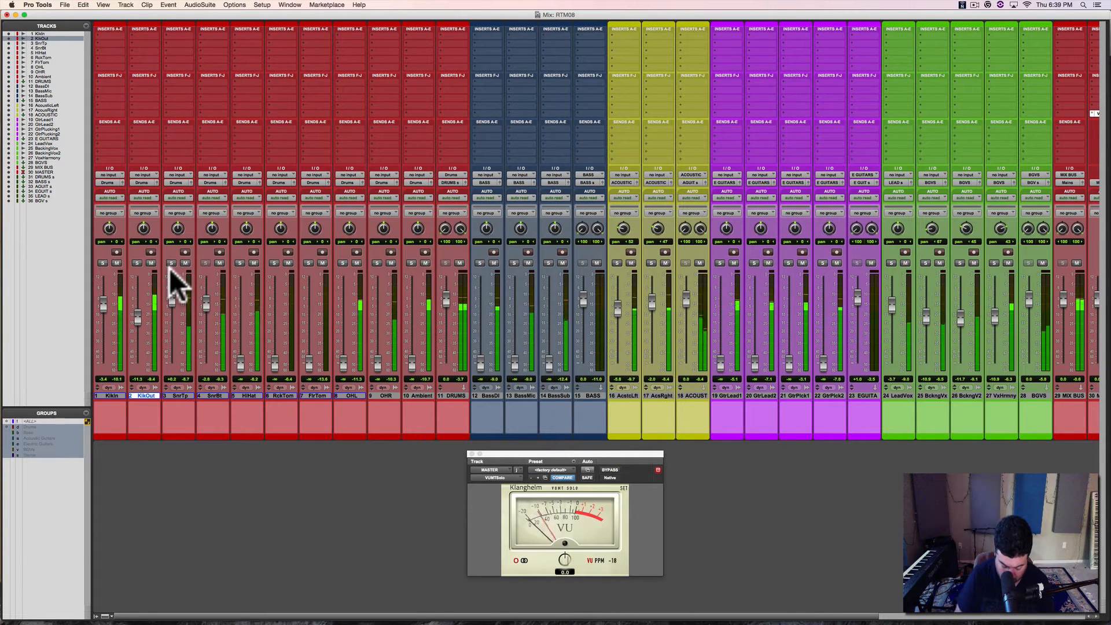
# Step: Lower KickIn to about -4.3 dB and KickOut to about -13.7 dB during playback, saving the session
pyautogui.press('super+s')
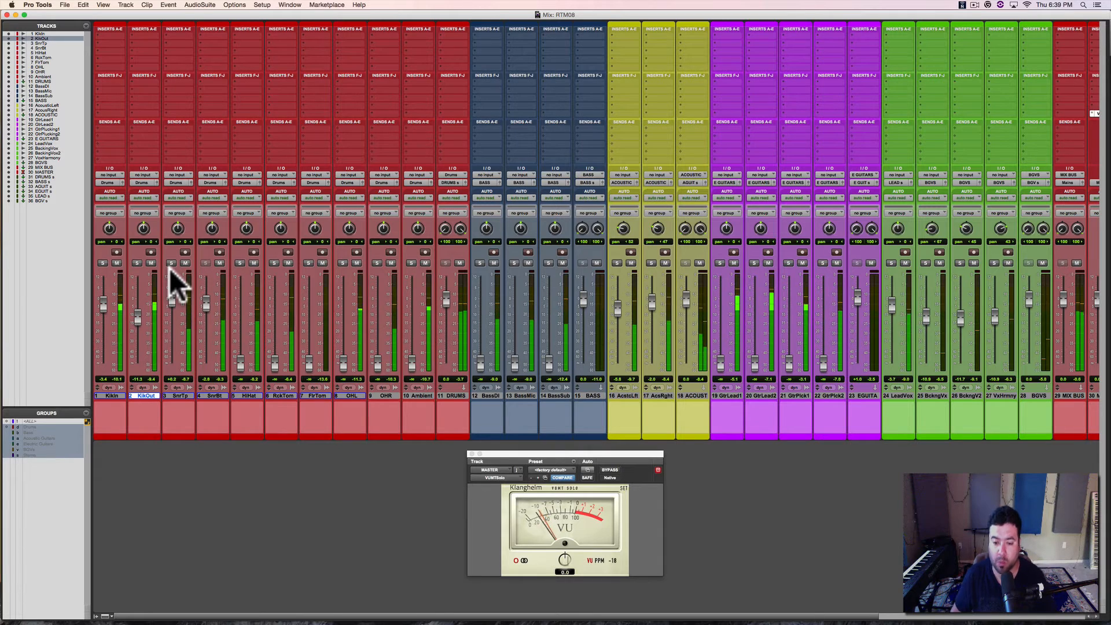
pyautogui.press('super+s')
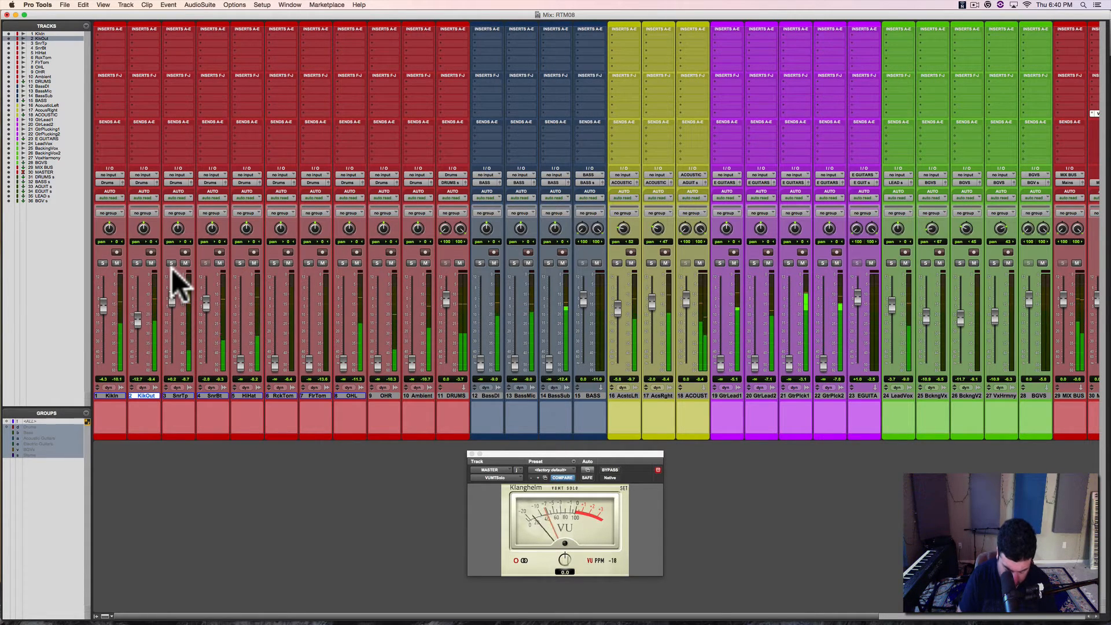
# Step: During playback, lower the individual backing and harmony vocal faders and set the BGVS fader to about +0.2 dB
pyautogui.hscroll(5, 171, 268)
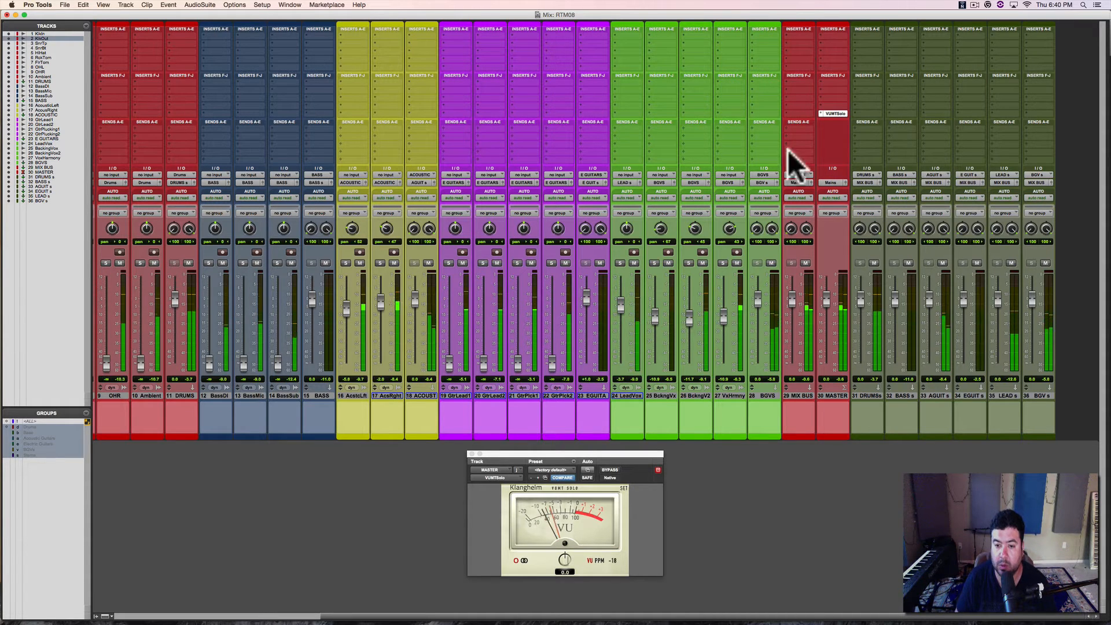
pyautogui.click(763, 395)
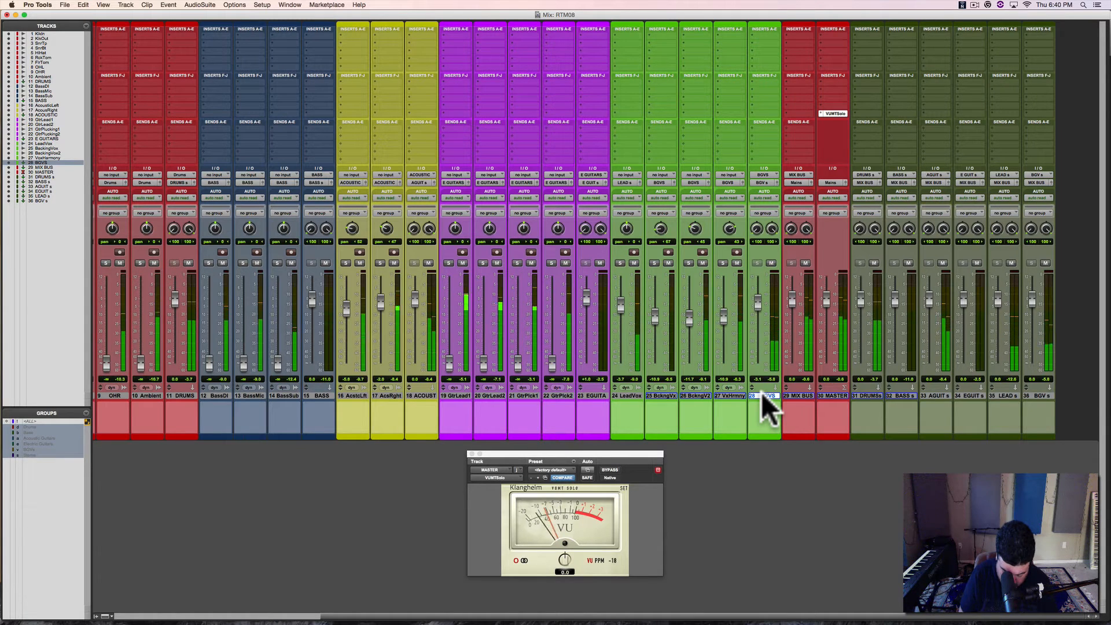
pyautogui.press('alt')
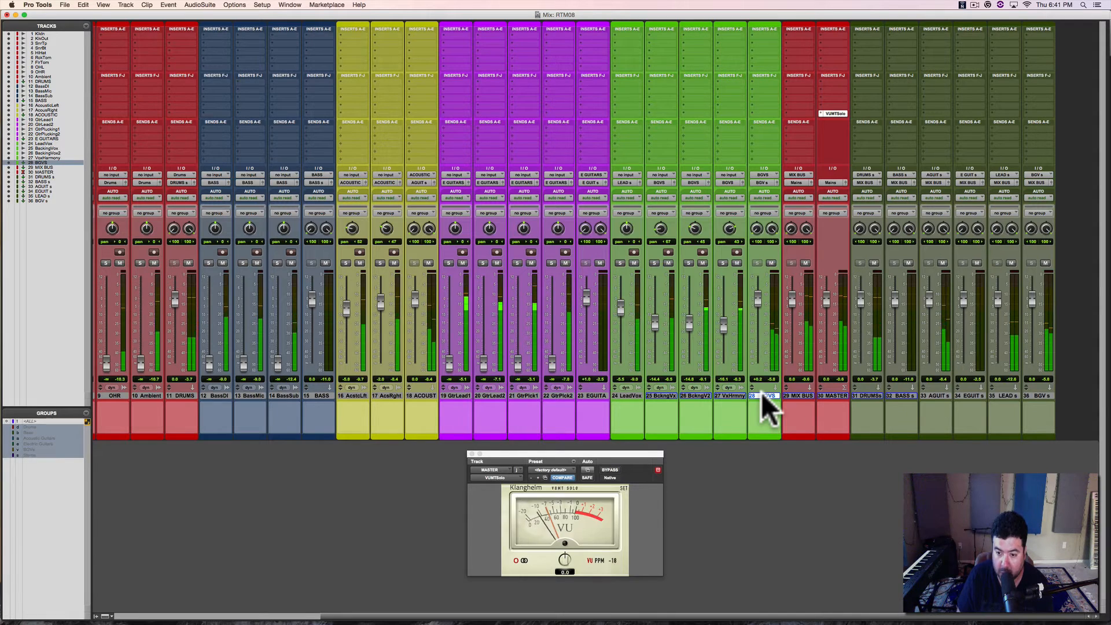
# Step: Undo the last BGVS level change, and lower the BGVS and LeadVox faders during playback
pyautogui.press('super+z')
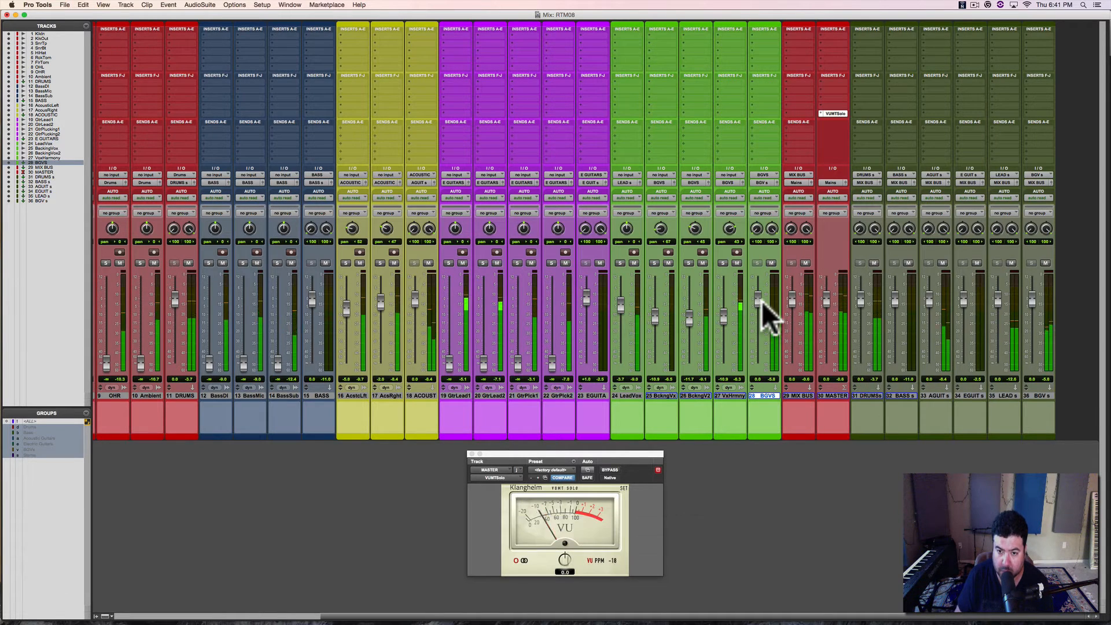
pyautogui.moveTo(762, 301); pyautogui.dragTo(756, 311)
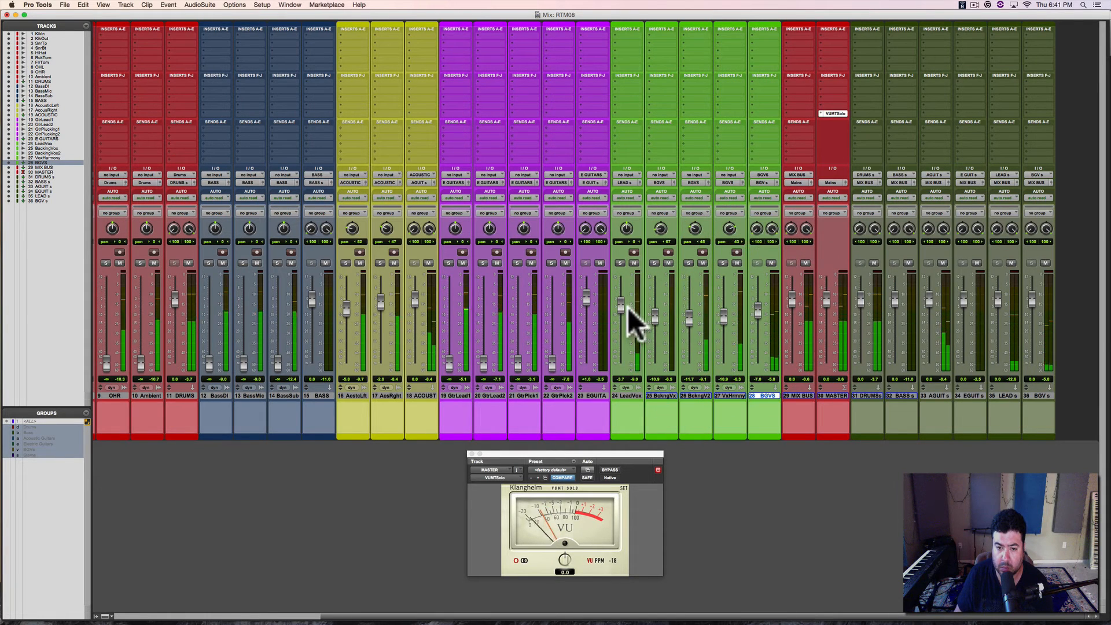
pyautogui.moveTo(620, 307); pyautogui.dragTo(620, 313)
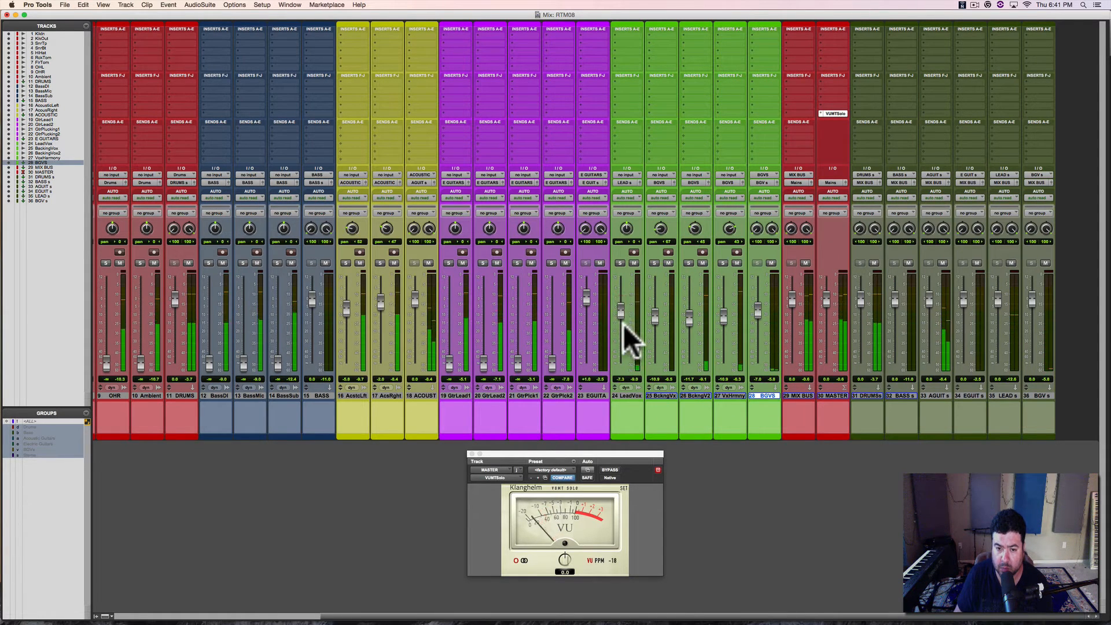
# Step: Select LeadVox, fine-tune its fader to about -6.1 dB during playback, and save the session
pyautogui.click(627, 395)
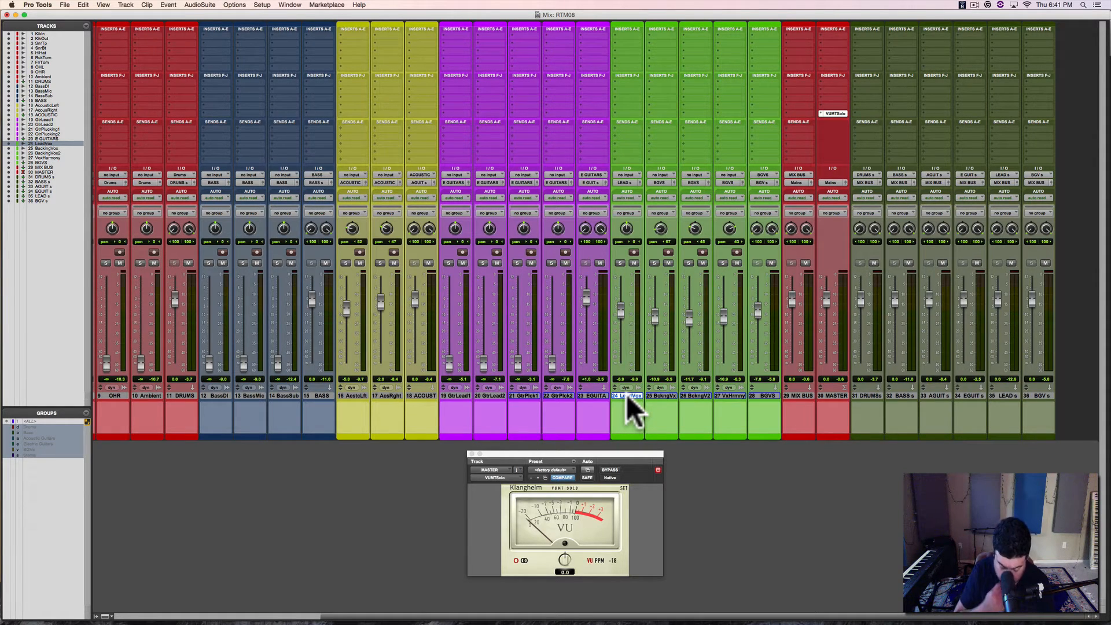
pyautogui.press('space')
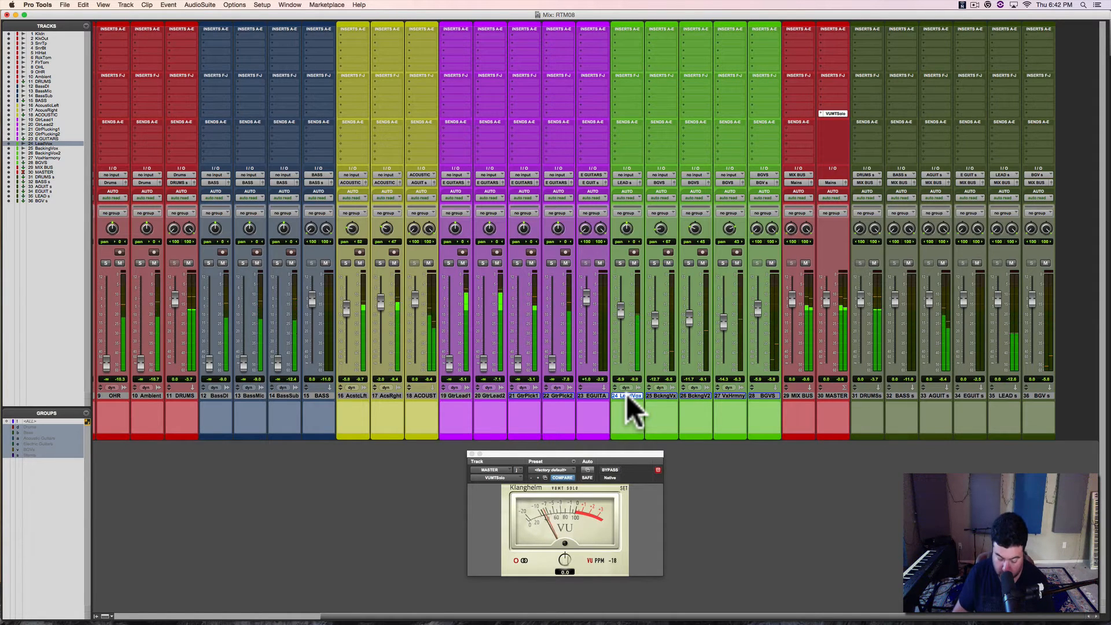
pyautogui.press('super+s')
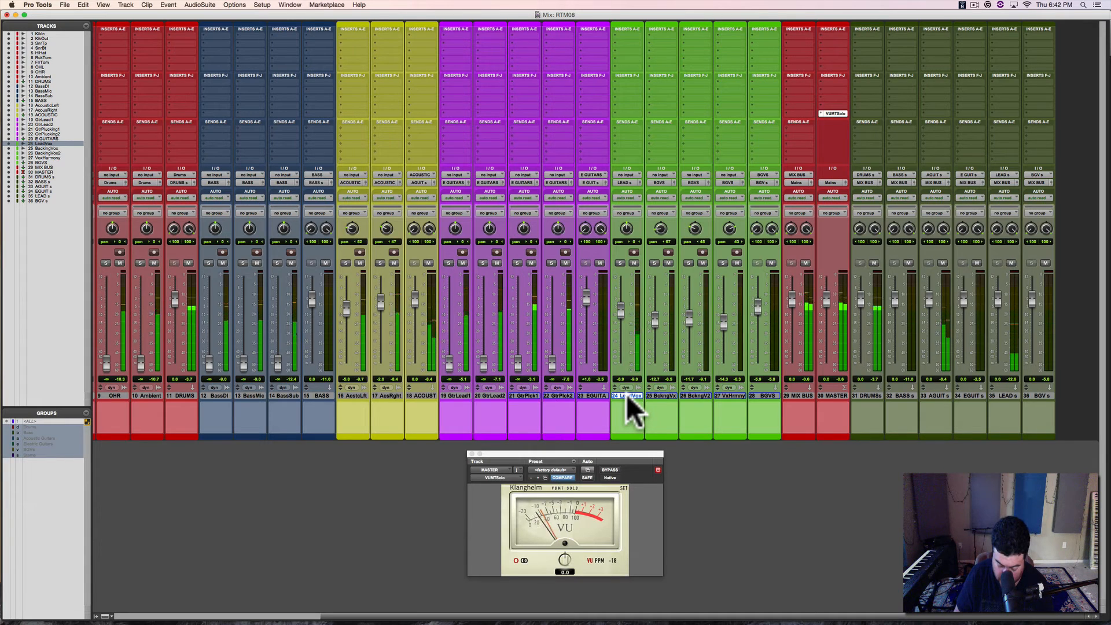
pyautogui.press('super+s')
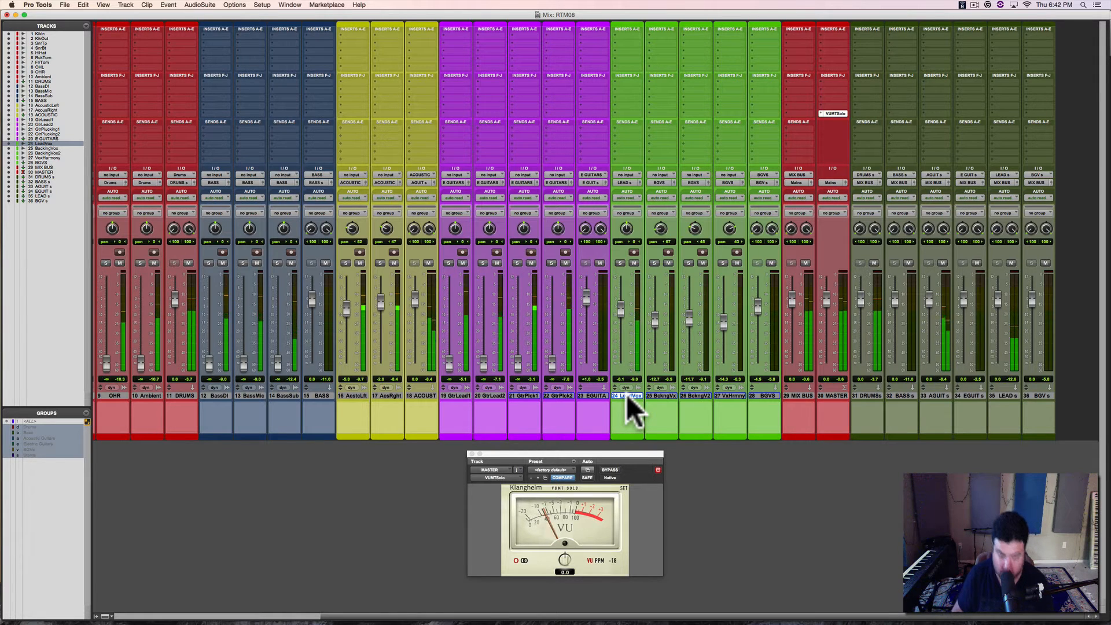
# Step: Bring the HiHat into the playing mix at about -7.6 dB and solo its track
pyautogui.press('space')
pyautogui.hscroll(-5, 468, 319)
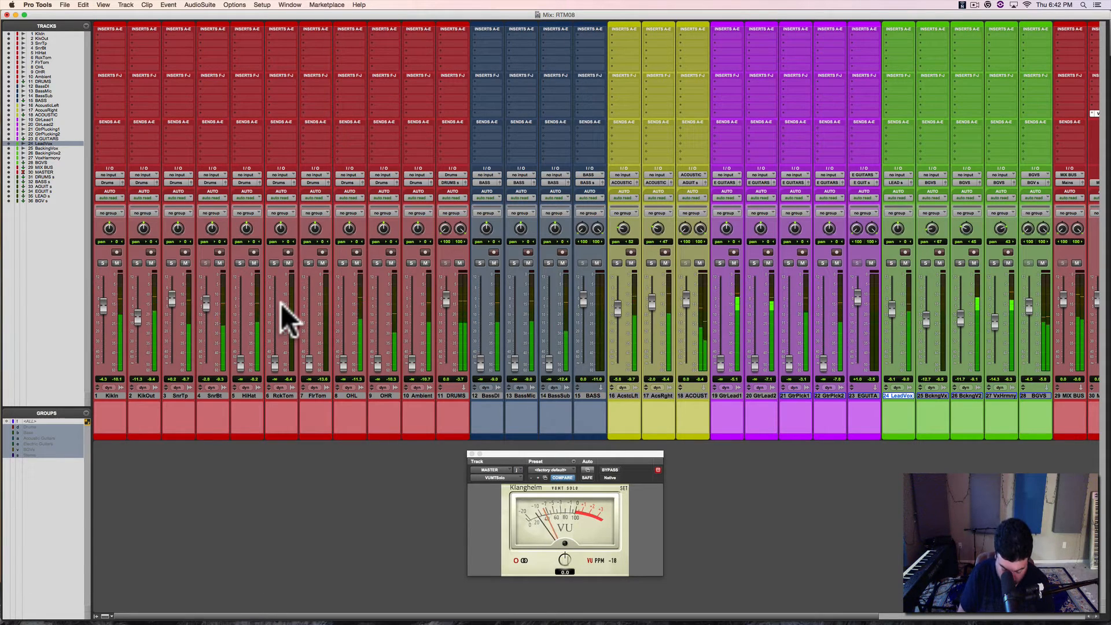
pyautogui.hscroll(5, 282, 306)
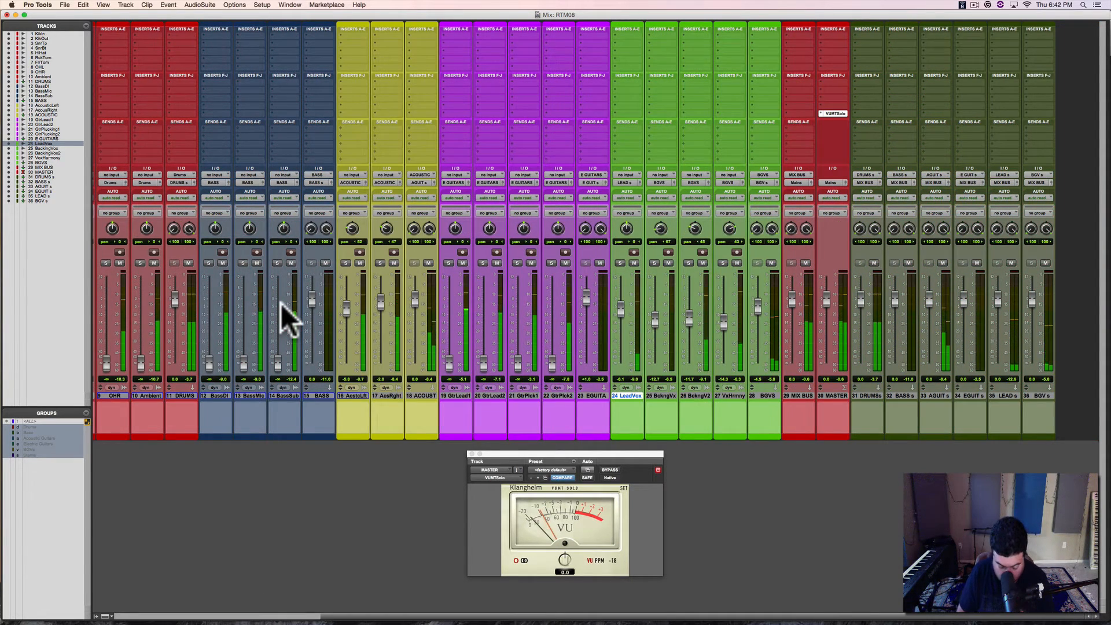
pyautogui.hscroll(-5, 280, 303)
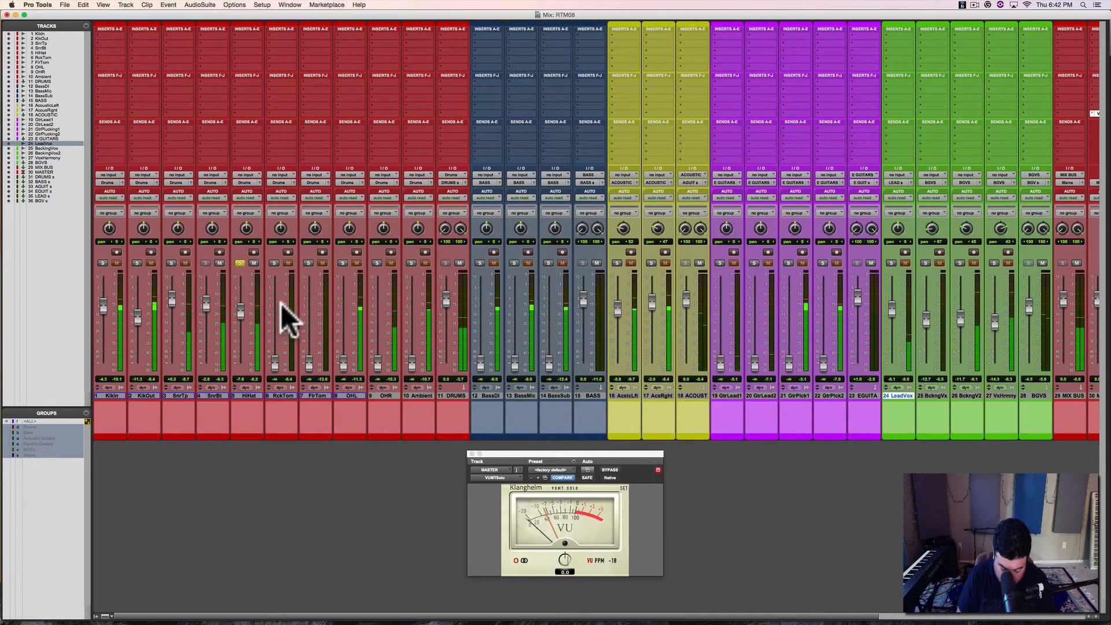
# Step: Audition the soloed HiHat at several points across the full song timeline in the Edit window, returning to the mixer
pyautogui.press('super+equal')
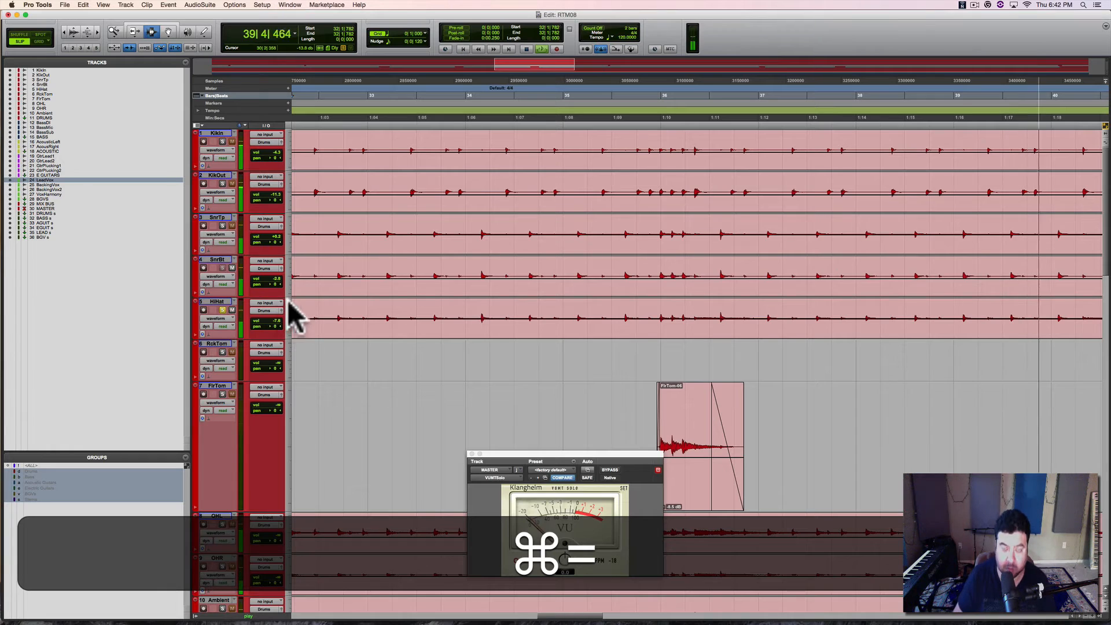
pyautogui.hotkey('alt', 'a')
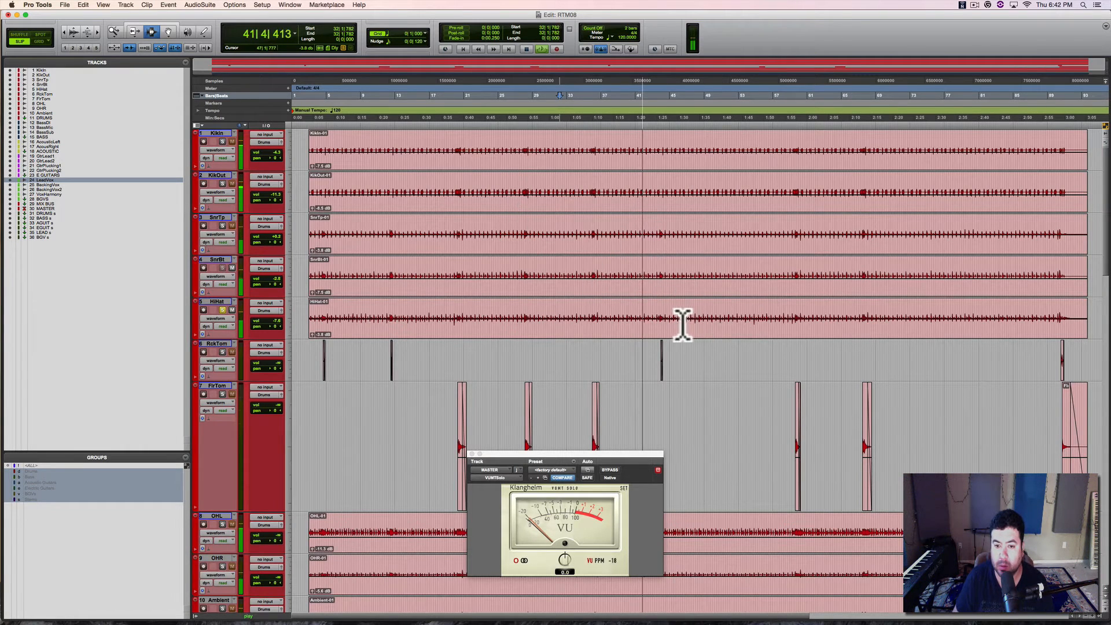
pyautogui.press('space')
pyautogui.click(609, 322)
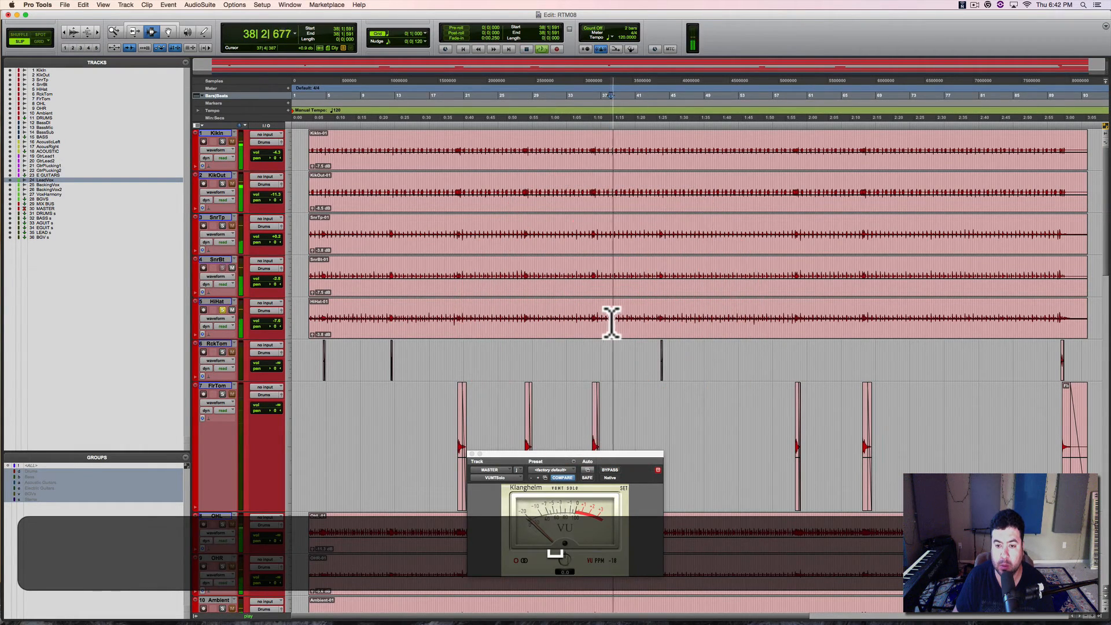
pyautogui.click(902, 321)
pyautogui.press('space')
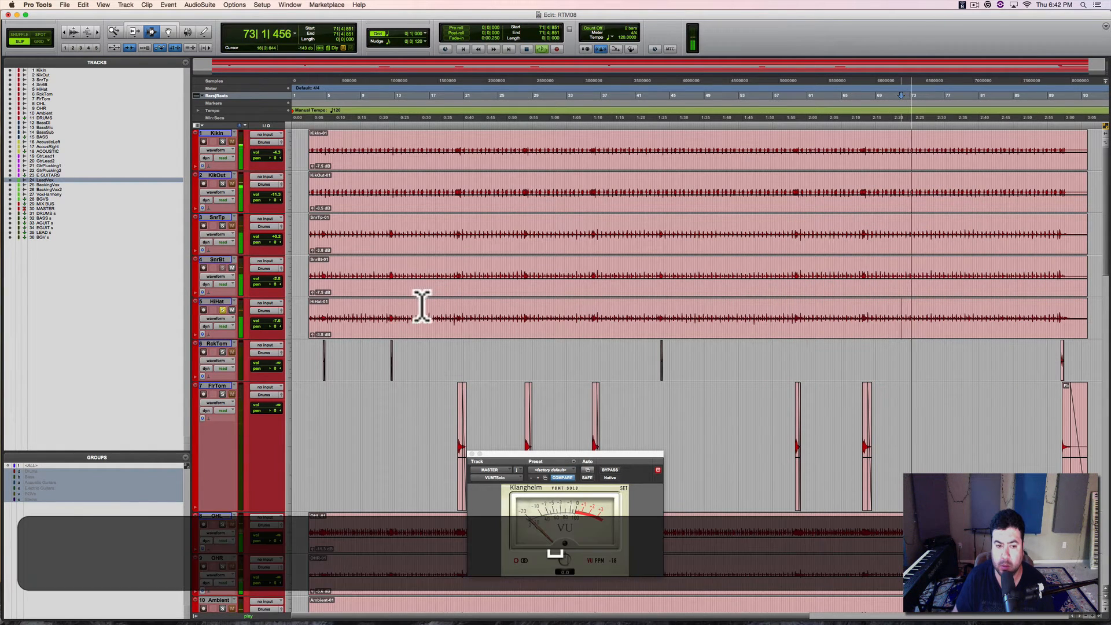
pyautogui.click(307, 322)
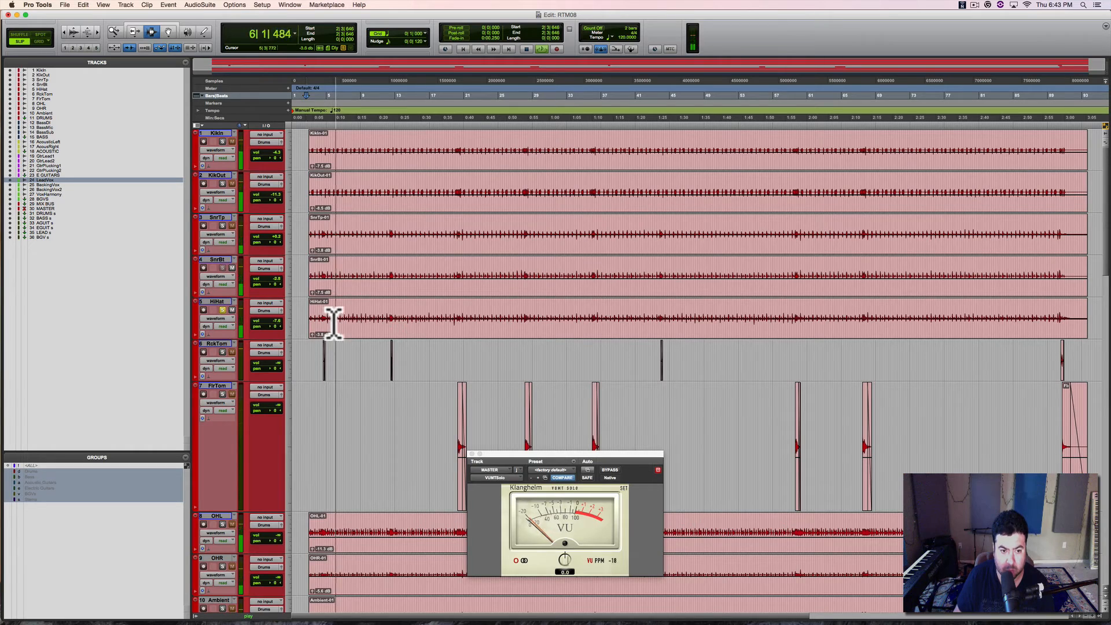
pyautogui.press('space')
pyautogui.moveTo(333, 321); pyautogui.dragTo(386, 316)
pyautogui.press('super+equal')
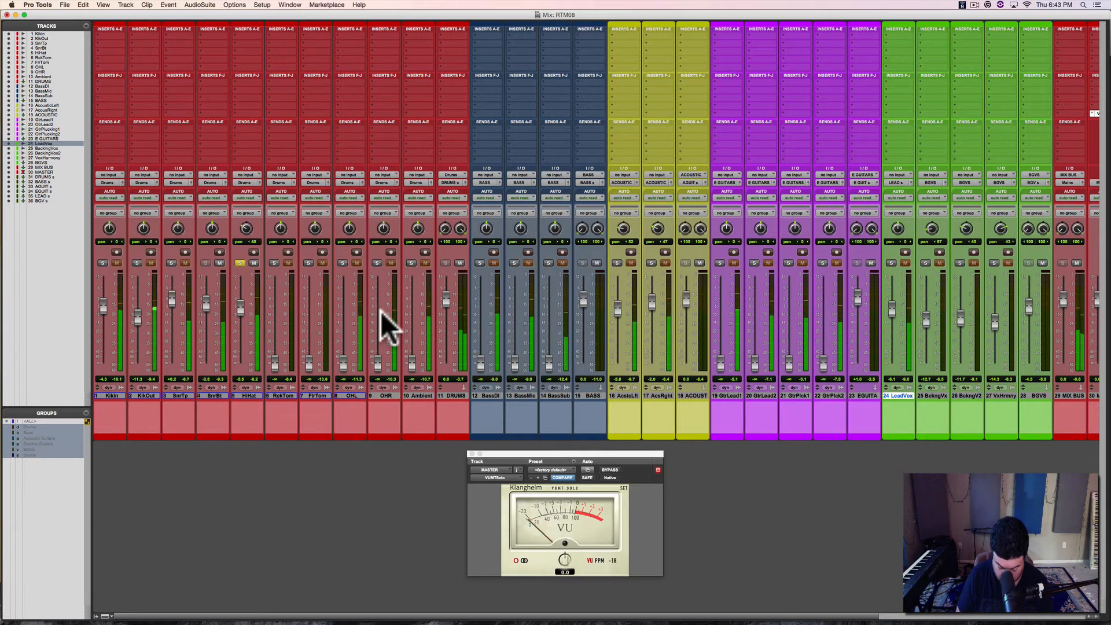
# Step: Toggle the RckTom solo on and off alongside the soloed HiHat during playback
pyautogui.press('super')
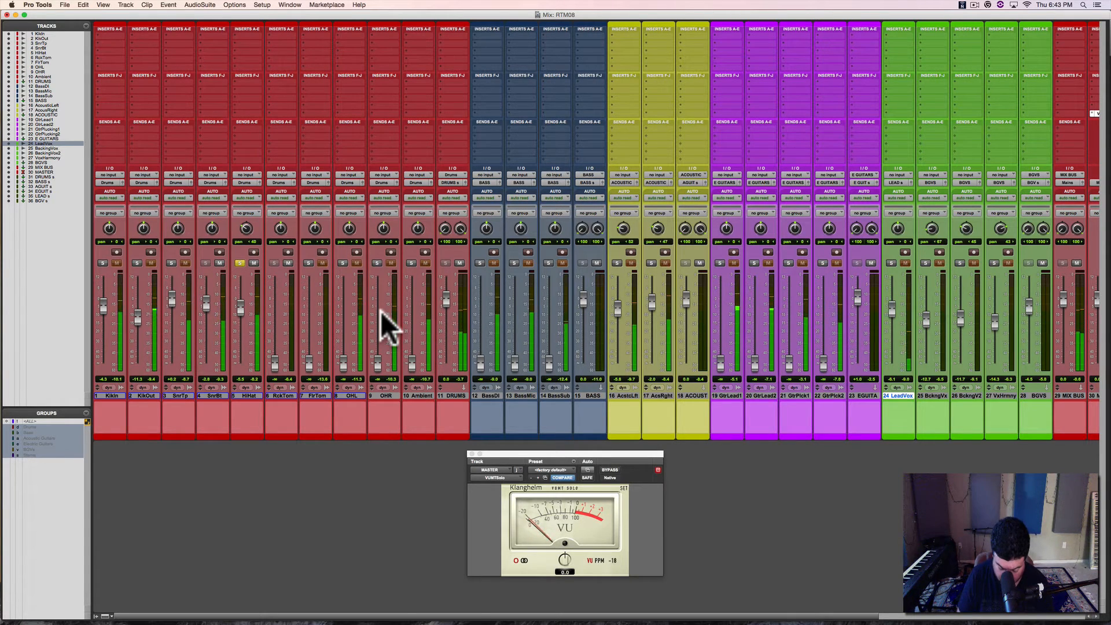
pyautogui.press('shift')
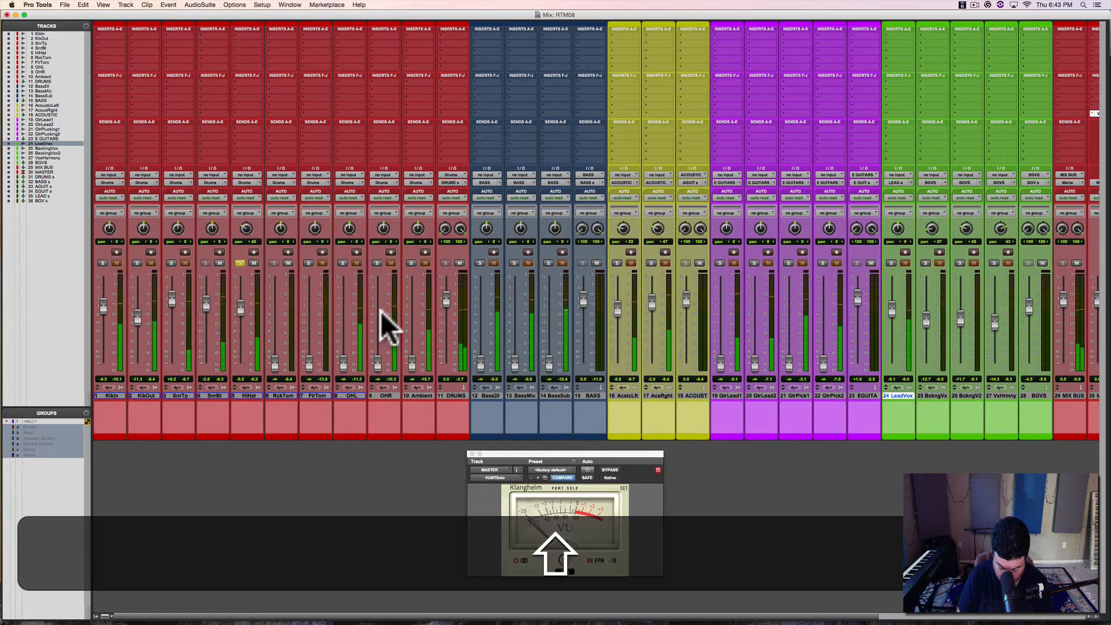
pyautogui.press('ctrl')
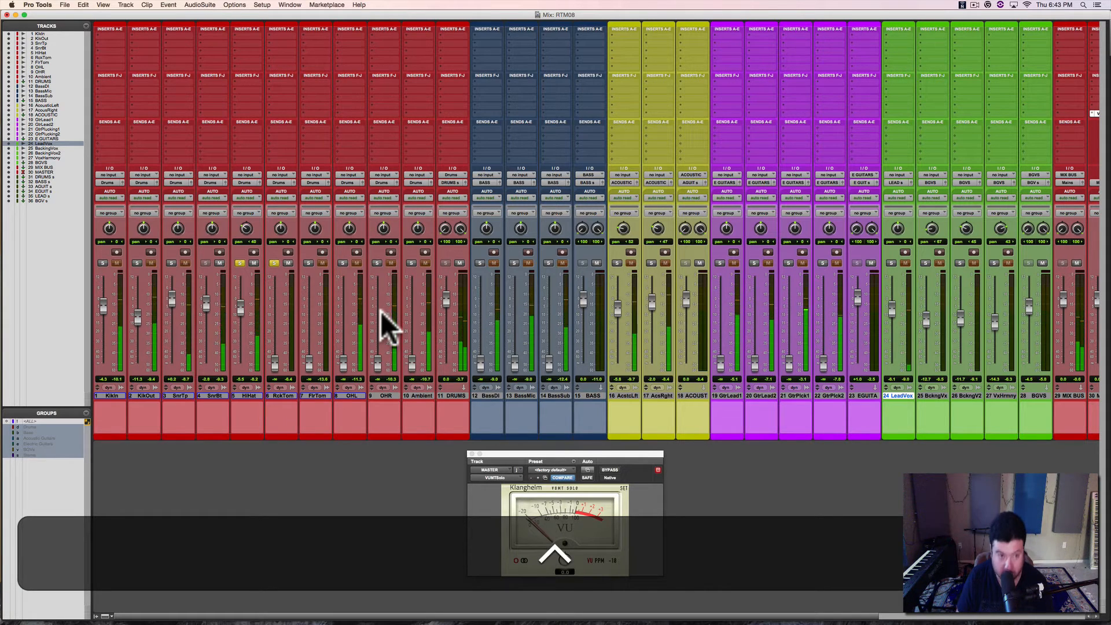
pyautogui.press('ctrl')
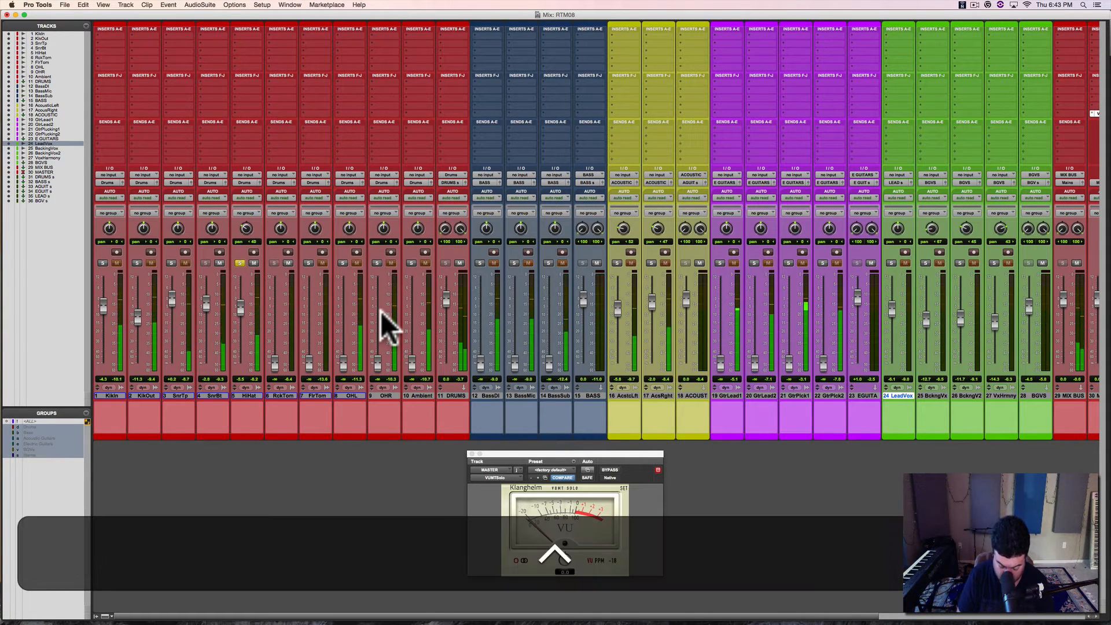
pyautogui.press('ctrl')
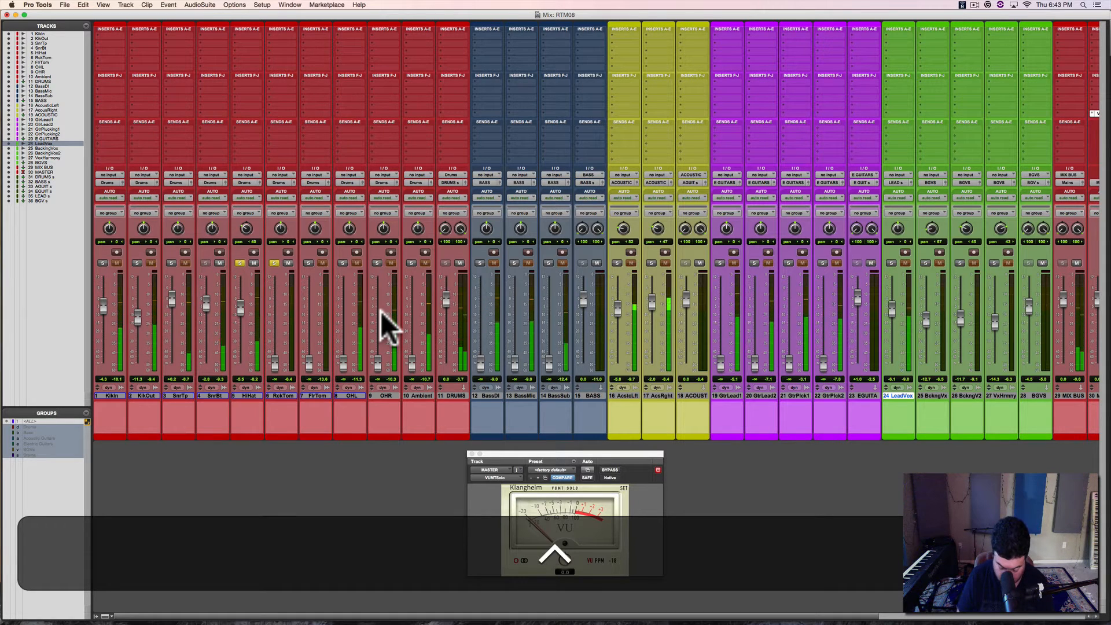
pyautogui.press('ctrl')
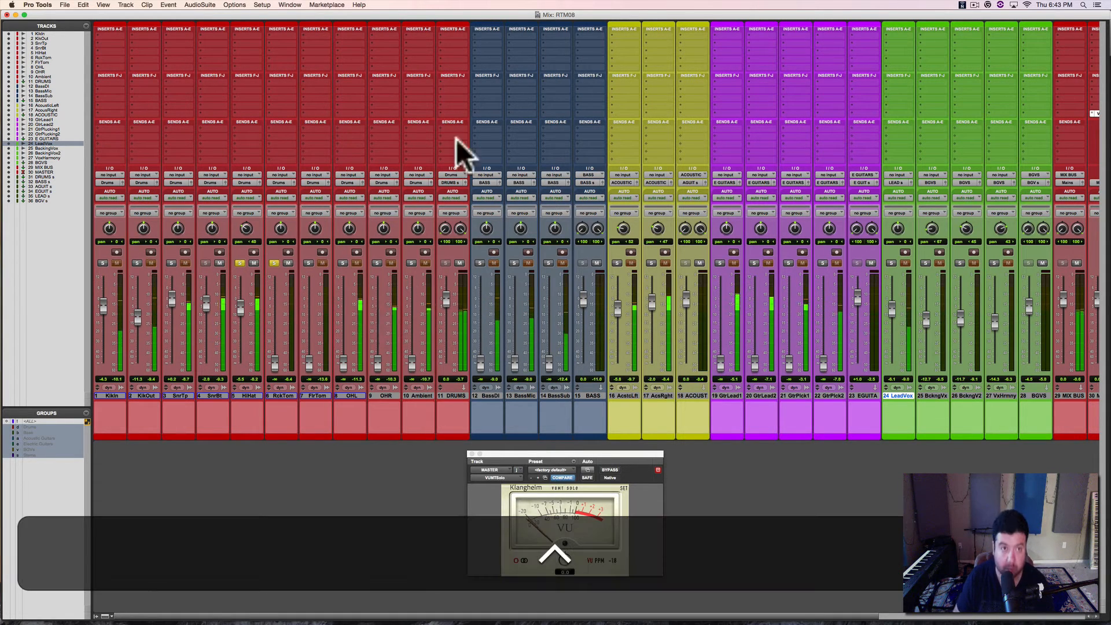
# Step: Change the Solo Mode option to X-OR so that each new solo cancels the previous one
pyautogui.click(261, 6)
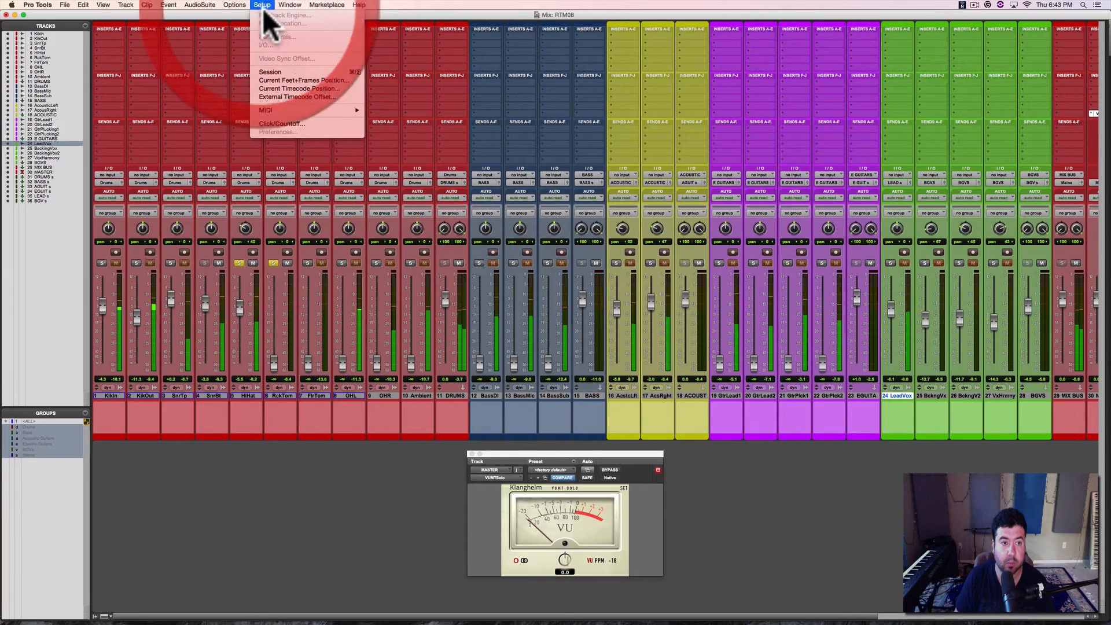
pyautogui.moveTo(234, 5)
pyautogui.moveTo(255, 176)
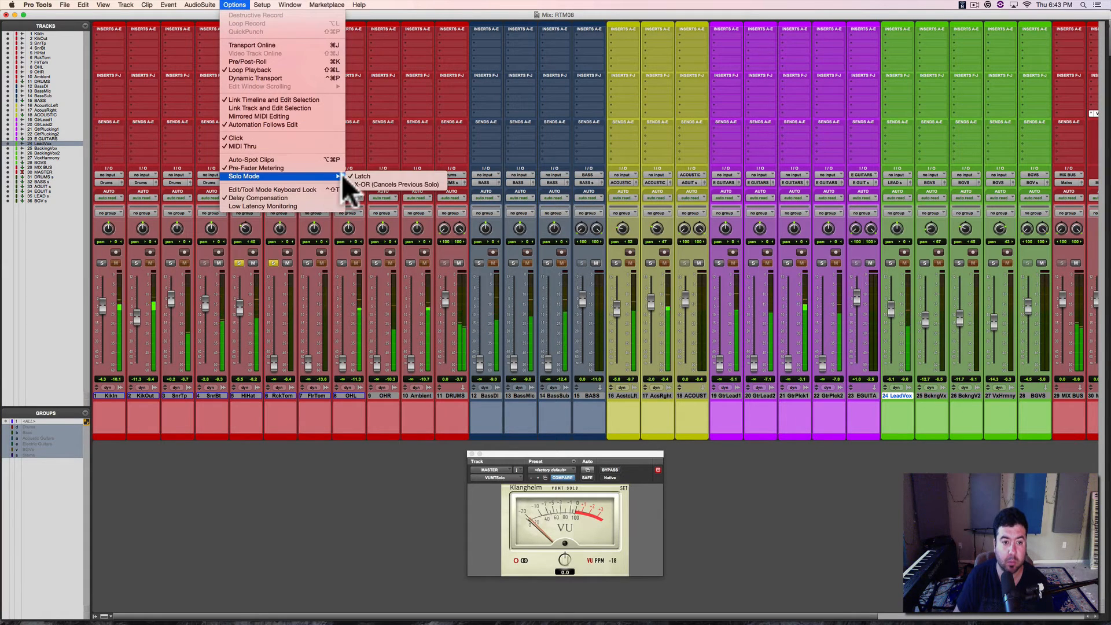
pyautogui.click(362, 184)
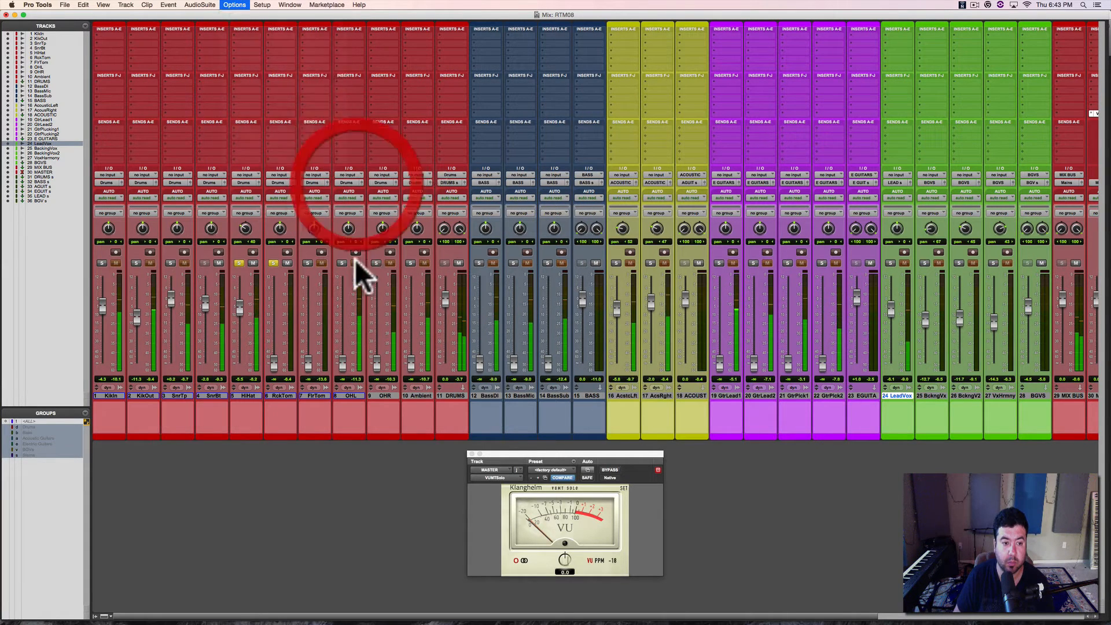
pyautogui.click(356, 449)
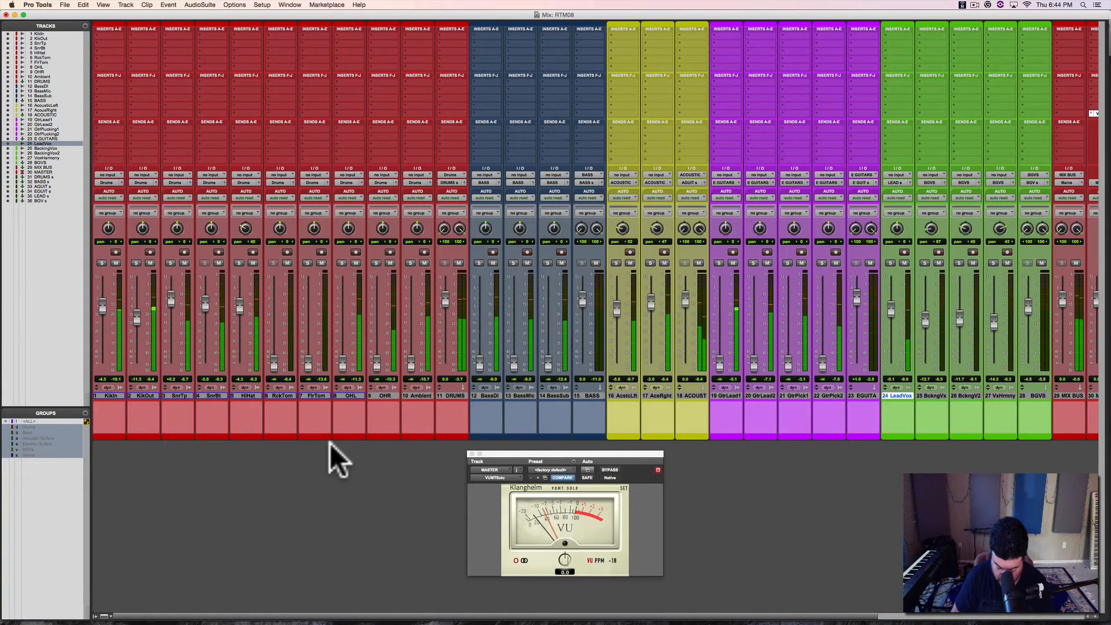
# Step: Set HiHat to about -4.3 dB with pan 40, raise the OHL fader during playback, and save the session
pyautogui.hscroll(3, 335, 459)
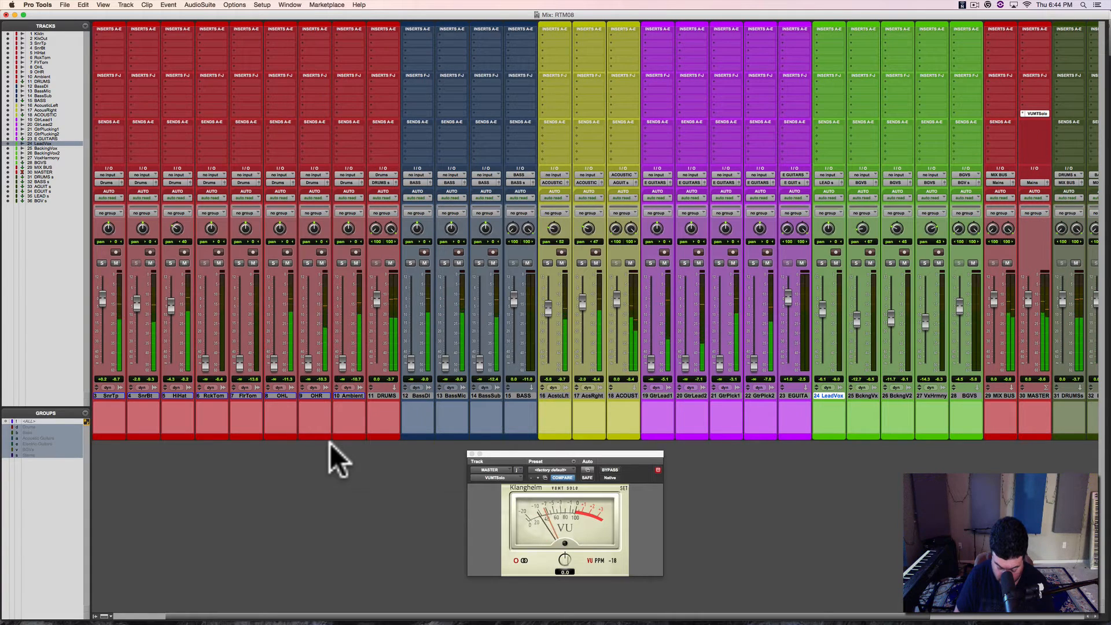
pyautogui.hscroll(1, 335, 459)
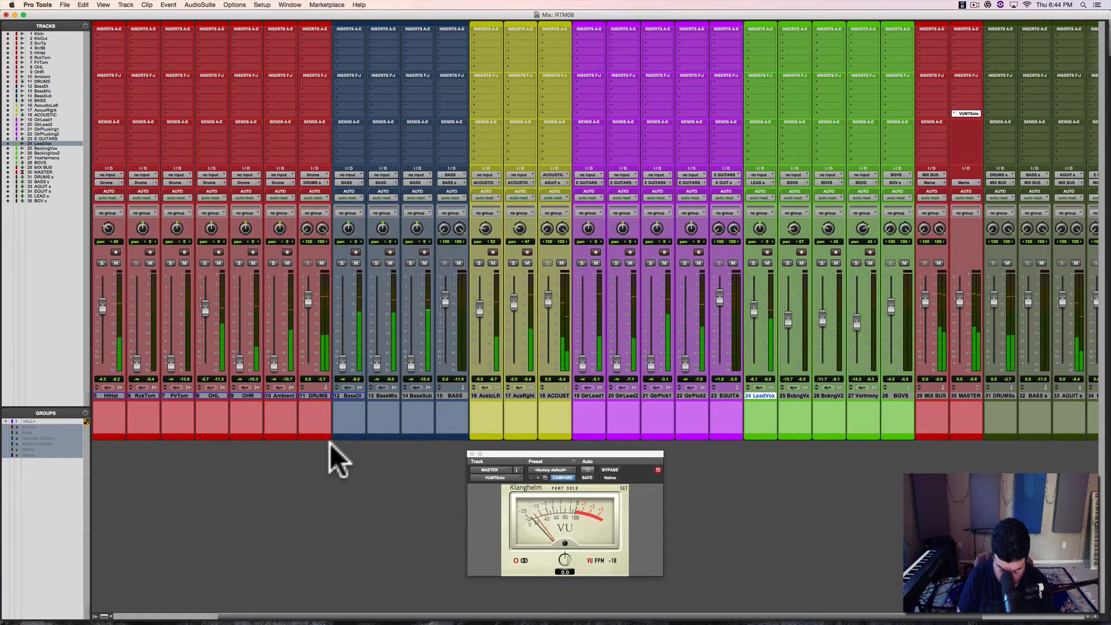
pyautogui.press('super+s')
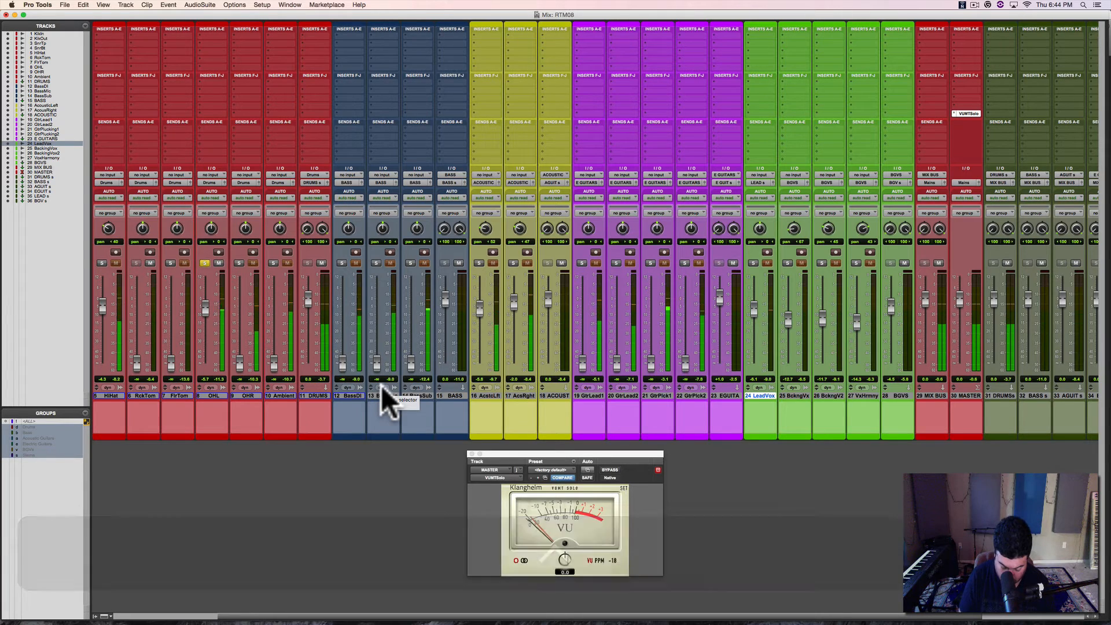
# Step: Compare the OHL and OHR overhead microphones by soloing each in turn during playback
pyautogui.press('ctrl')
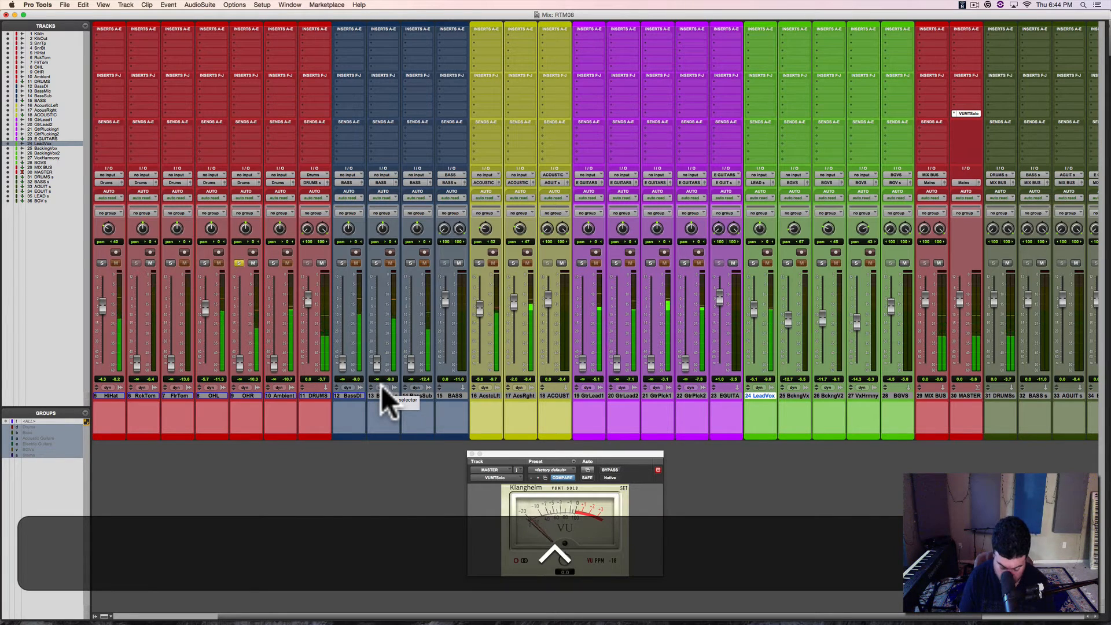
pyautogui.press('super')
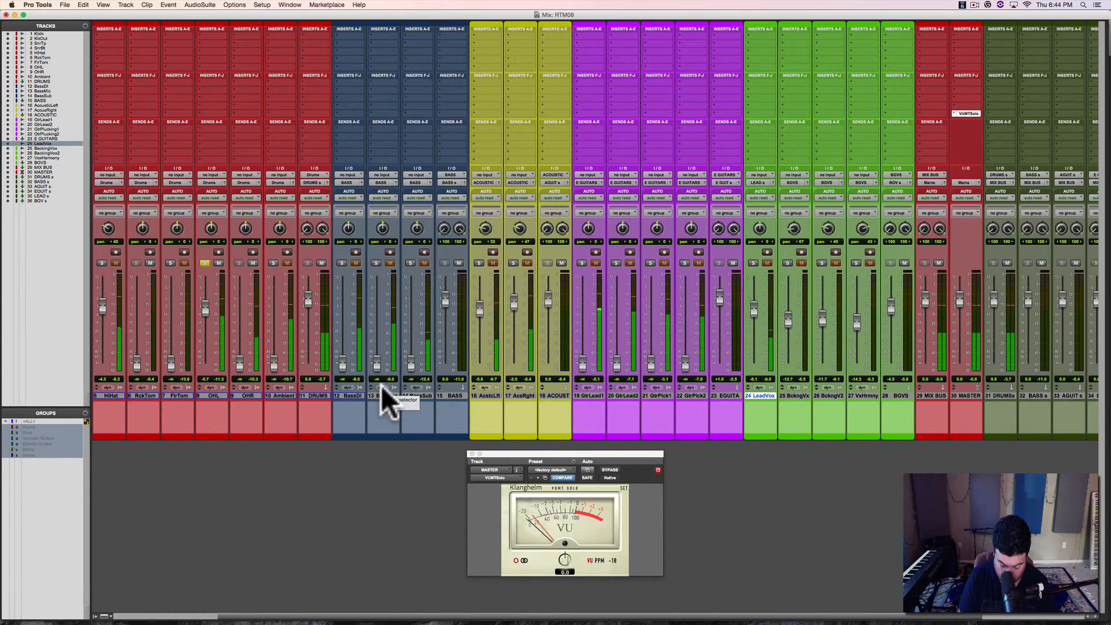
pyautogui.press('ctrl')
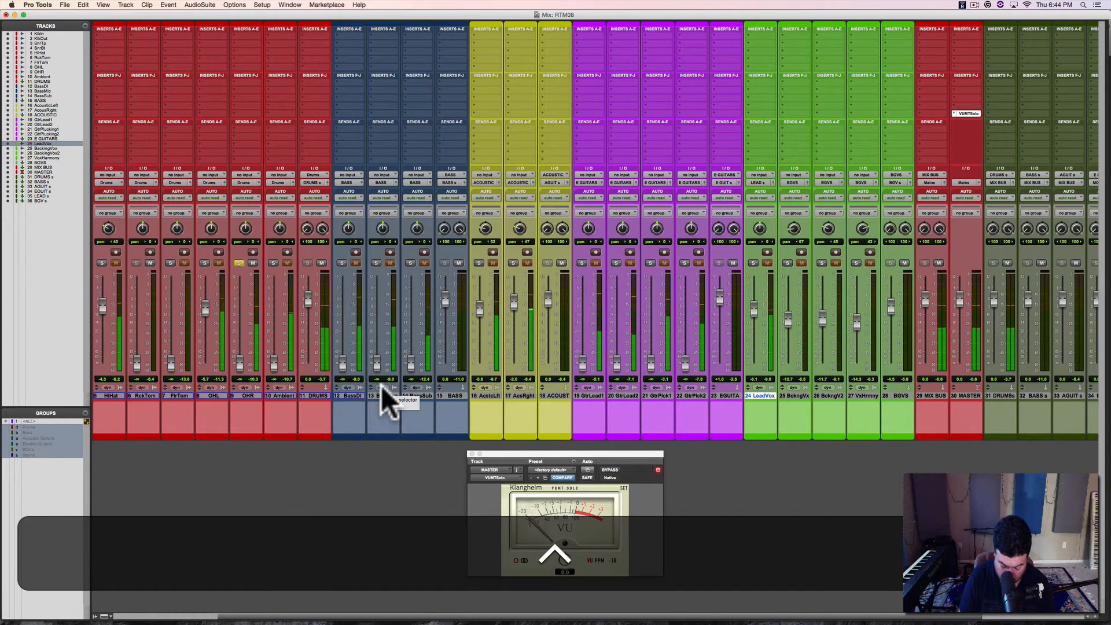
pyautogui.press('ctrl')
pyautogui.hotkey('ctrl', 'shift')
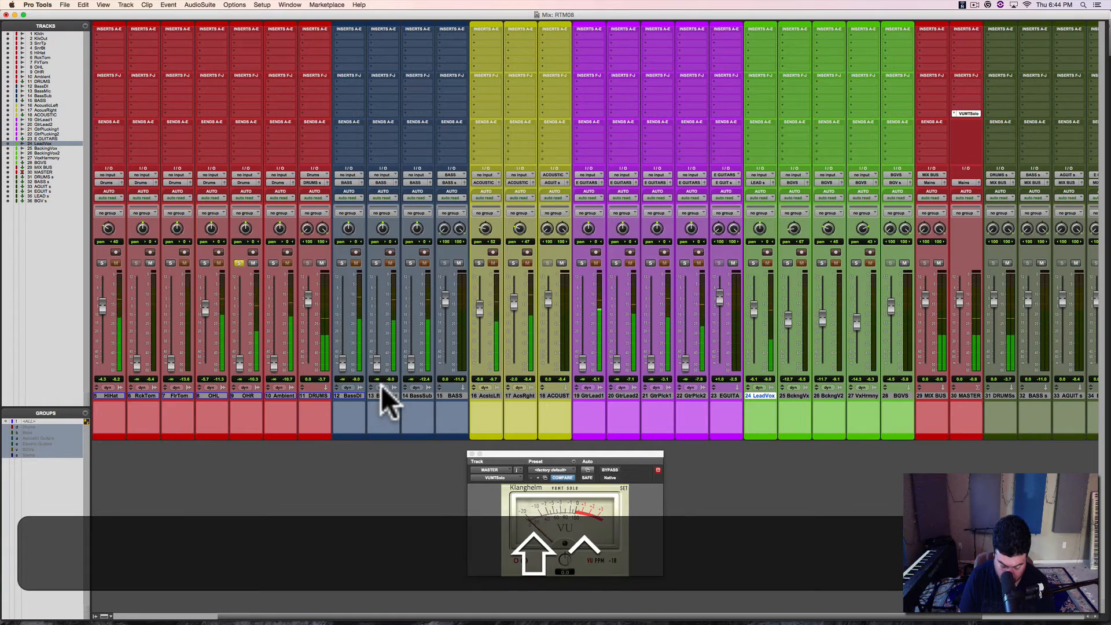
# Step: Toggle solo across all tracks at once
pyautogui.press('super')
pyautogui.press('alt')
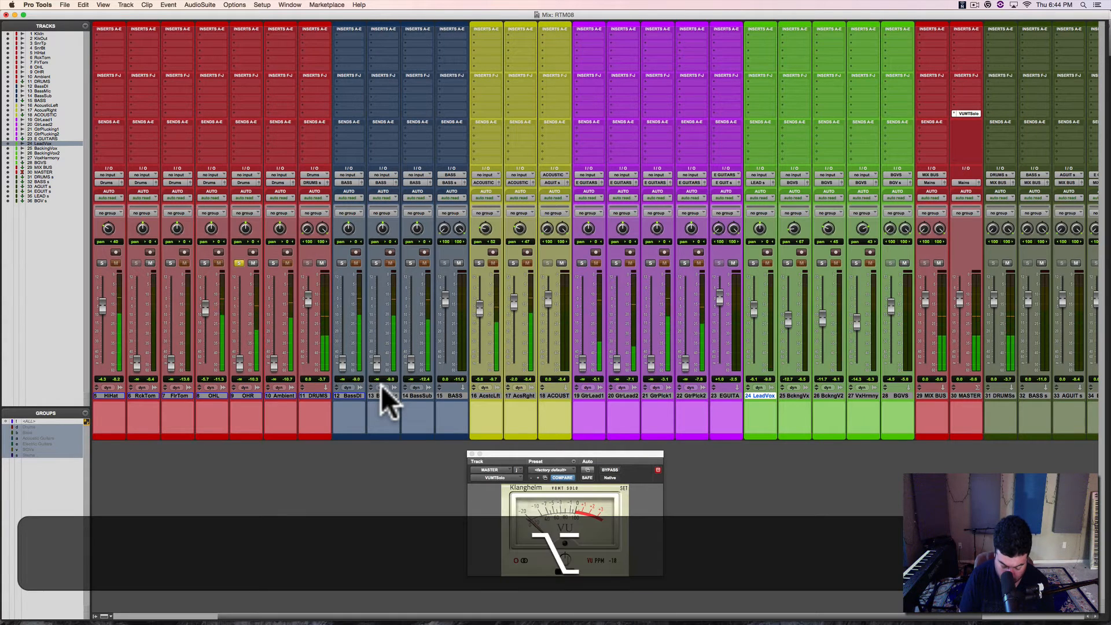
pyautogui.hotkey('alt', 's')
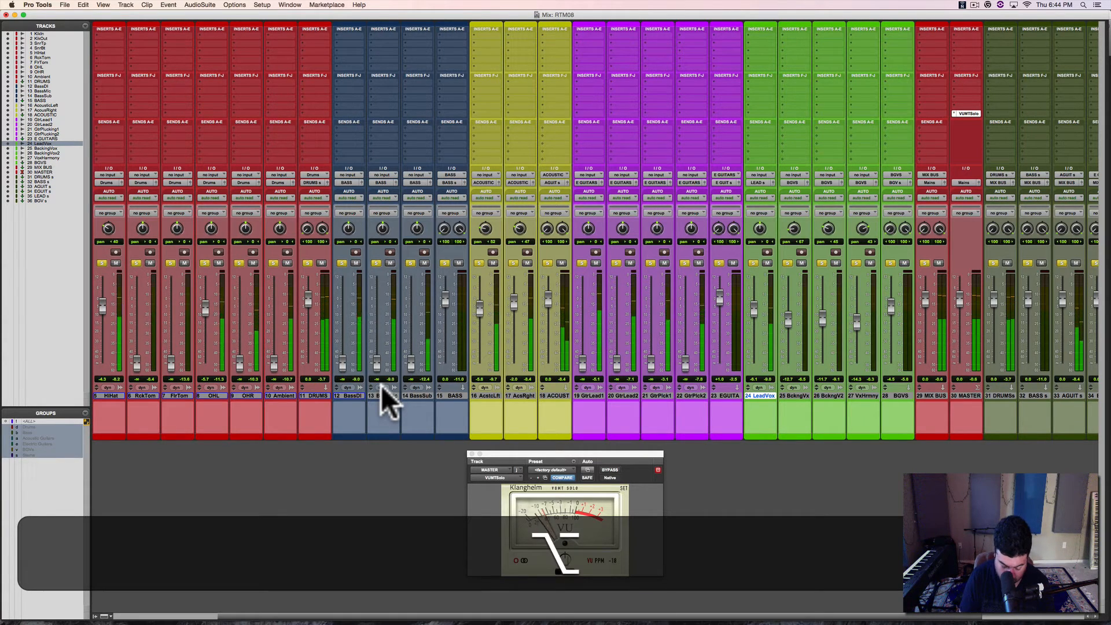
# Step: Clear all solos, and compare the OHR and OHL overhead microphones by soloing each alone during playback
pyautogui.hotkey('alt', 's')
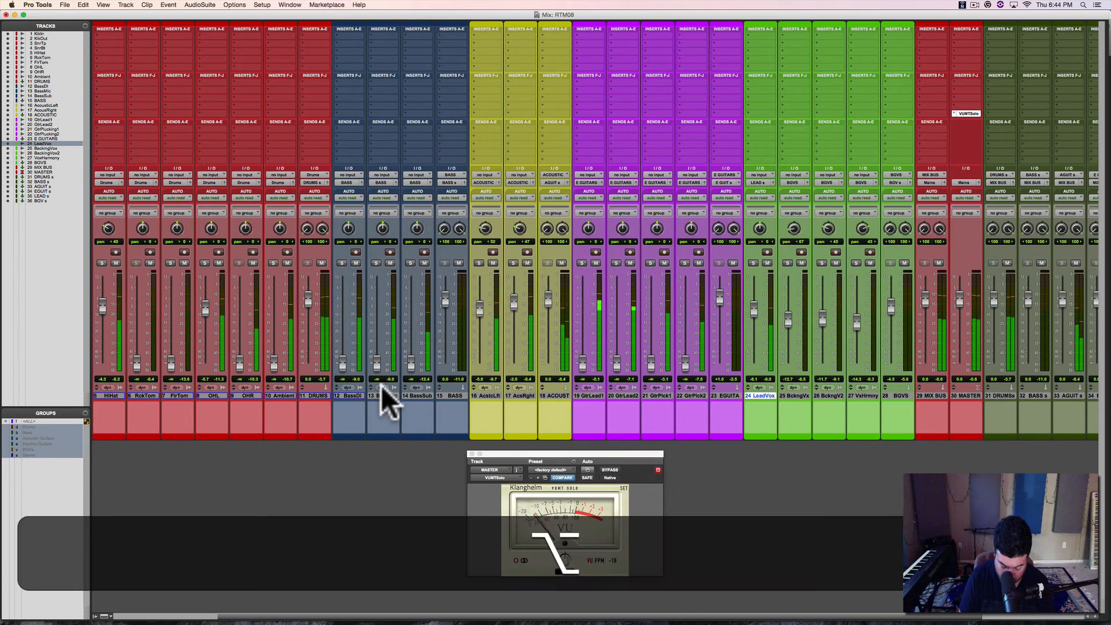
pyautogui.press('s')
pyautogui.hotkey('ctrl', 's')
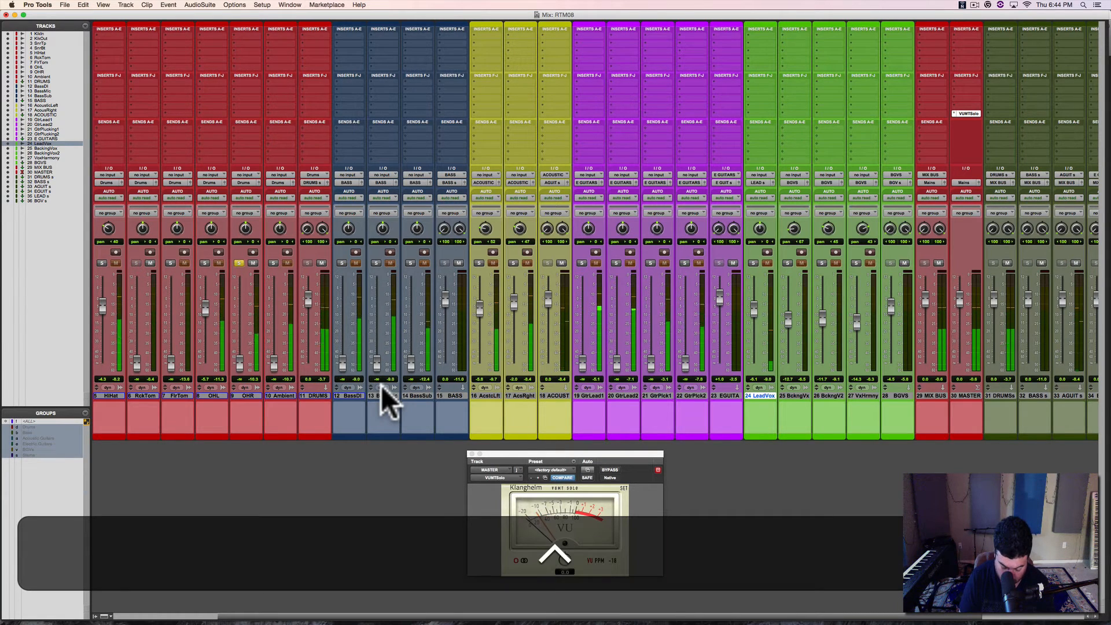
pyautogui.hotkey('ctrl', 's')
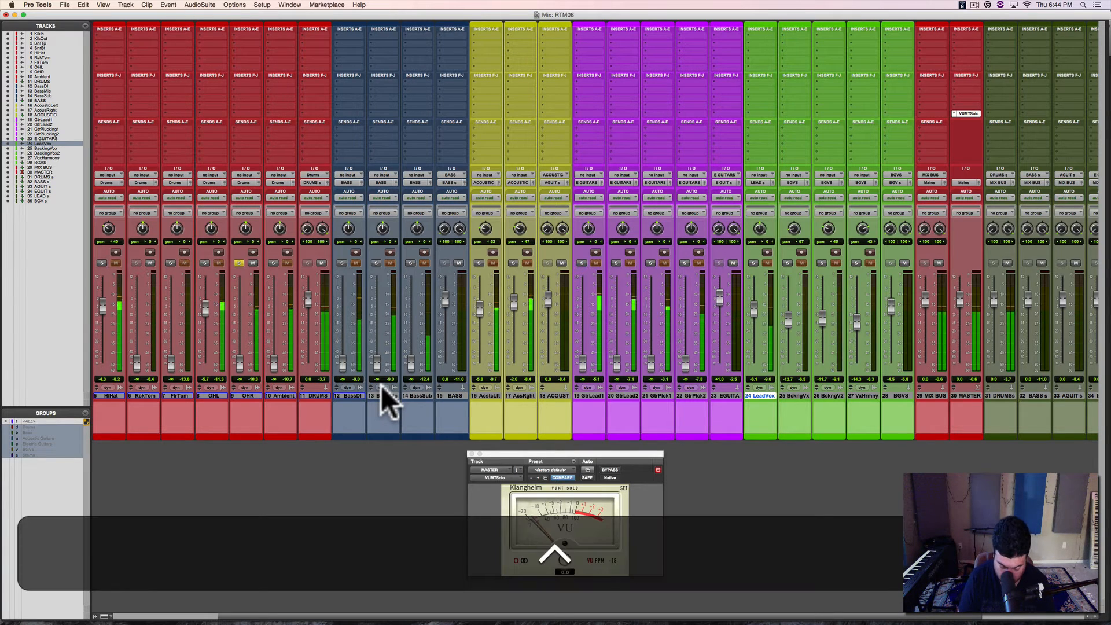
pyautogui.hotkey('ctrl', 'Up')
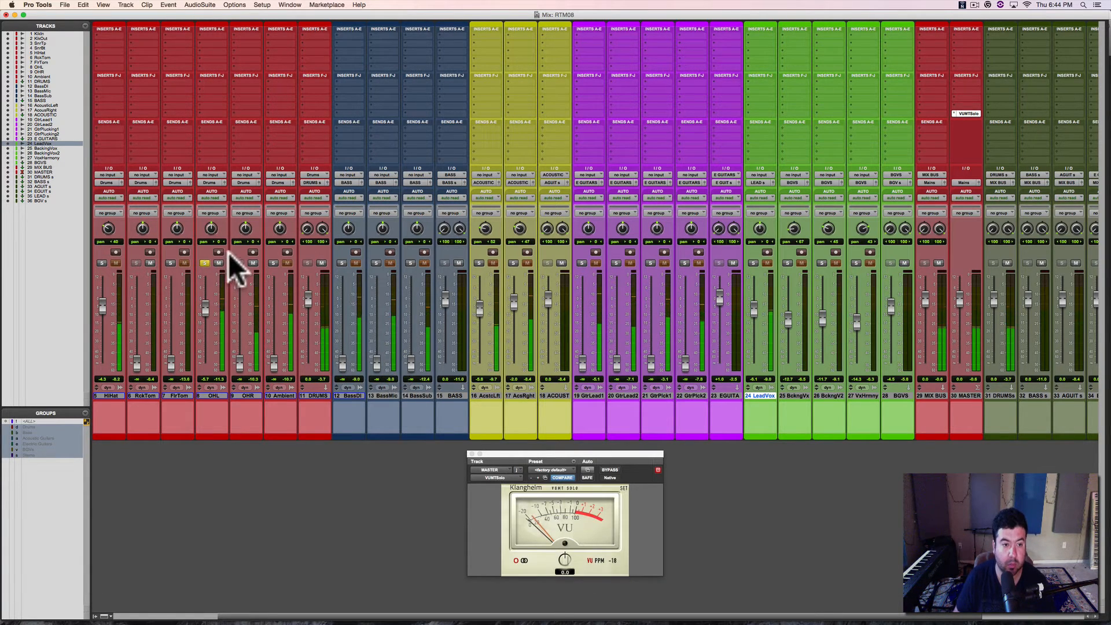
# Step: Add OHR to the solo while keeping OHL soloed so both overheads play together
pyautogui.keyDown('super'); pyautogui.click(236, 261); pyautogui.keyUp('super')
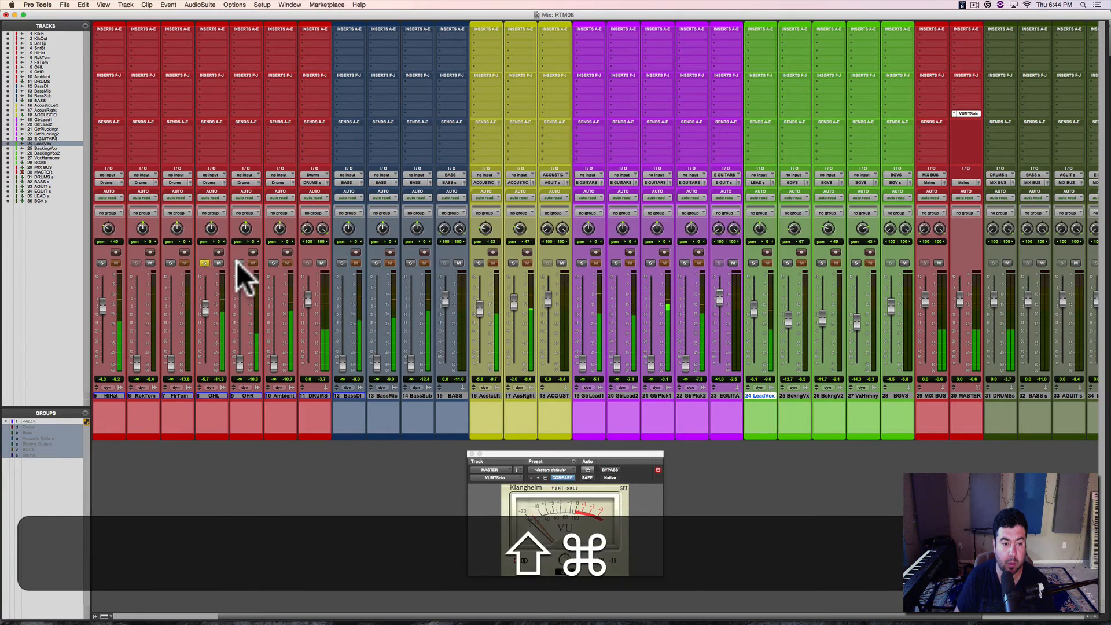
pyautogui.keyDown('shift'); pyautogui.keyDown('super'); pyautogui.click(237, 263); pyautogui.keyUp('super'); pyautogui.keyUp('shift')
pyautogui.keyDown('shift'); pyautogui.keyDown('super'); pyautogui.click(237, 263); pyautogui.keyUp('super'); pyautogui.keyUp('shift')
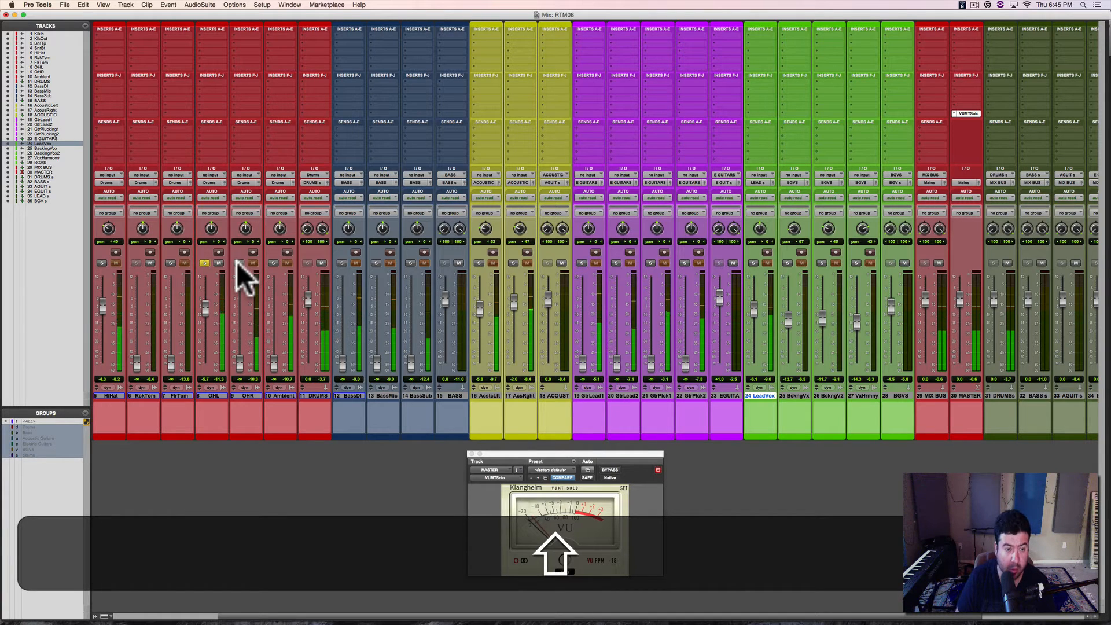
pyautogui.keyDown('shift'); pyautogui.click(238, 263); pyautogui.keyUp('shift')
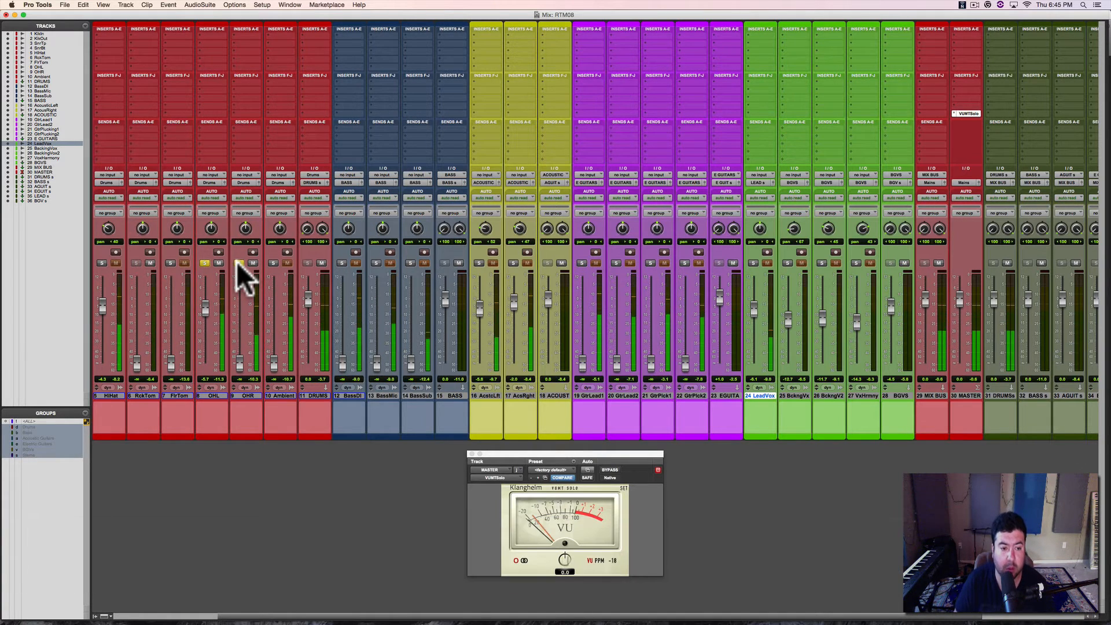
# Step: Raise the OHR fader close to the level of OHL, and pan the two overheads hard apart at 100 each
pyautogui.hscroll(-5, 238, 262)
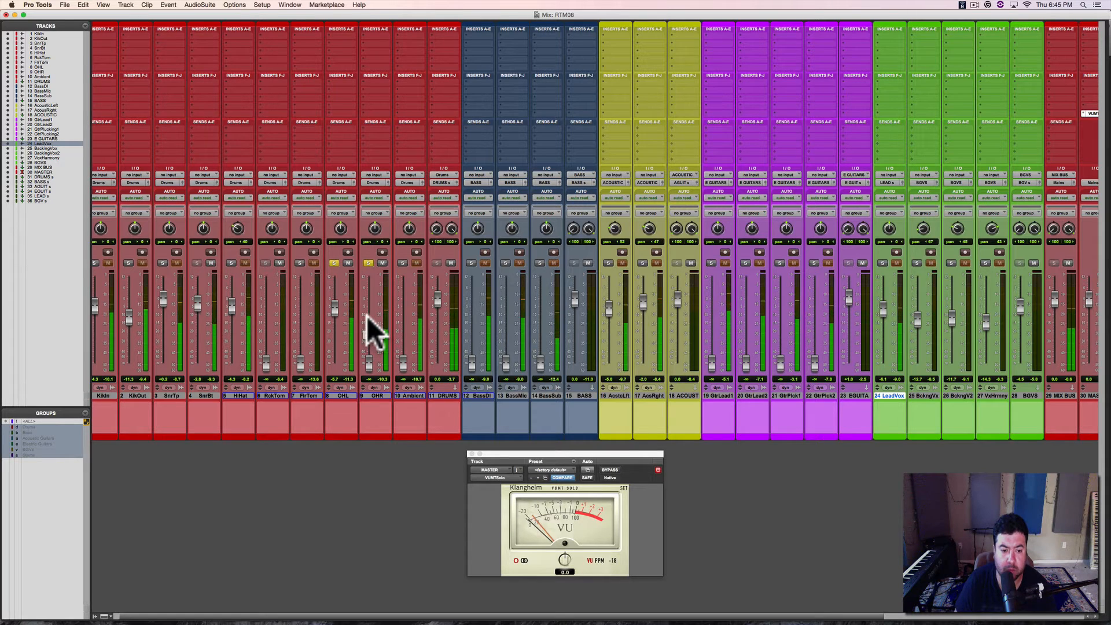
pyautogui.click(369, 360)
pyautogui.moveTo(368, 358); pyautogui.dragTo(368, 307)
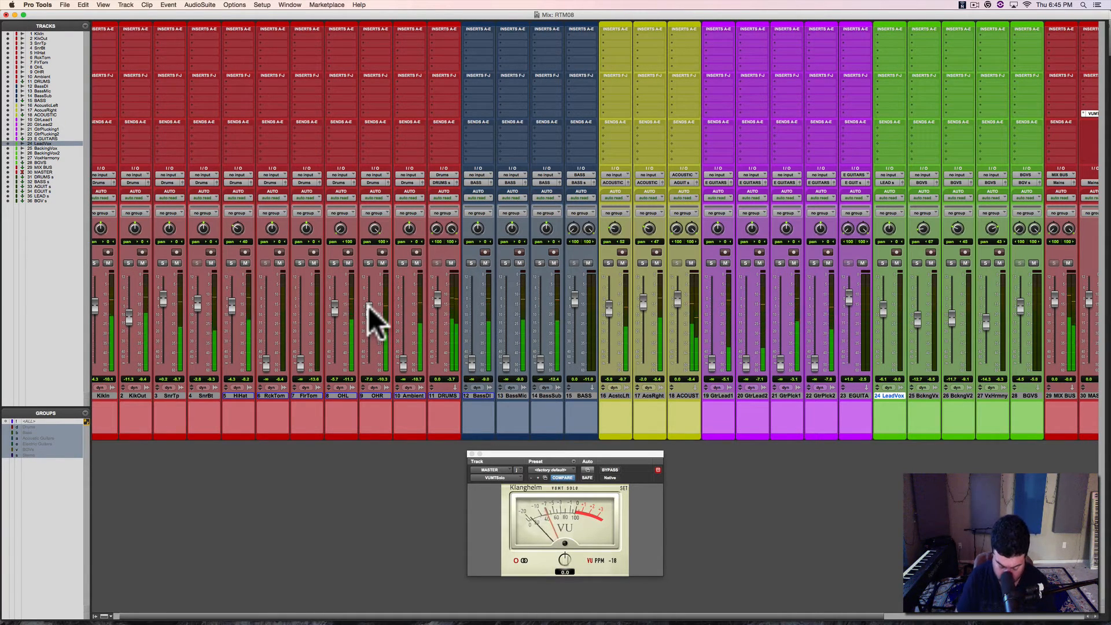
# Step: Balance the overheads against each other by soloing OHR alone and together with OHL, raising the OHR fader to about +1.7 dB
pyautogui.click(334, 262)
pyautogui.keyDown('shift'); pyautogui.click(366, 263); pyautogui.keyUp('shift')
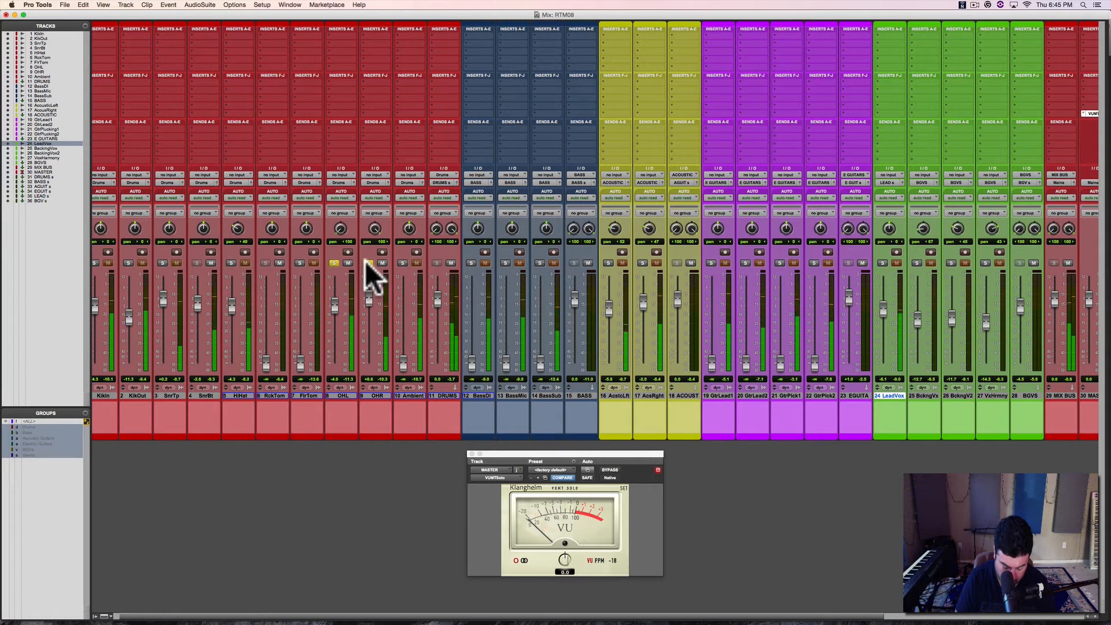
pyautogui.keyDown('alt'); pyautogui.click(366, 262); pyautogui.keyUp('alt')
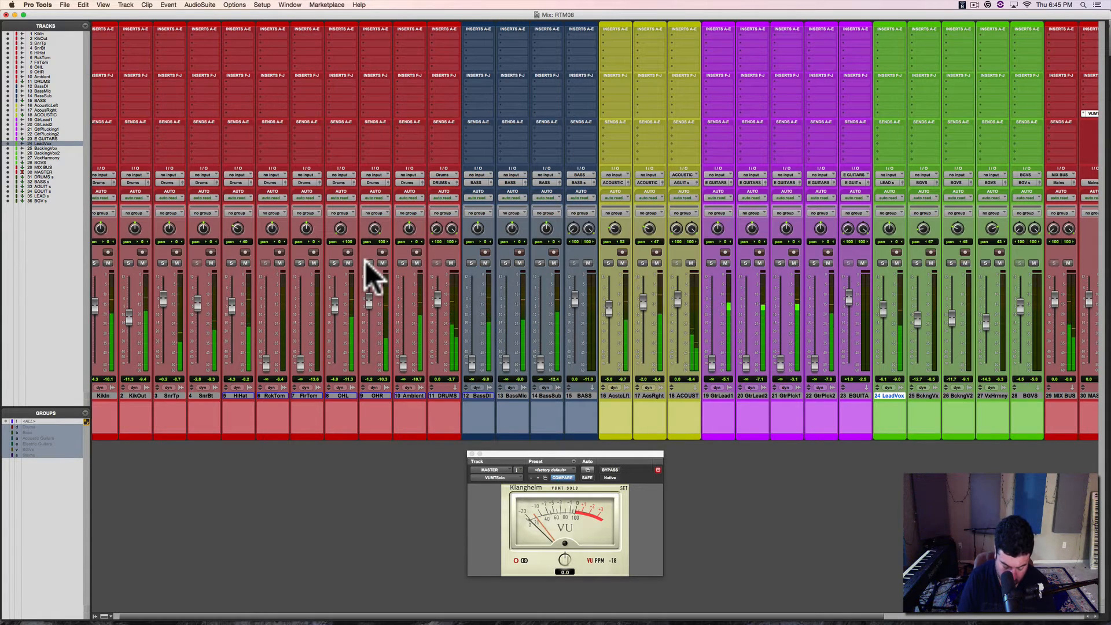
pyautogui.click(366, 261)
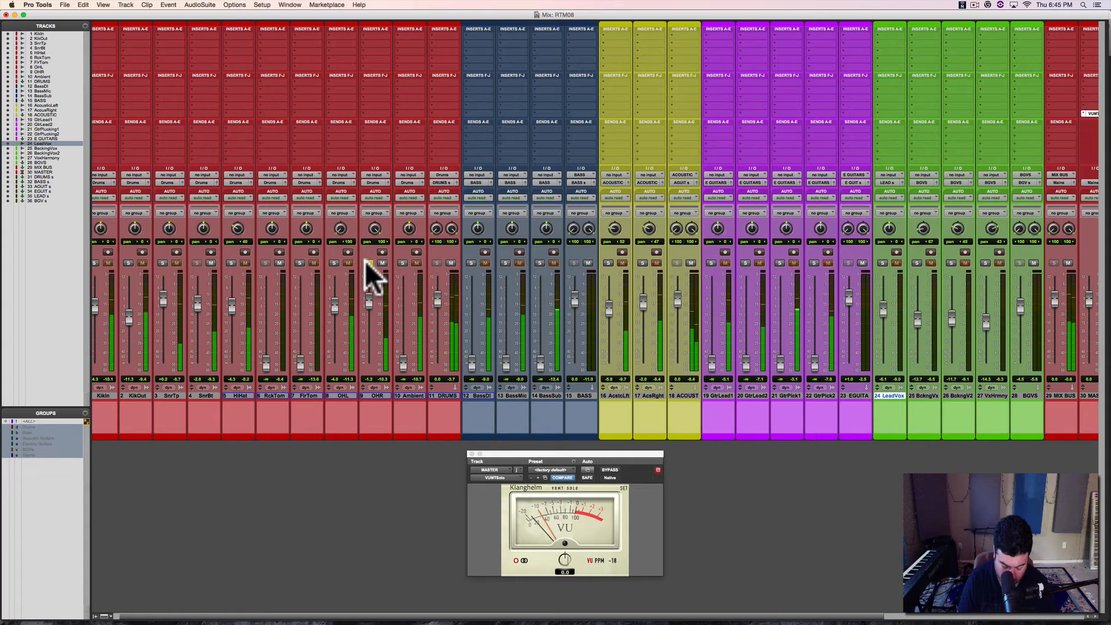
pyautogui.press('shift')
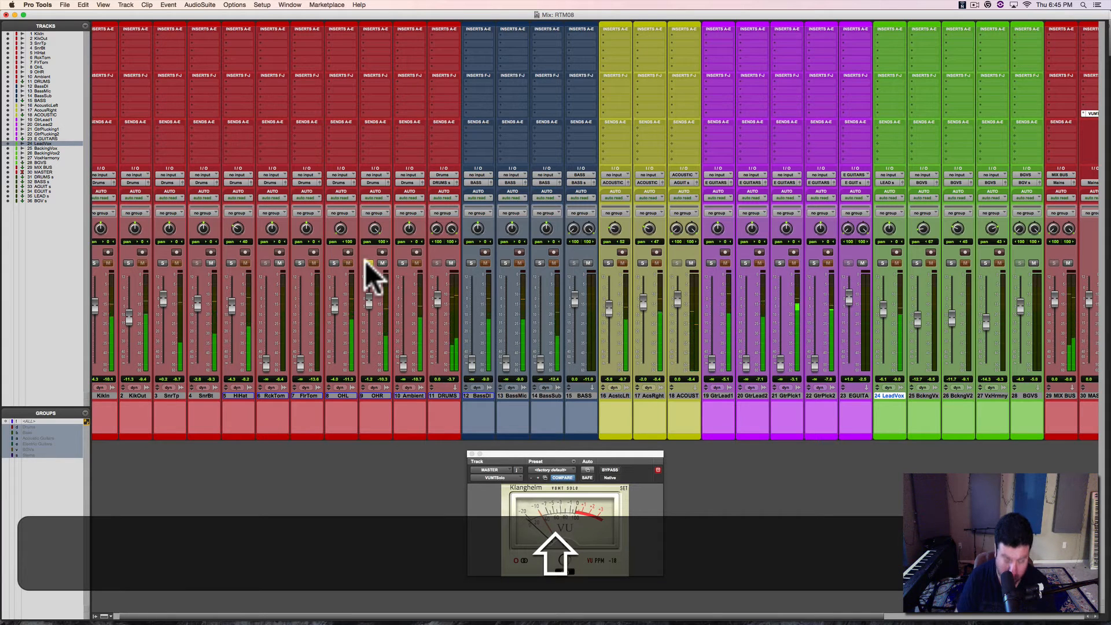
pyautogui.keyDown('shift'); pyautogui.click(329, 262); pyautogui.keyUp('shift')
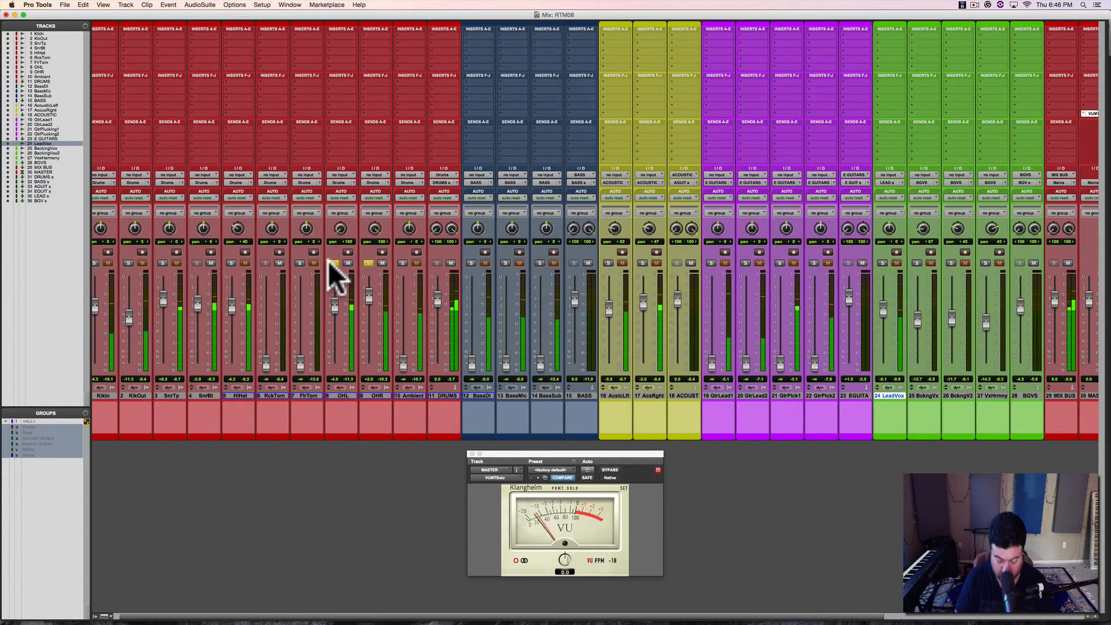
# Step: Adjust the clip gain of the OHR-01 clip in the Edit window and raise the OHL fader to about -0.9 dB
pyautogui.press('super+equal')
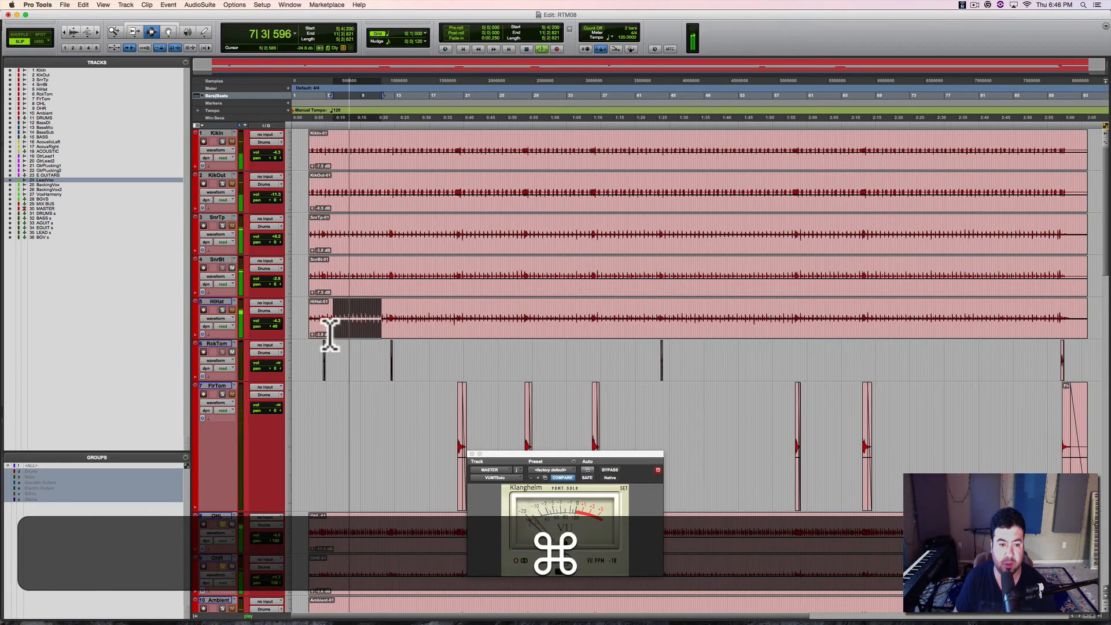
pyautogui.scroll(-5, 323, 382)
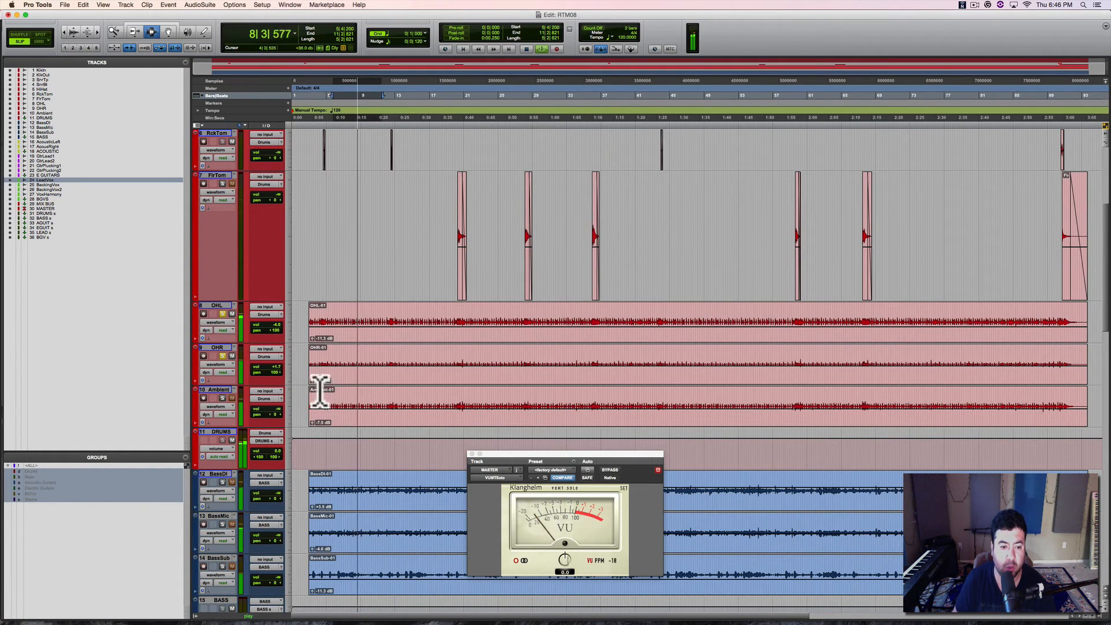
pyautogui.click(313, 379)
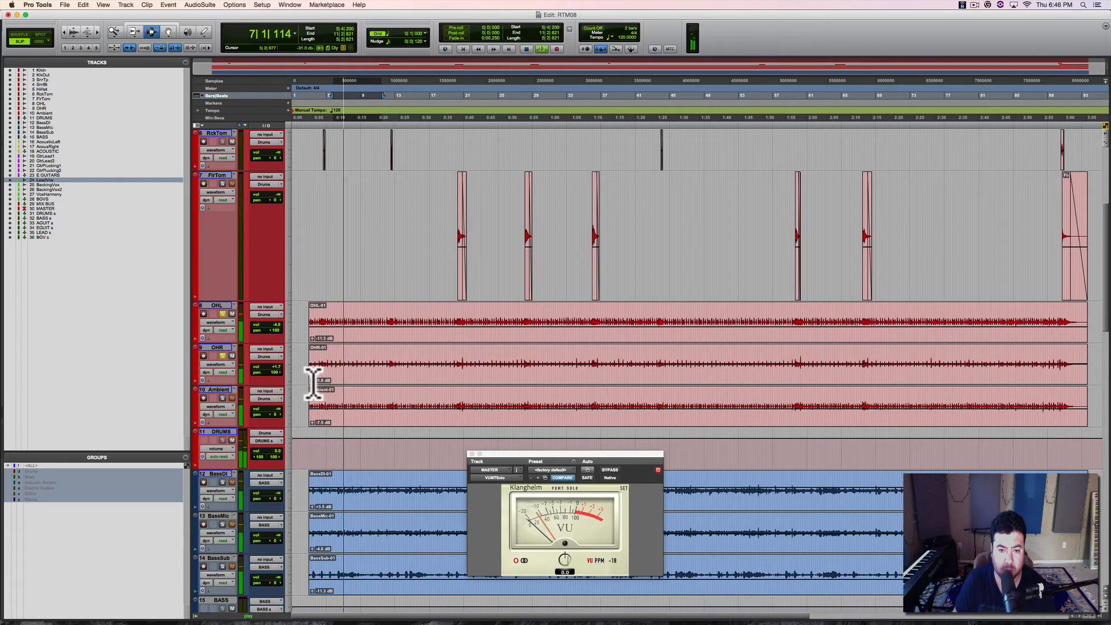
pyautogui.press('super+equal')
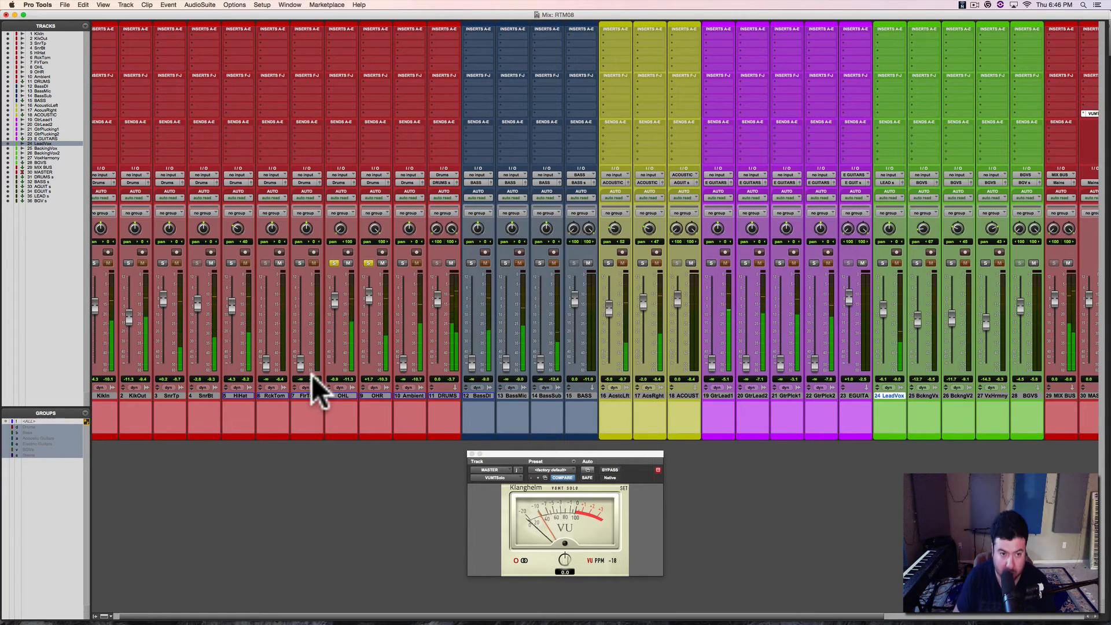
pyautogui.press('super+equal')
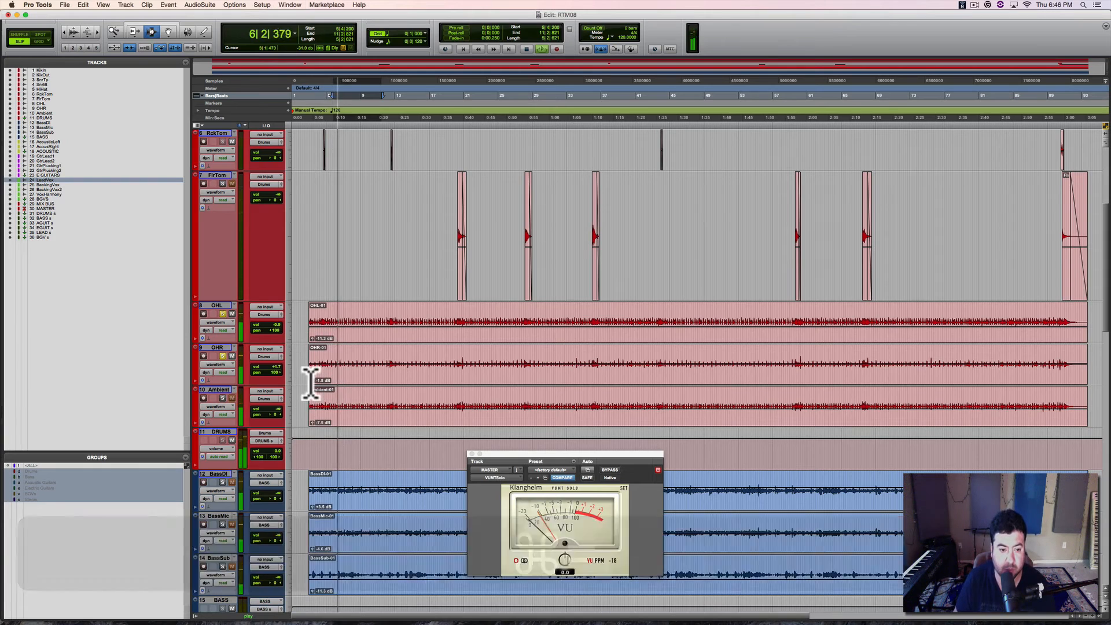
pyautogui.moveTo(313, 379); pyautogui.dragTo(311, 378)
pyautogui.press('super+equal')
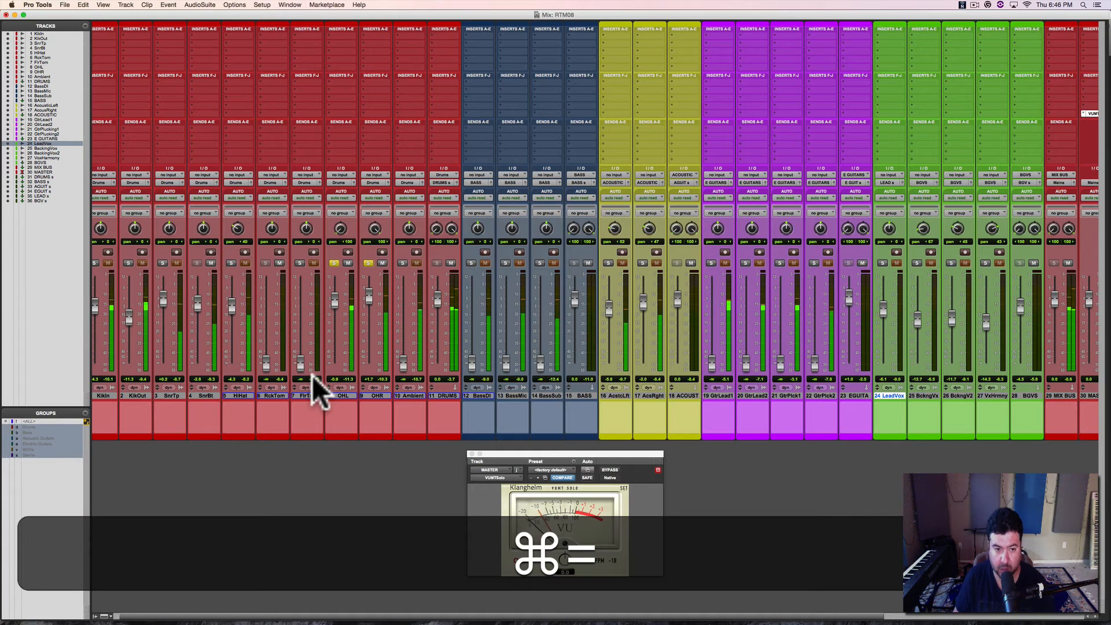
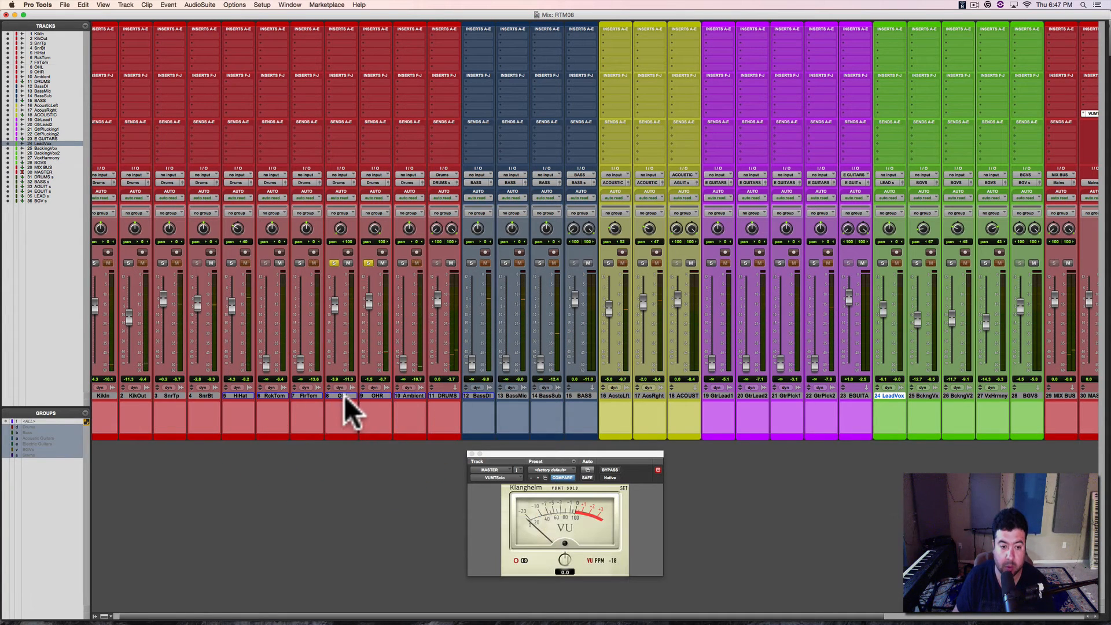
# Step: Route the OHL and OHR outputs together to a new stereo Aux Input track named "Over heads", created next to them
pyautogui.click(344, 395)
pyautogui.keyDown('shift'); pyautogui.click(370, 396); pyautogui.keyUp('shift')
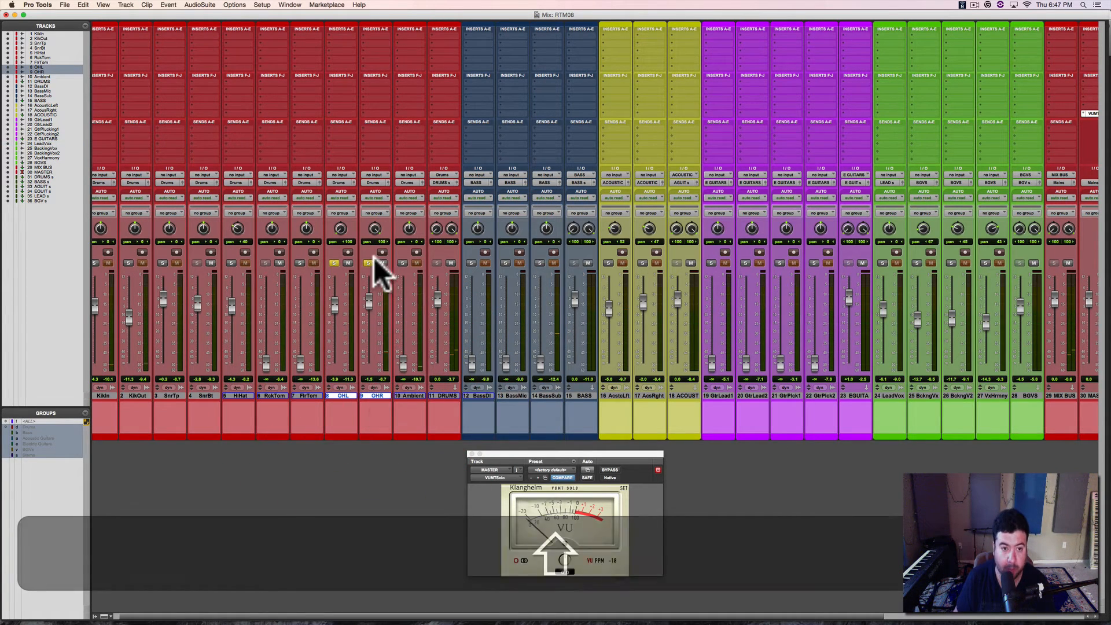
pyautogui.hotkey('shift', 's')
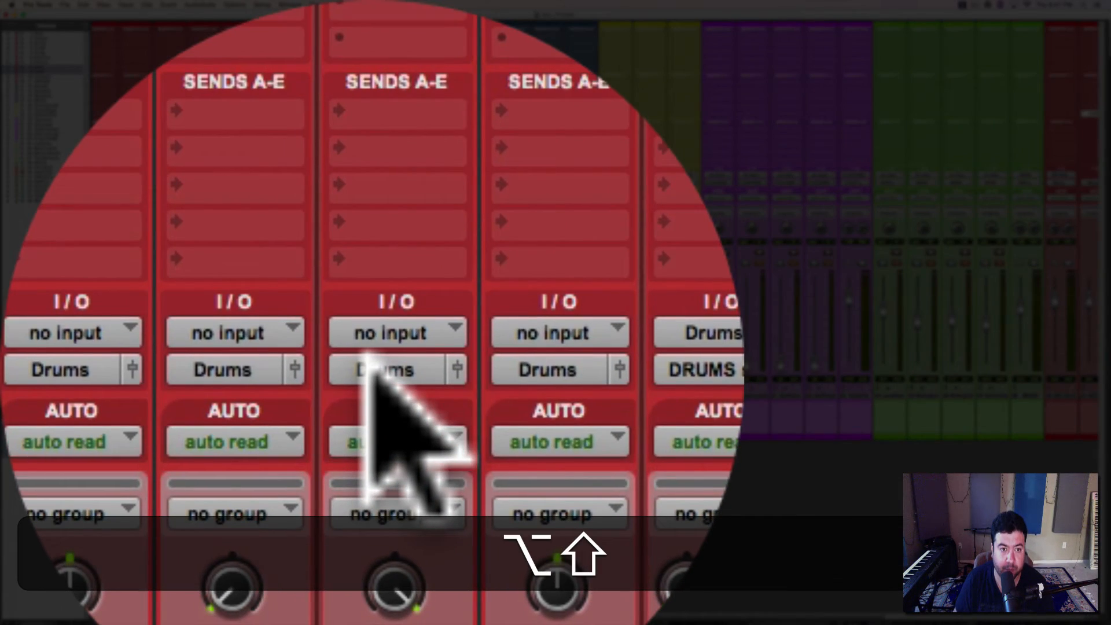
pyautogui.keyDown('alt'); pyautogui.keyDown('shift'); pyautogui.click(366, 356); pyautogui.keyUp('shift'); pyautogui.keyUp('alt')
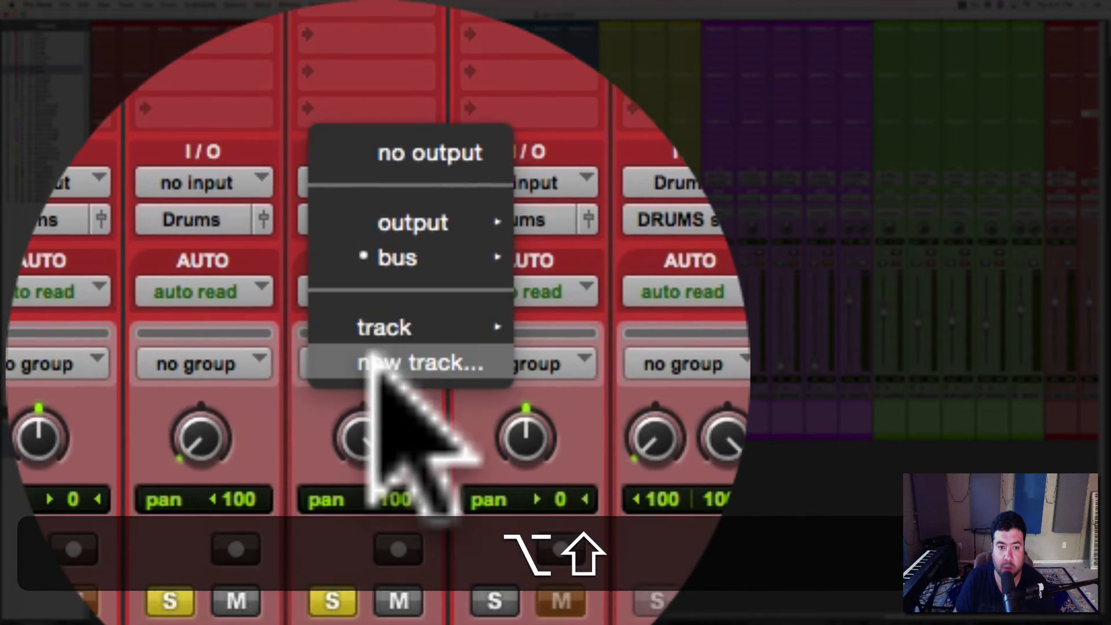
pyautogui.click(370, 362)
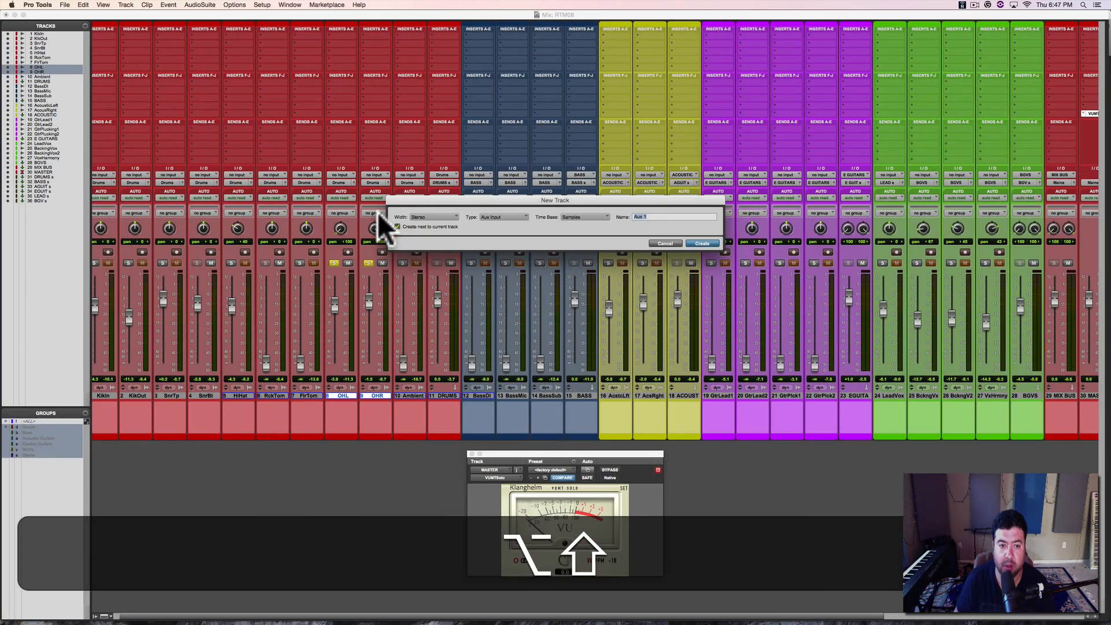
pyautogui.write('Ov')
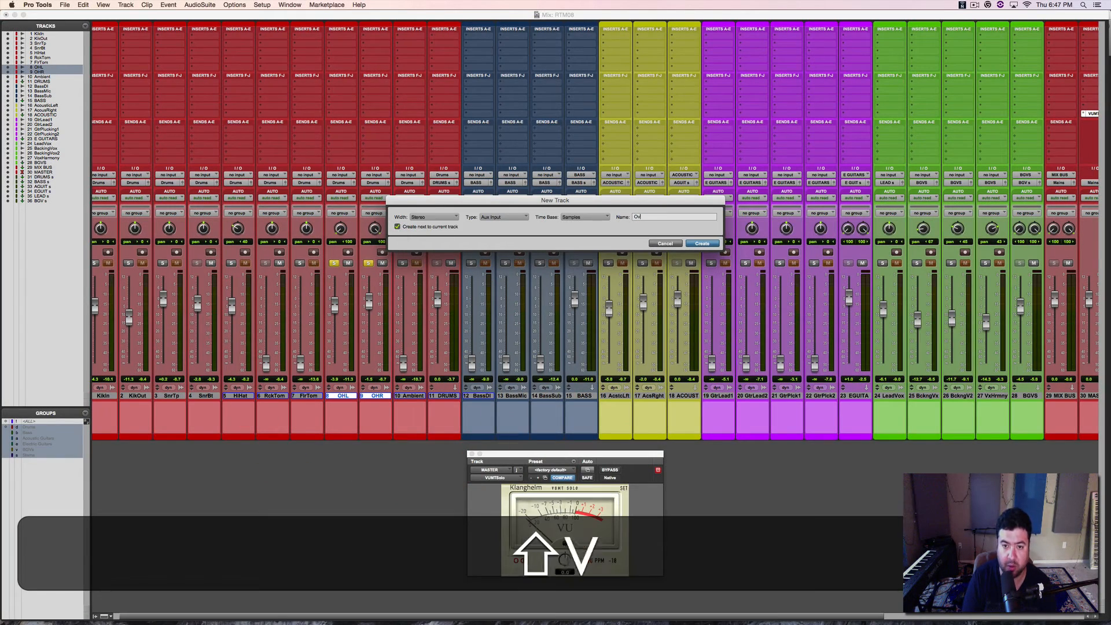
pyautogui.write('erhead')
pyautogui.press('BackSpace')
pyautogui.press('BackSpace')
pyautogui.press('BackSpace')
pyautogui.press('BackSpace')
pyautogui.write('he')
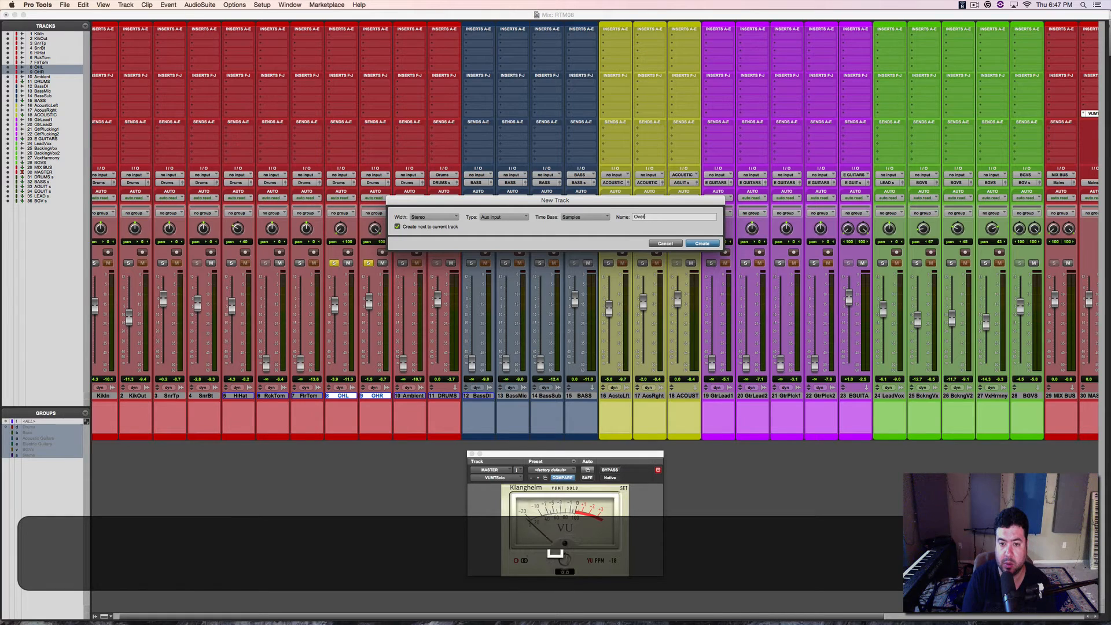
pyautogui.write('ads')
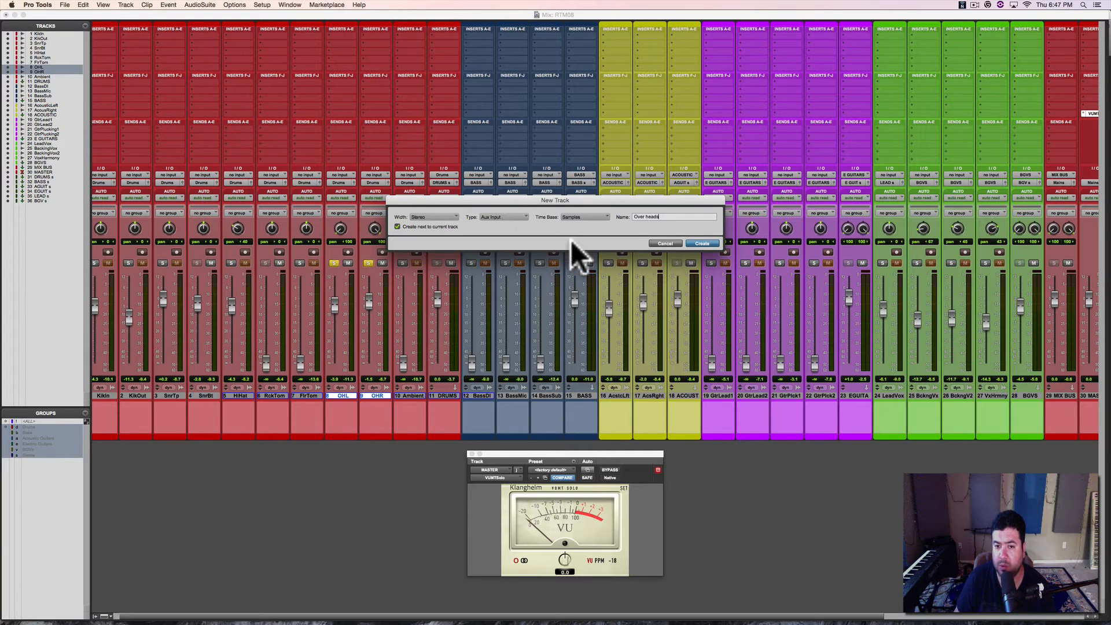
pyautogui.click(701, 243)
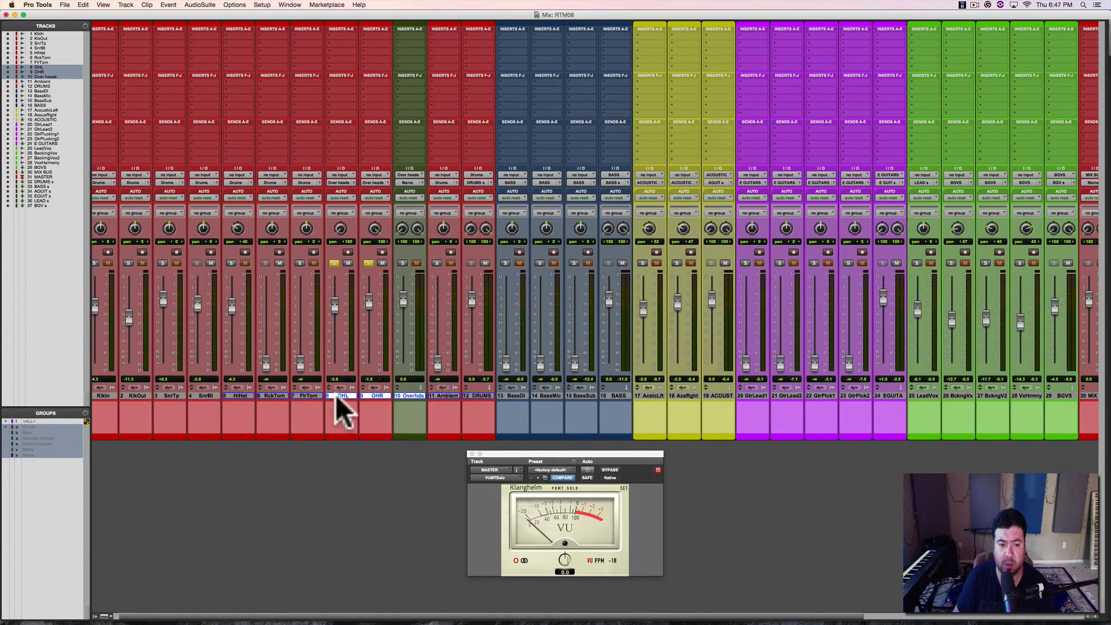
# Step: Take both overhead tracks, OHL and OHR, out of solo
pyautogui.rightClick(343, 393)
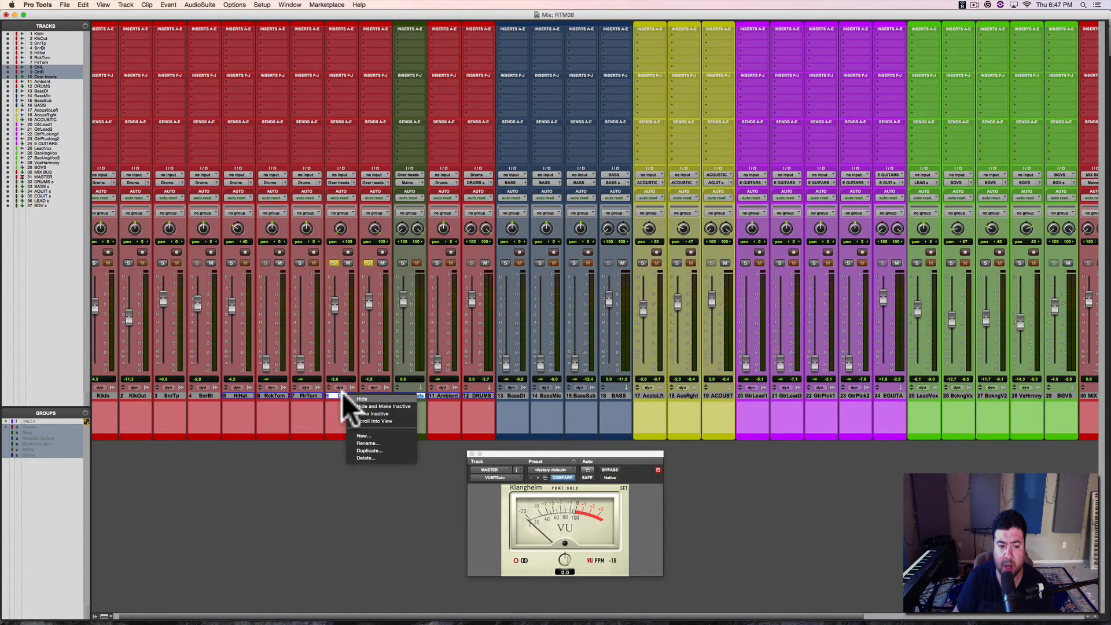
pyautogui.click(333, 262)
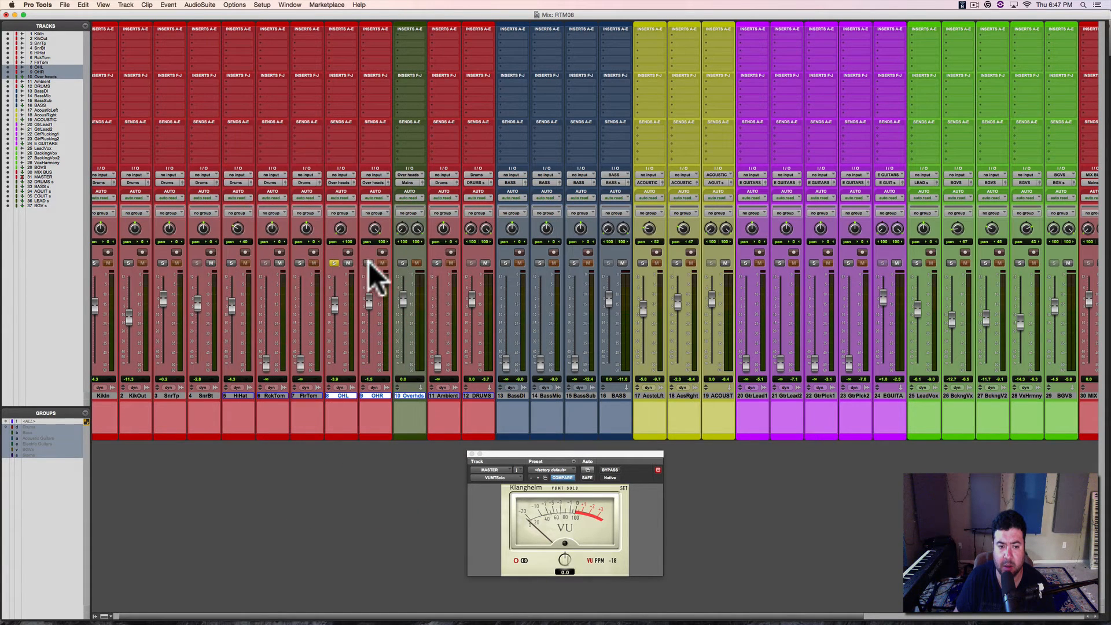
pyautogui.click(369, 262)
pyautogui.click(333, 263)
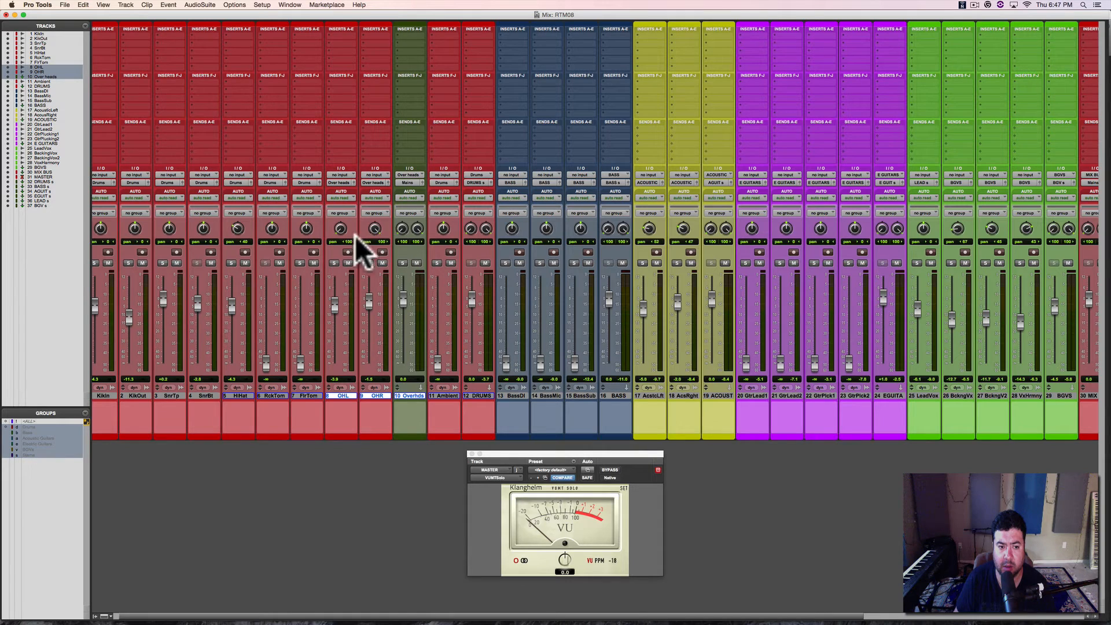
# Step: Select the OHL and OHR tracks together and hide them from the mixer
pyautogui.keyDown('alt'); pyautogui.click(353, 394); pyautogui.keyUp('alt')
pyautogui.click(346, 393)
pyautogui.keyDown('shift'); pyautogui.click(370, 394); pyautogui.keyUp('shift')
pyautogui.rightClick(369, 395)
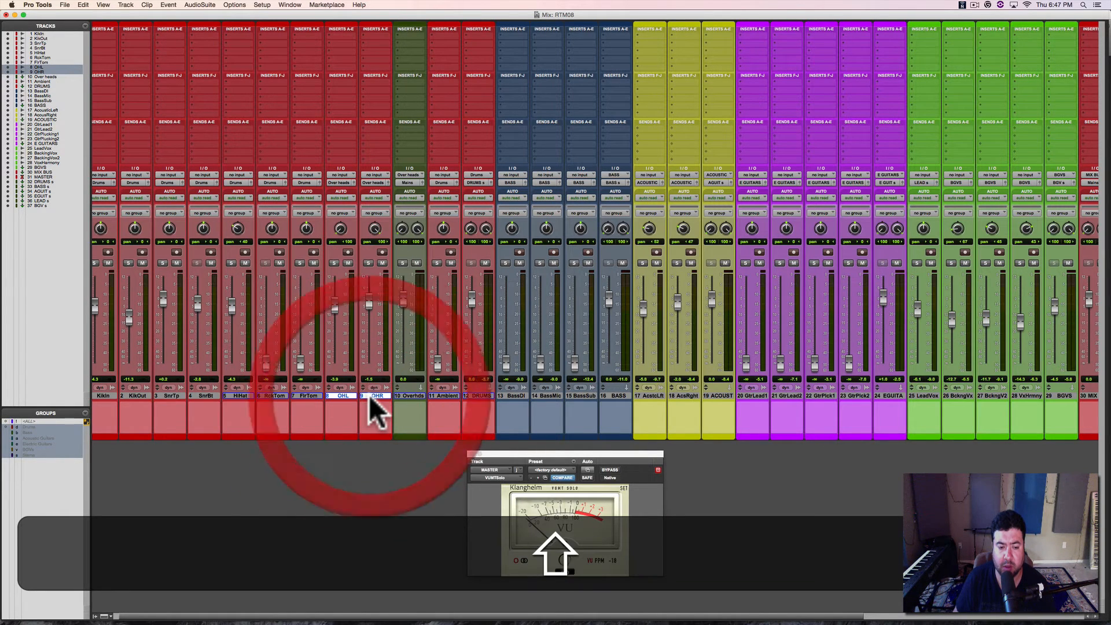
pyautogui.click(384, 405)
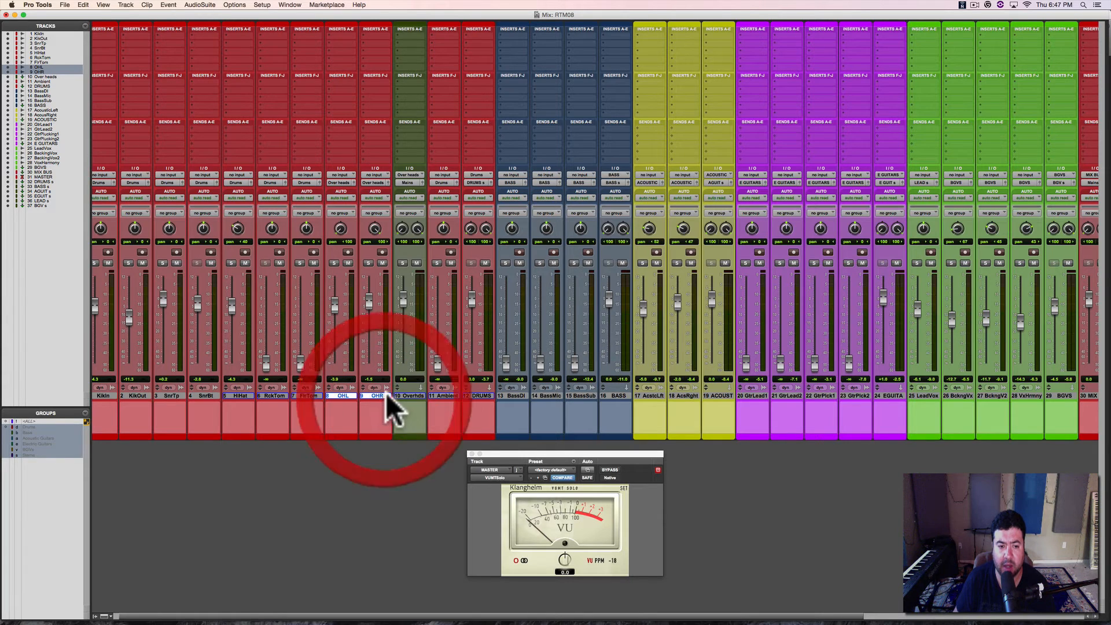
pyautogui.click(352, 395)
# Step: Color the Over heads aux track red like the other drum tracks and route its output to the Drums bus
pyautogui.doubleClick(343, 435)
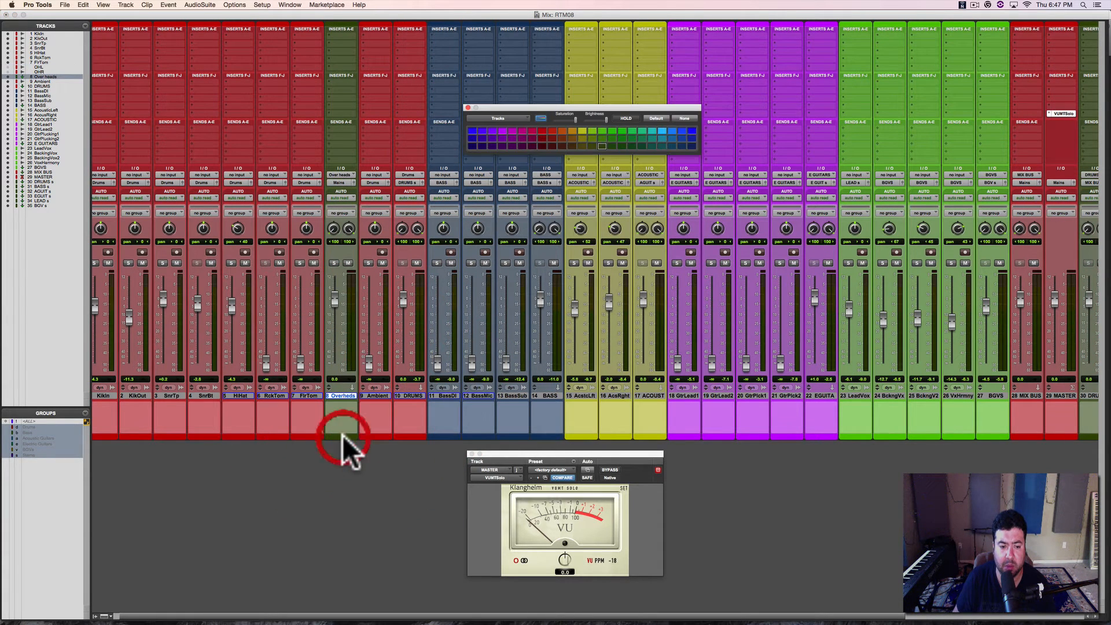
pyautogui.click(542, 130)
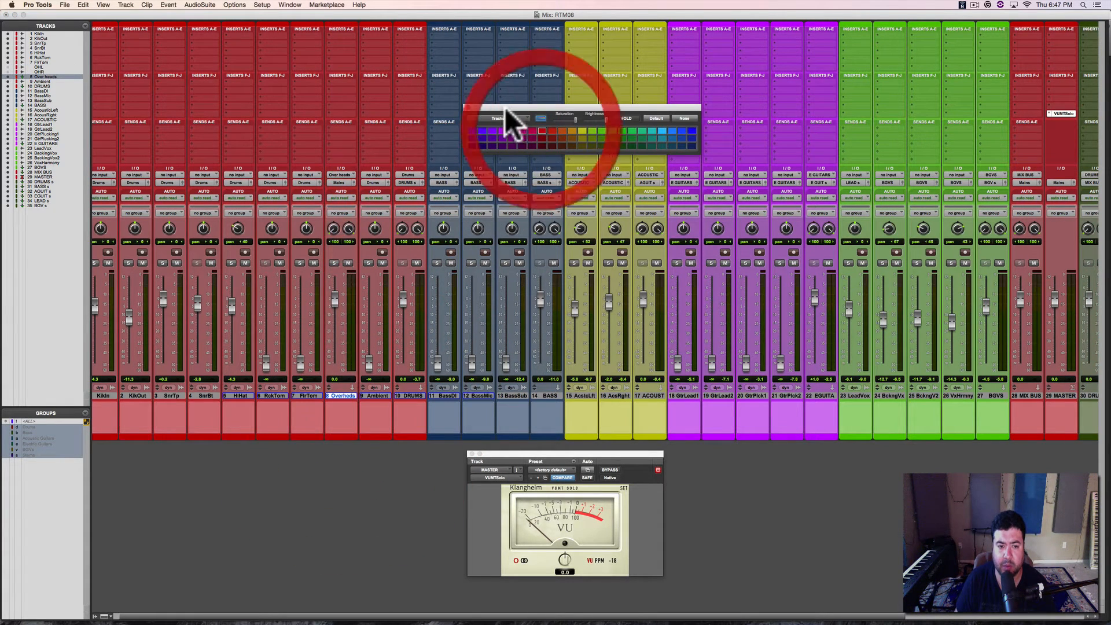
pyautogui.click(468, 108)
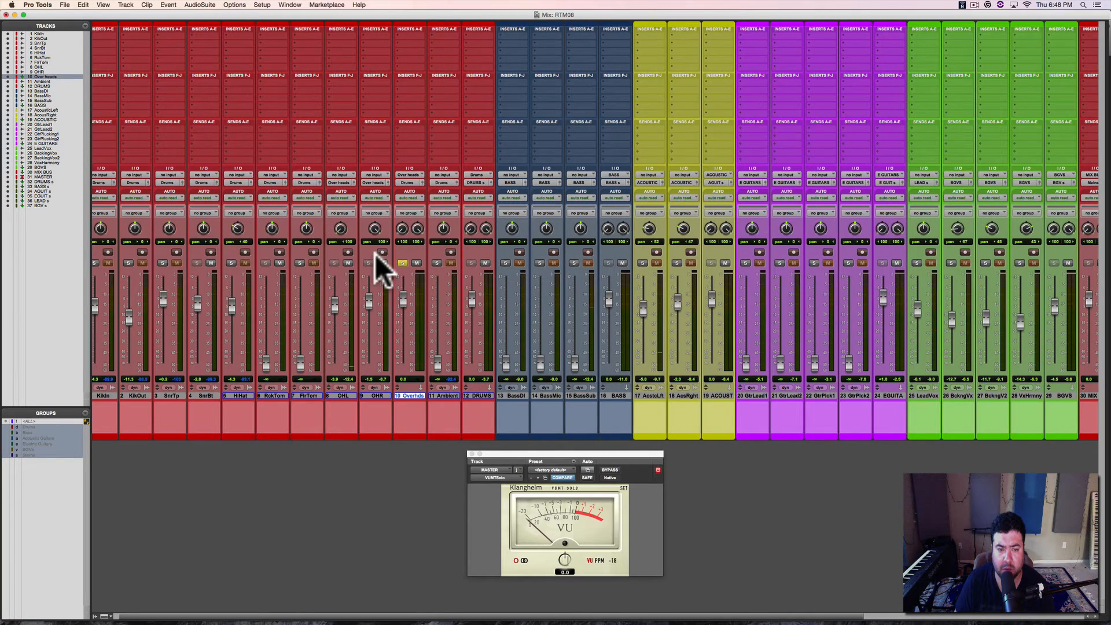
# Step: Play the session briefly with the Over heads aux soloed to check its signal, and release the solo
pyautogui.press('space')
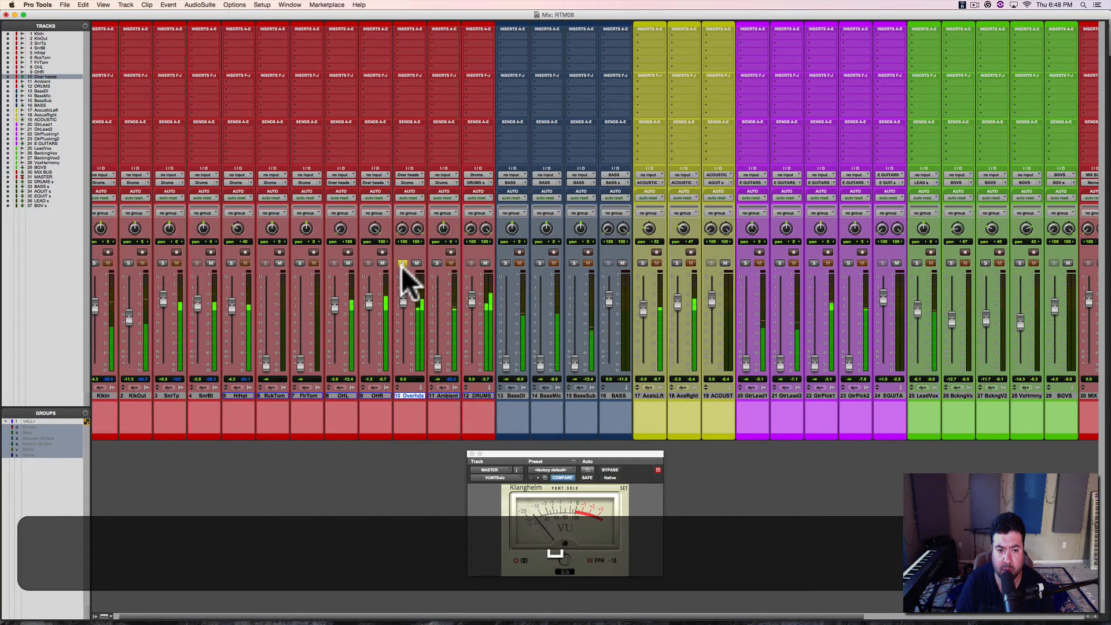
pyautogui.click(403, 264)
pyautogui.press('space')
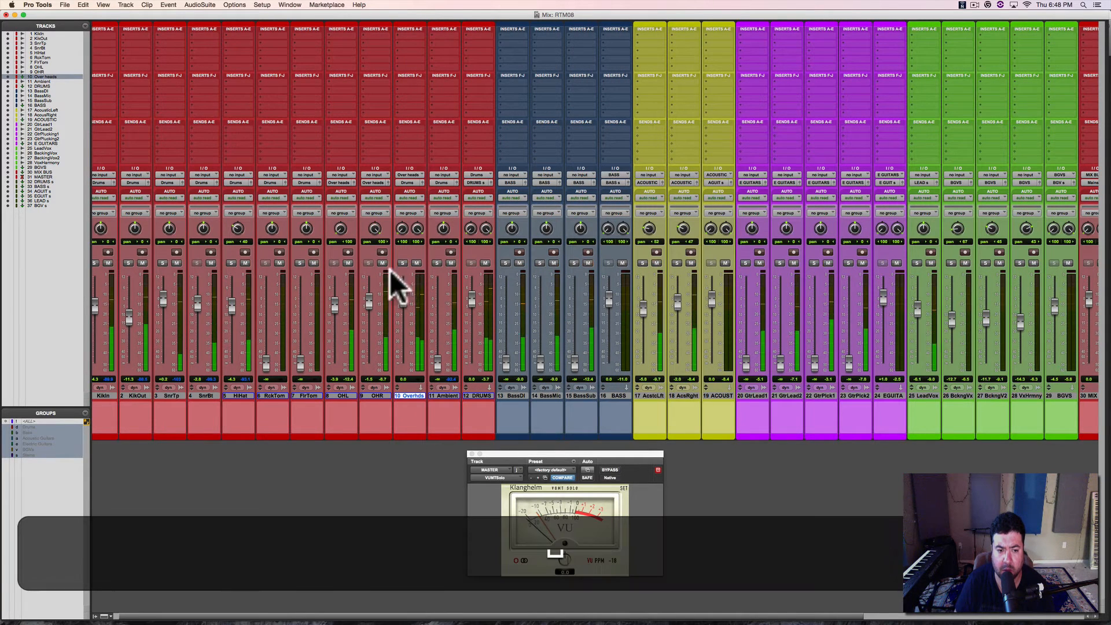
# Step: Hide the individual OHL and OHR tracks, leaving the Over heads aux in the mixer
pyautogui.click(348, 395)
pyautogui.keyDown('shift'); pyautogui.click(373, 395); pyautogui.keyUp('shift')
pyautogui.rightClick(373, 396)
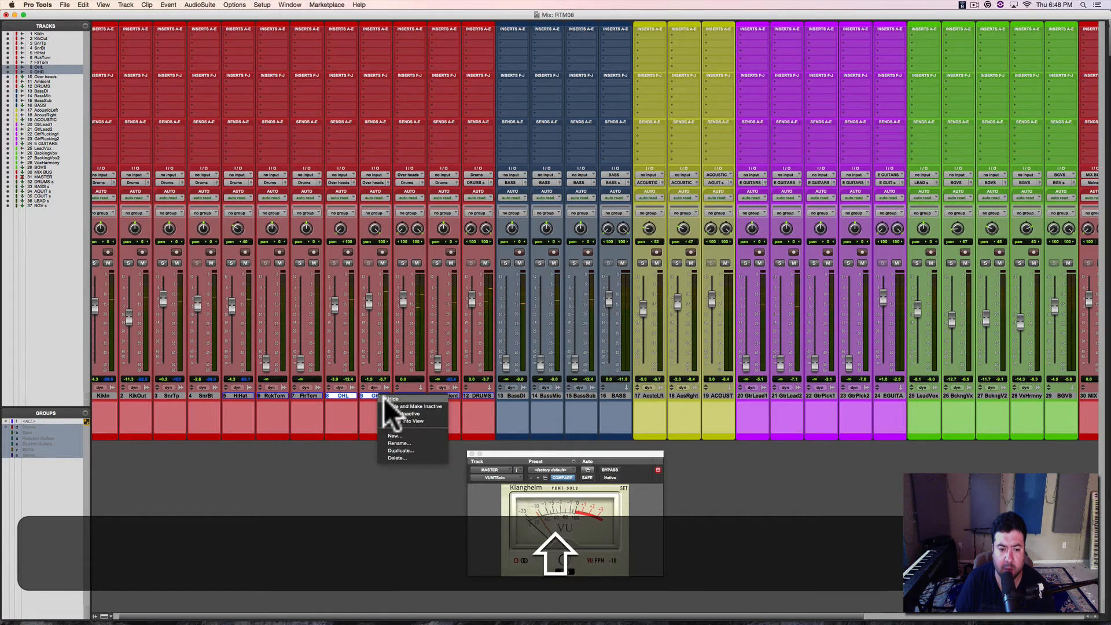
pyautogui.click(391, 400)
# Step: Reactivate the suspended track groups during playback and check the Over heads solo against the Drums group
pyautogui.press('space')
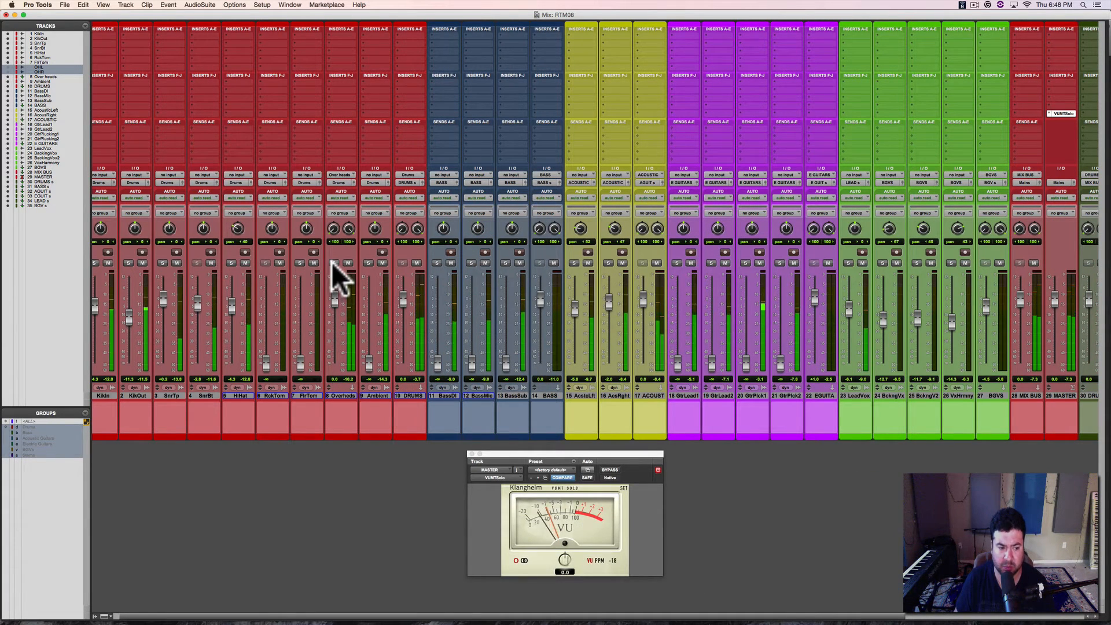
pyautogui.press('shift')
pyautogui.press('shift+super+g')
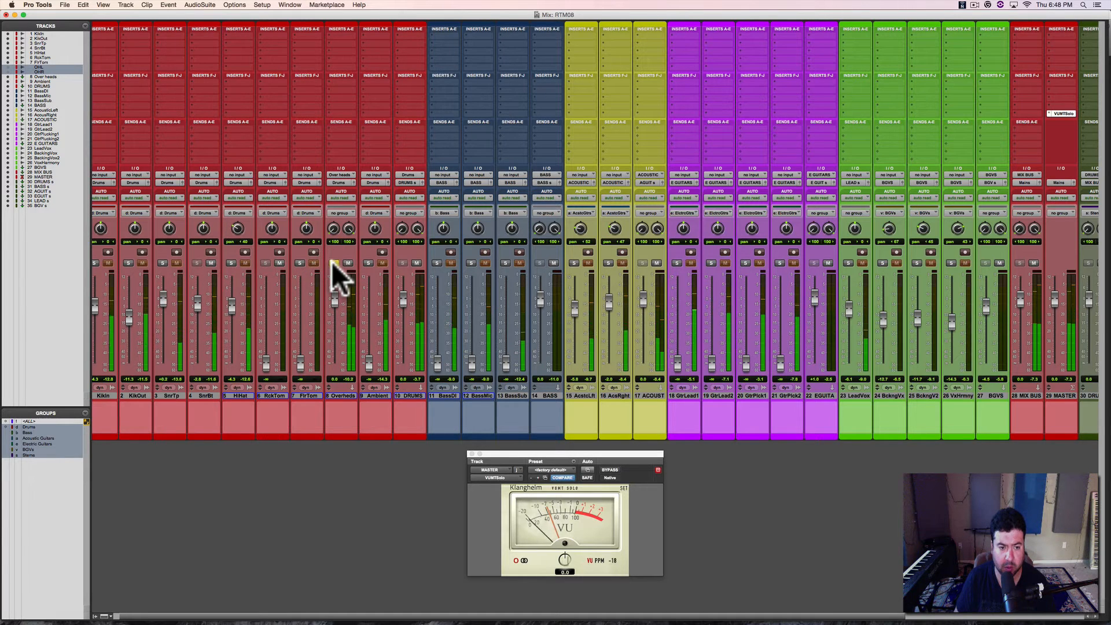
pyautogui.click(334, 264)
pyautogui.press('space')
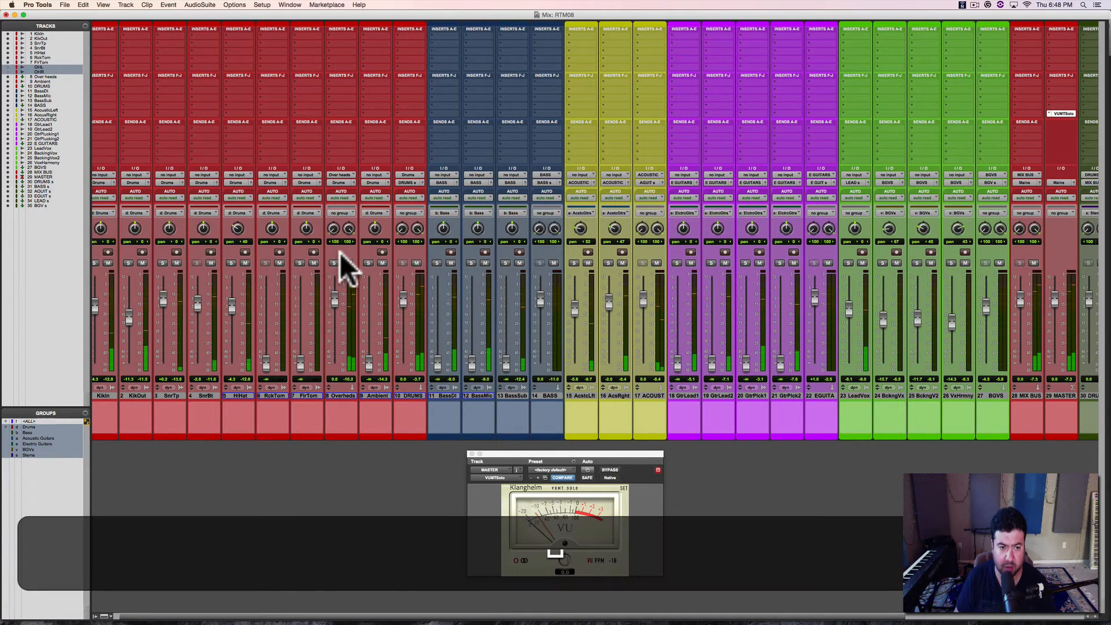
# Step: Leave only the Drums group active and modify it to include the Over heads track
pyautogui.keyDown('alt'); pyautogui.click(29, 428); pyautogui.keyUp('alt')
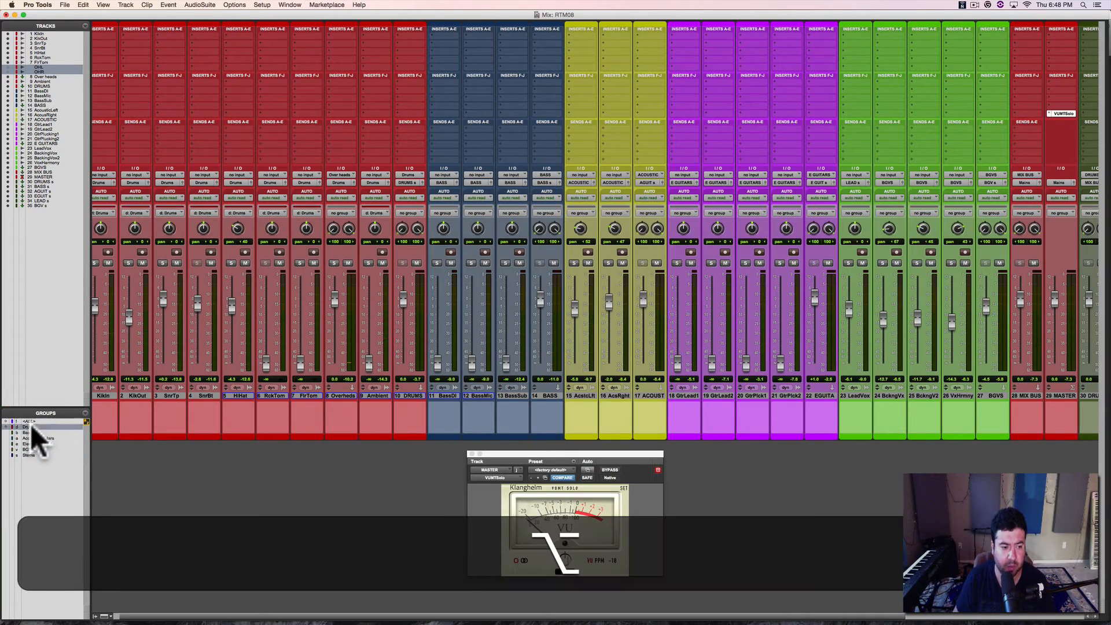
pyautogui.click(85, 413)
pyautogui.click(65, 444)
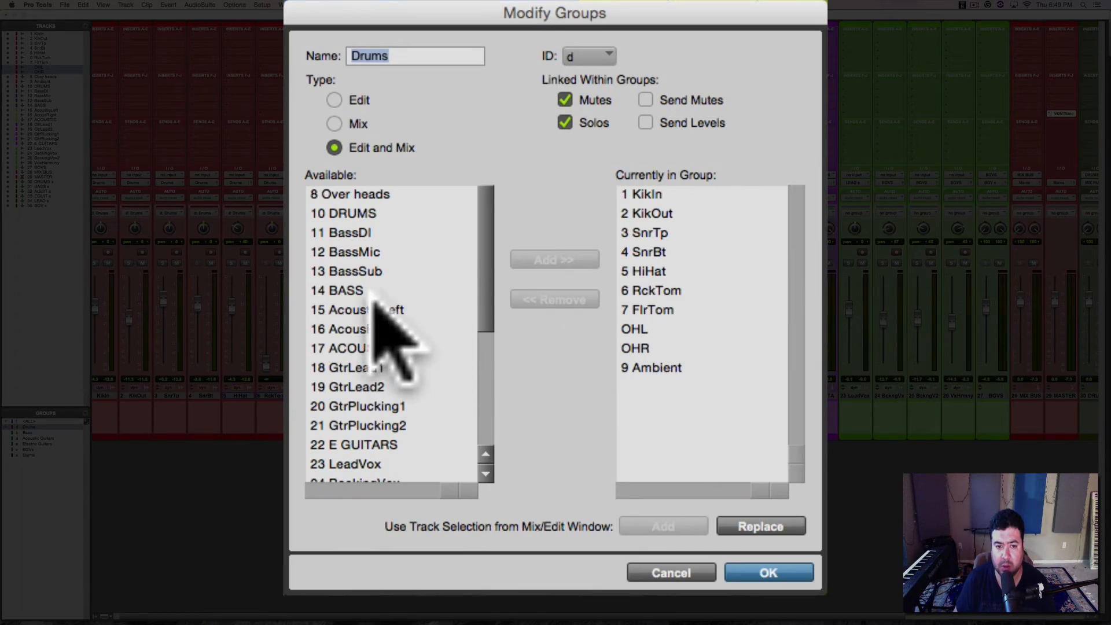
pyautogui.click(560, 261)
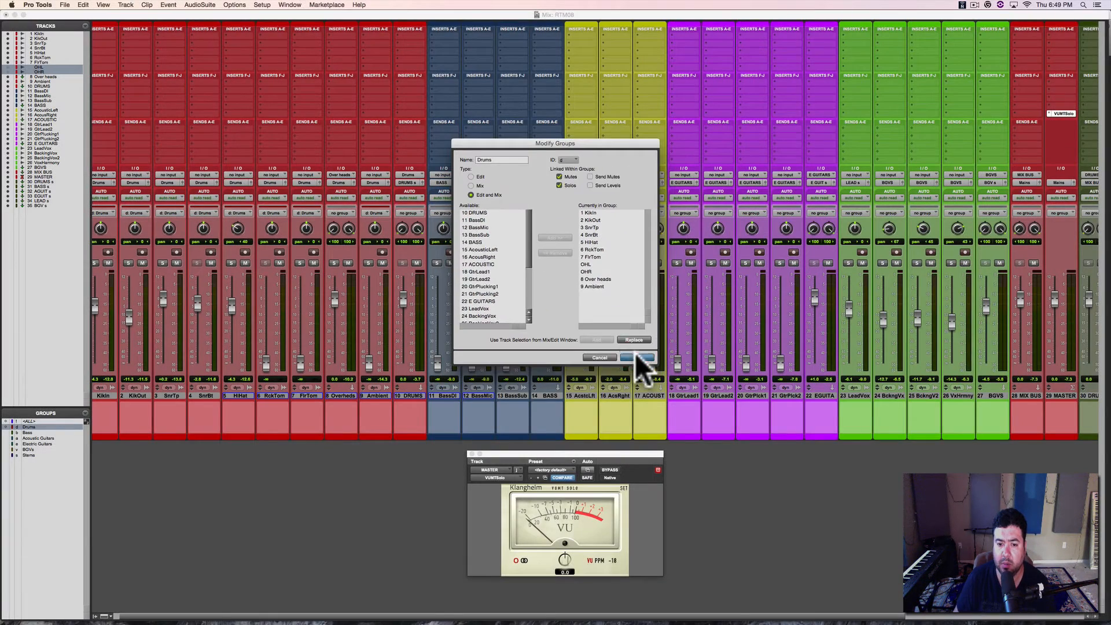
pyautogui.click(640, 367)
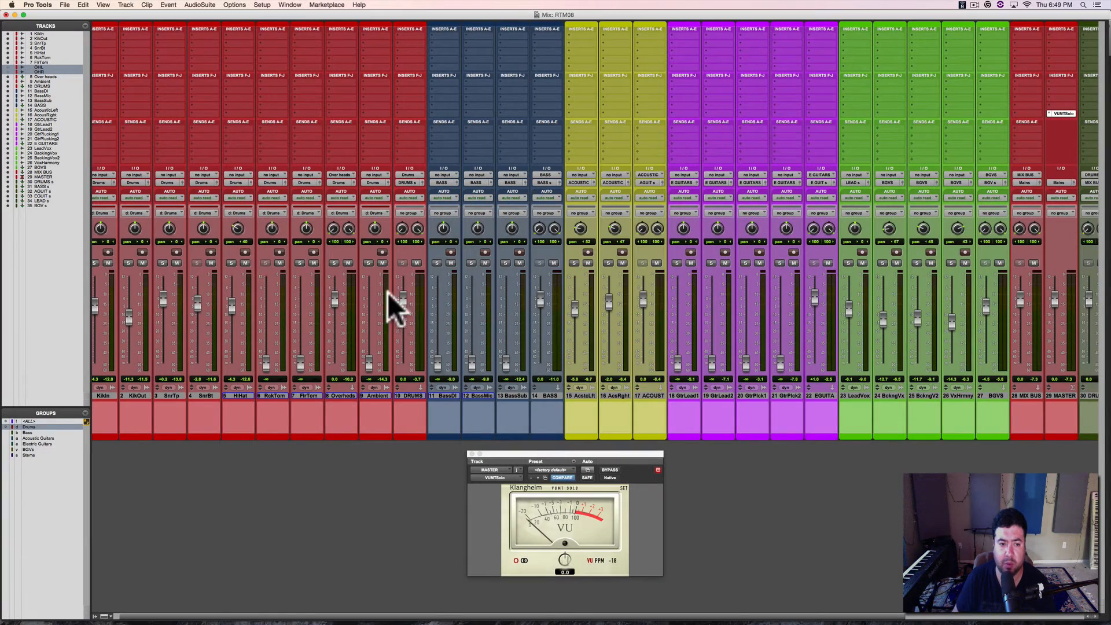
# Step: Solo the Drums group and lower only the Over heads fader to about -9.9 dB during playback
pyautogui.click(334, 263)
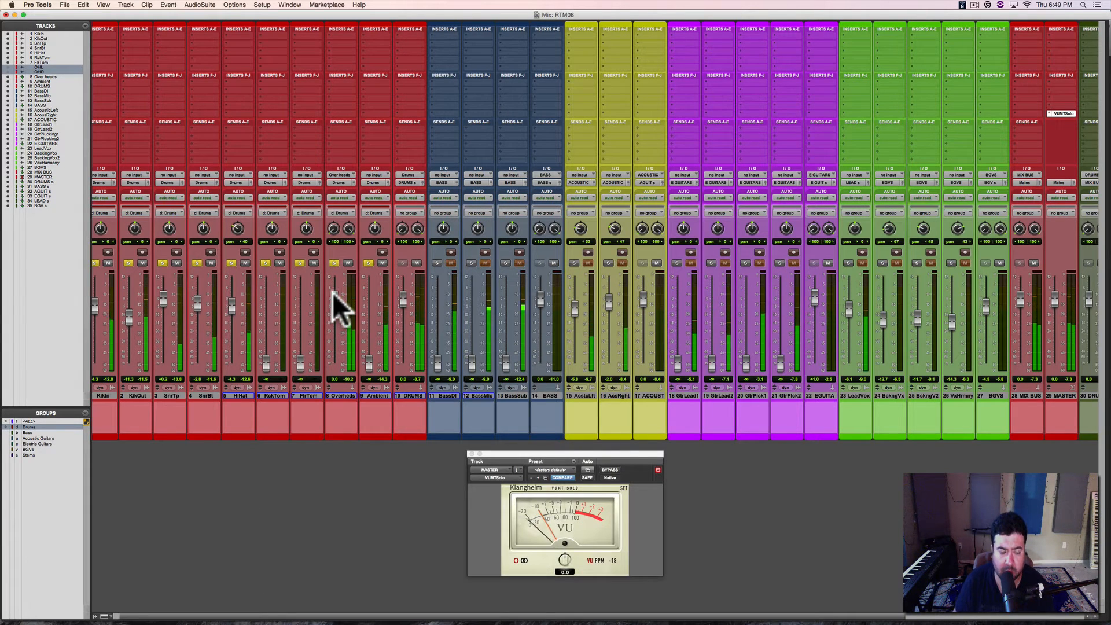
pyautogui.moveTo(333, 293)
pyautogui.mouseDown()
pyautogui.moveTo(336, 357)
pyautogui.moveTo(337, 314)
pyautogui.mouseUp()
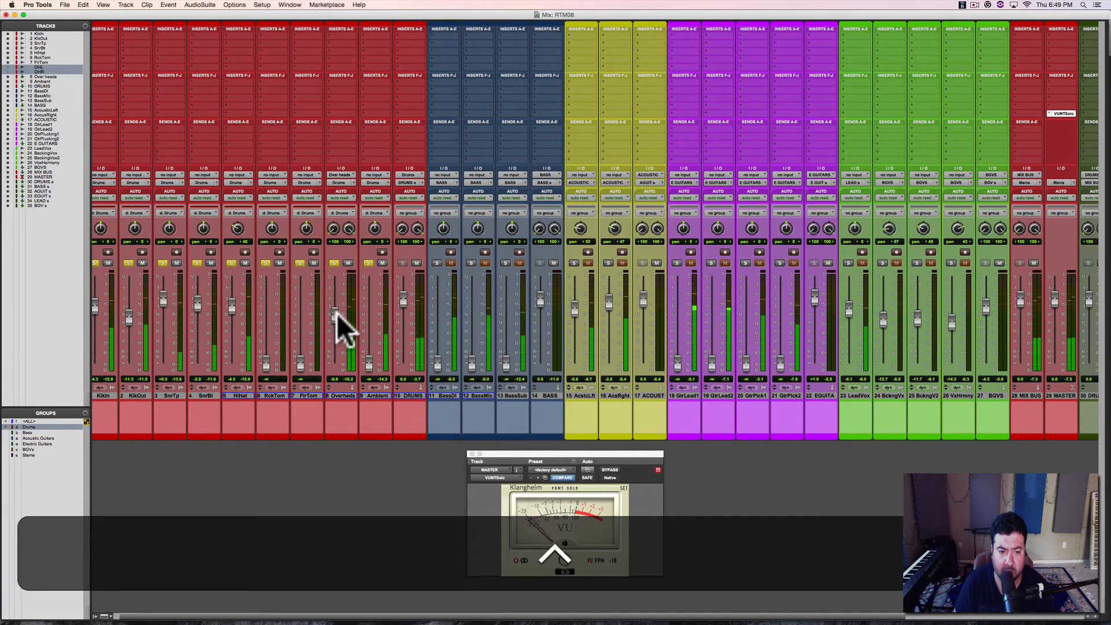
pyautogui.press('space')
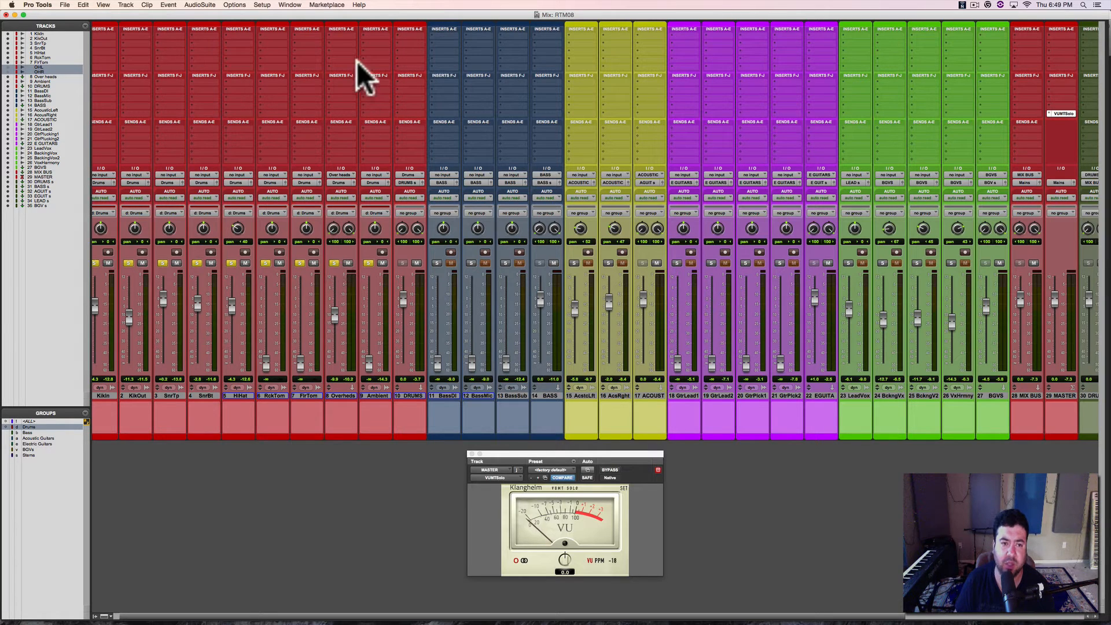
# Step: Switch the Drums group solo off and on during playback to compare the drums with the full mix
pyautogui.click(335, 264)
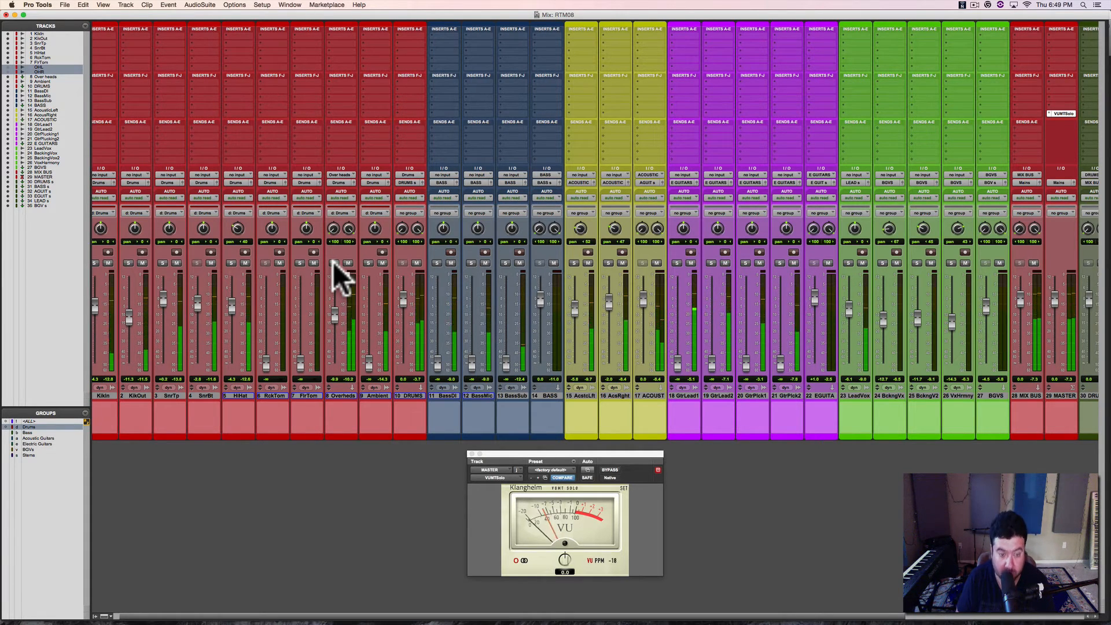
pyautogui.click(334, 263)
pyautogui.click(333, 262)
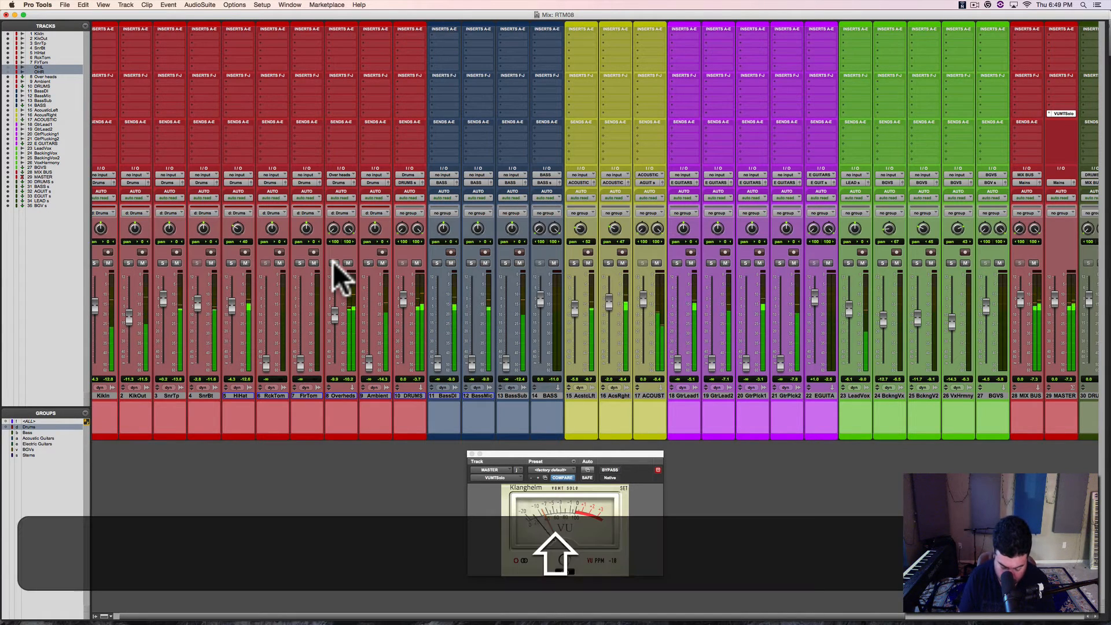
# Step: Solo the Ambient track alone and, with the track groups suspended, raise its fader close to unity gain
pyautogui.keyDown('ctrl'); pyautogui.click(368, 263); pyautogui.keyUp('ctrl')
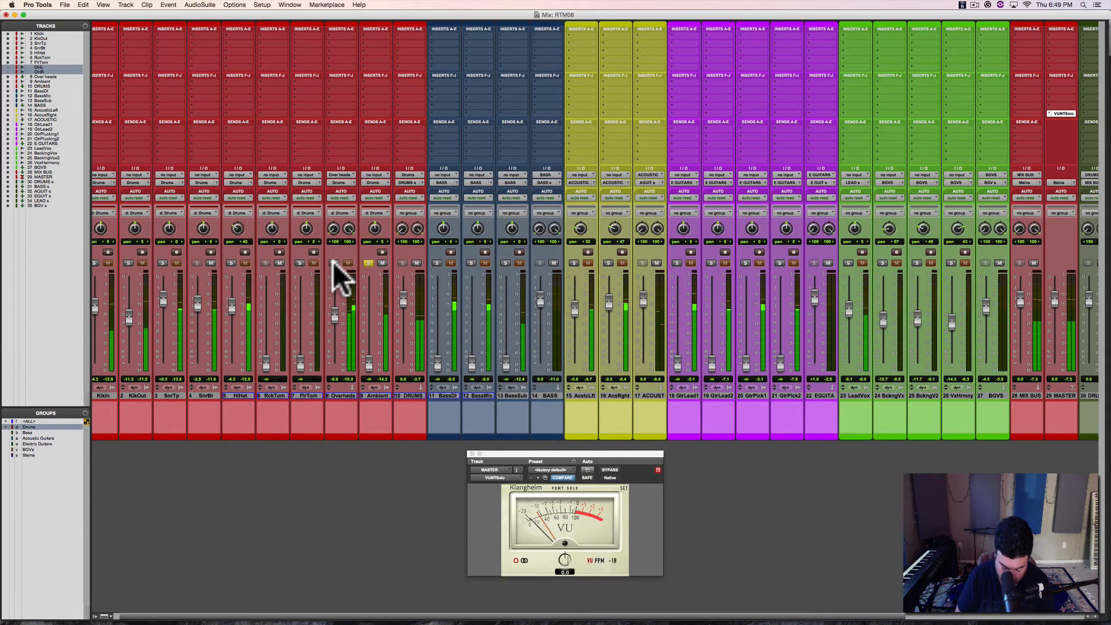
pyautogui.press('super+z')
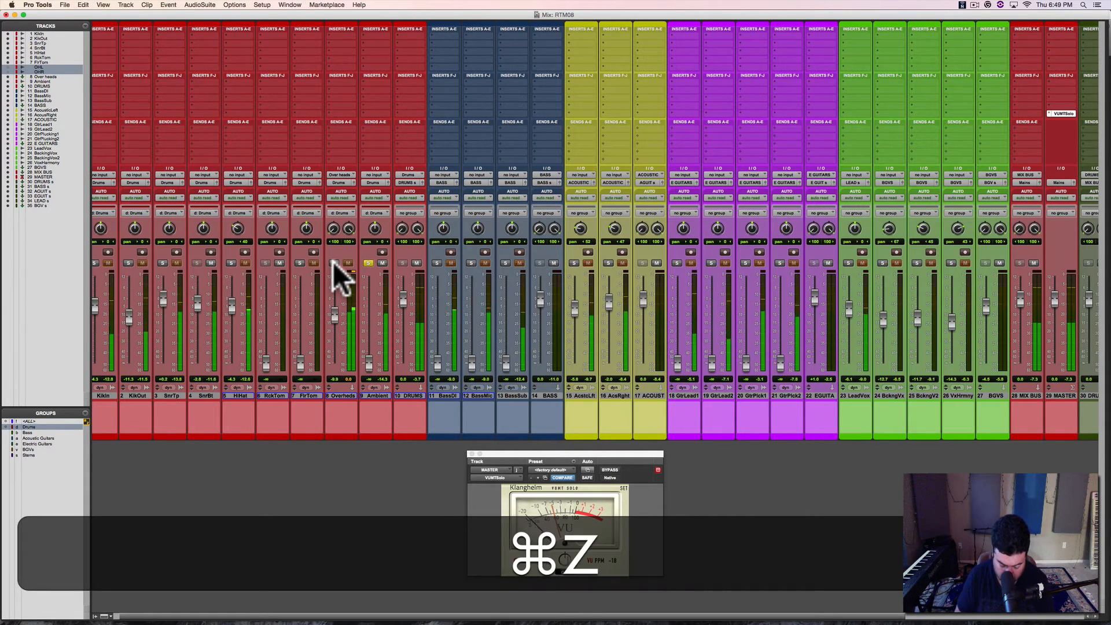
pyautogui.press('shift+super+z')
pyautogui.press('shift+super+g')
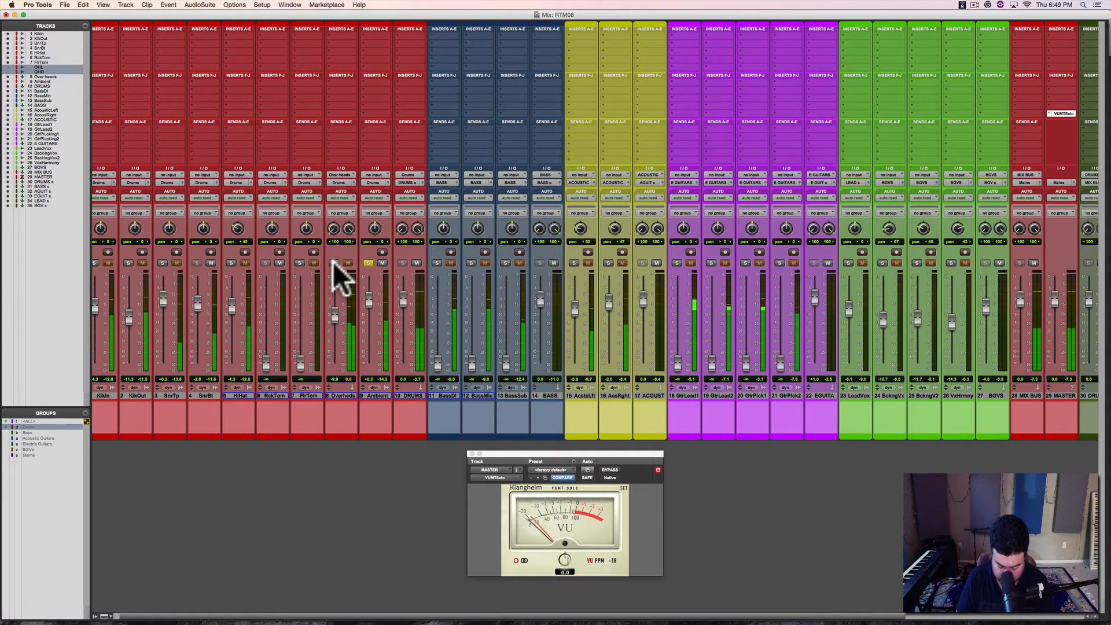
# Step: Raise the clip gain of the Ambient-01 clip in the Edit window
pyautogui.press('super+equal')
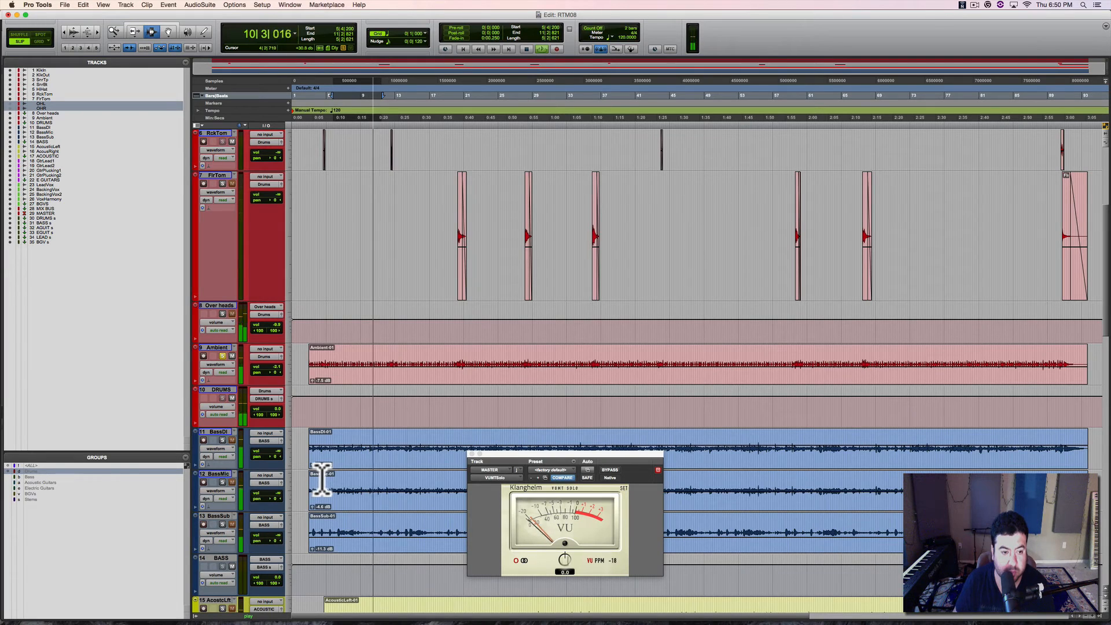
pyautogui.click(313, 381)
pyautogui.moveTo(313, 381); pyautogui.dragTo(312, 376)
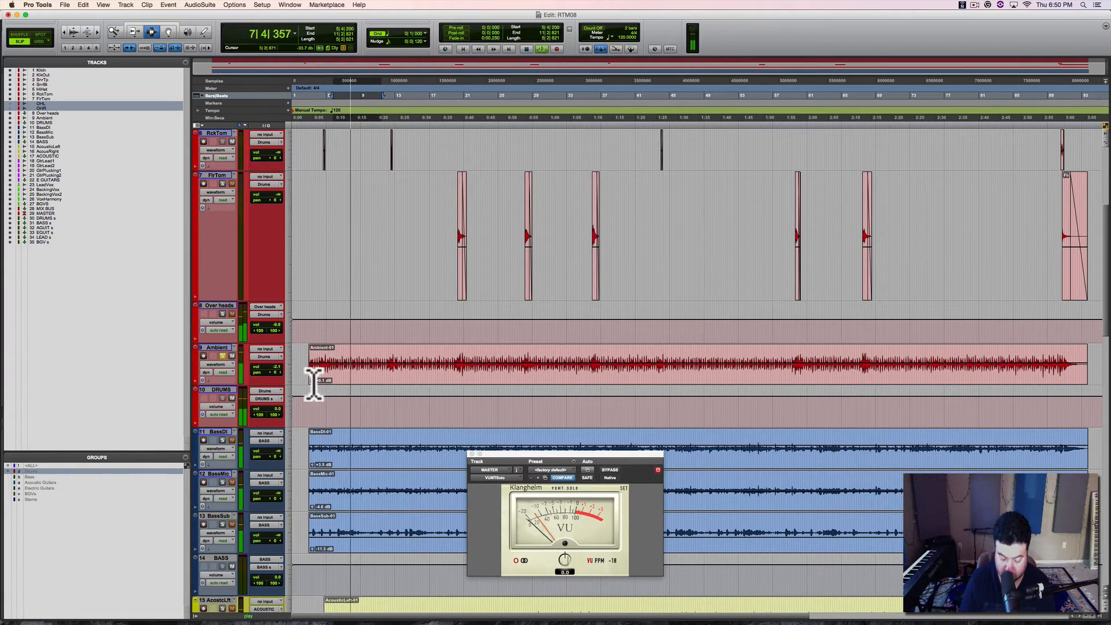
# Step: Save the session, then clear the Ambient solo and lower its fader to about -5.4 dB against the full mix
pyautogui.press('super+equal')
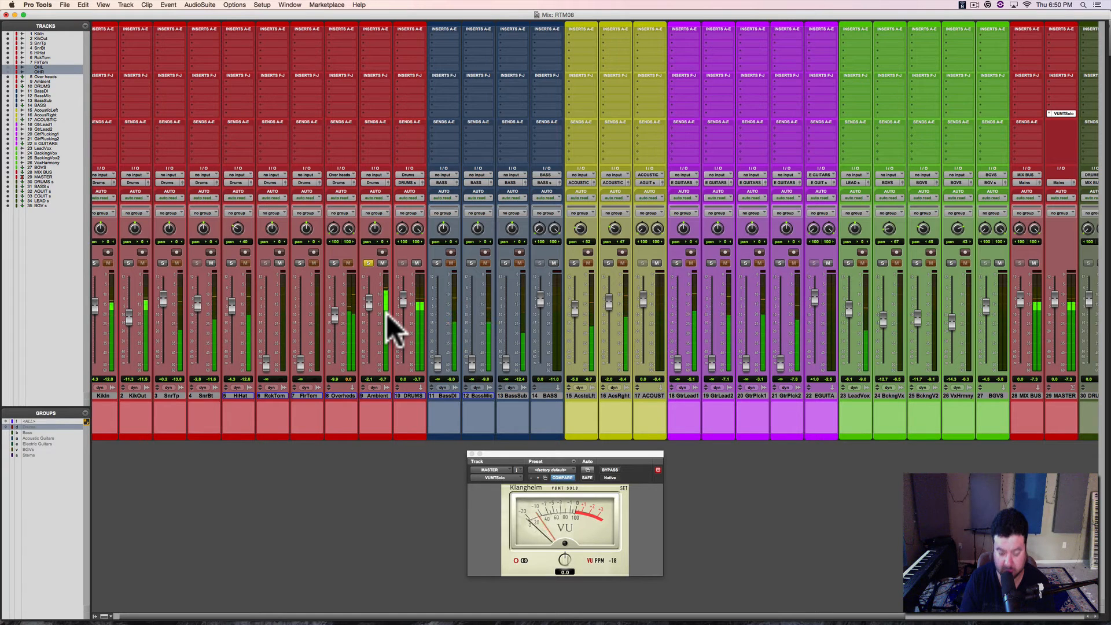
pyautogui.press('super+s')
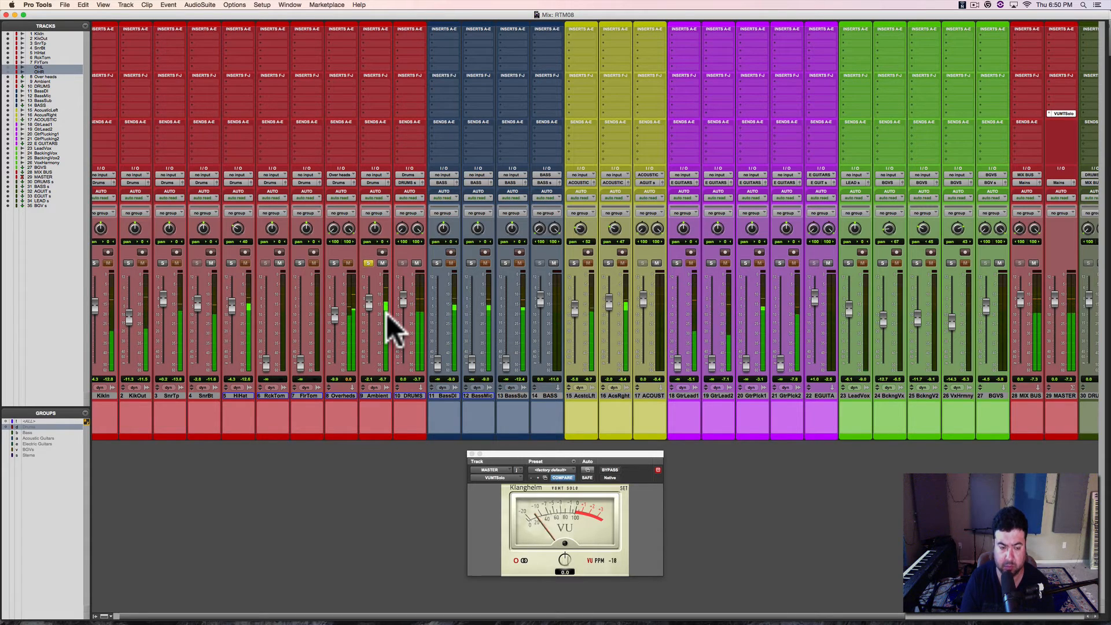
pyautogui.press('super+equal')
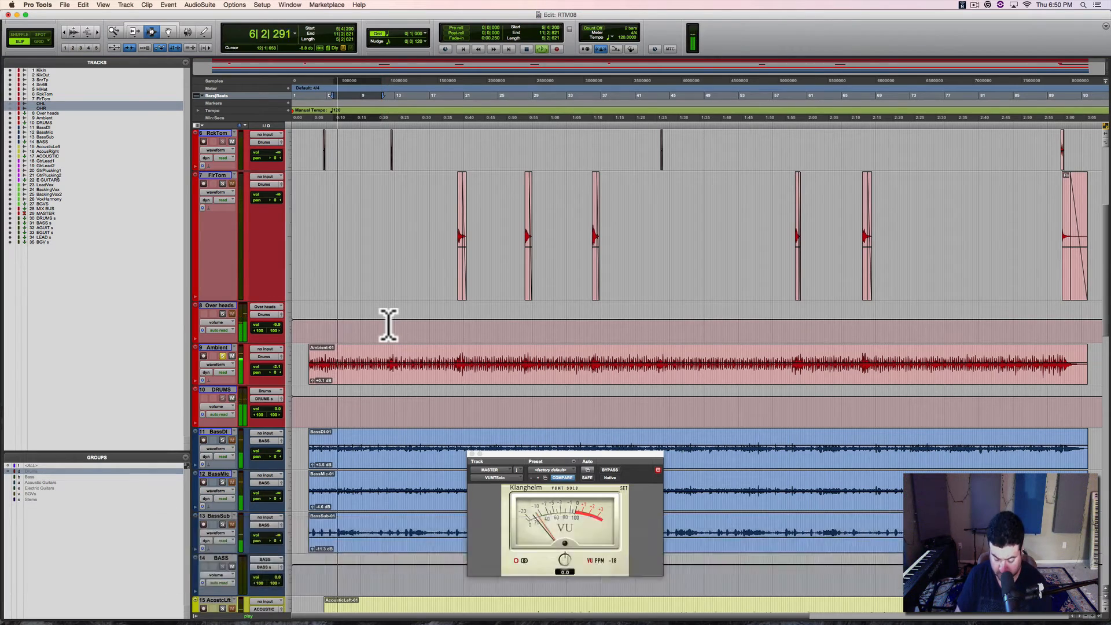
pyautogui.press('super+equal')
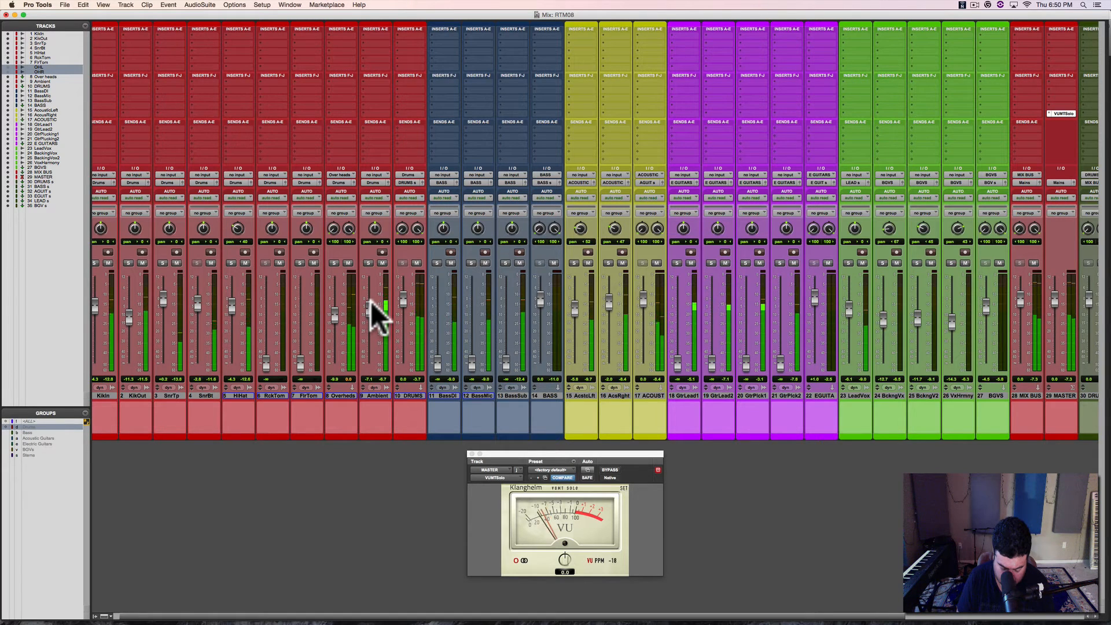
pyautogui.press('space')
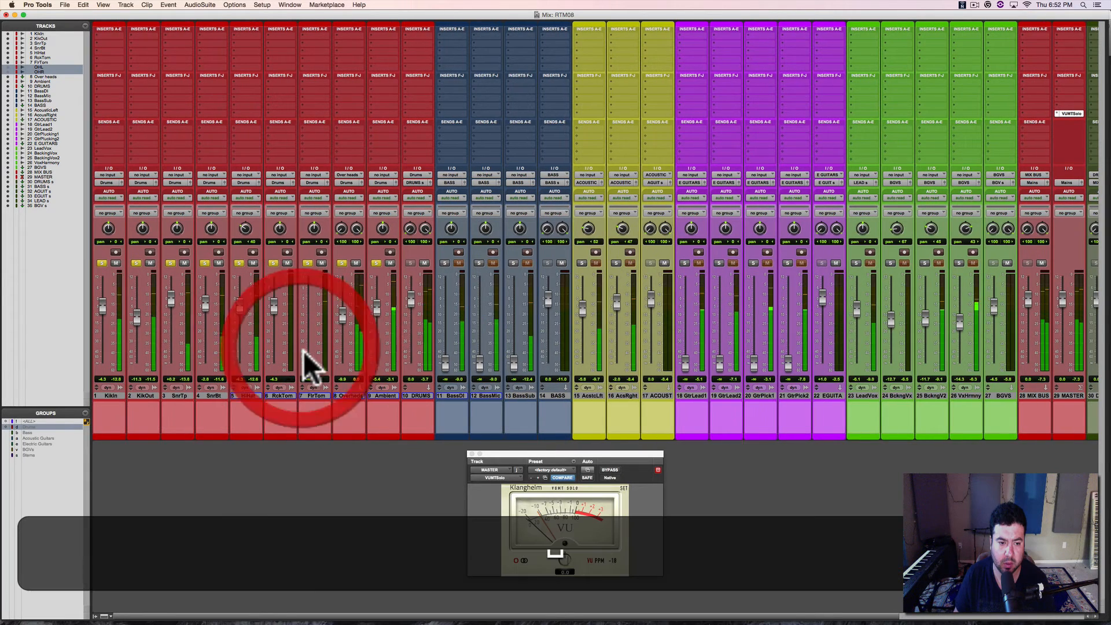
# Step: Raise the RckTom fader to about -4.3 dB and the FlrTom fader to about -7.3 dB, and audition the first RckTom hit
pyautogui.moveTo(303, 353); pyautogui.dragTo(305, 305)
pyautogui.press('super+equal')
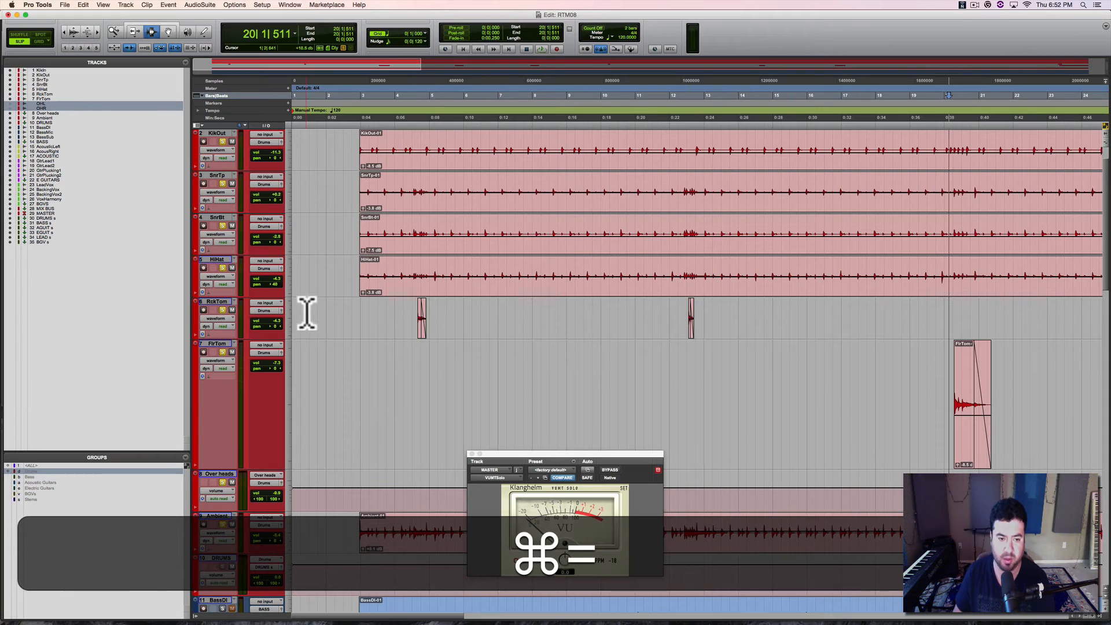
pyautogui.click(412, 318)
pyautogui.press('space')
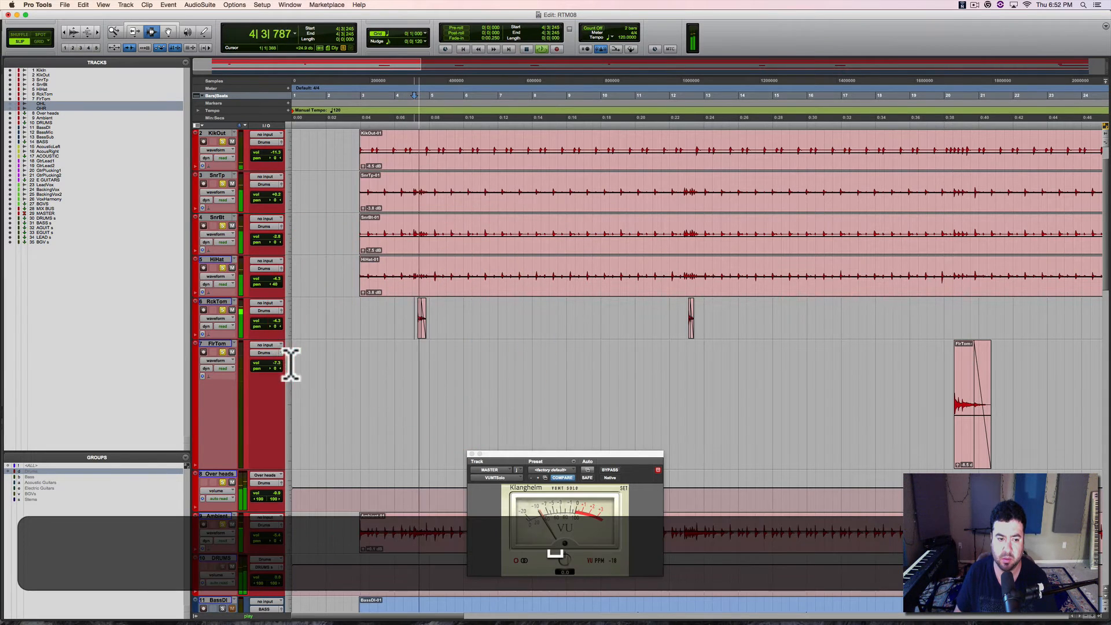
# Step: Replay the first RckTom hit without the drum group solo and reset the RckTom volume to 0.0 dB
pyautogui.click(224, 351)
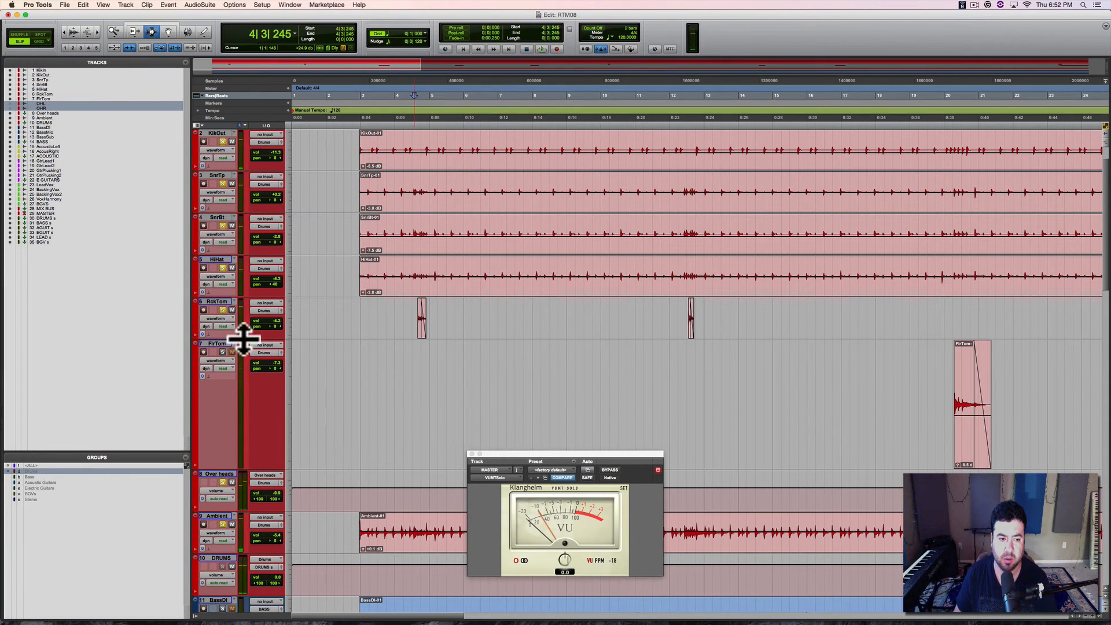
pyautogui.keyDown('super'); pyautogui.click(222, 352); pyautogui.keyUp('super')
pyautogui.press('space')
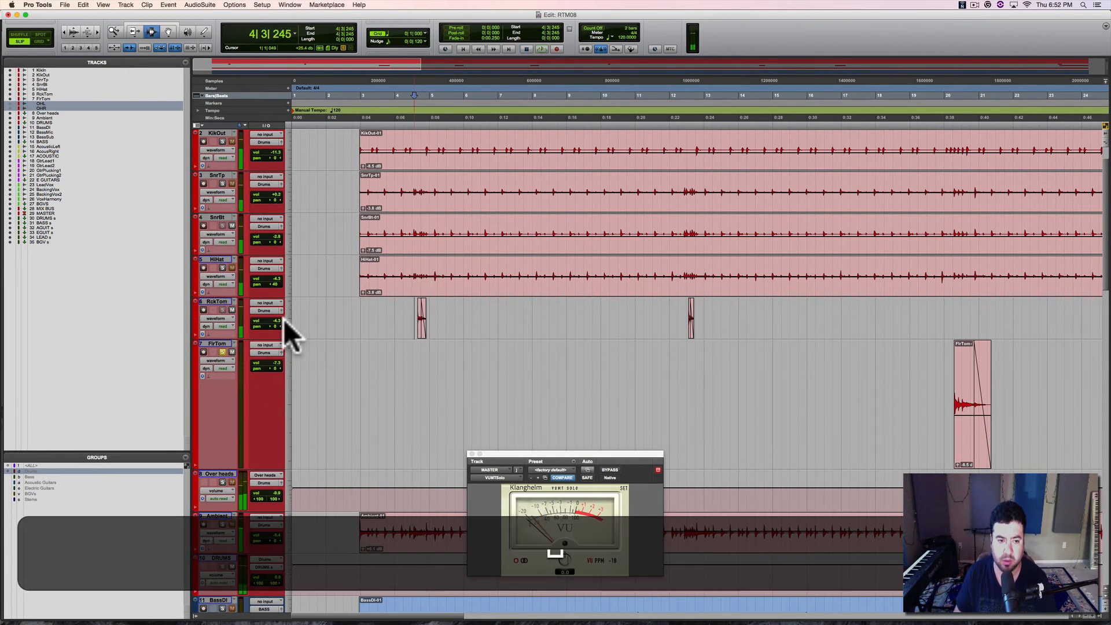
pyautogui.keyDown('alt'); pyautogui.click(275, 318); pyautogui.keyUp('alt')
pyautogui.press('space')
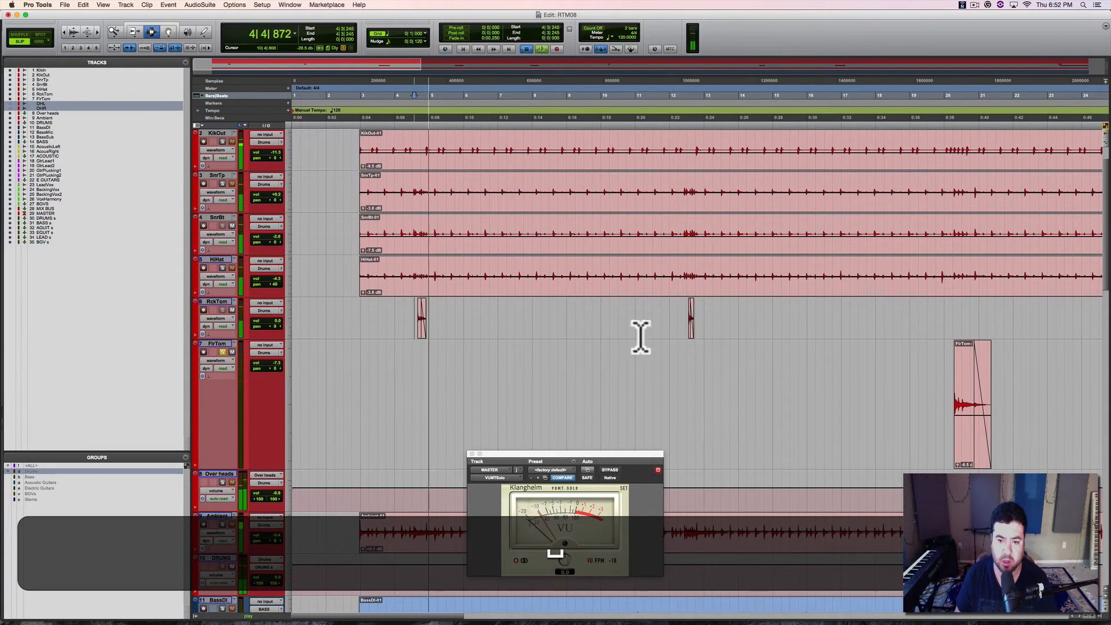
# Step: Audition the second RckTom hit and the first FlrTom hit, and reset the FlrTom volume to 0.0 dB
pyautogui.click(689, 319)
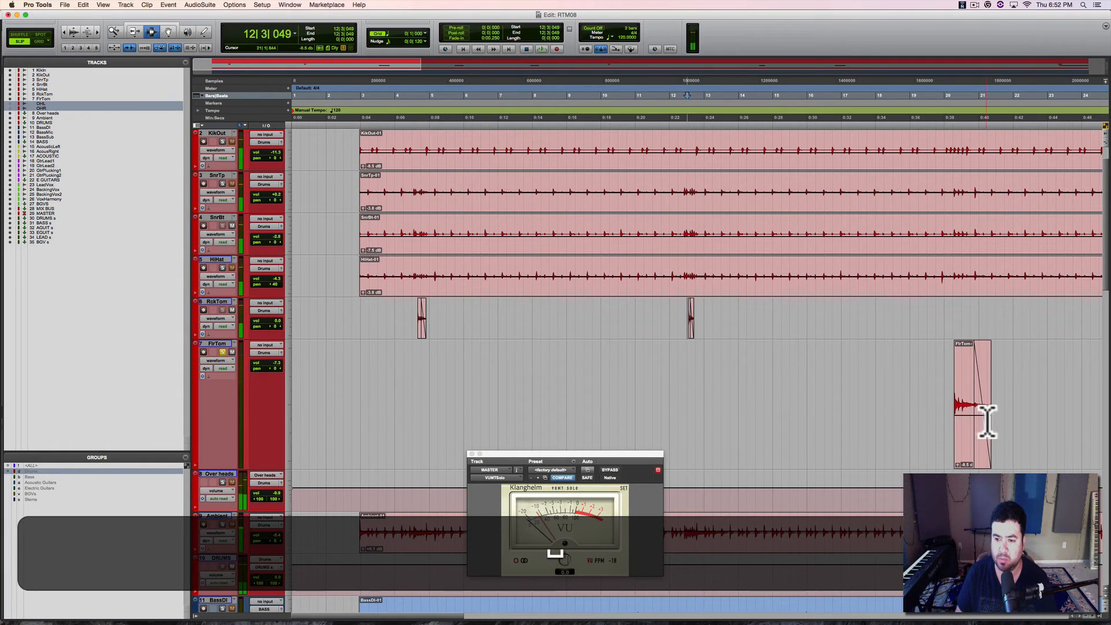
pyautogui.click(952, 403)
pyautogui.press('space')
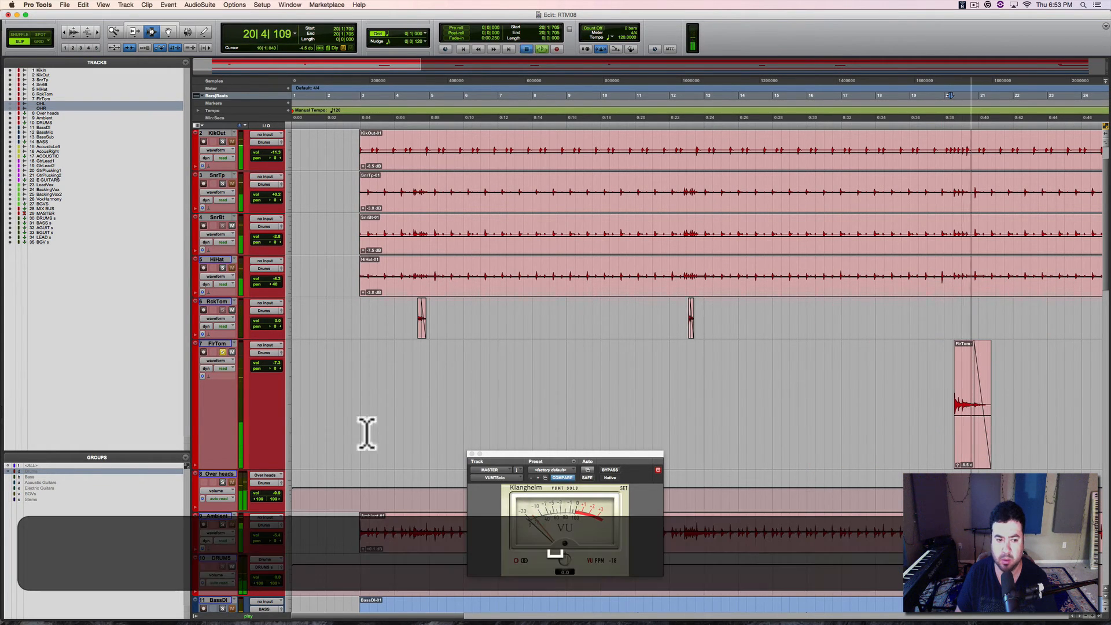
pyautogui.press('alt')
pyautogui.keyDown('alt'); pyautogui.click(279, 363); pyautogui.keyUp('alt')
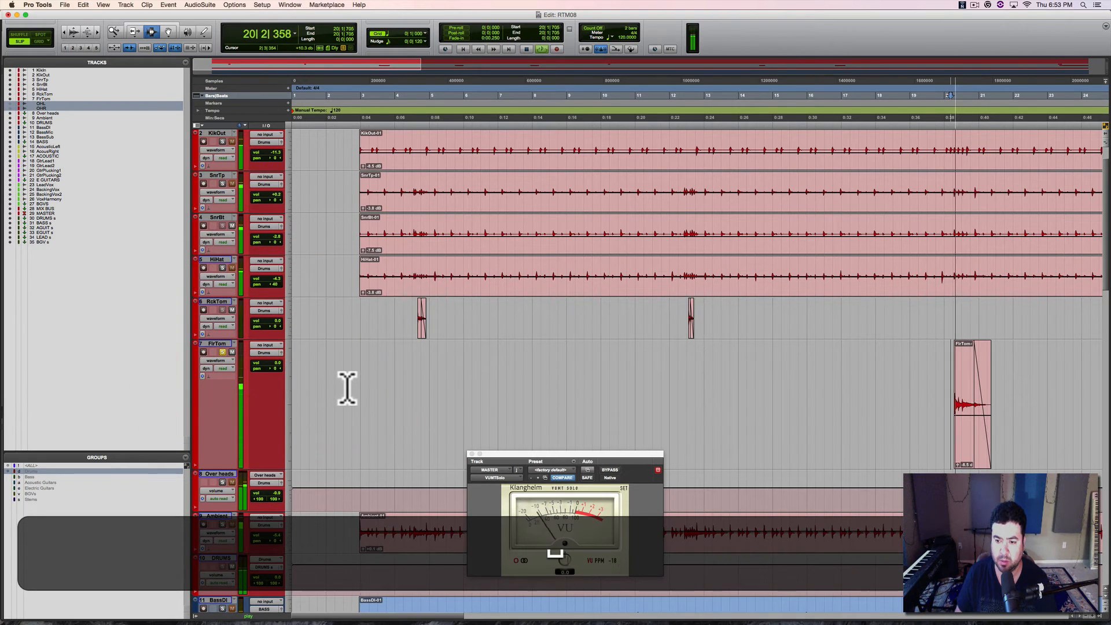
pyautogui.press('space')
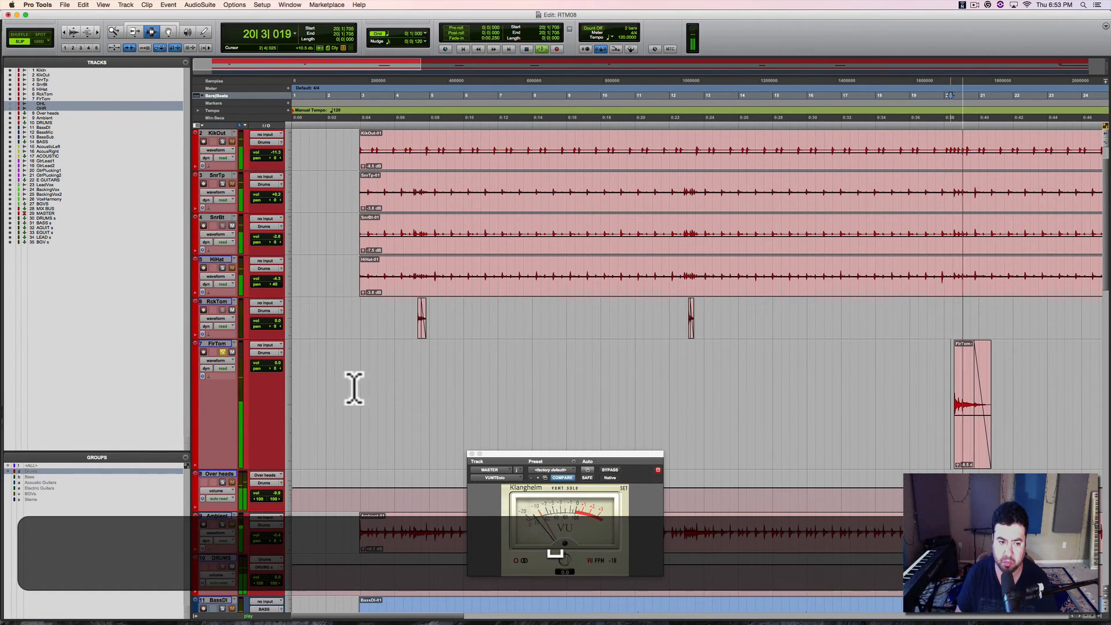
# Step: Reactivate the track groups in the Mix window and solo the whole Drums group during playback
pyautogui.click(223, 352)
pyautogui.press('super+equal')
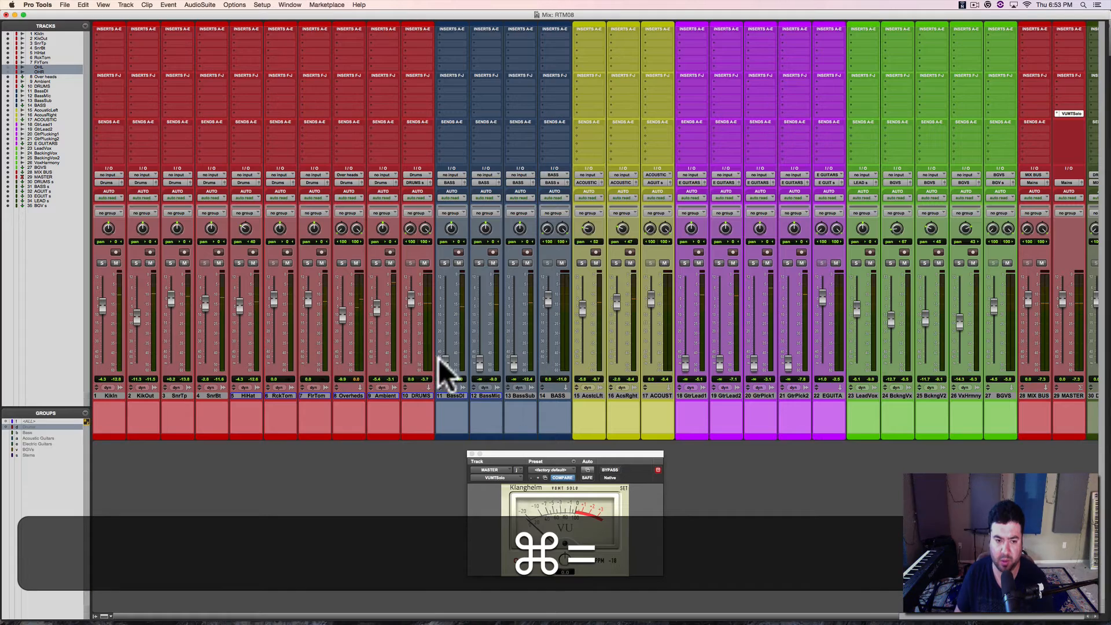
pyautogui.click(307, 263)
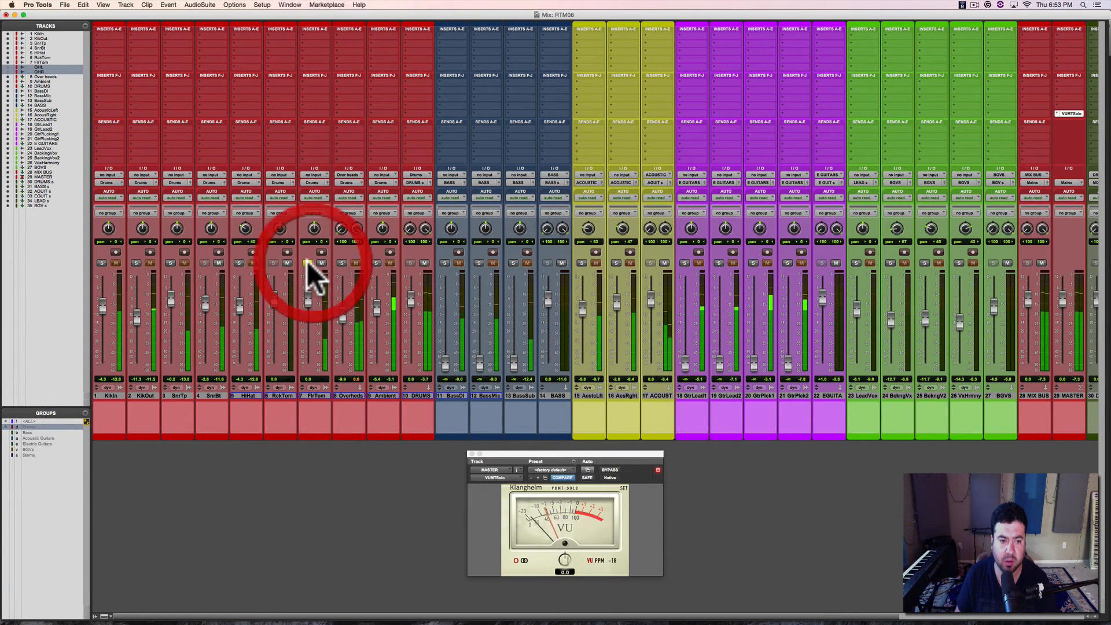
pyautogui.press('super+shift+g')
pyautogui.click(307, 263)
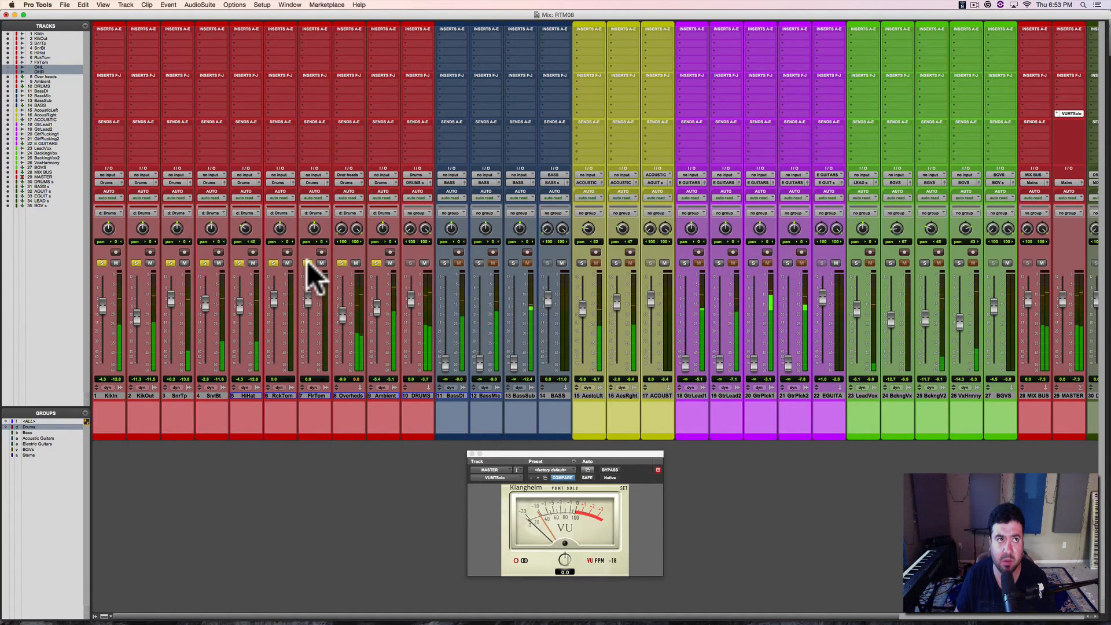
# Step: Save the session and switch off the Drums group solo to play the full mix
pyautogui.press('super+s')
pyautogui.press('super+space')
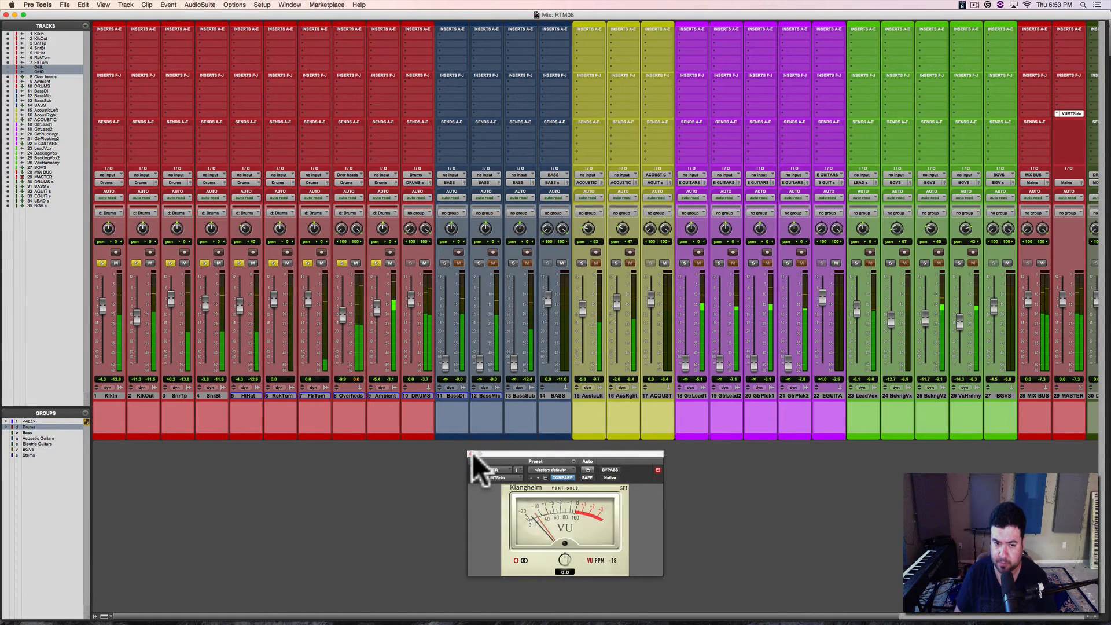
pyautogui.press('space')
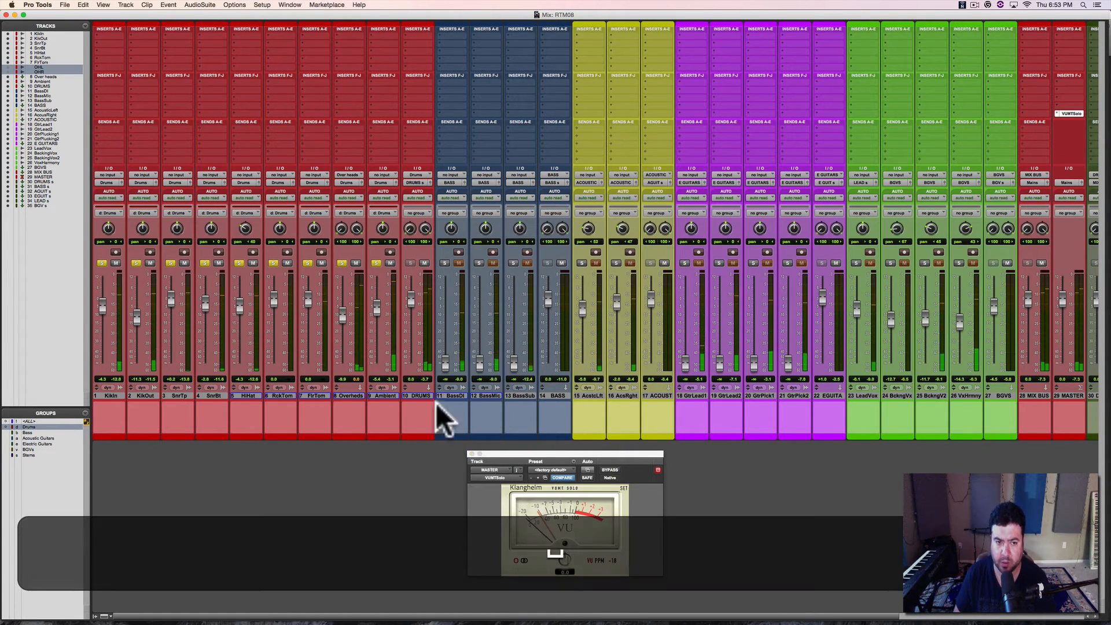
pyautogui.click(374, 264)
pyautogui.press('space')
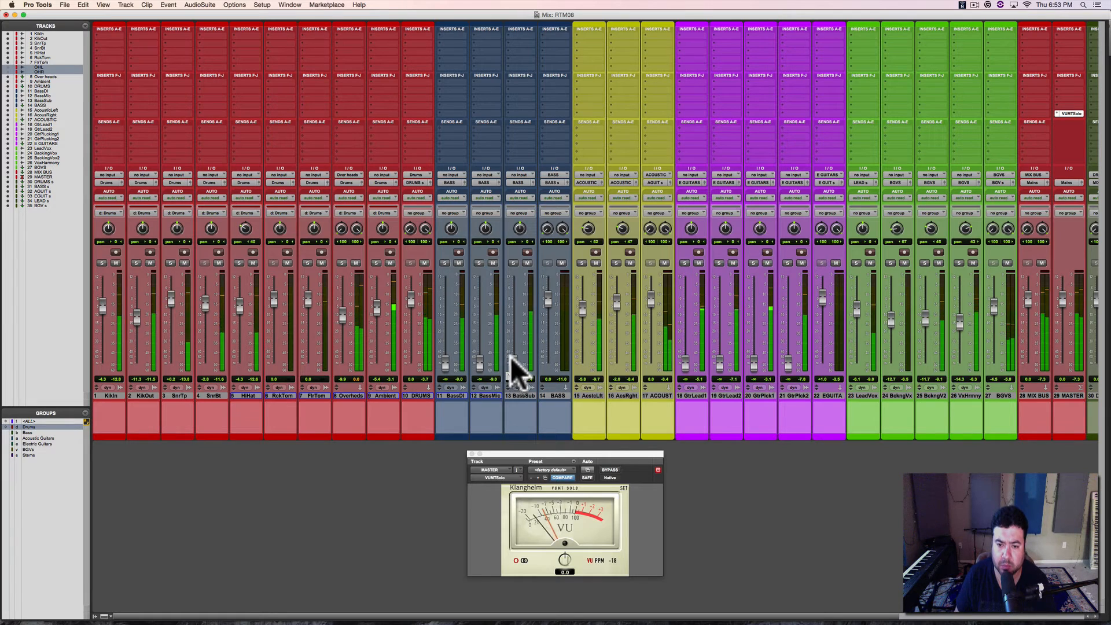
# Step: Lower the DRUMS fader slightly and bring up BassDI, BassMic and BassSub to about -3.1, -8.7 and -7.1 dB
pyautogui.moveTo(411, 298); pyautogui.dragTo(411, 301)
pyautogui.click(411, 301)
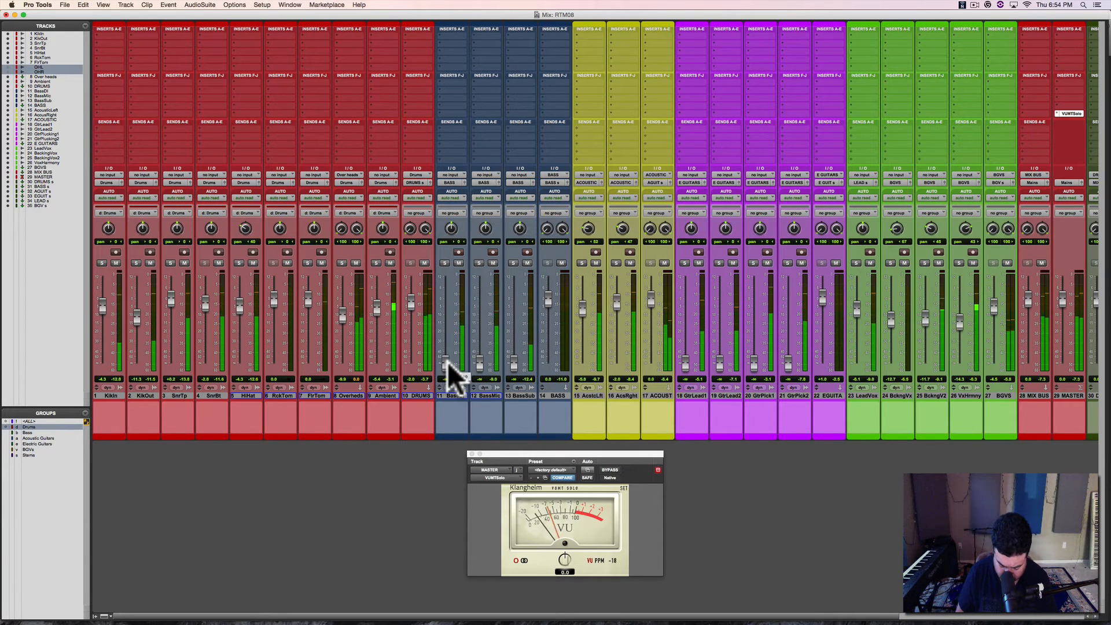
pyautogui.hscroll(5, 447, 362)
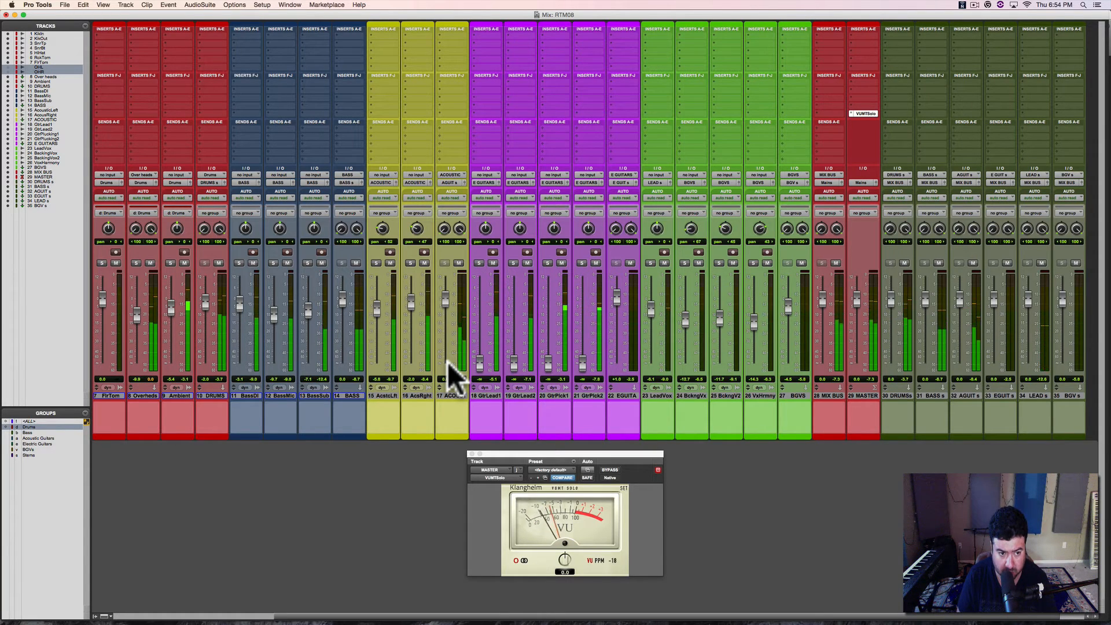
# Step: Raise the clip gain of BassDI-01, BassMic-01 and BassSub-01 to about +7.6, +1.7 and -9.4 dB, playing from the session start
pyautogui.press('super')
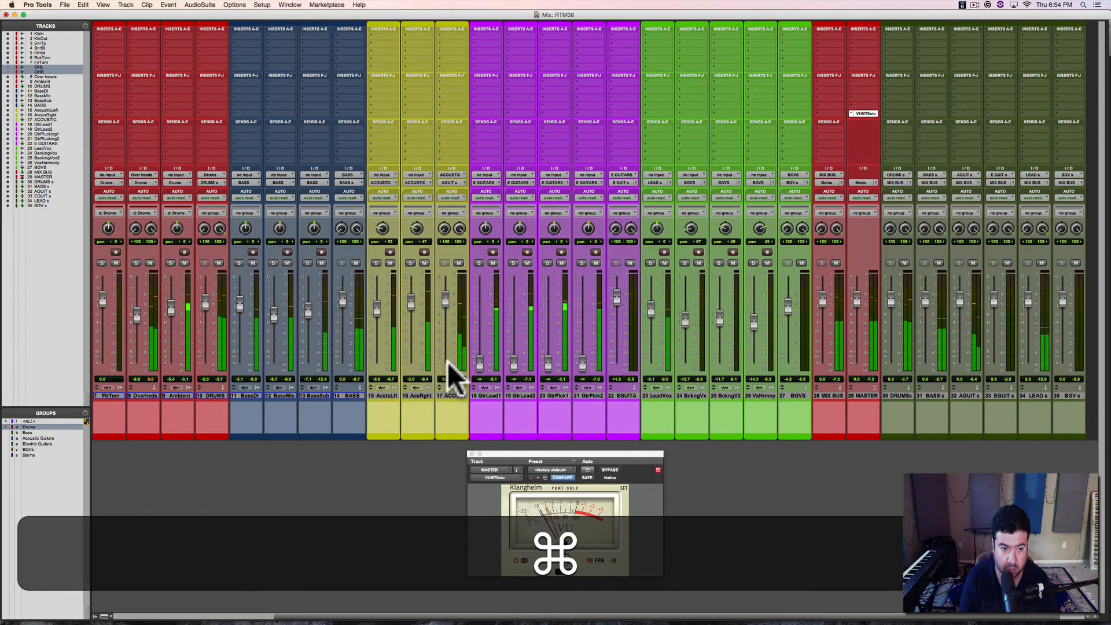
pyautogui.press('super+equal')
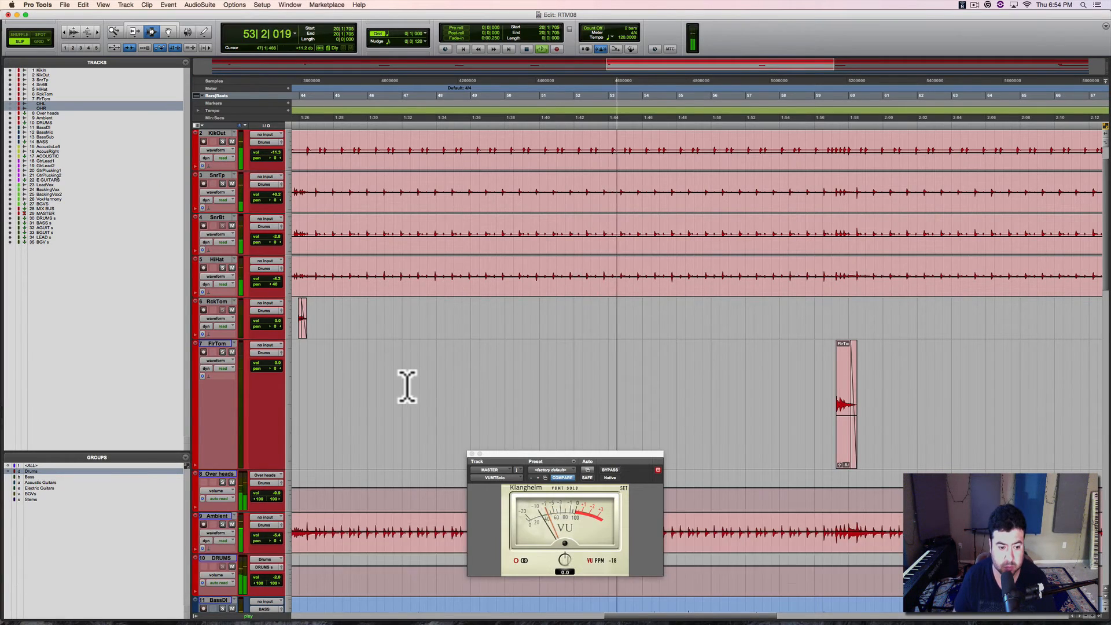
pyautogui.scroll(-5, 405, 384)
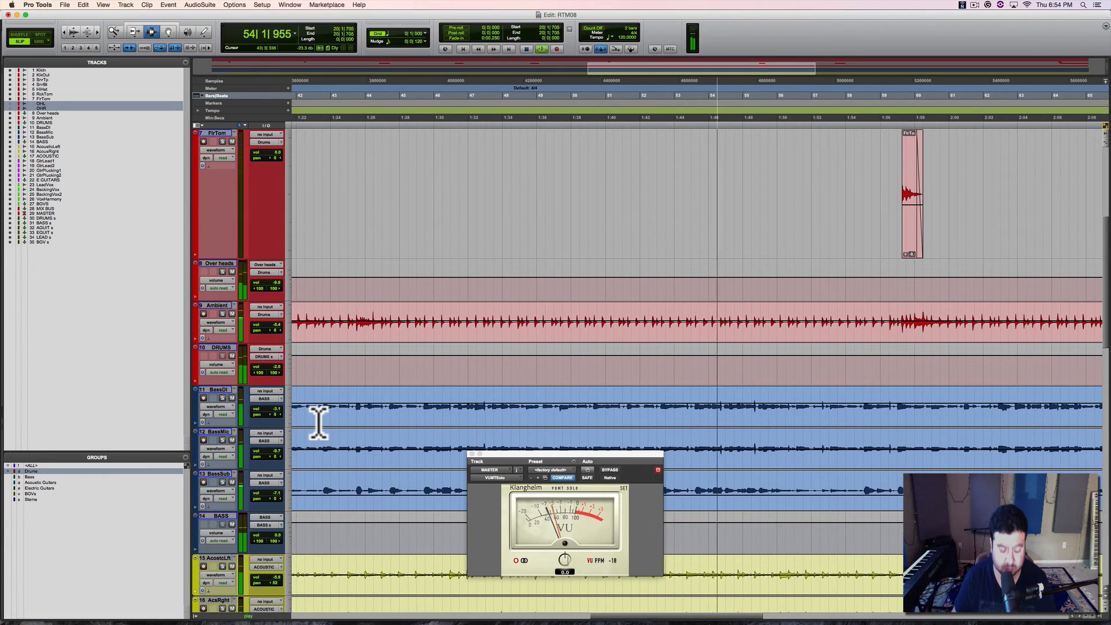
pyautogui.press('Return')
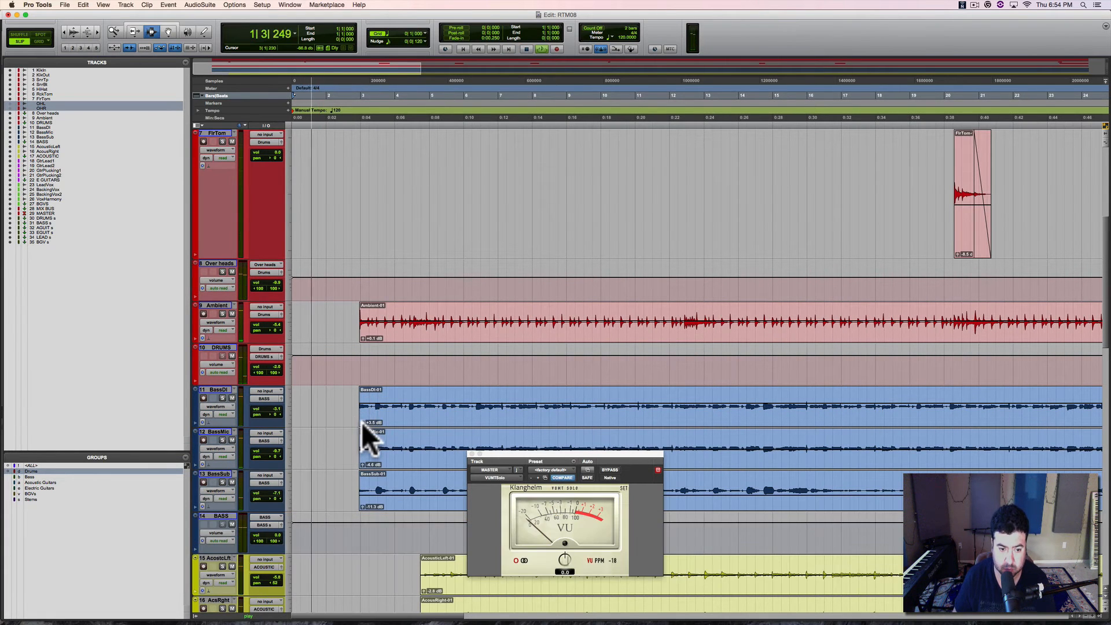
pyautogui.moveTo(362, 423); pyautogui.dragTo(363, 420)
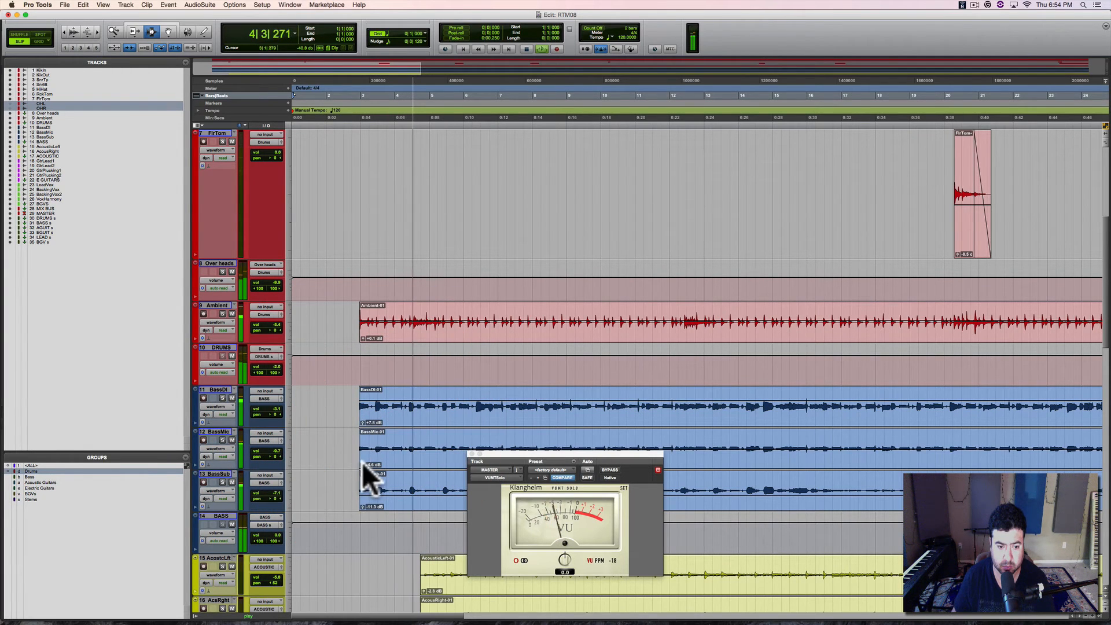
pyautogui.moveTo(363, 464); pyautogui.dragTo(363, 459)
pyautogui.moveTo(363, 504); pyautogui.dragTo(362, 502)
# Step: Rebalance the bass in the Mix window with BassDI at about -5.0 dB and BassSub at about -4.1 dB, and save the session
pyautogui.press('super+equal')
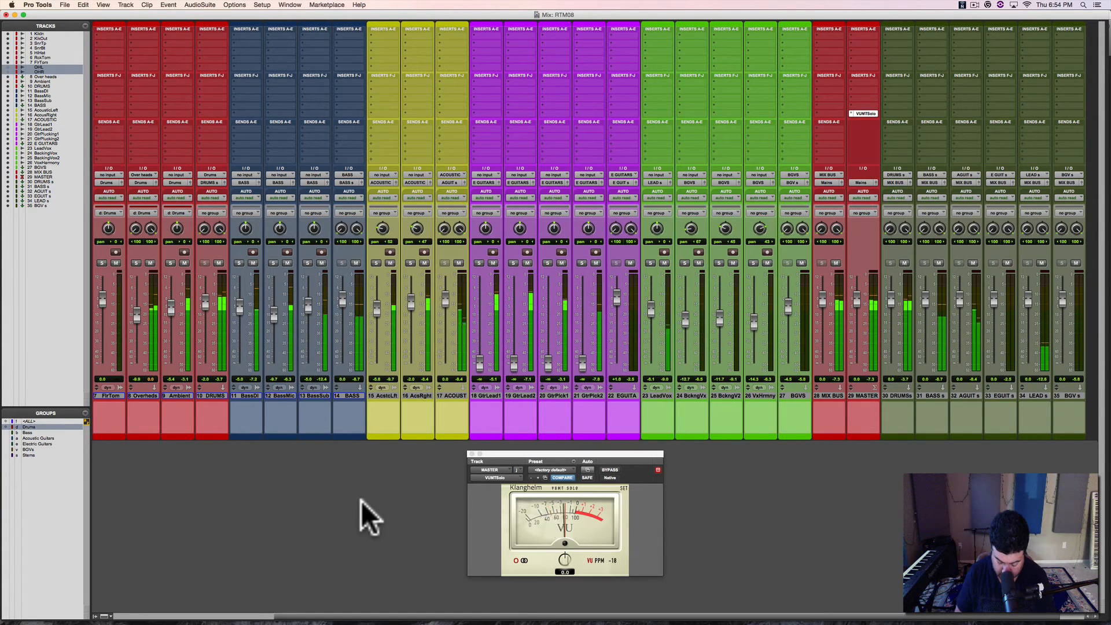
pyautogui.press('space')
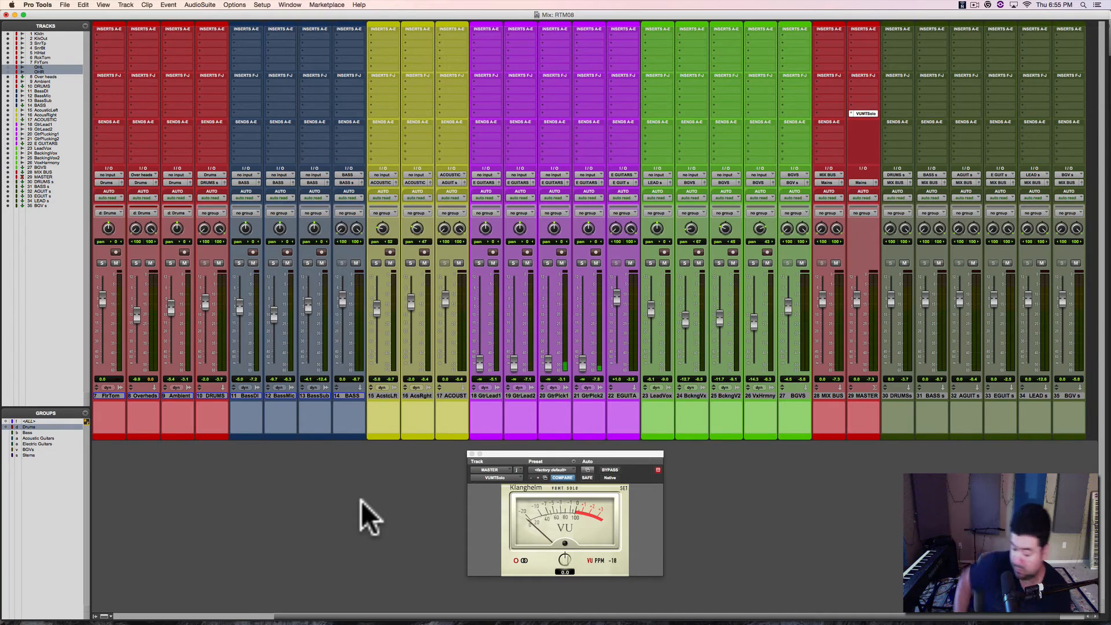
pyautogui.press('space')
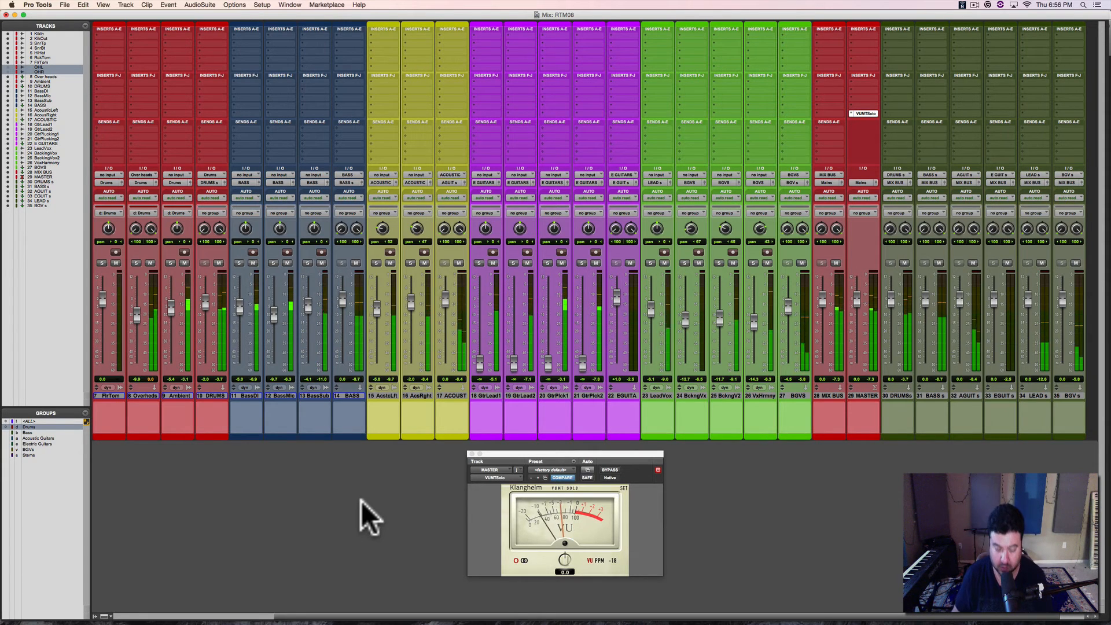
pyautogui.press('super+s')
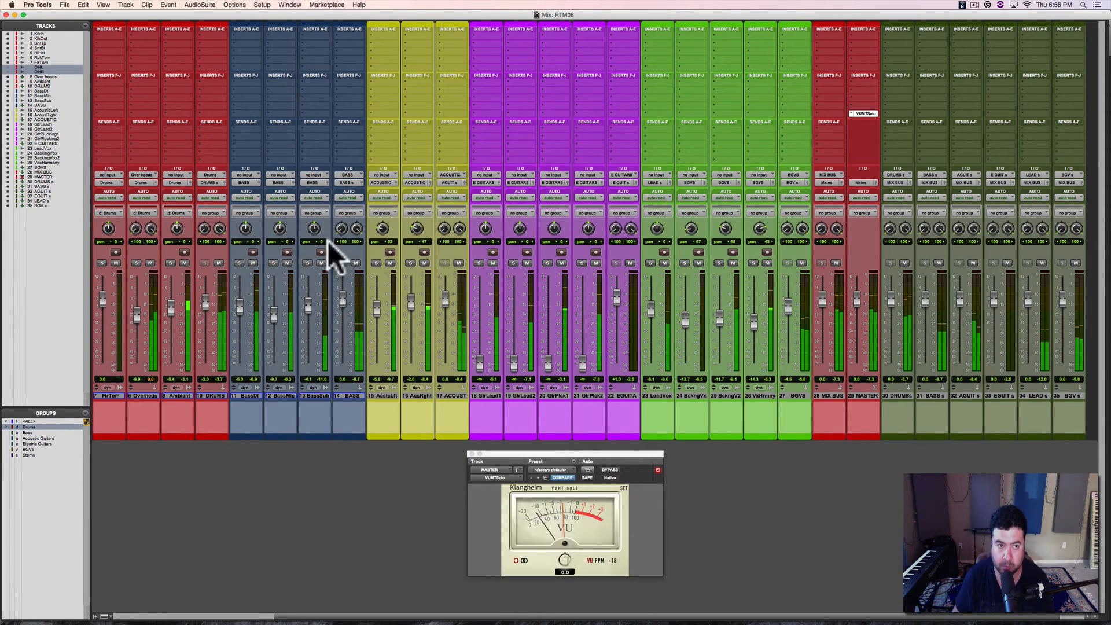
# Step: Review and accept the Playback Engine settings, save the session and return to the Edit window during playback
pyautogui.click(262, 5)
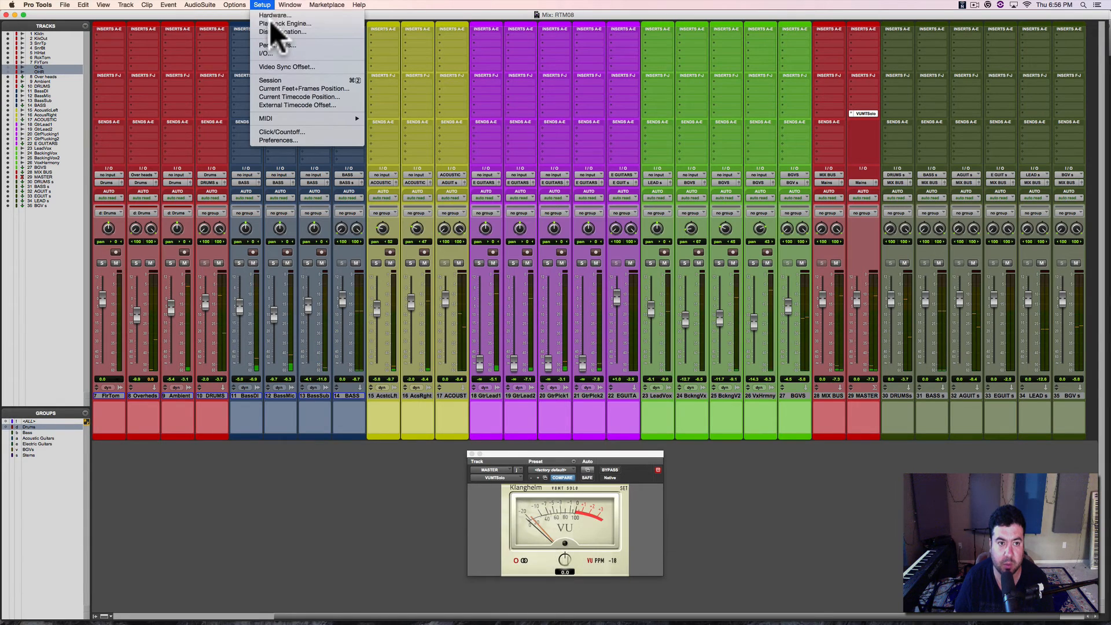
pyautogui.click(272, 23)
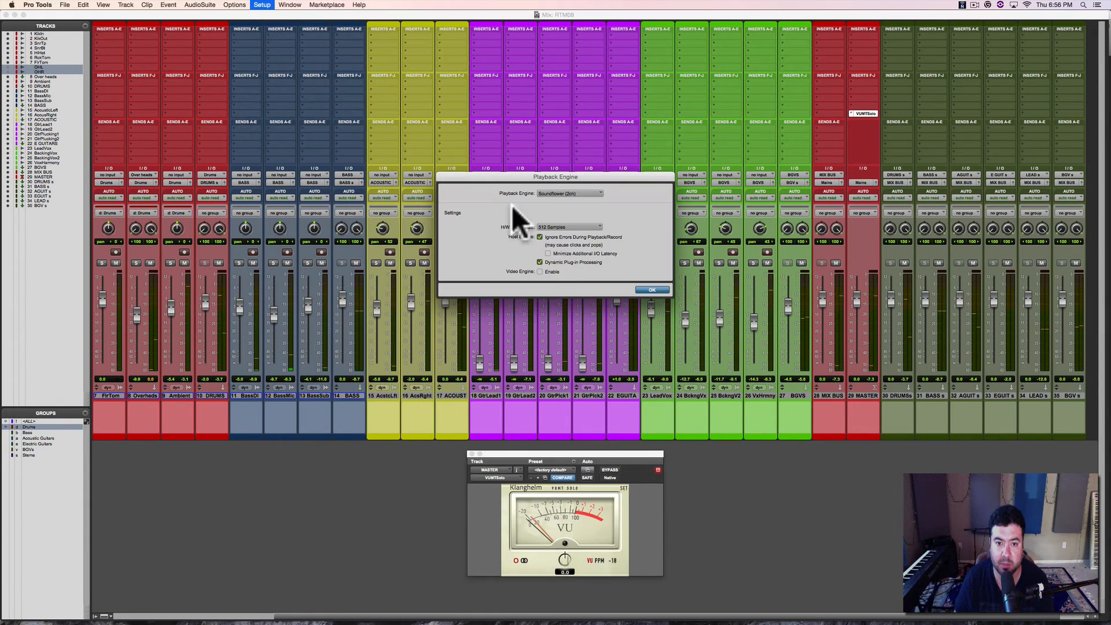
pyautogui.click(653, 290)
pyautogui.press('super+s')
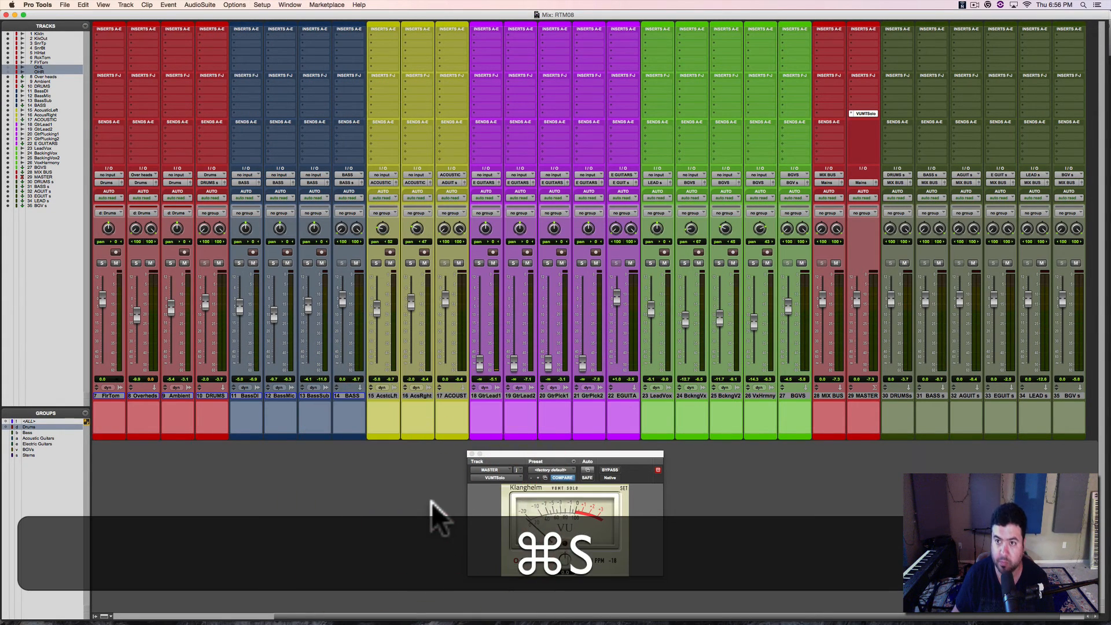
pyautogui.press('super+equal')
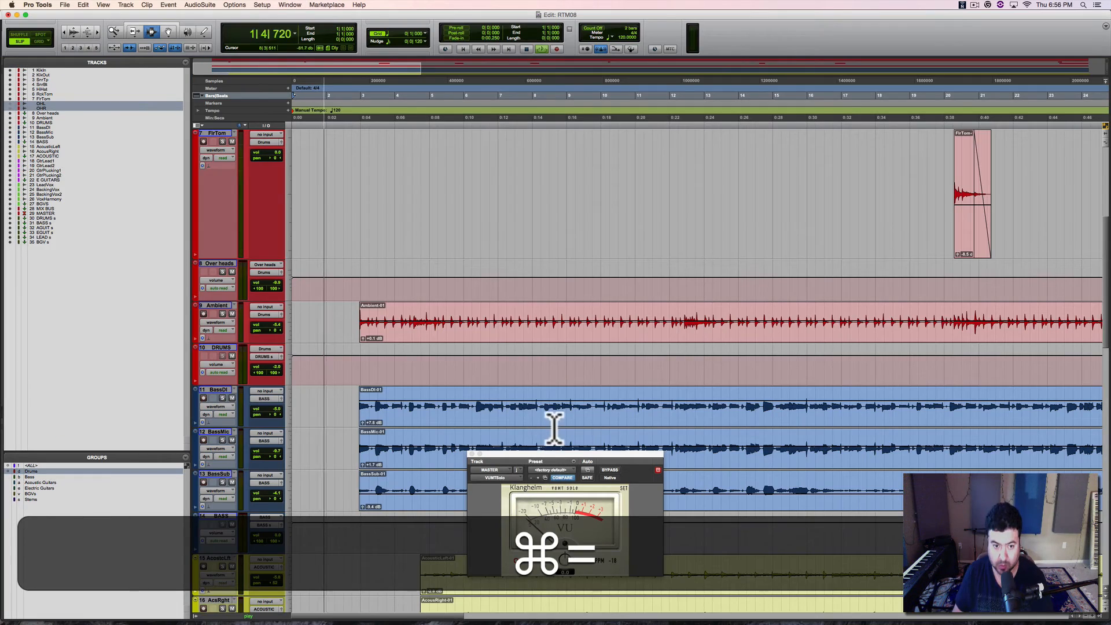
# Step: Play the song from about bar 9 and review the electric guitar channels in the Mix window
pyautogui.click(568, 398)
pyautogui.press('space')
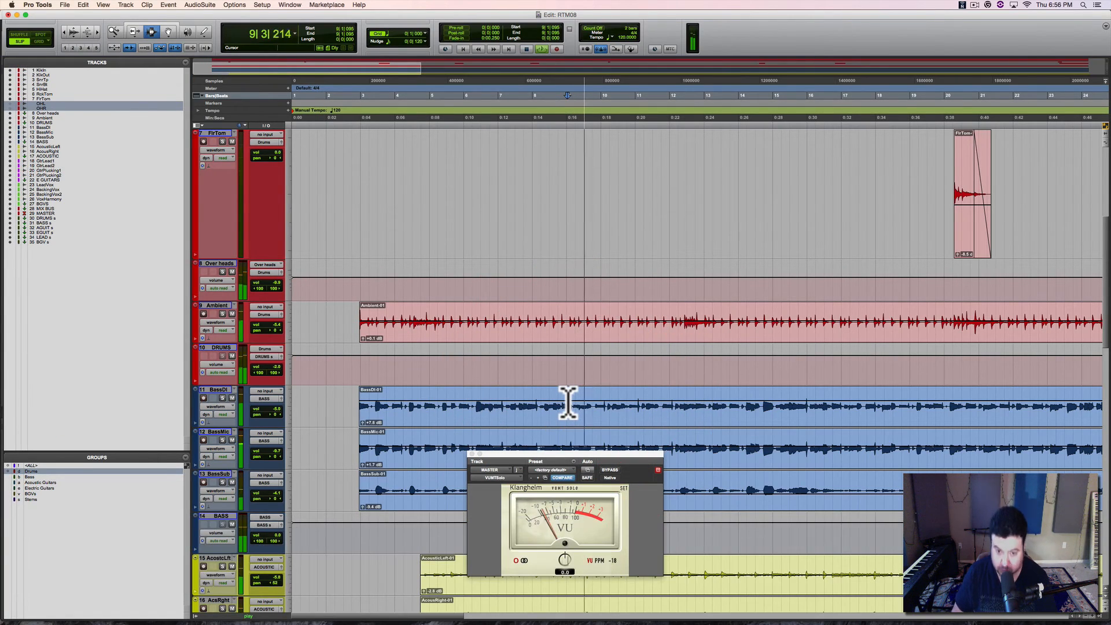
pyautogui.press('super+equal')
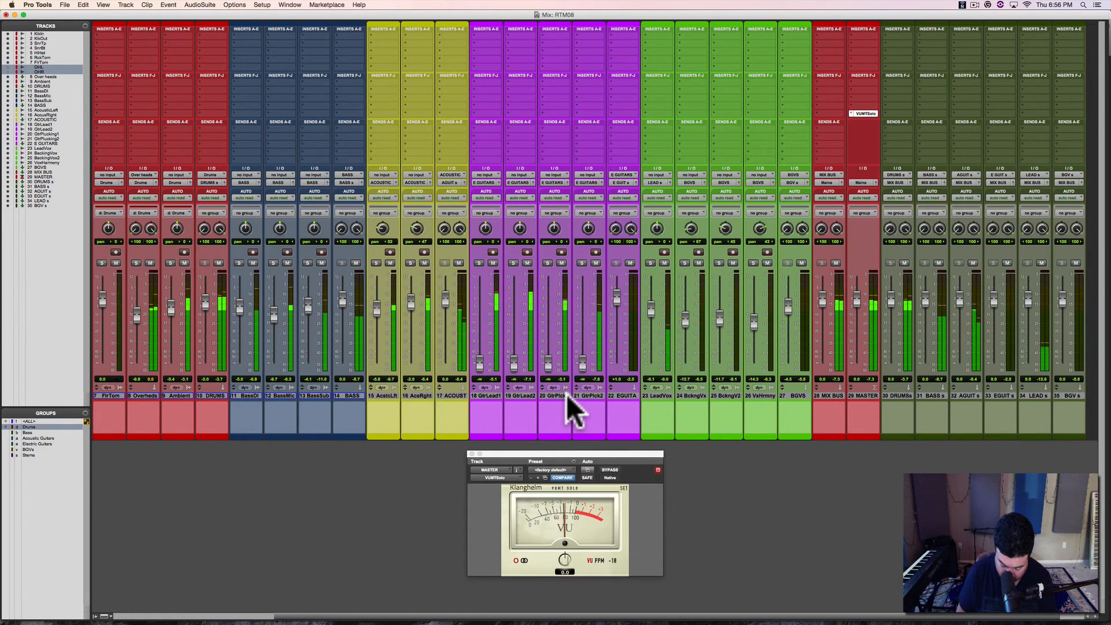
pyautogui.hscroll(2, 568, 395)
pyautogui.press('space')
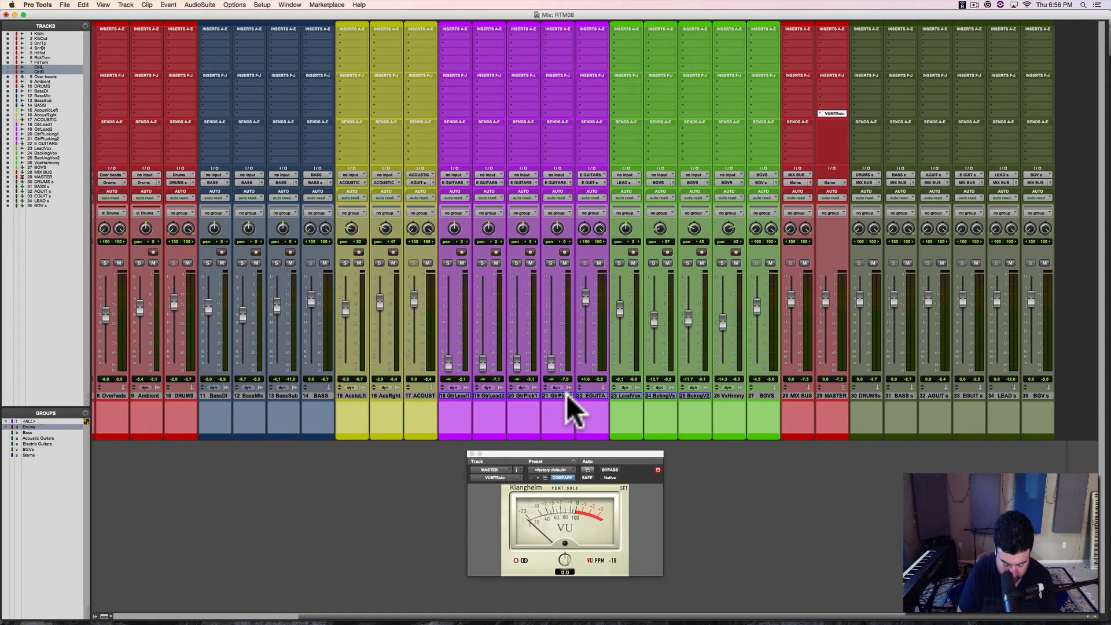
pyautogui.press('space')
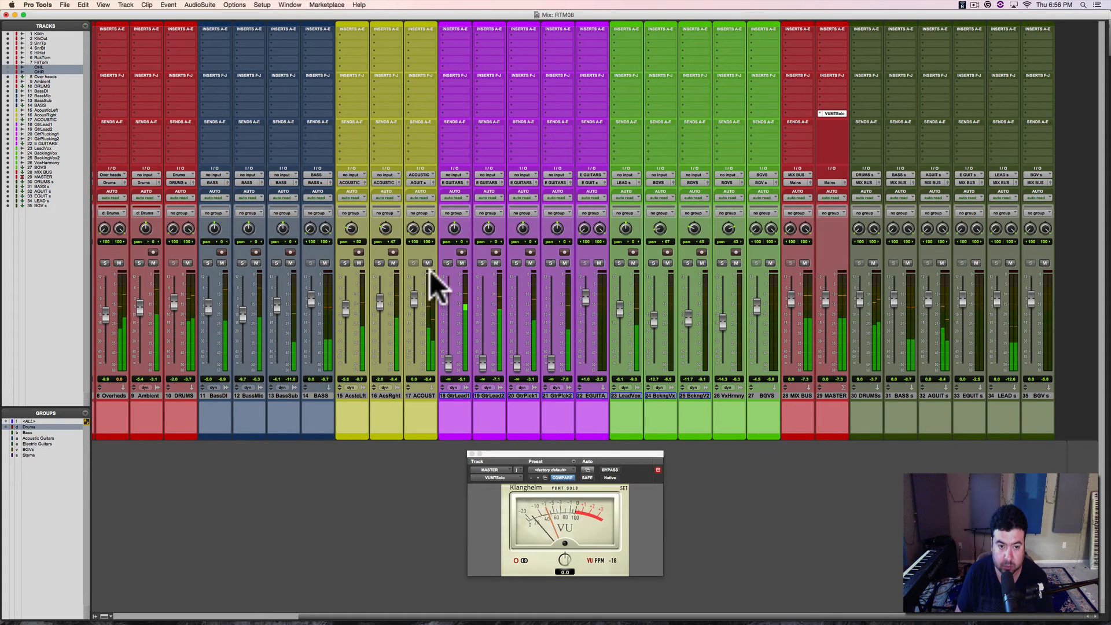
# Step: Enable the Electric Guitars group, solo its four tracks and raise their faders to about -10.4 dB
pyautogui.click(448, 263)
pyautogui.click(446, 263)
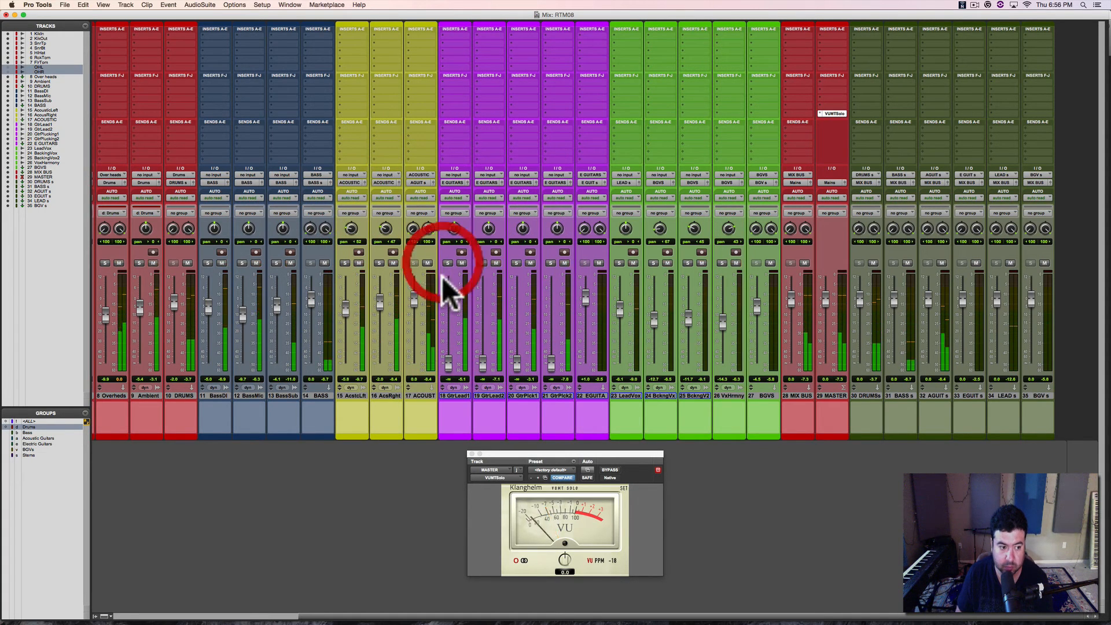
pyautogui.press('e')
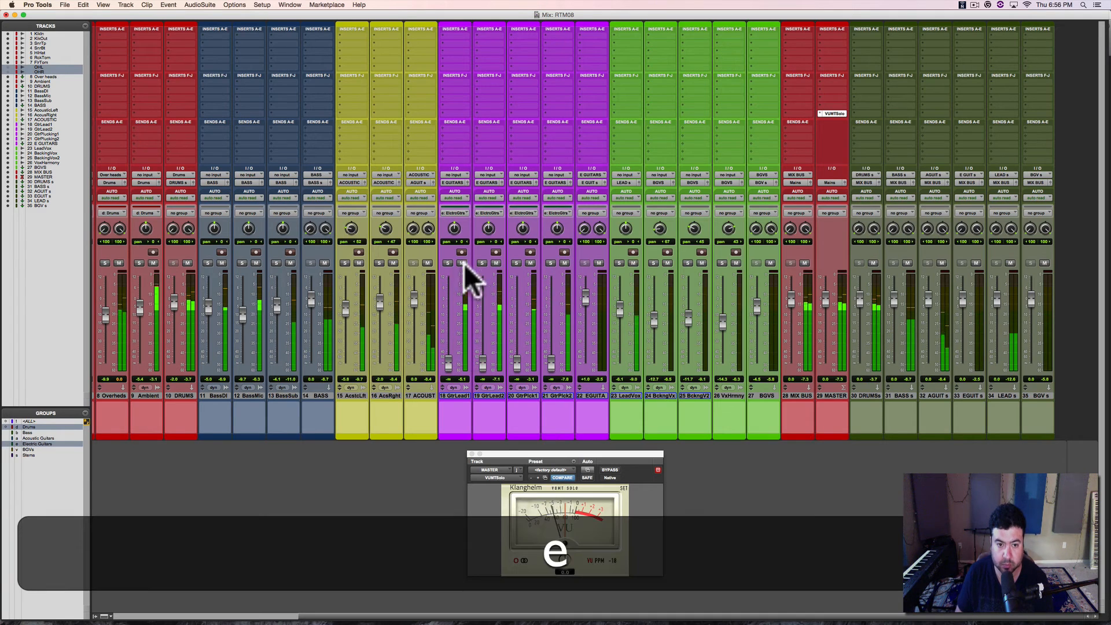
pyautogui.click(446, 263)
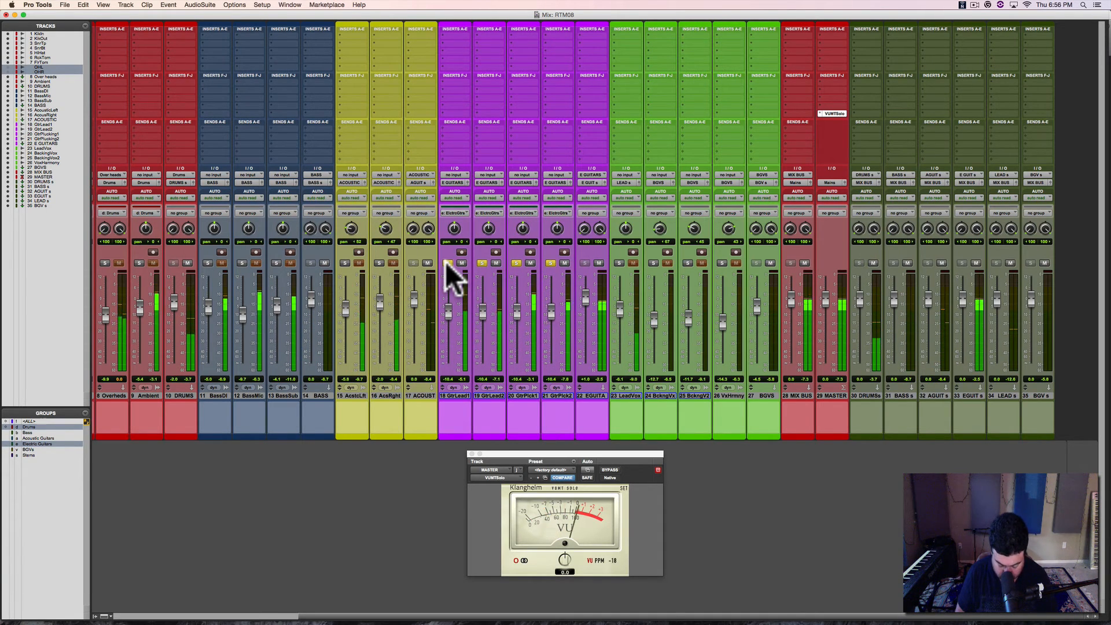
# Step: Suspend the groups and, playing from the LeadVox-09 clip near bar 40, raise GtrLead1 and GtrLead2 to about -1.1 and -0.1 dB
pyautogui.press('super+shift+g')
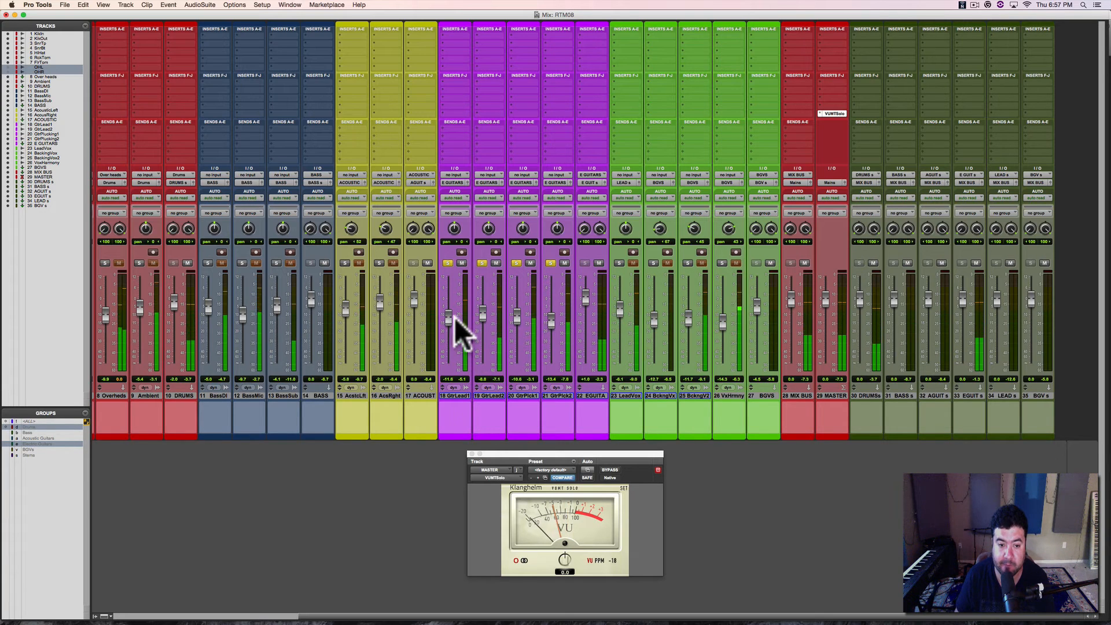
pyautogui.moveTo(455, 317)
pyautogui.mouseDown()
pyautogui.moveTo(448, 285)
pyautogui.moveTo(445, 311)
pyautogui.mouseUp()
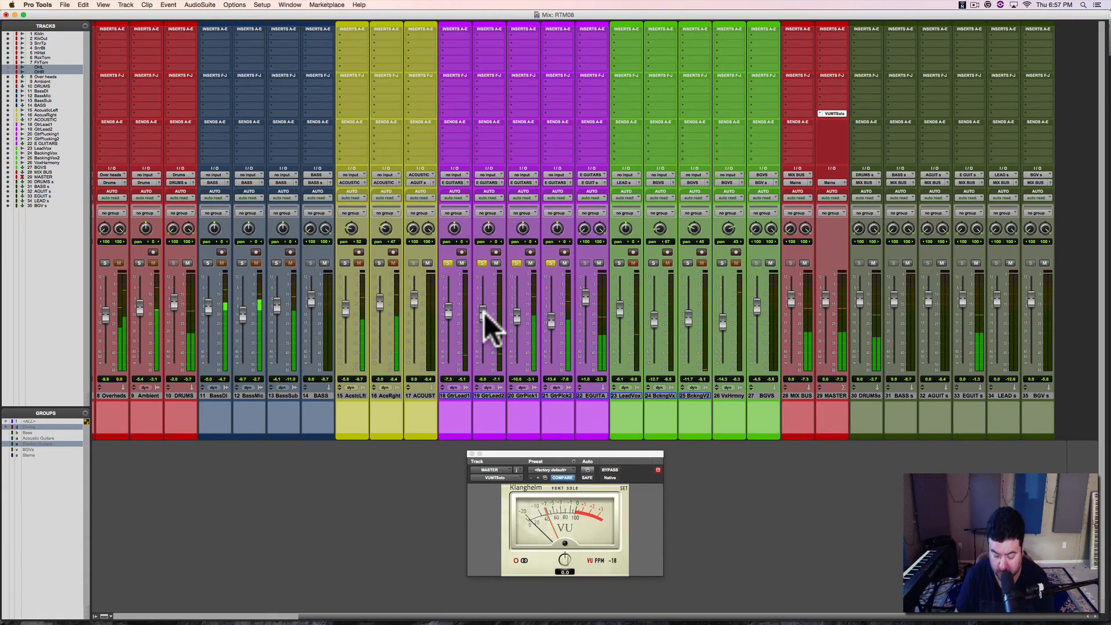
pyautogui.press('super+equal')
pyautogui.click(709, 434)
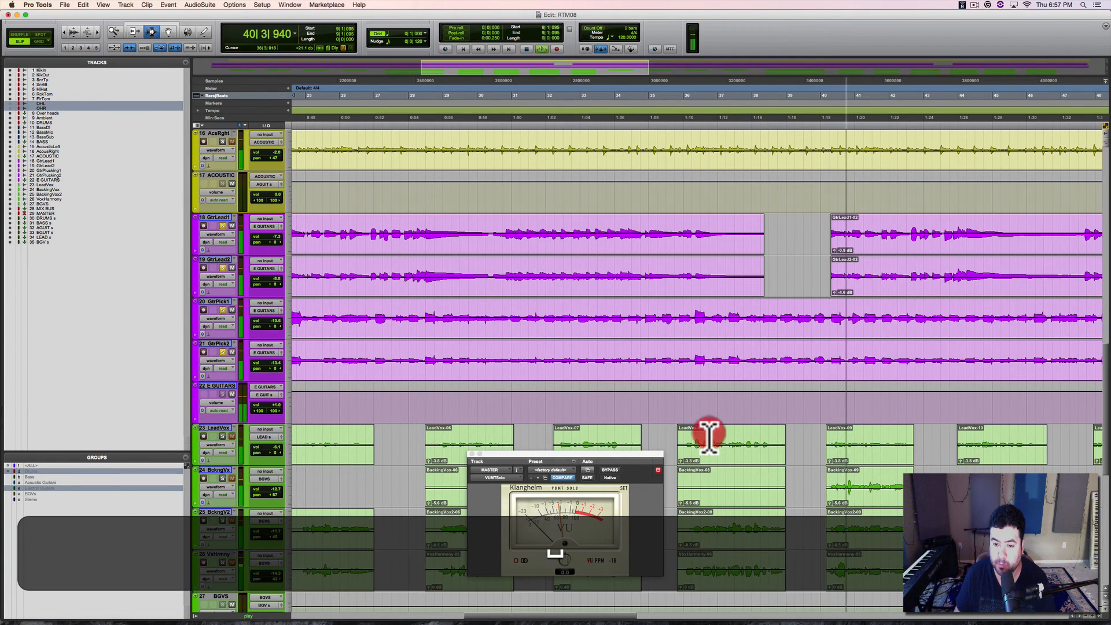
pyautogui.doubleClick(866, 444)
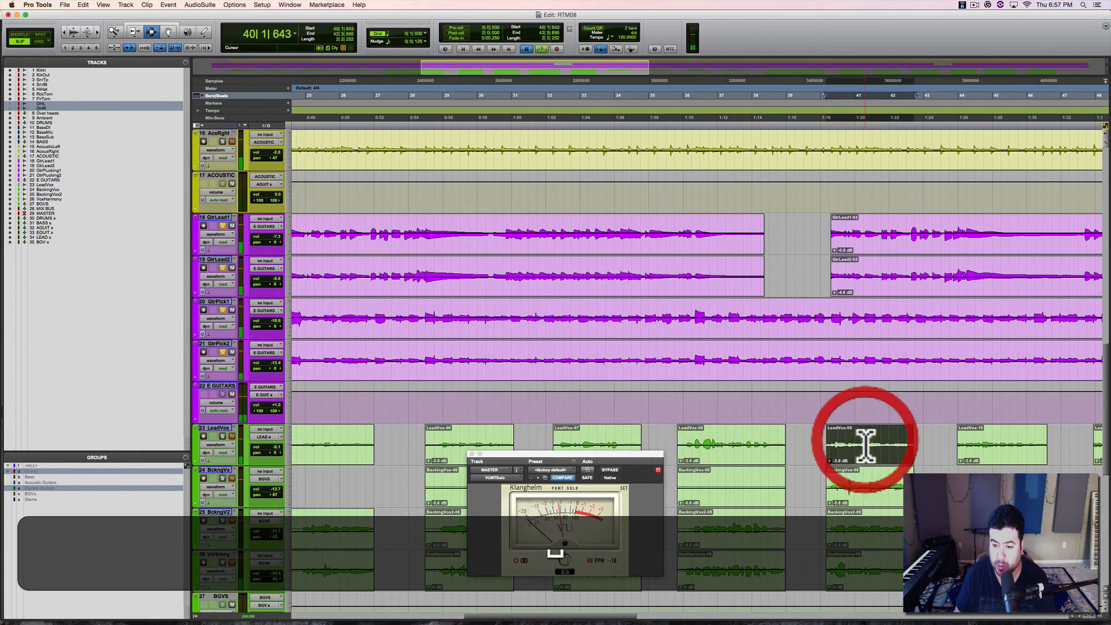
pyautogui.press('super+equal')
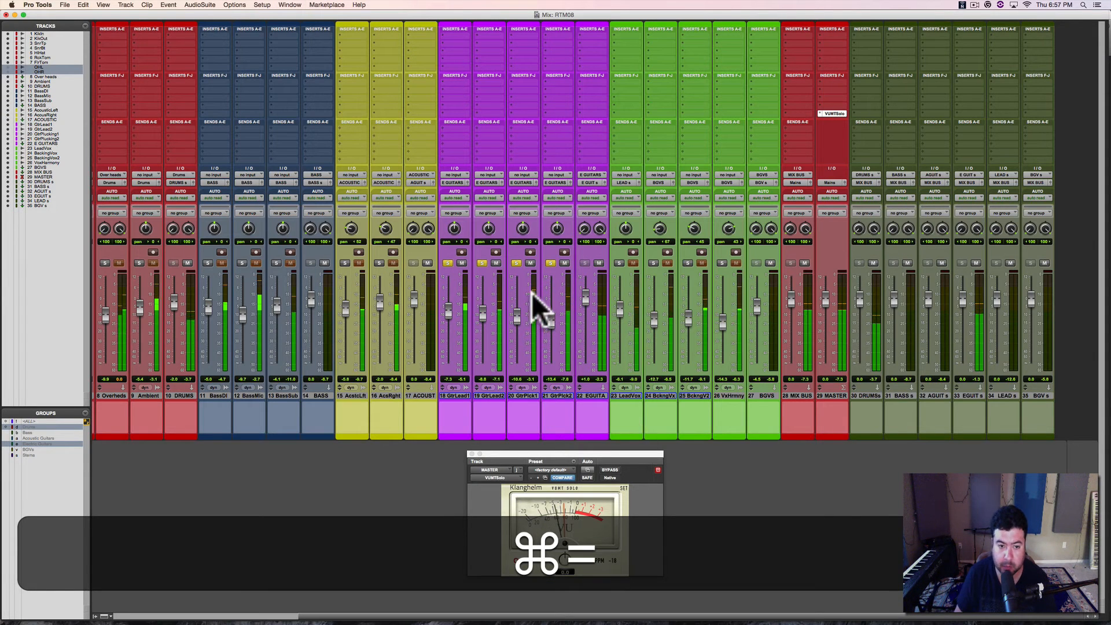
pyautogui.moveTo(449, 308)
pyautogui.mouseDown()
pyautogui.moveTo(450, 294)
pyautogui.moveTo(480, 306)
pyautogui.moveTo(485, 296)
pyautogui.moveTo(447, 298)
pyautogui.mouseUp()
# Step: Compare GtrLead1 and GtrLead2 by soloing each in turn without the picked guitars, and clear the solos
pyautogui.click(479, 263)
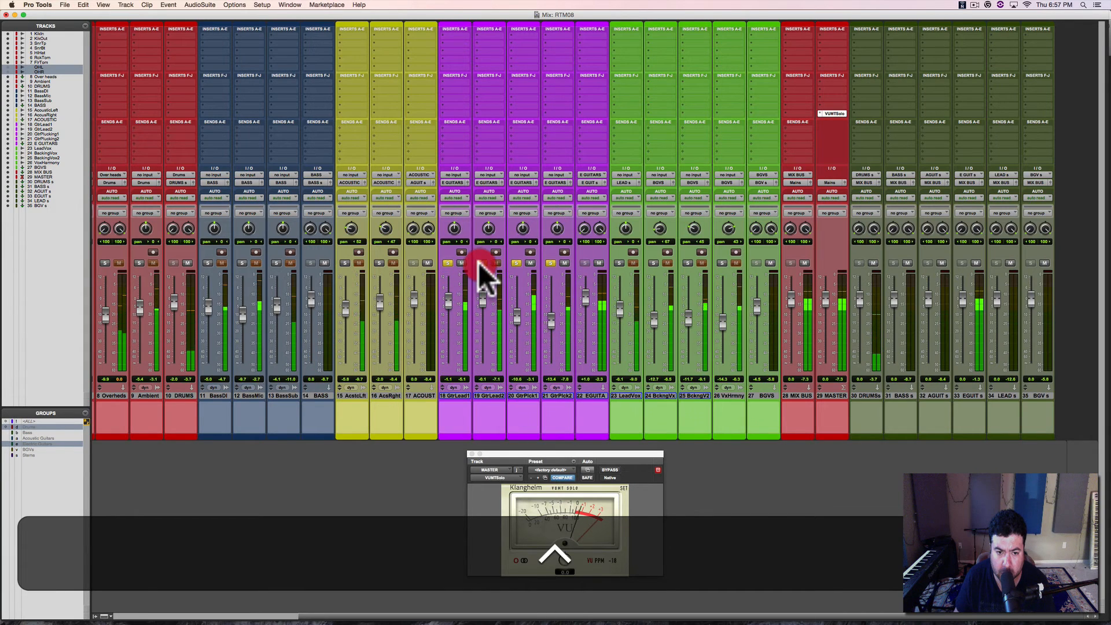
pyautogui.click(515, 263)
pyautogui.click(550, 263)
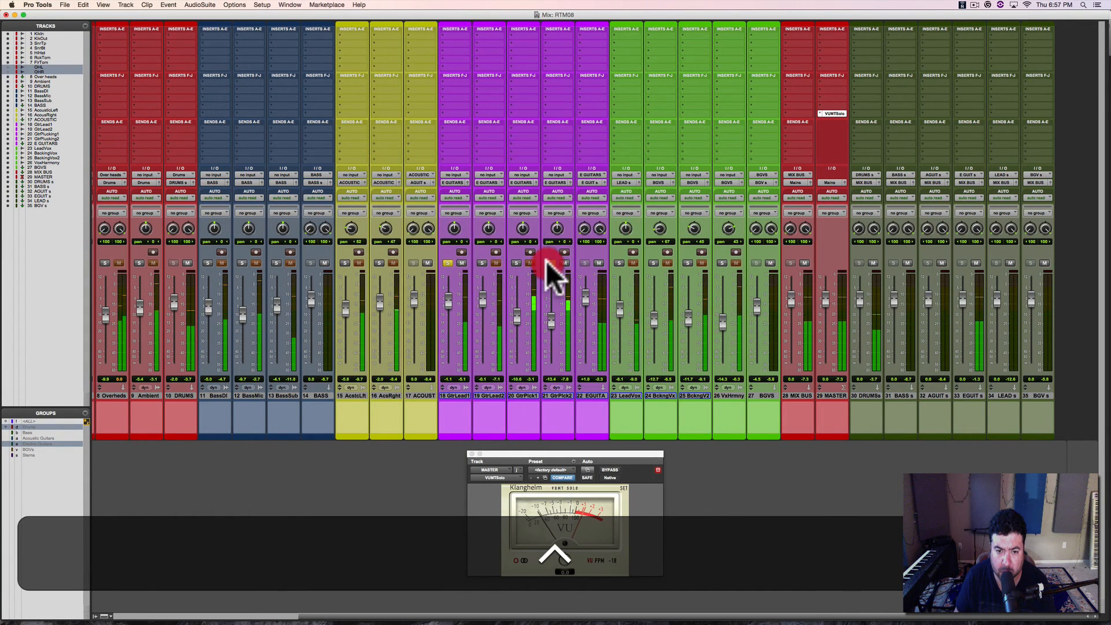
pyautogui.click(483, 264)
pyautogui.click(448, 263)
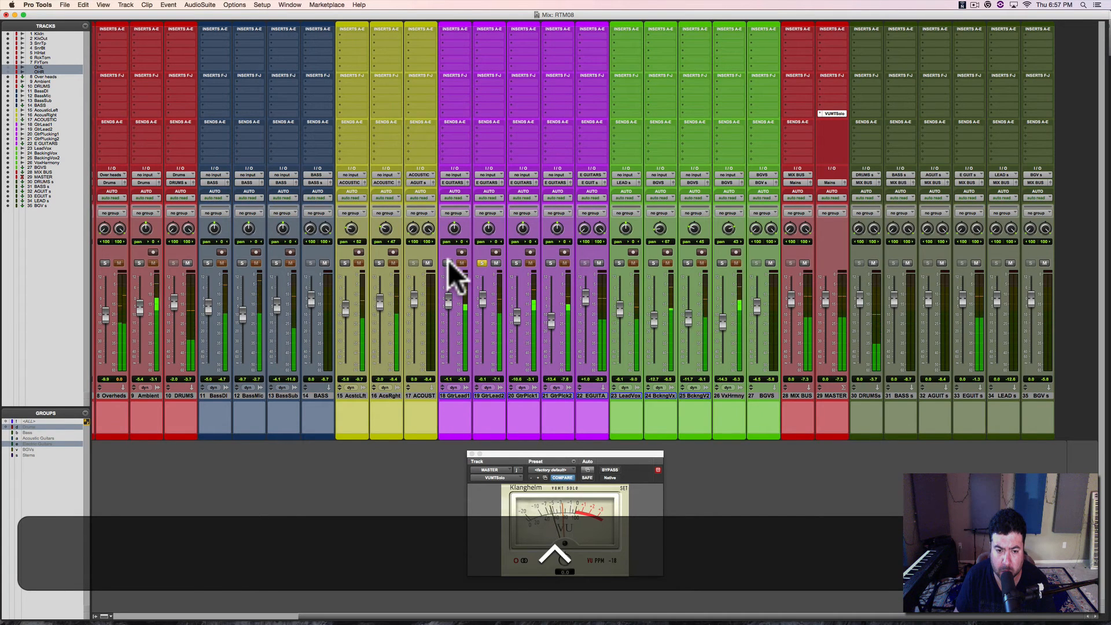
pyautogui.click(449, 263)
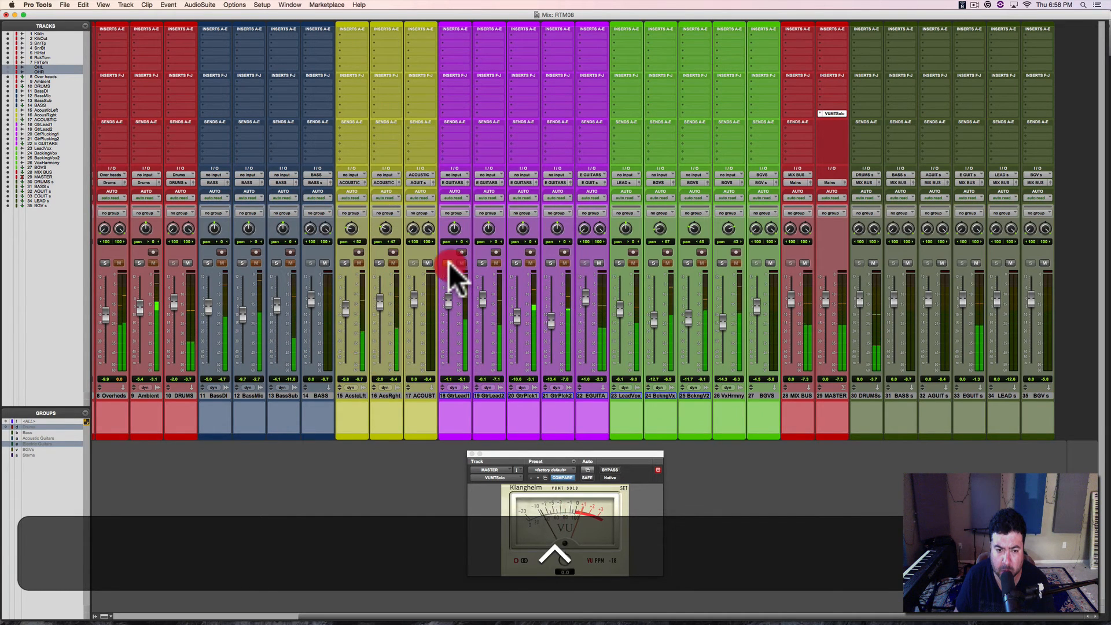
# Step: Hide the GtrLead1 track and make it inactive
pyautogui.click(449, 394)
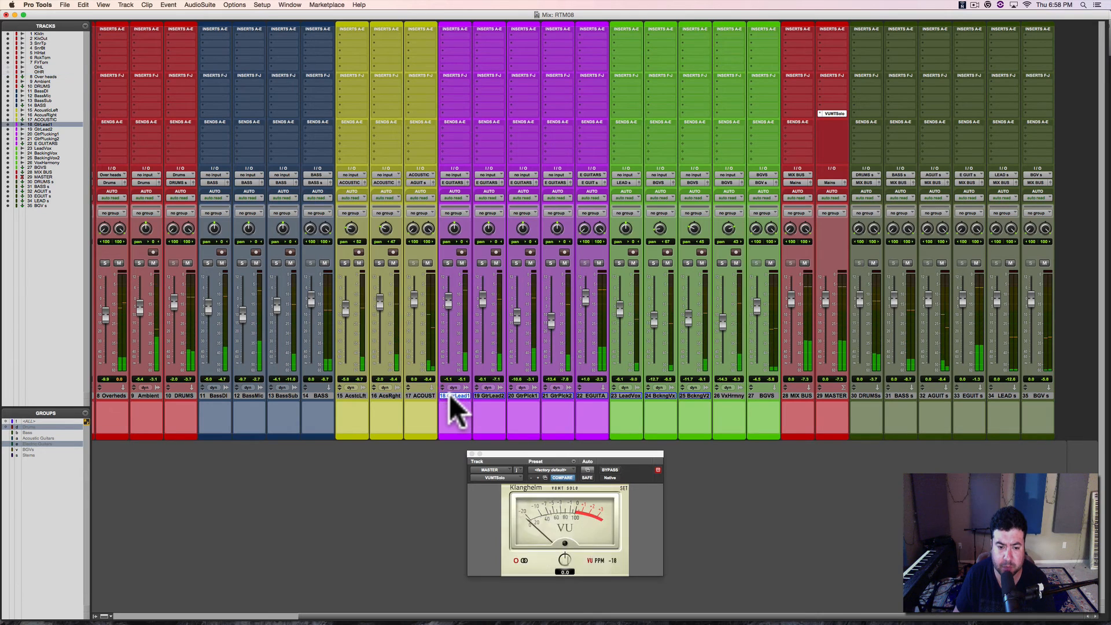
pyautogui.keyDown('ctrl'); pyautogui.click(451, 395); pyautogui.keyUp('ctrl')
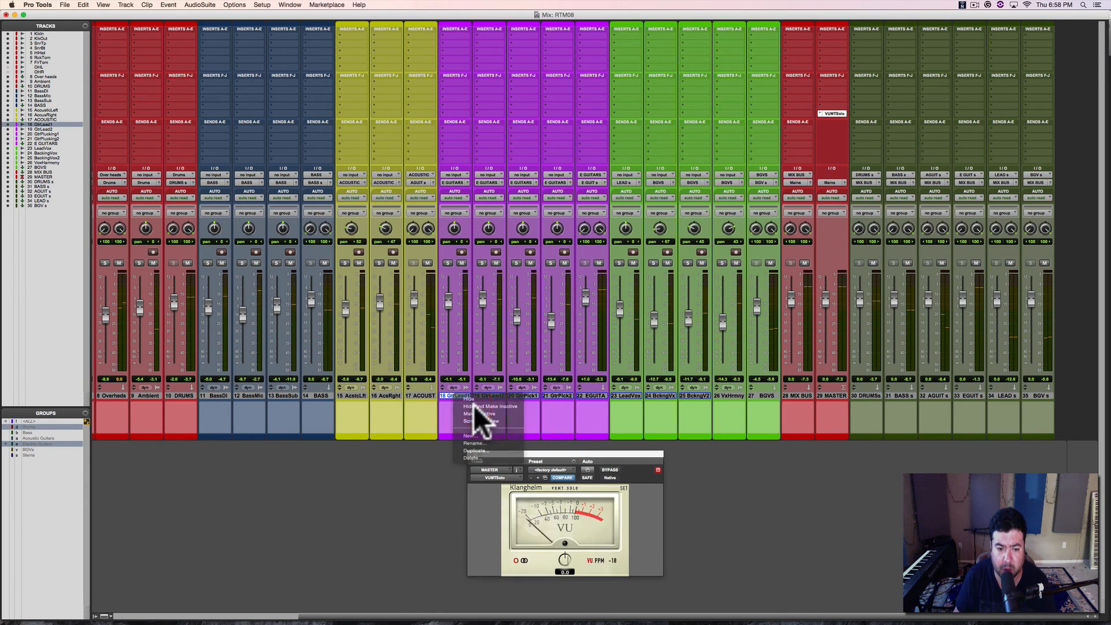
pyautogui.click(474, 405)
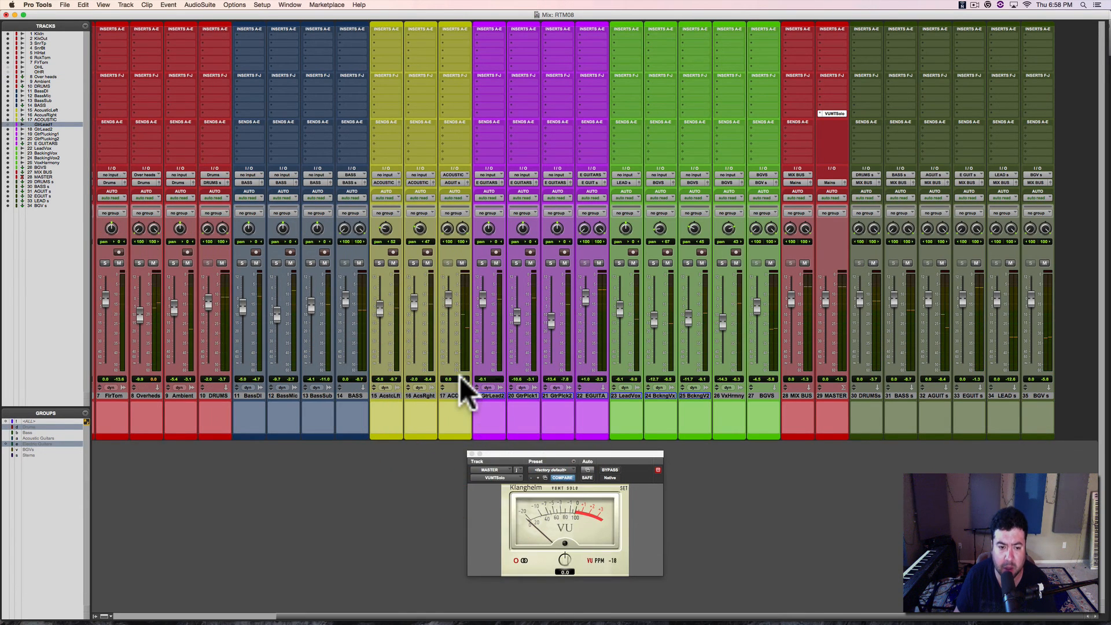
# Step: Solo GtrPick1 and GtrPick2 and raise their faders to about -4.6 and -3.3 dB during playback
pyautogui.keyDown('shift'); pyautogui.click(517, 263); pyautogui.keyUp('shift')
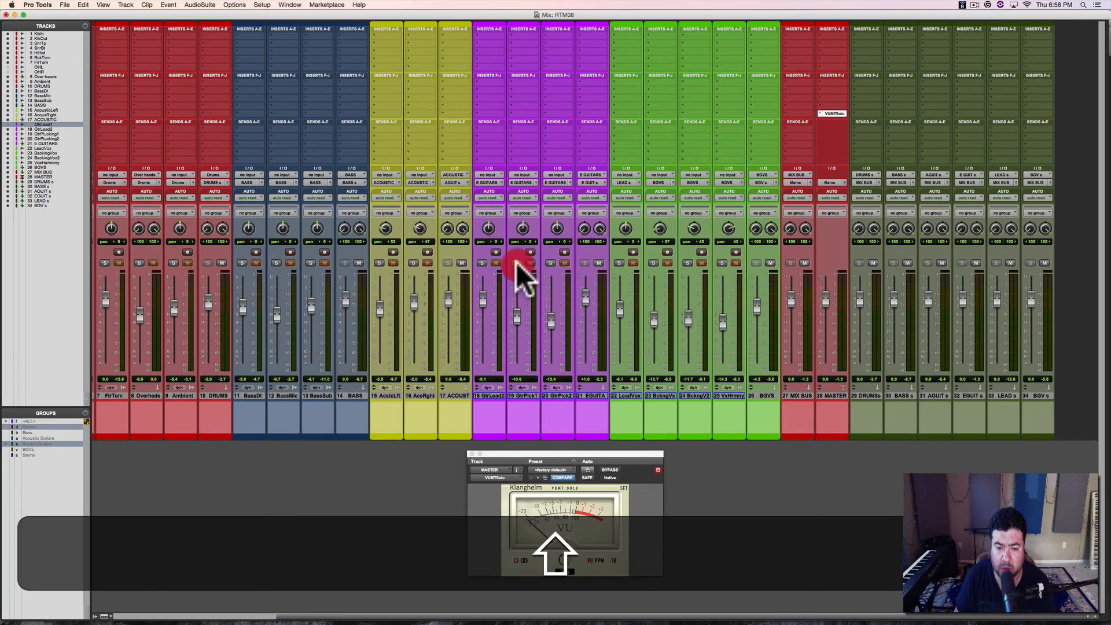
pyautogui.keyDown('shift'); pyautogui.click(550, 263); pyautogui.keyUp('shift')
pyautogui.press('space')
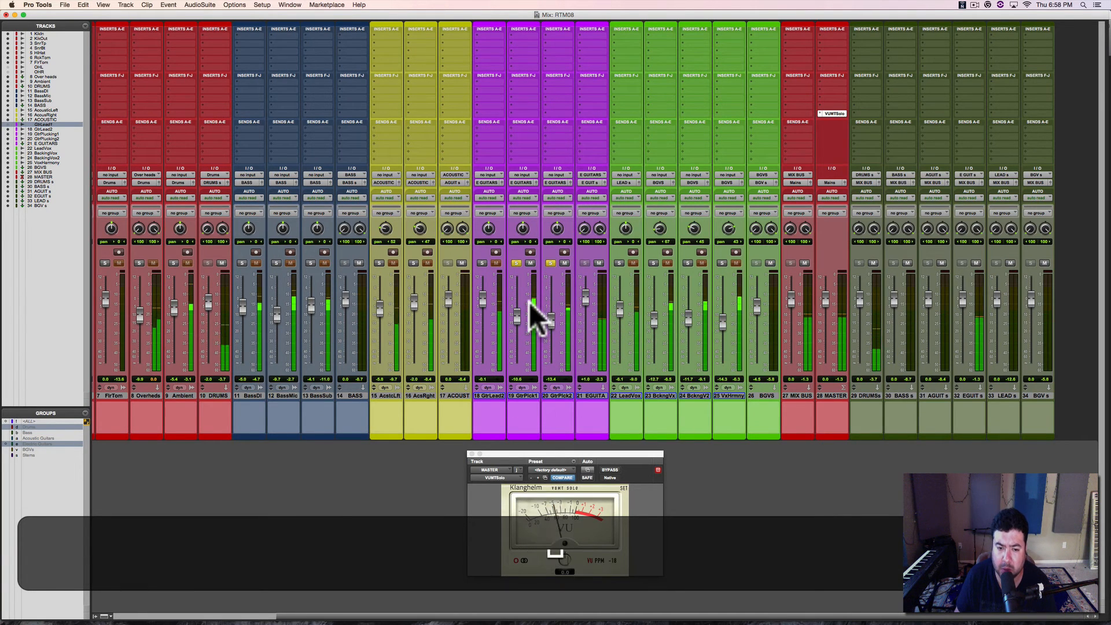
pyautogui.moveTo(519, 315); pyautogui.dragTo(550, 304)
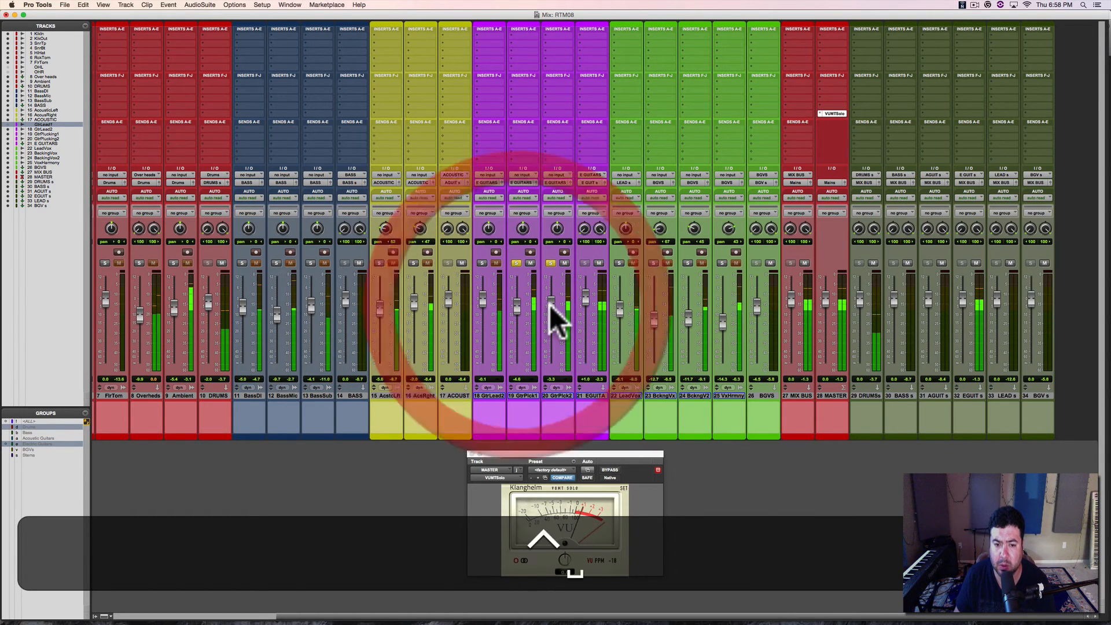
# Step: Clear the solos on the picked guitars, and hide the GtrPick2 track and make it inactive
pyautogui.click(550, 261)
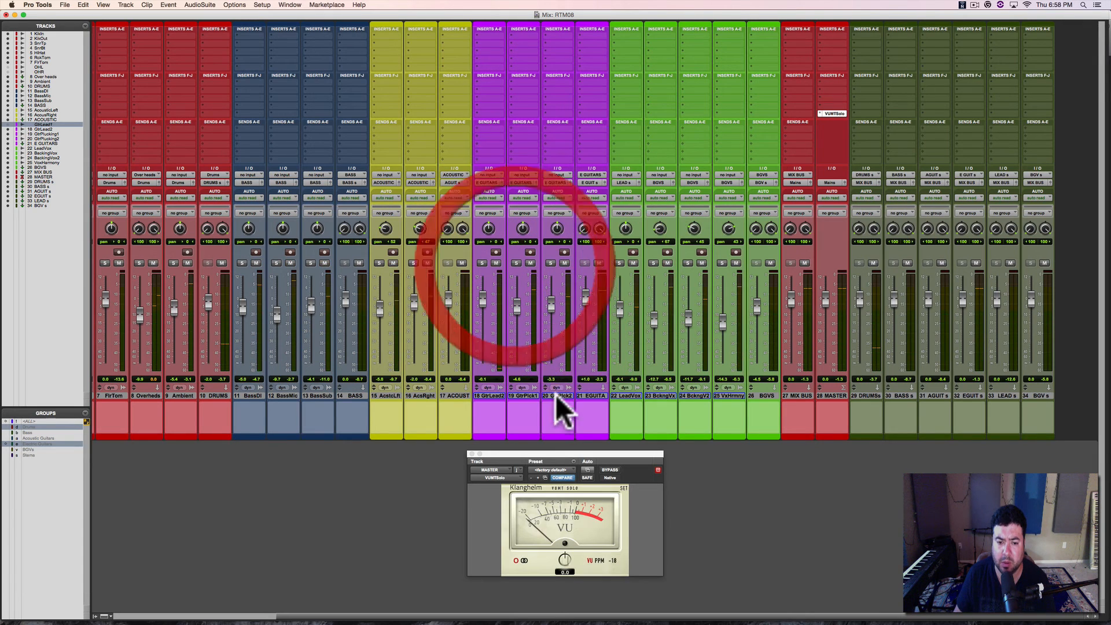
pyautogui.click(515, 263)
pyautogui.keyDown('ctrl'); pyautogui.click(559, 394); pyautogui.keyUp('ctrl')
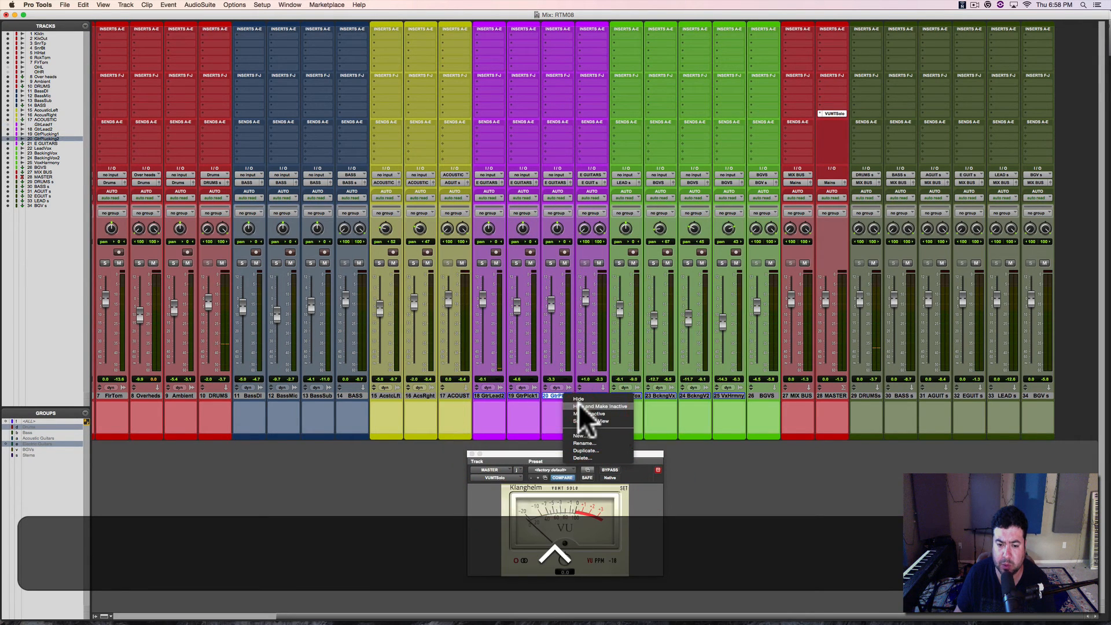
pyautogui.click(579, 405)
# Step: Set GtrLead2 to about -8 dB and GtrPick1 to about -6.5 dB, pan both off centre during playback, and save the session
pyautogui.press('super+s')
pyautogui.press('super+space')
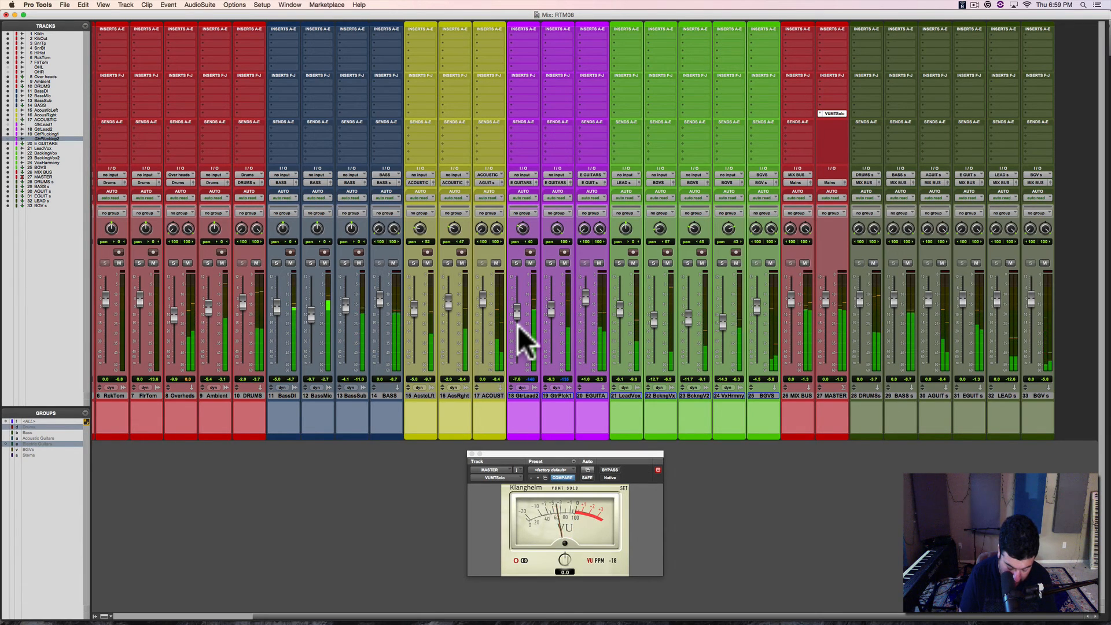
pyautogui.press('super+s')
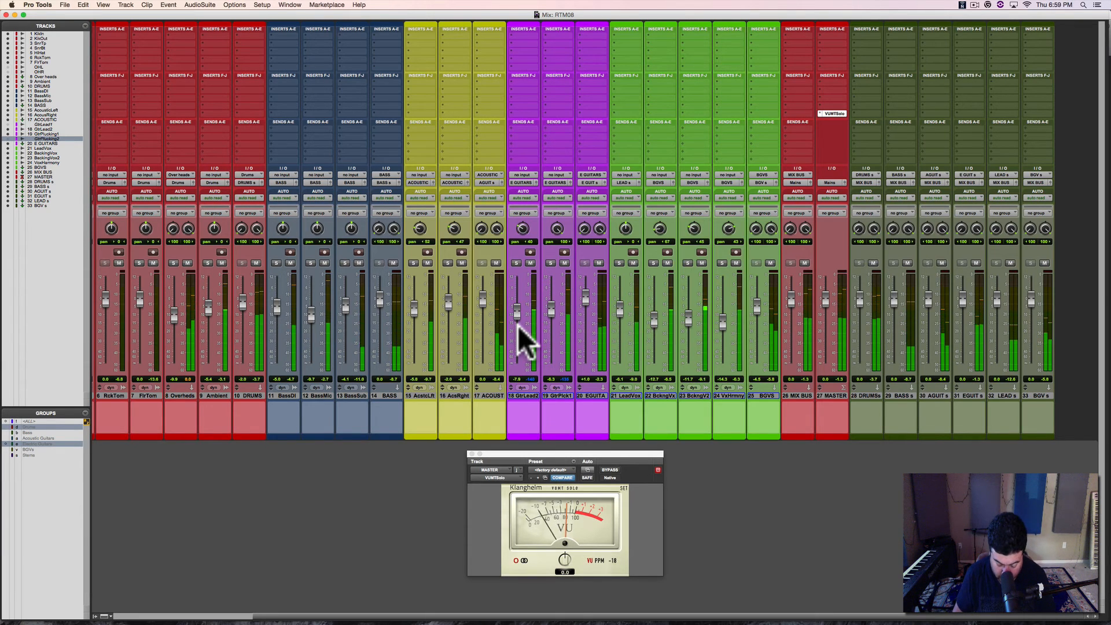
pyautogui.press('super+s')
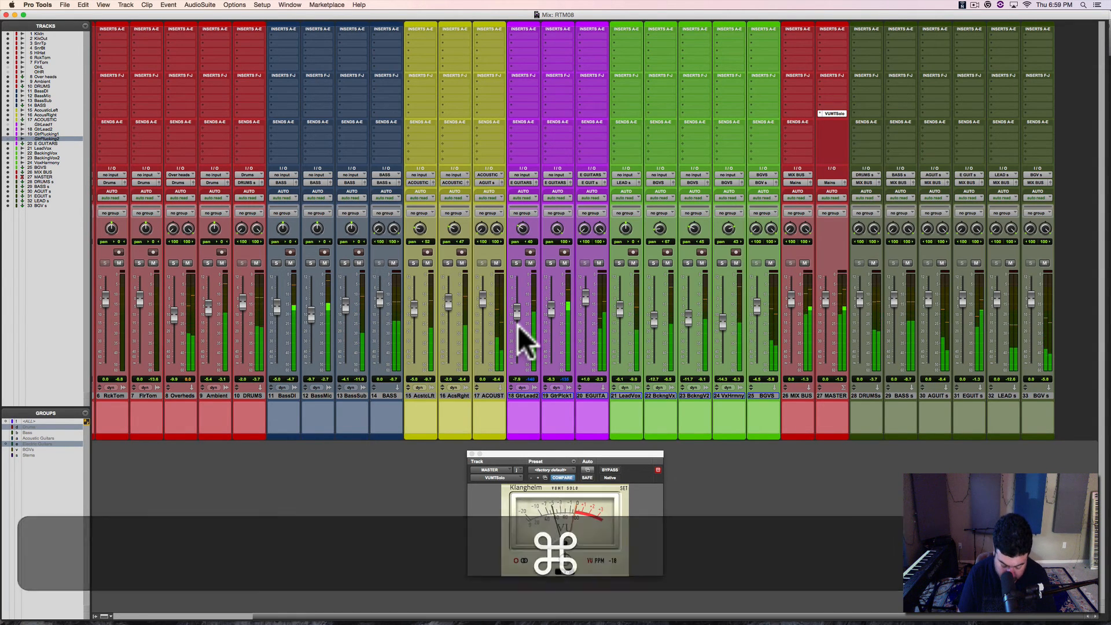
# Step: Play from about bar 28, lower GtrPick1 to about -8 dB in the Mix window, and save the session
pyautogui.press('super+equal')
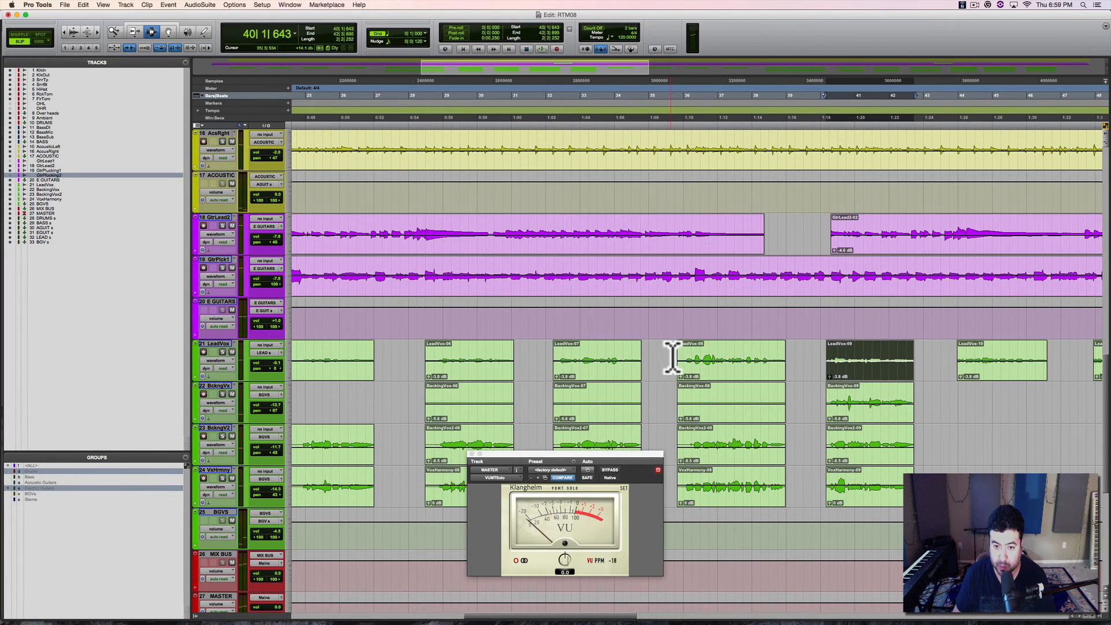
pyautogui.click(679, 354)
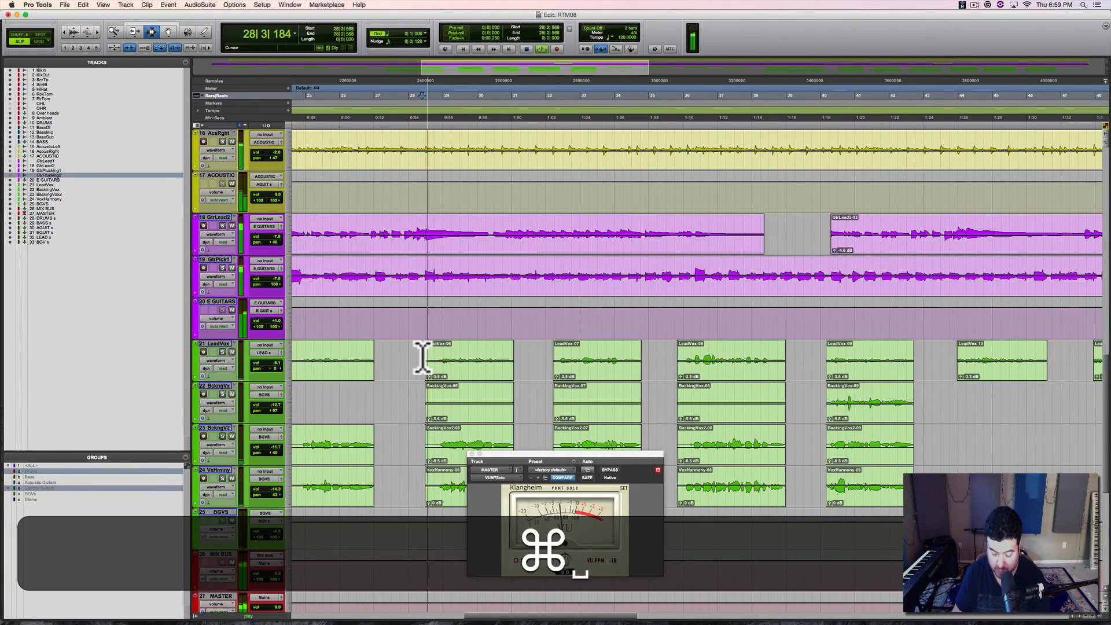
pyautogui.press('super+equal')
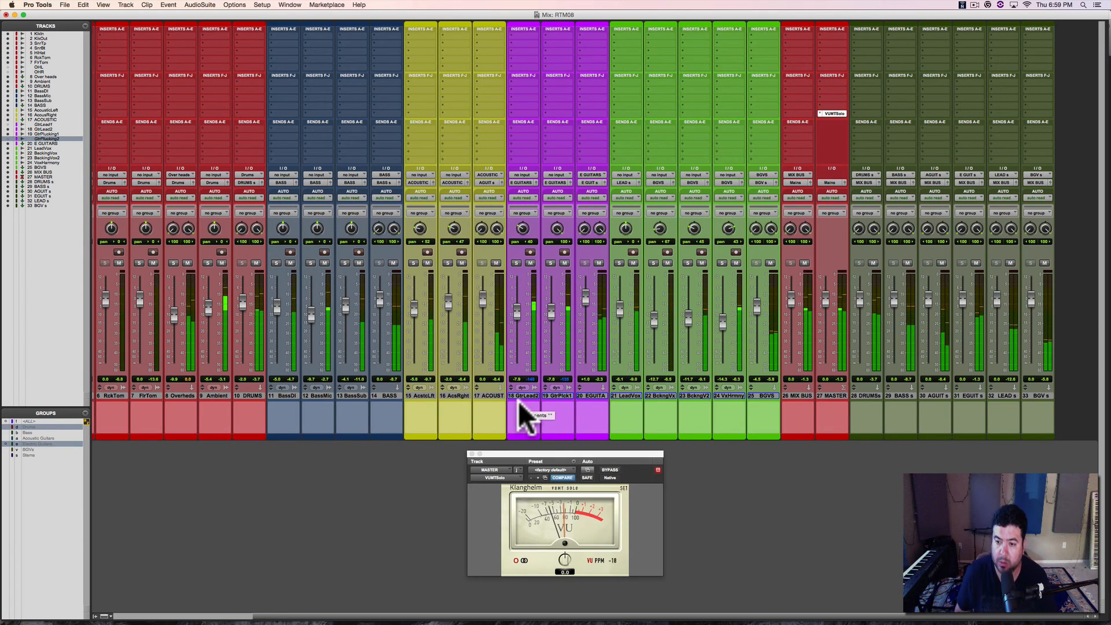
pyautogui.press('super+s')
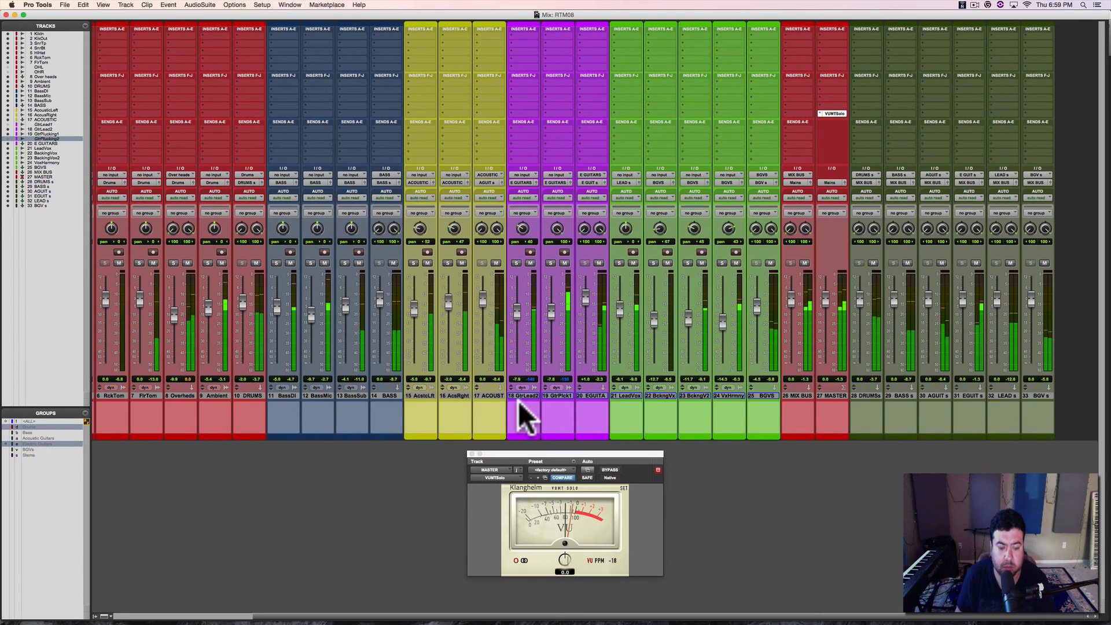
pyautogui.press('super+space')
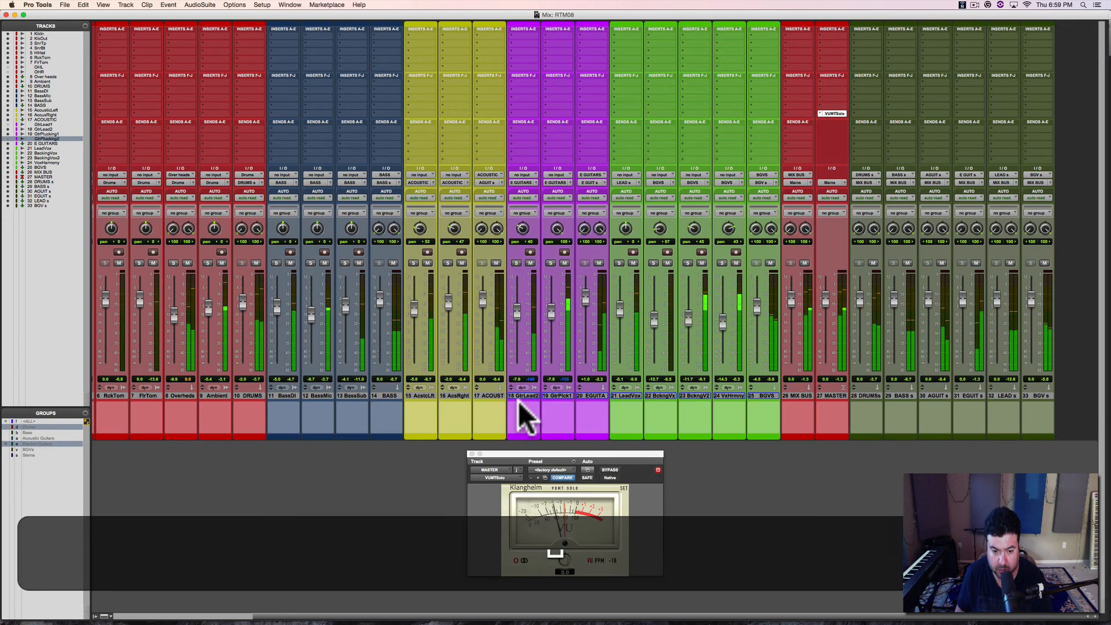
pyautogui.press('super+s')
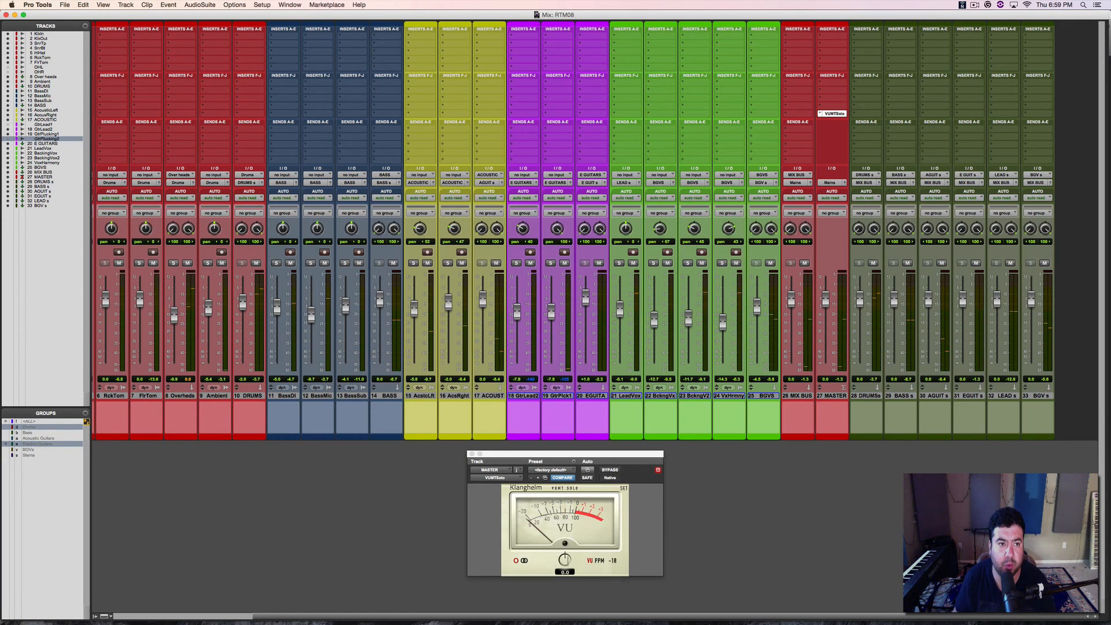
# Step: Turn off Pre-Fader Metering for the session
pyautogui.click(262, 5)
pyautogui.moveTo(235, 6)
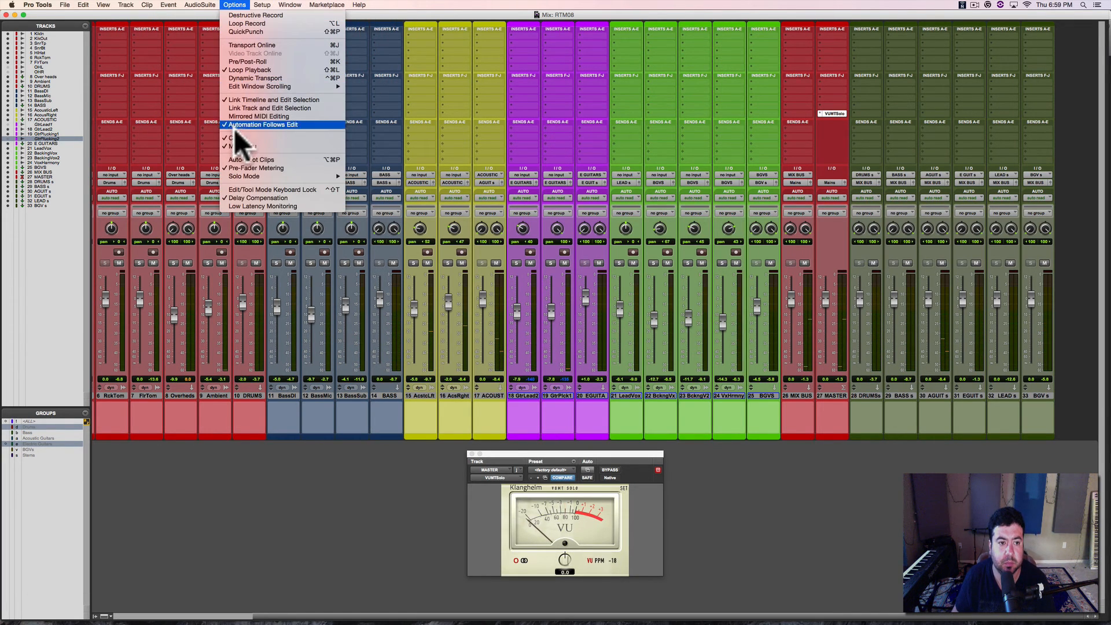
pyautogui.click(235, 168)
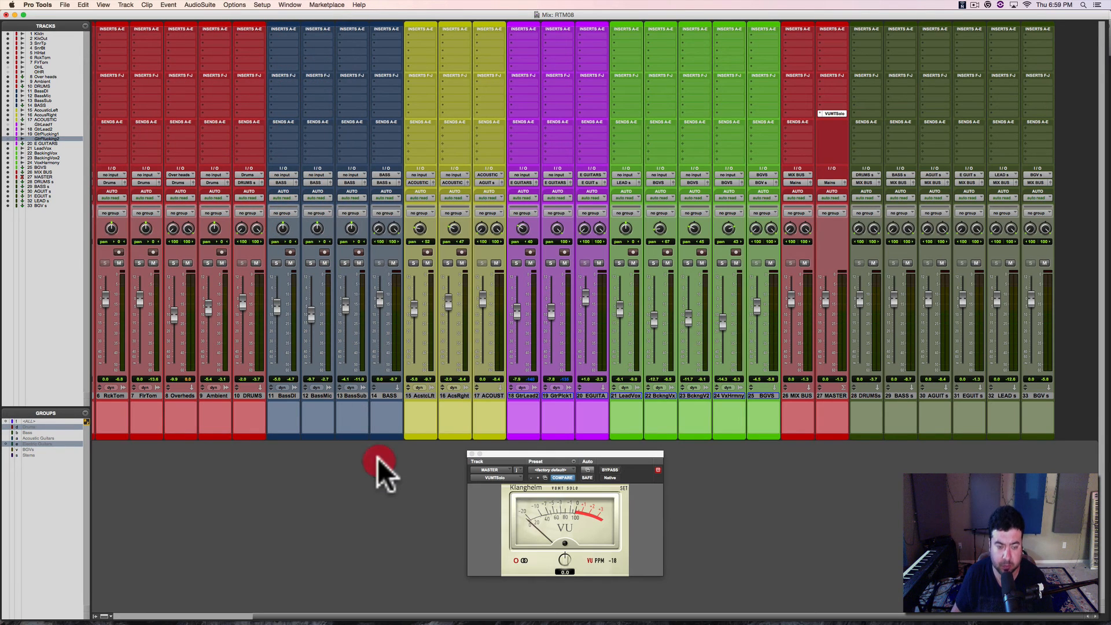
# Step: Play the full mix, save the session, and try VUMTSolo reference levels of -24 and -20 on the MASTER track
pyautogui.click(377, 457)
pyautogui.press('space')
pyautogui.press('super+s')
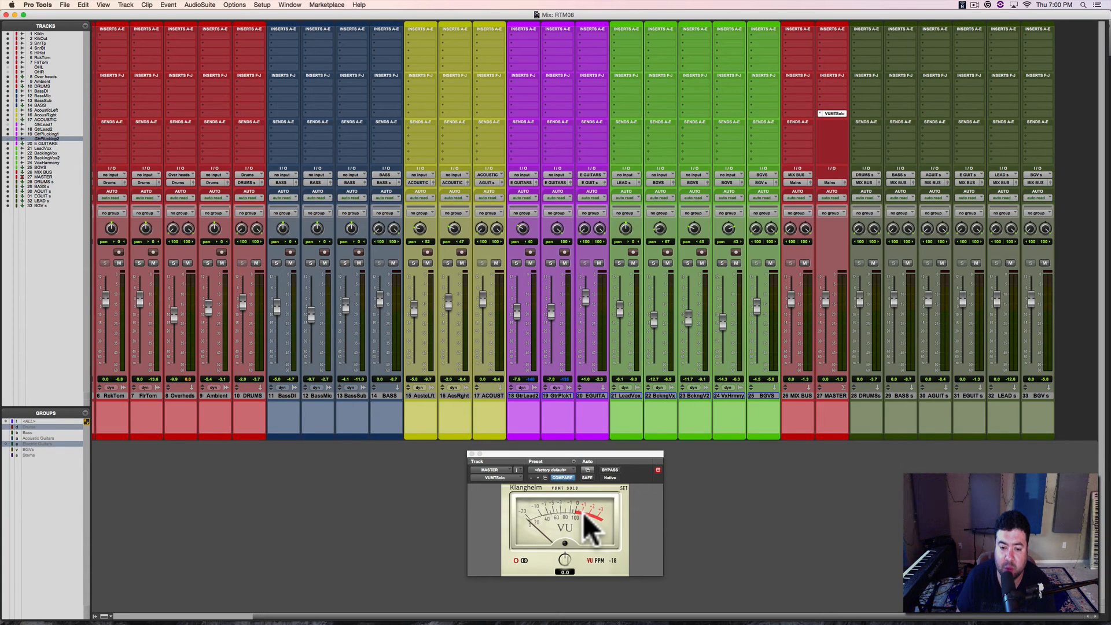
pyautogui.keyDown('super'); pyautogui.click(613, 563); pyautogui.keyUp('super')
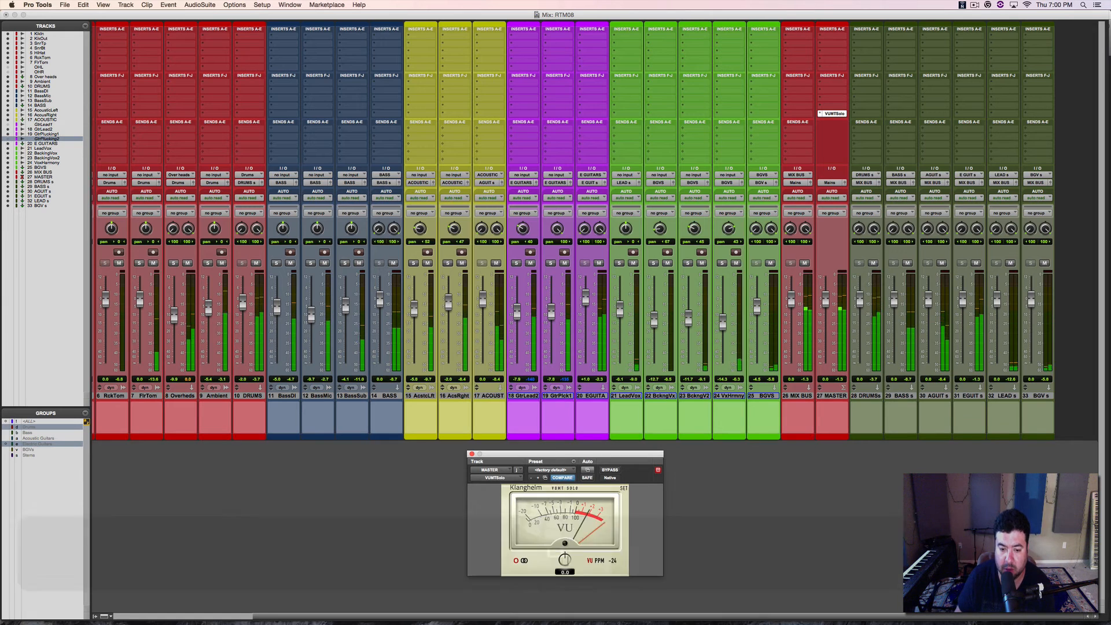
pyautogui.keyDown('super'); pyautogui.click(614, 560); pyautogui.keyUp('super')
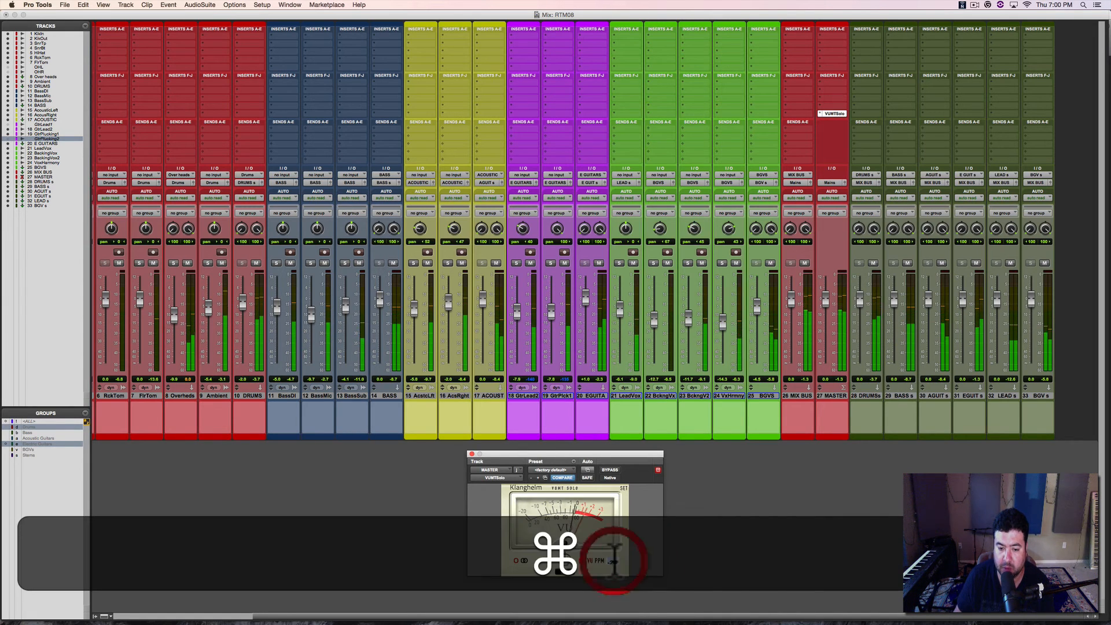
pyautogui.write('-20')
pyautogui.press('Return')
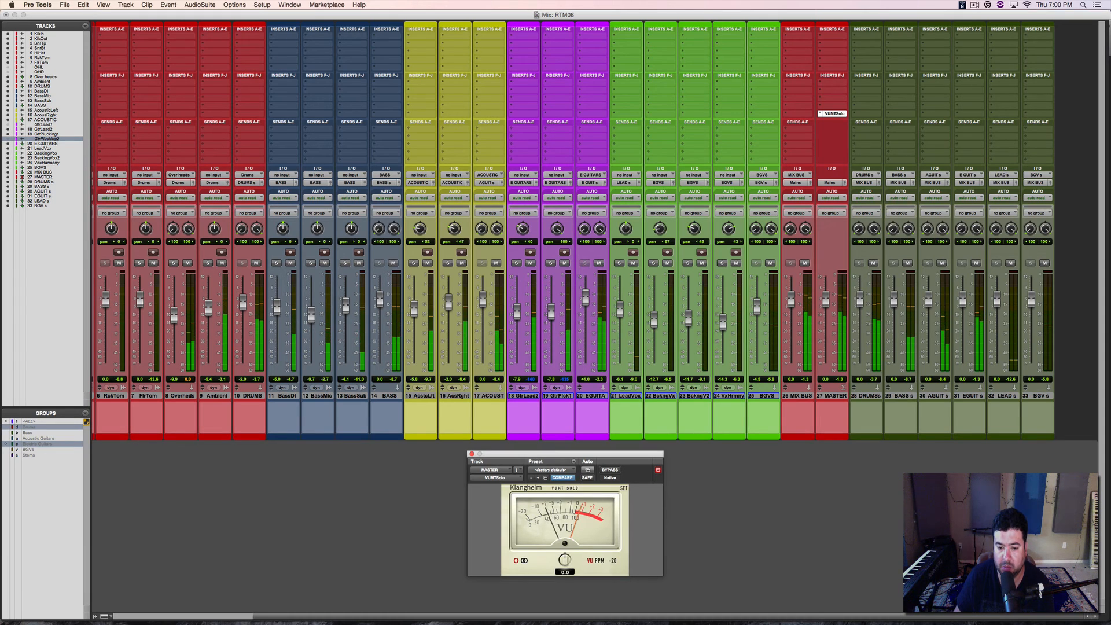
# Step: Set the VUMTSolo reference level on MASTER to -21, restart playback to check it, and save the session
pyautogui.press('super')
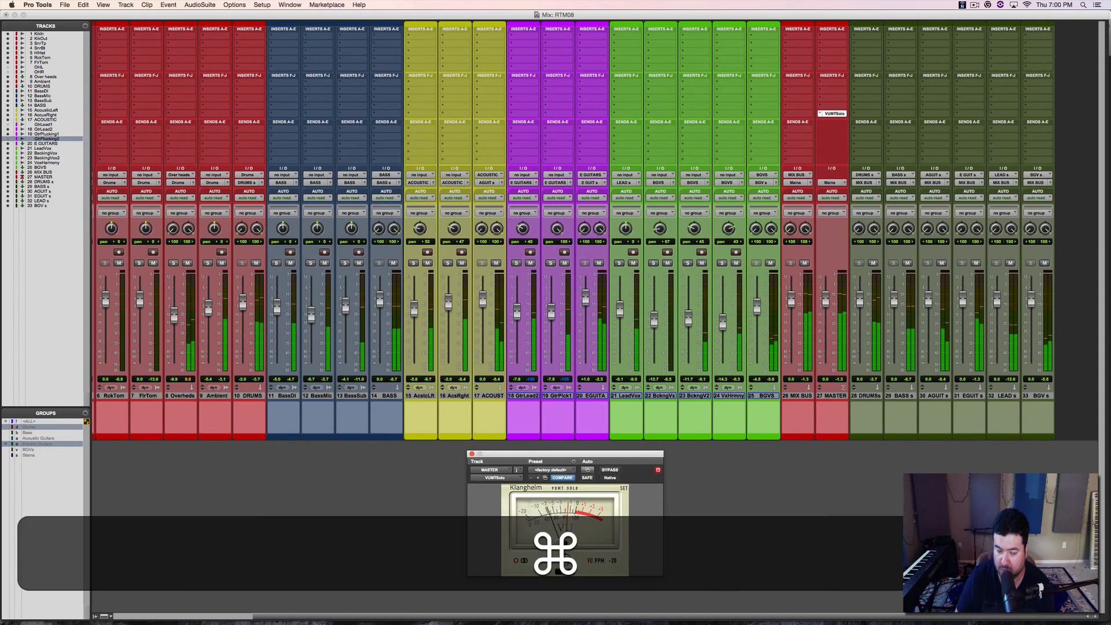
pyautogui.keyDown('super'); pyautogui.click(612, 560); pyautogui.keyUp('super')
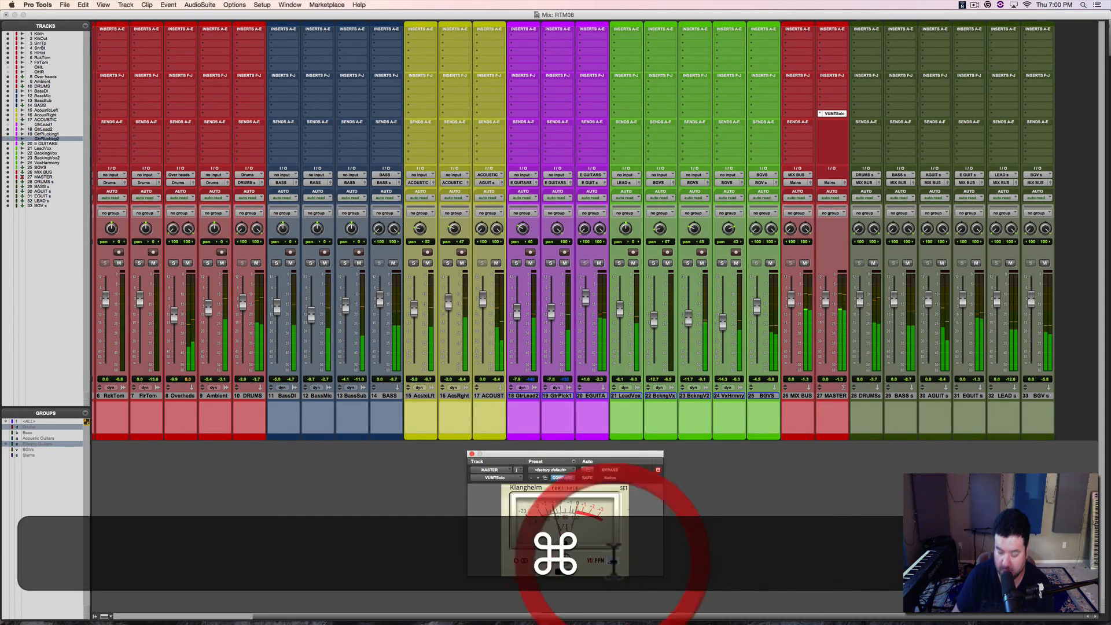
pyautogui.write('-21')
pyautogui.press('Return')
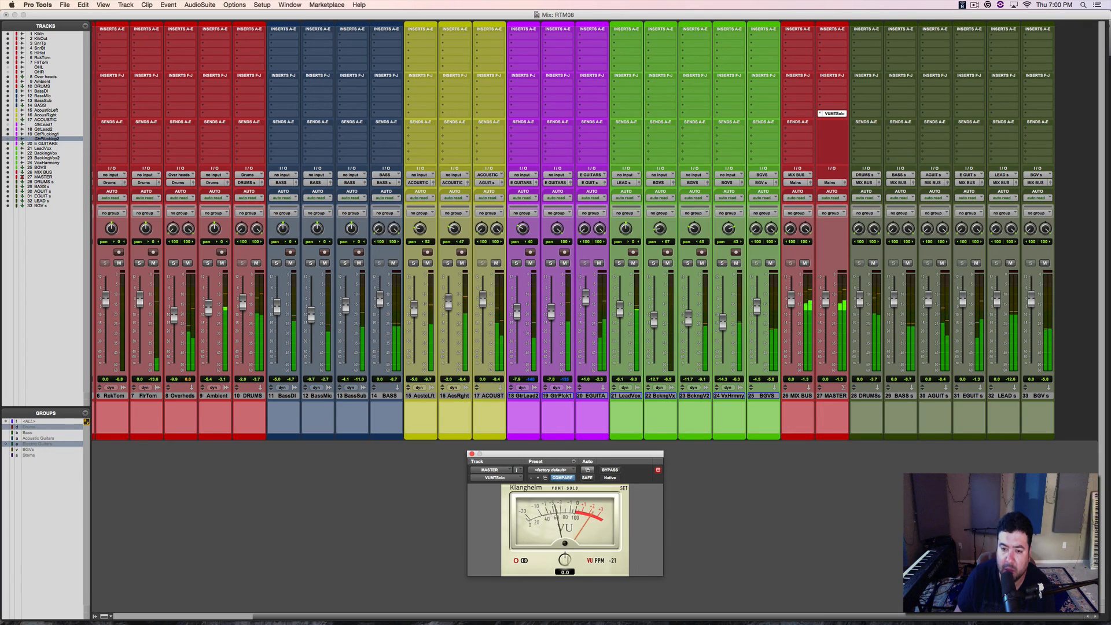
pyautogui.press('space')
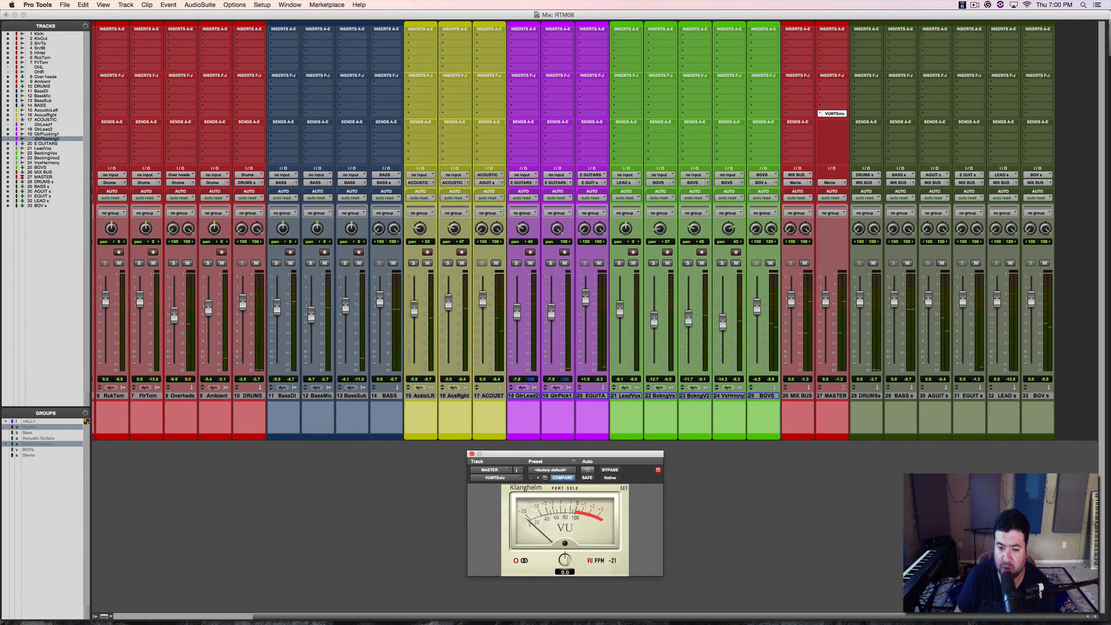
pyautogui.press('space')
pyautogui.press('super+s')
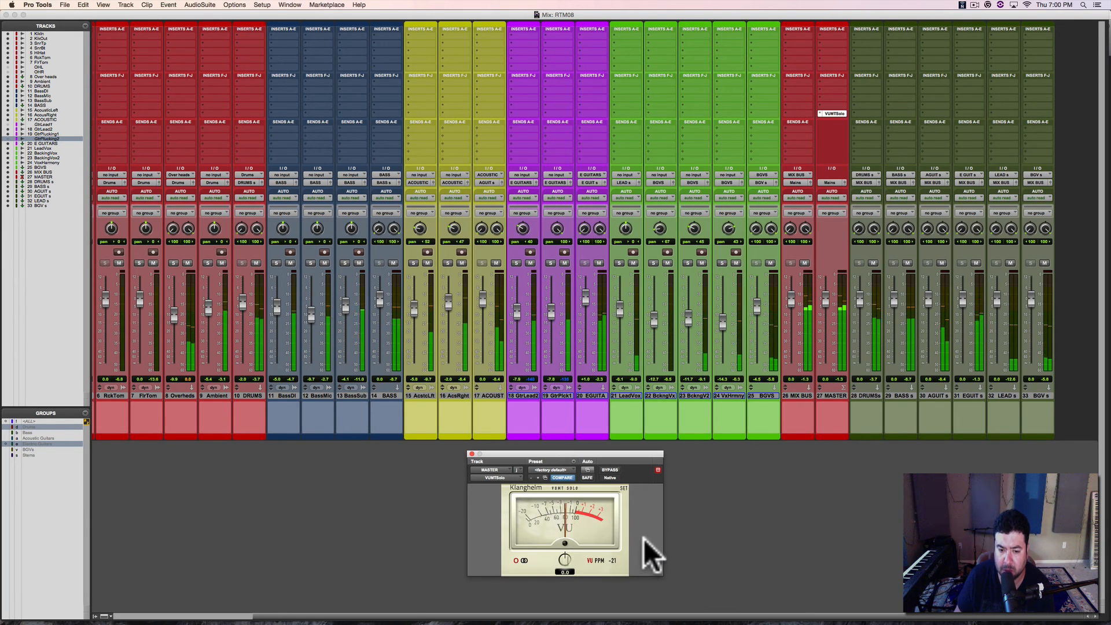
pyautogui.press('super+s')
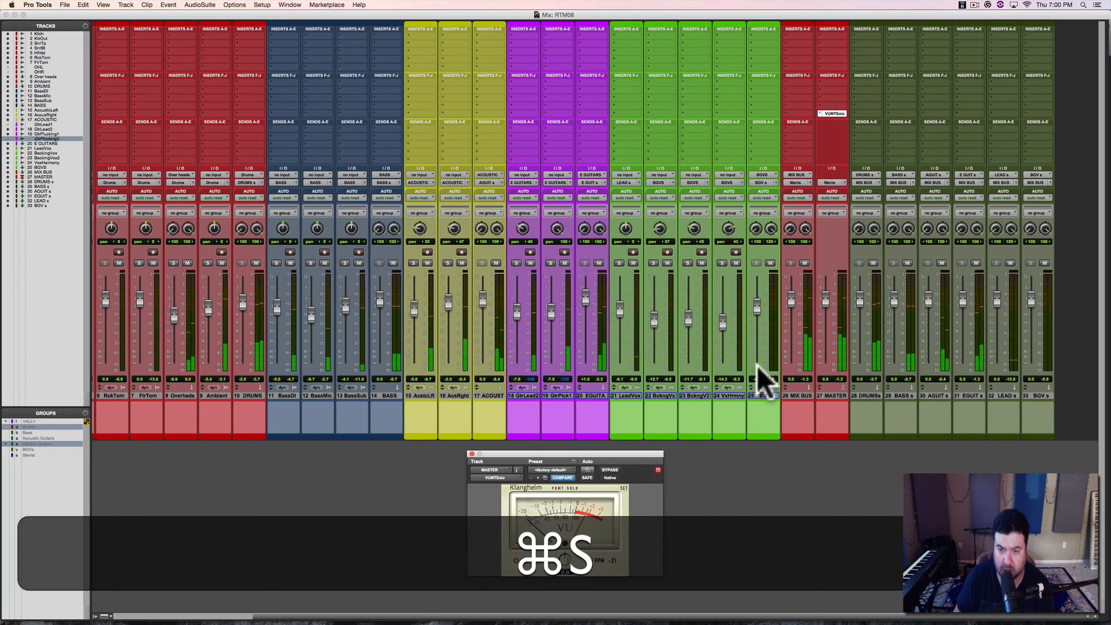
# Step: Insert the stereo multichannel bx_meter on the MASTER track above VUMTSolo, and move its window so the whole meter shows
pyautogui.click(832, 109)
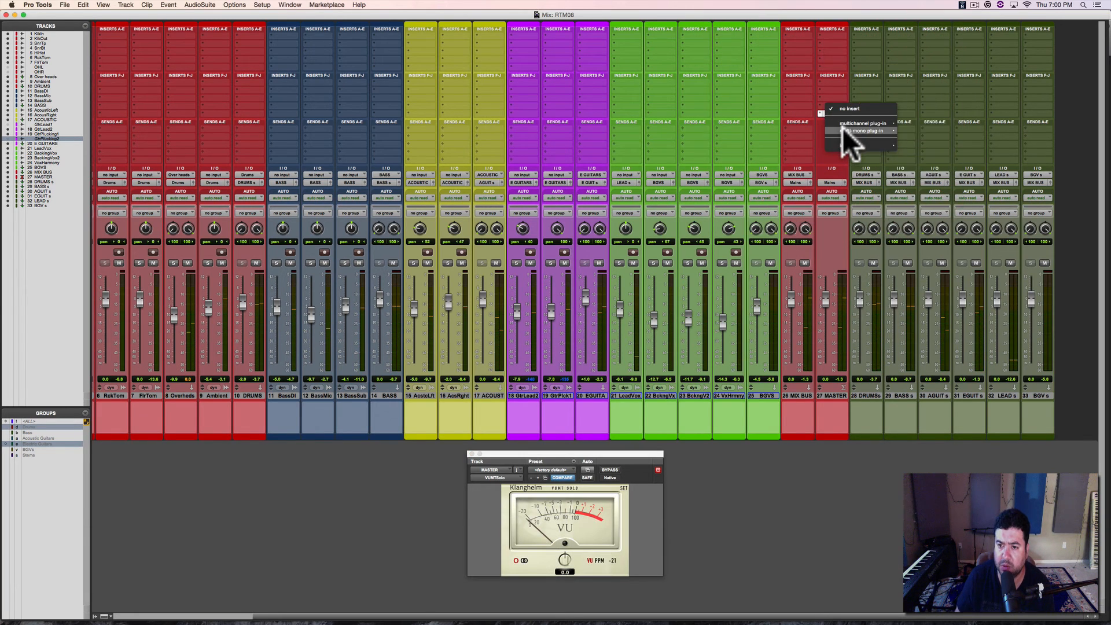
pyautogui.moveTo(863, 123)
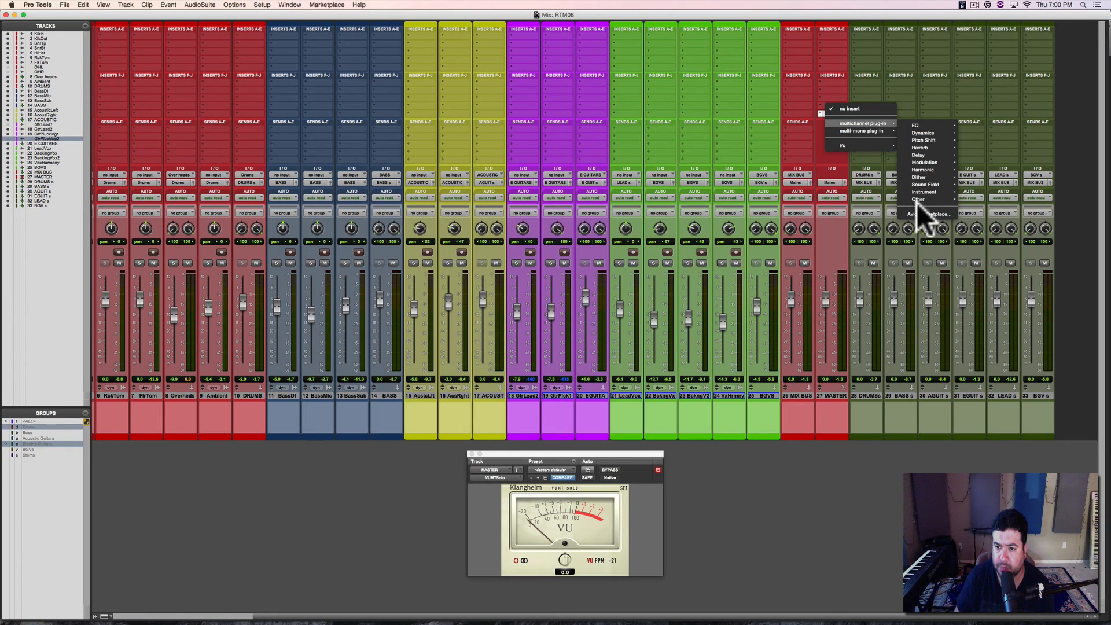
pyautogui.moveTo(920, 200)
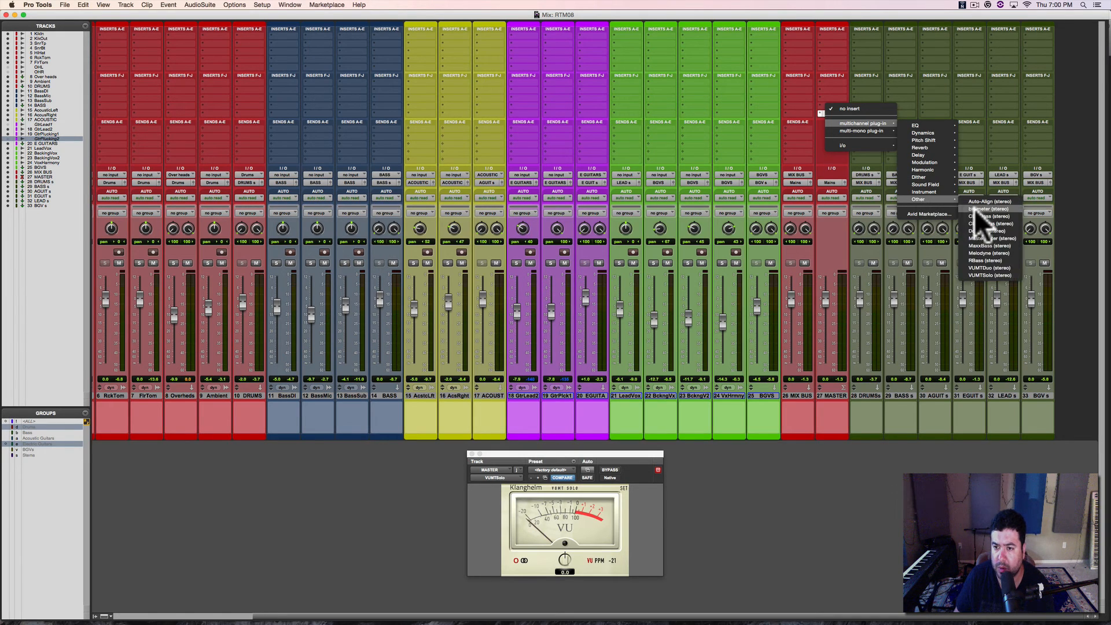
pyautogui.click(1017, 156)
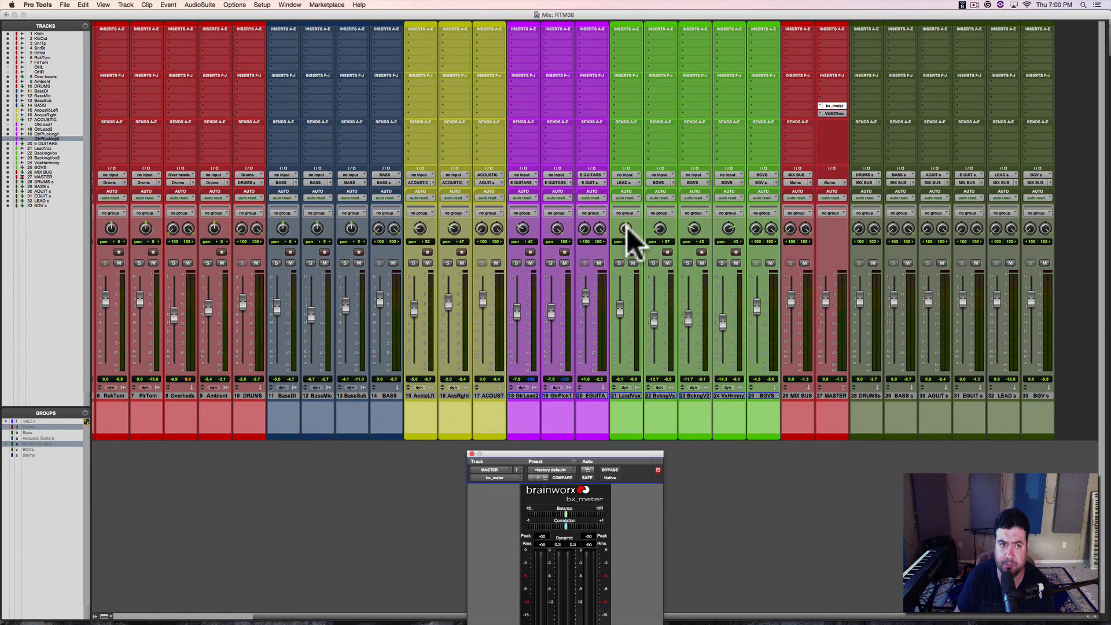
pyautogui.moveTo(570, 454); pyautogui.dragTo(579, 102)
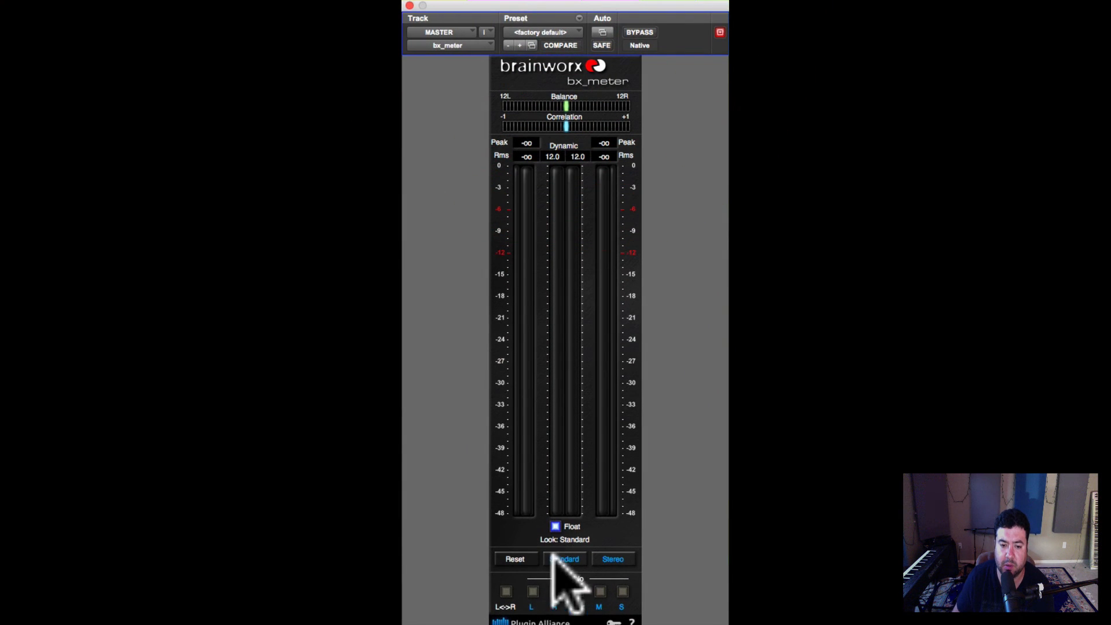
# Step: Play the mix and examine its balance, correlation, peak and RMS levels on bx_meter, and close the meter window
pyautogui.press('space')
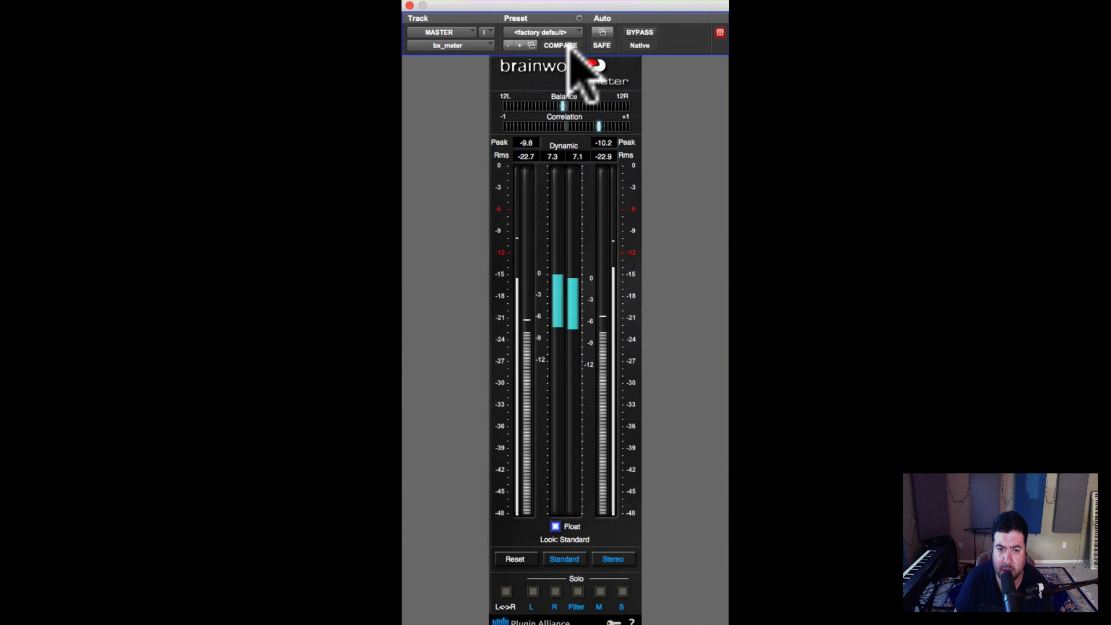
pyautogui.click(589, 5)
pyautogui.moveTo(590, 5); pyautogui.dragTo(591, 5)
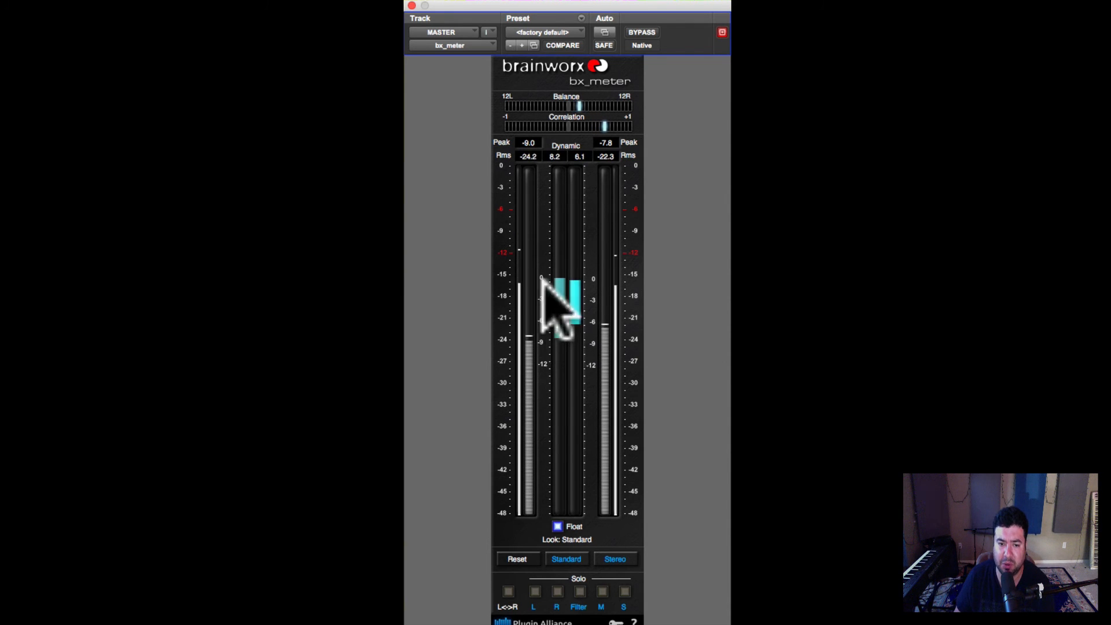
pyautogui.moveTo(584, 4); pyautogui.dragTo(617, 4)
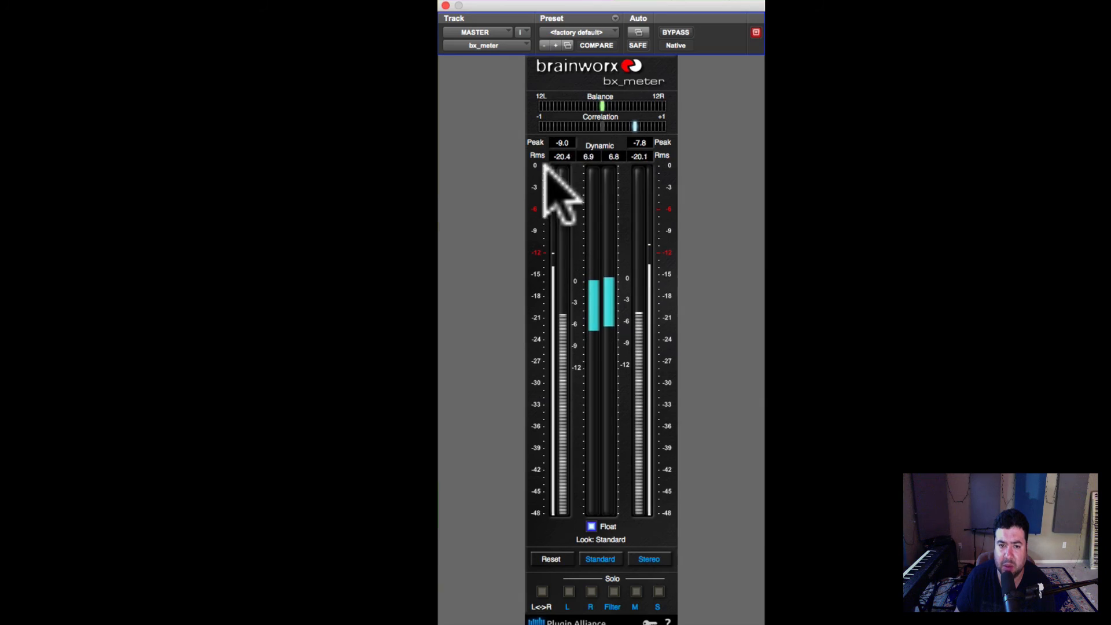
pyautogui.click(446, 5)
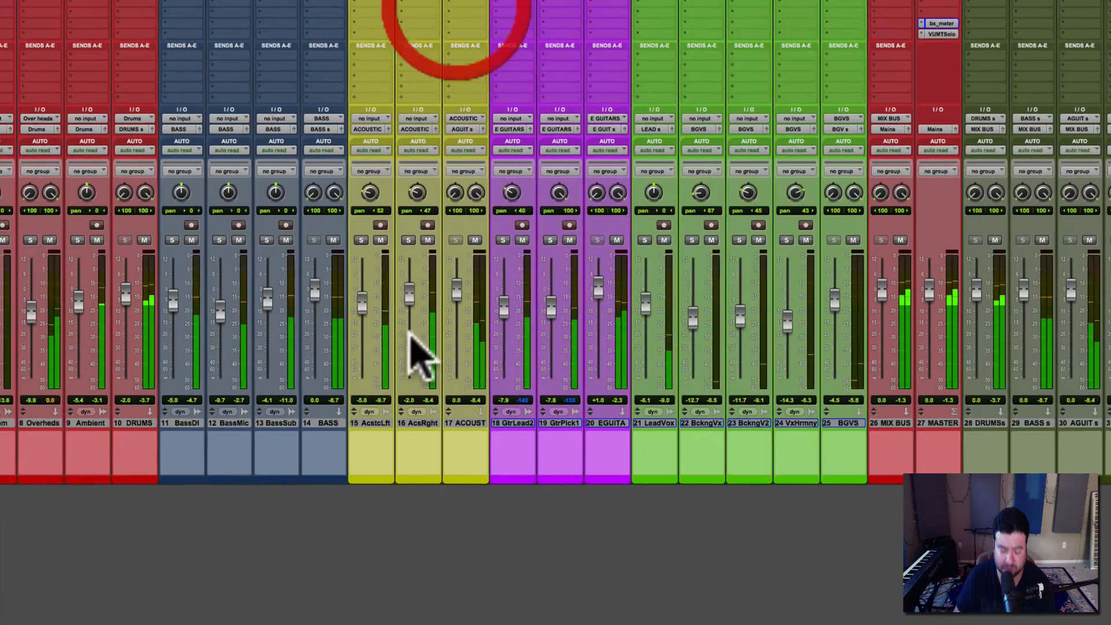
# Step: Save the session with the new metering setup while the mix keeps playing
pyautogui.press('super+s')
pyautogui.click(479, 532)
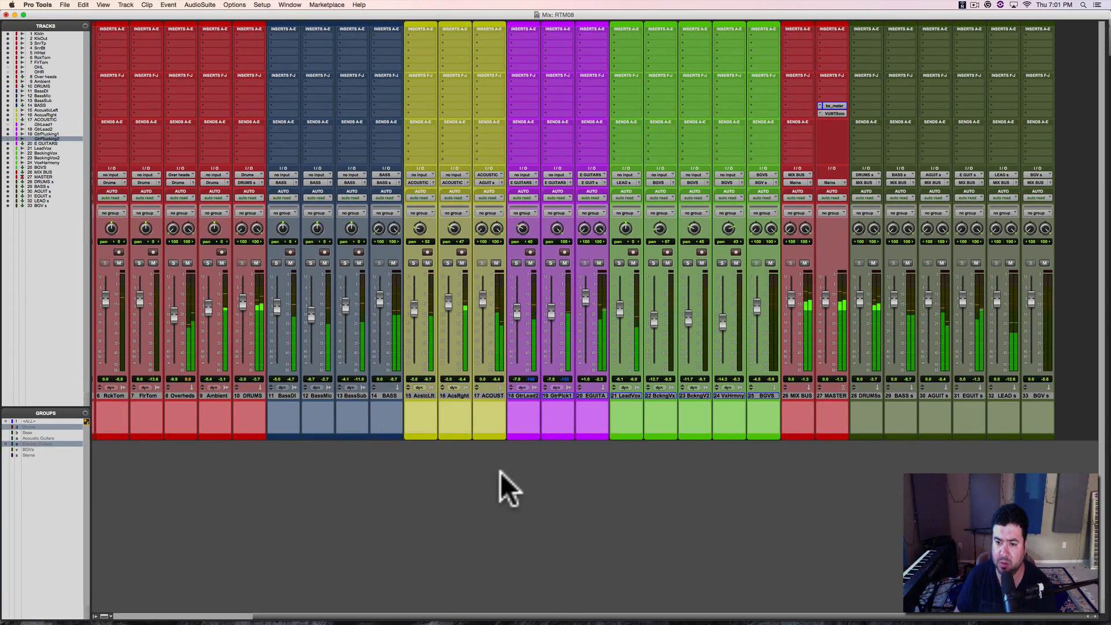
pyautogui.press('super+s')
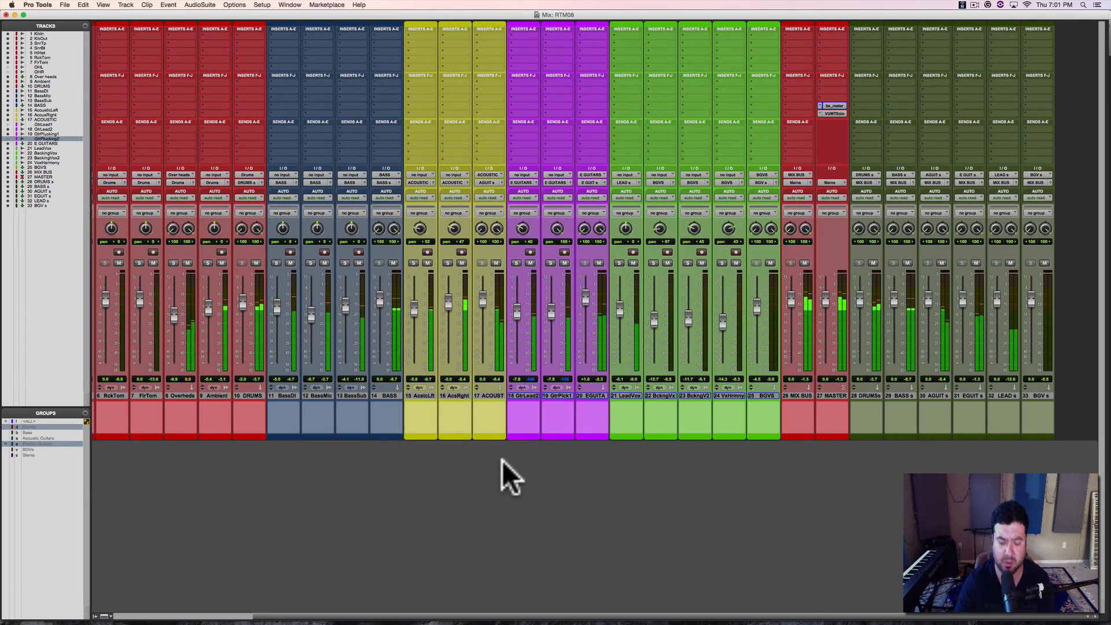
pyautogui.press('super+s')
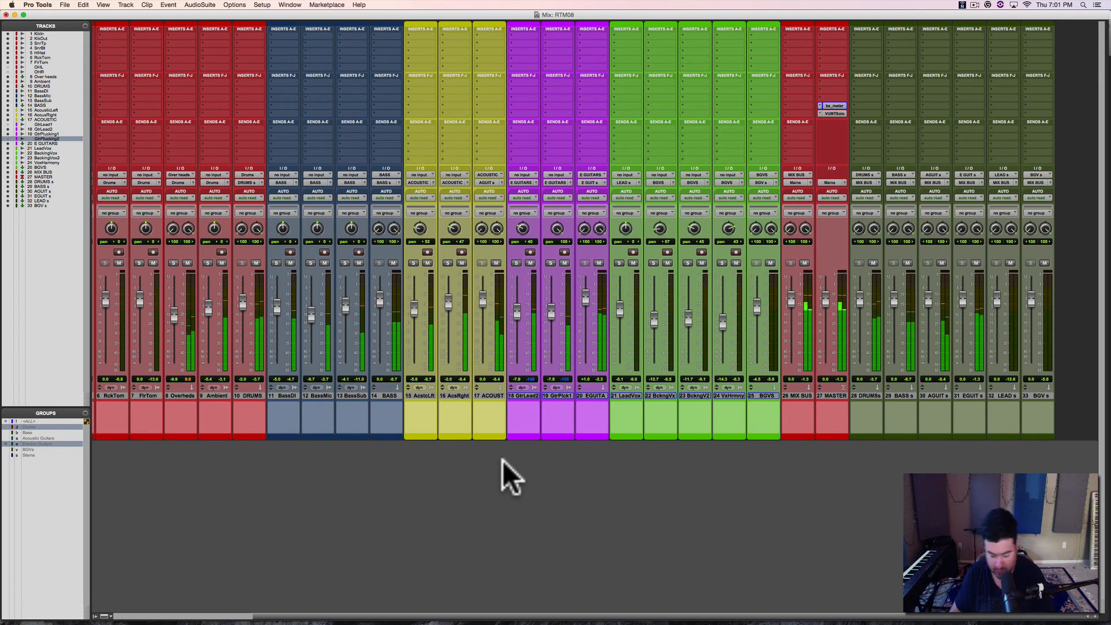
pyautogui.press('super+s')
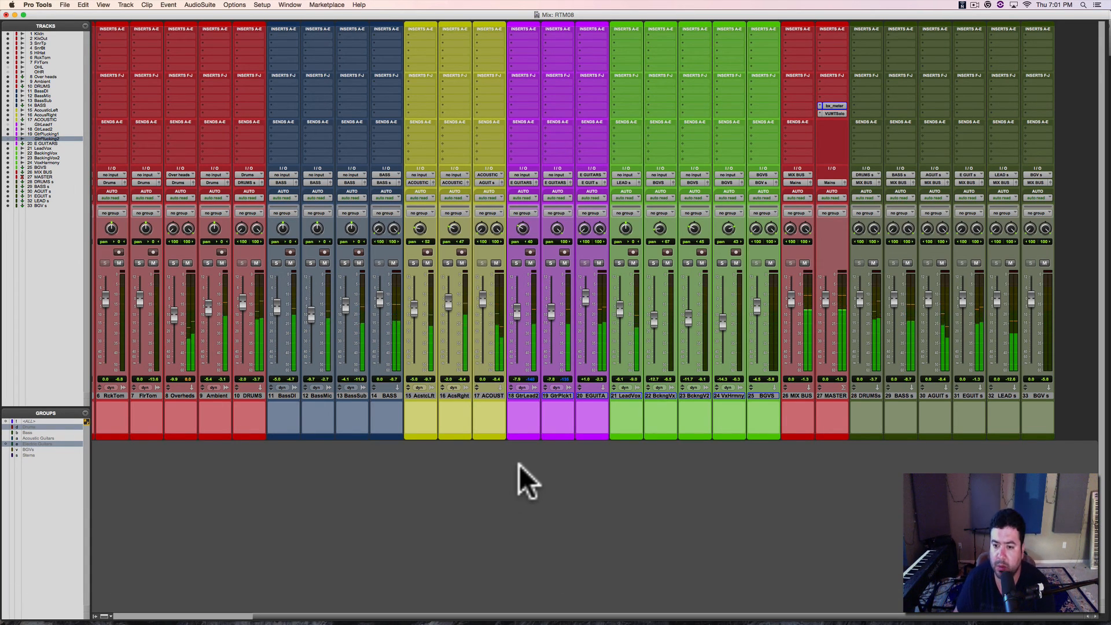
# Step: Check the CPU, disk and memory load in the System Usage window during playback, close it, and save the session
pyautogui.click(295, 9)
pyautogui.click(319, 235)
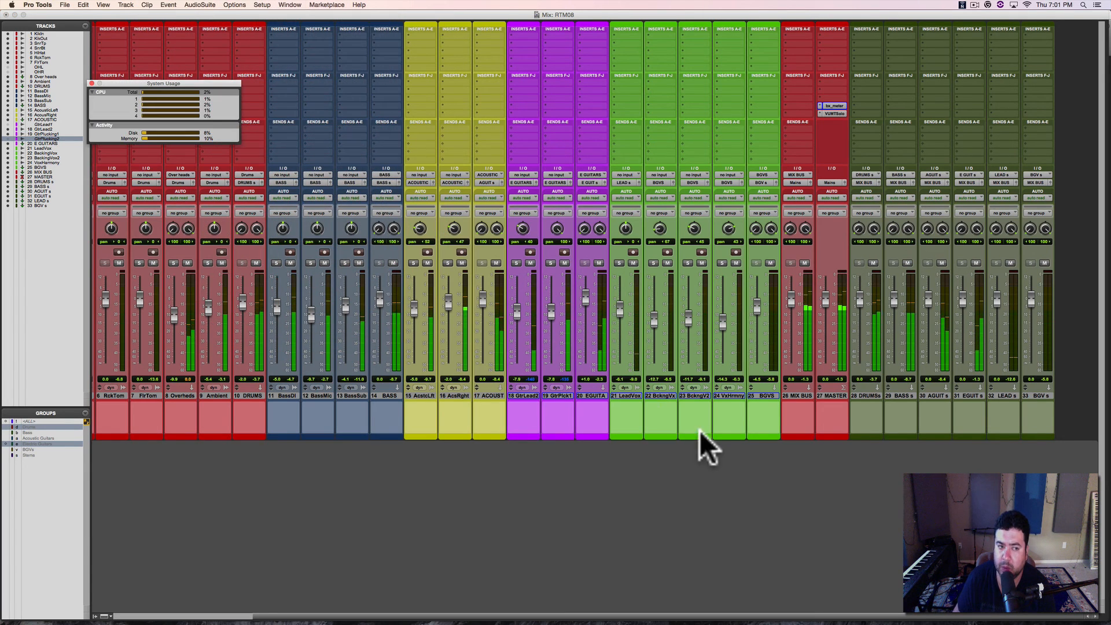
pyautogui.moveTo(193, 83); pyautogui.dragTo(648, 86)
pyautogui.moveTo(544, 89); pyautogui.dragTo(544, 90)
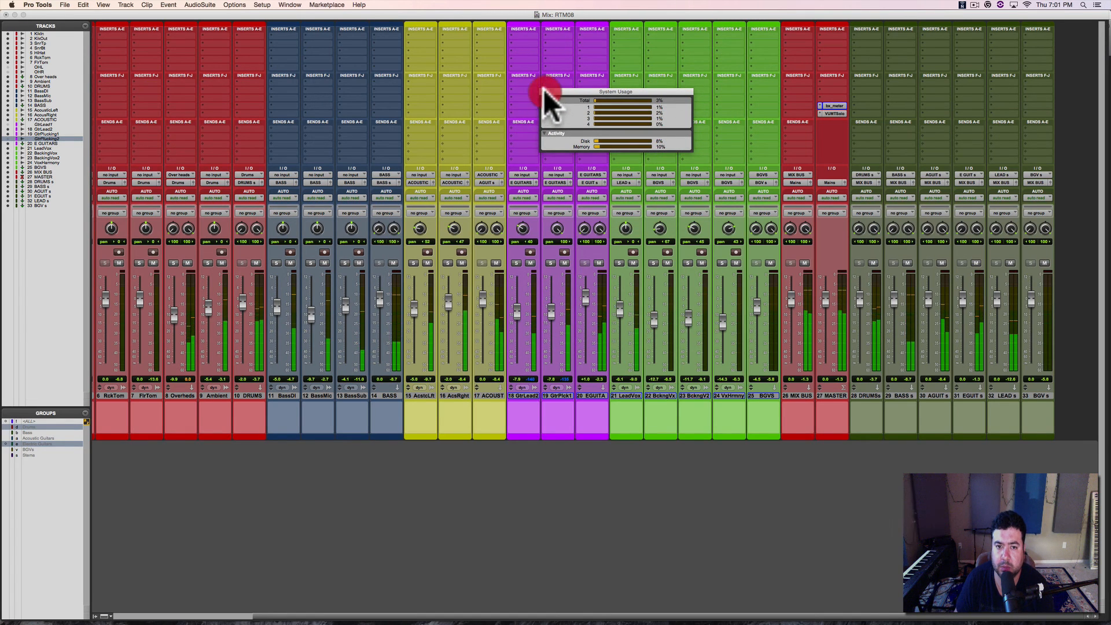
pyautogui.press('super+s')
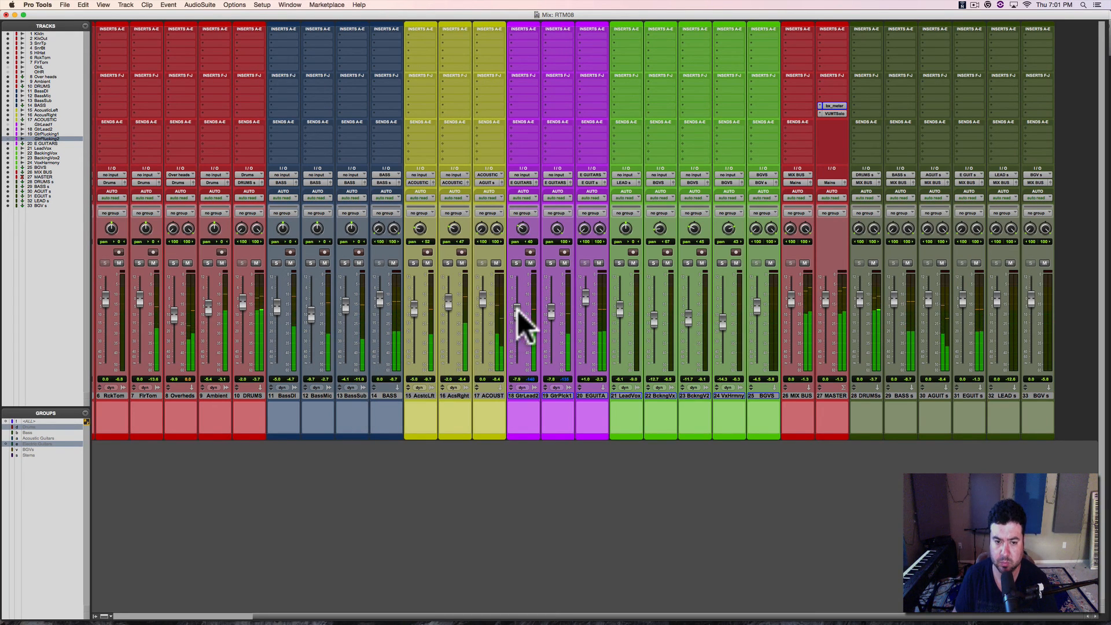
# Step: Lower GtrLead2 to about -8.9 dB, enable the BGVs group, and lift the suspension of all groups
pyautogui.moveTo(518, 311); pyautogui.dragTo(517, 313)
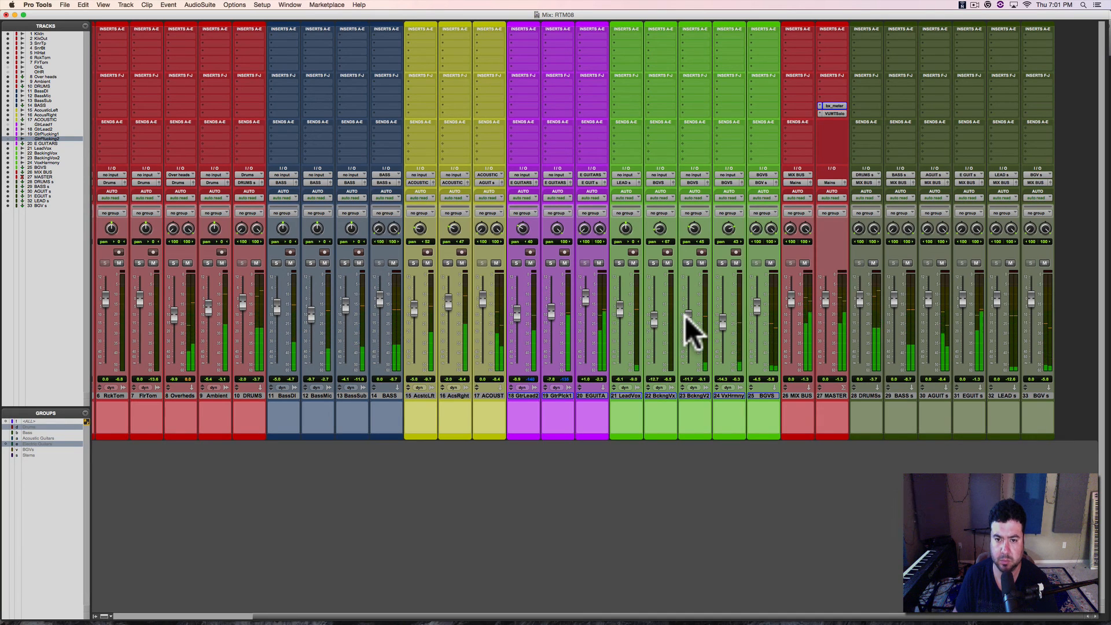
pyautogui.press('v')
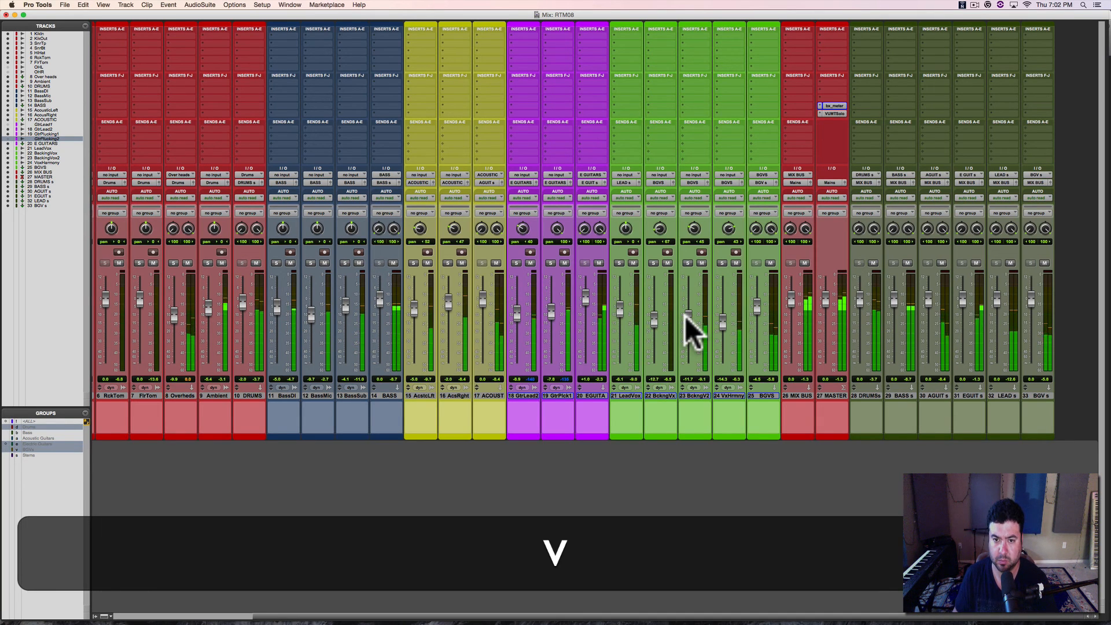
pyautogui.moveTo(685, 316); pyautogui.dragTo(686, 315)
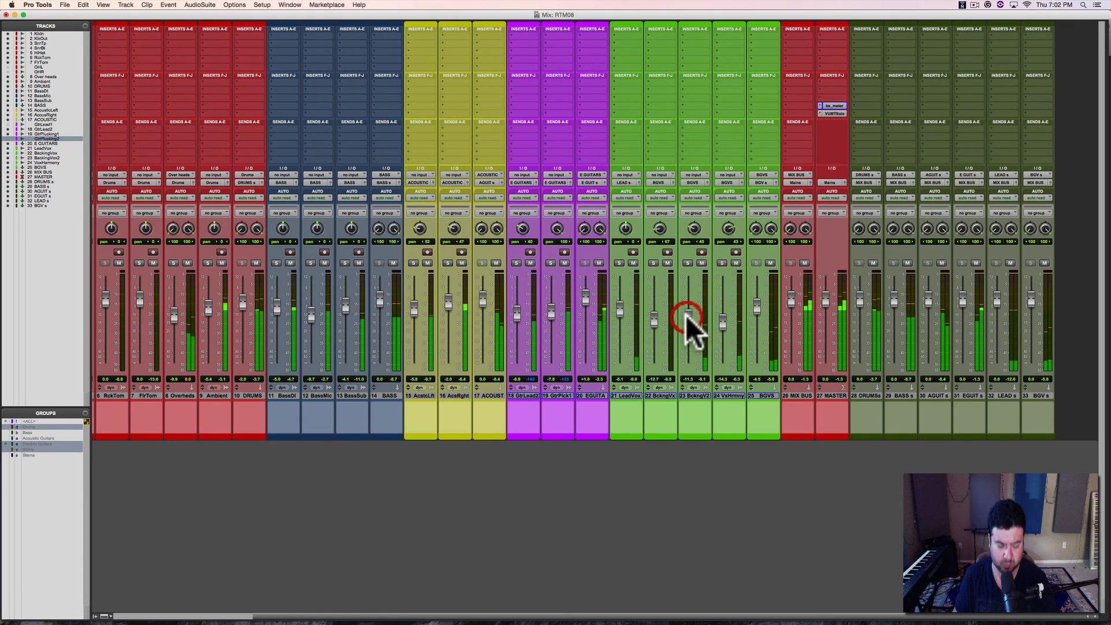
pyautogui.press('shift+super+g')
pyautogui.click(686, 314)
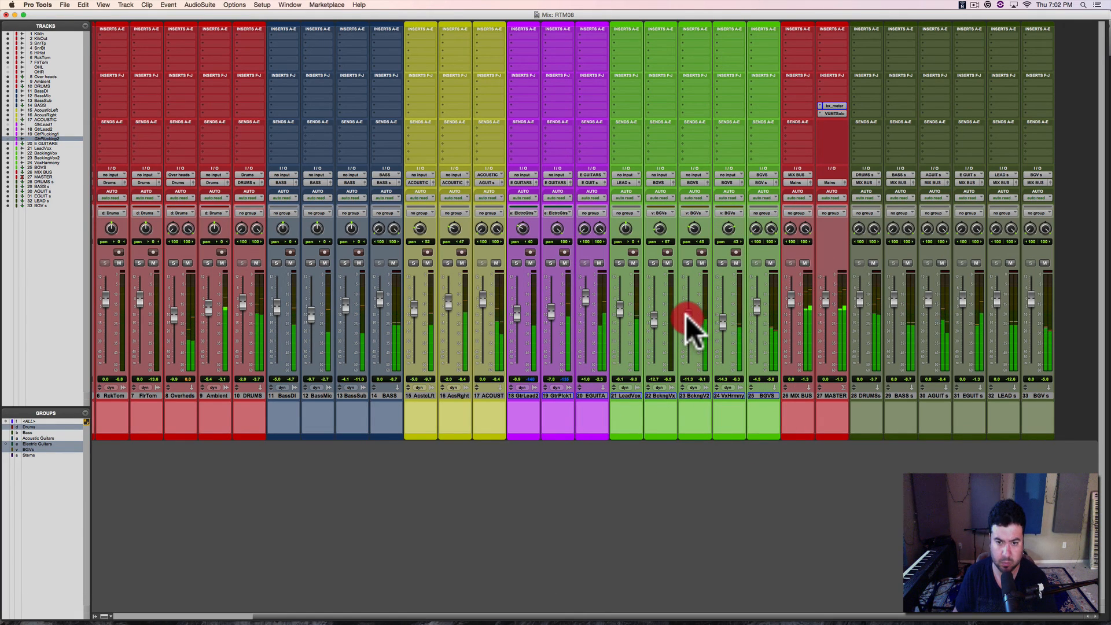
# Step: Raise the grouped backing vocals, bringing BckngVx to about -7.8 dB, set LeadVox to about -2.5 dB, save, and stop playback
pyautogui.moveTo(686, 315); pyautogui.dragTo(687, 308)
pyautogui.moveTo(620, 312); pyautogui.dragTo(650, 310)
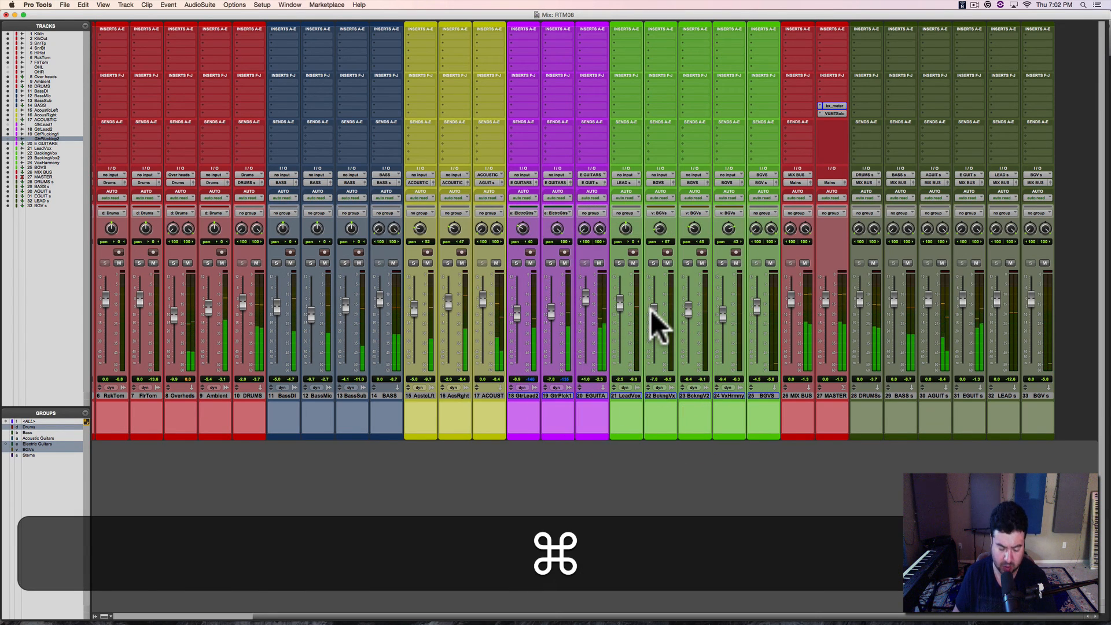
pyautogui.press('super+s')
pyautogui.press('super+space')
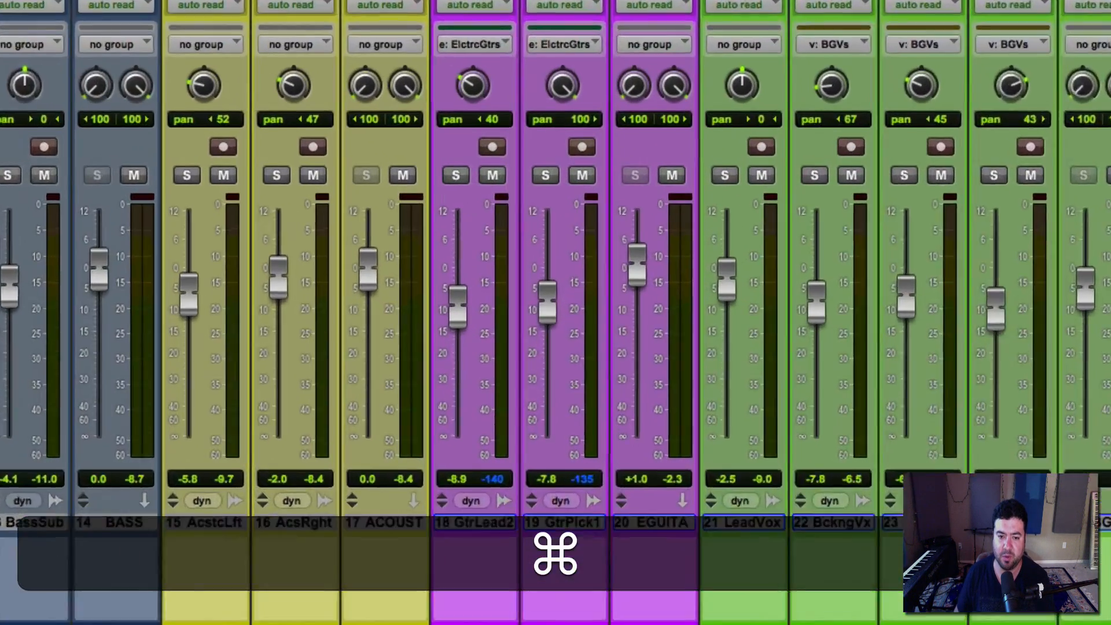
# Step: Switch to Notes to show the mixing checklist, and return to Pro Tools to open MASTER's bx_meter and VUMTSolo windows
pyautogui.press('super+Tab')
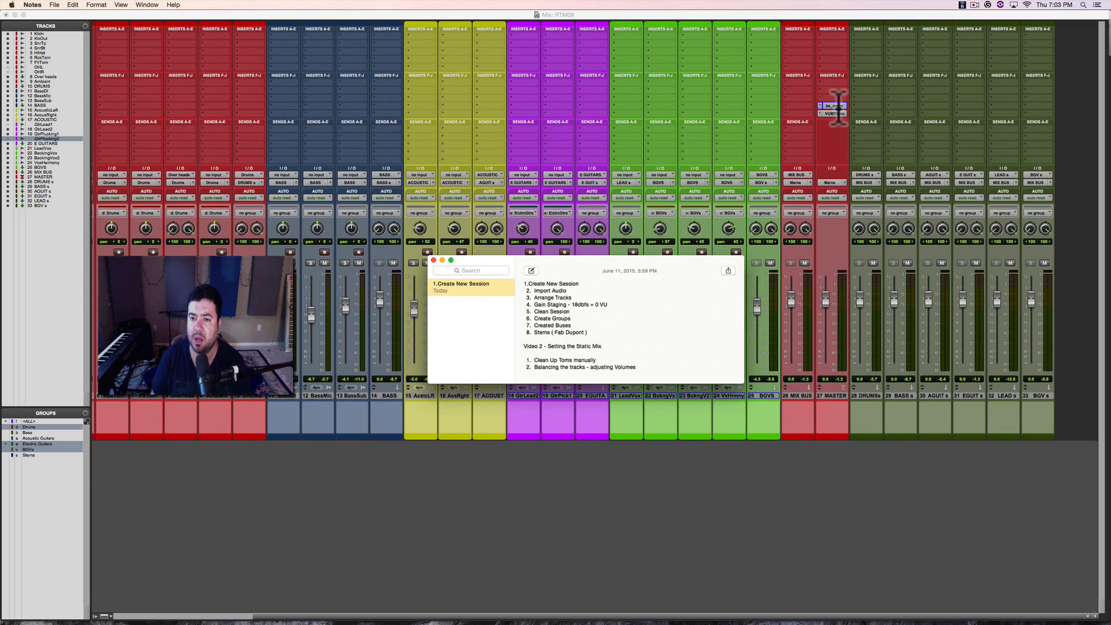
pyautogui.click(836, 106)
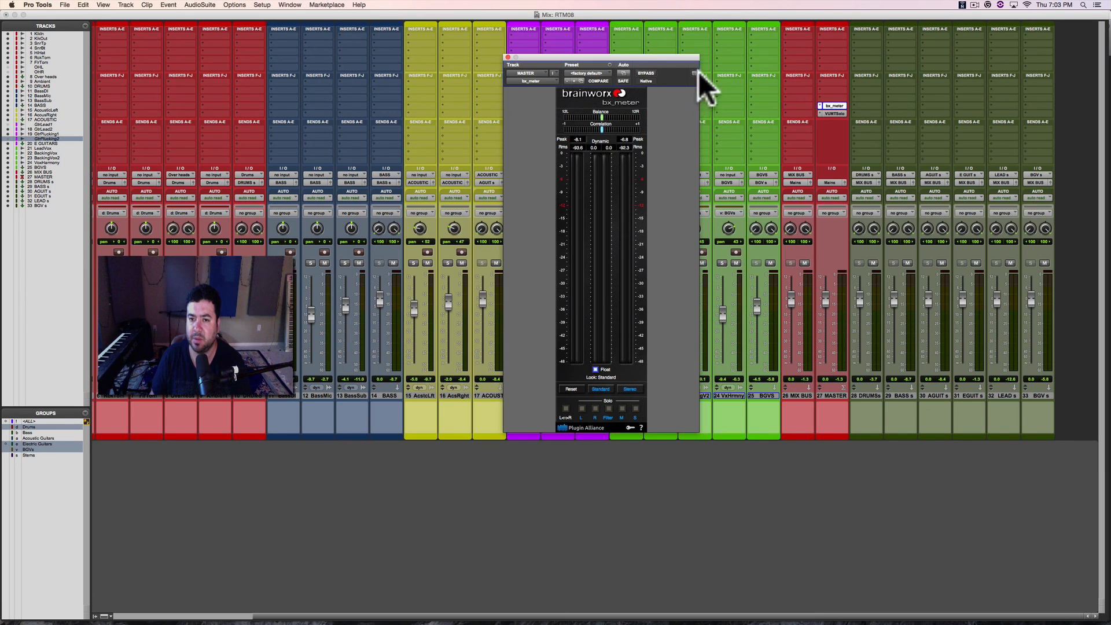
pyautogui.click(839, 112)
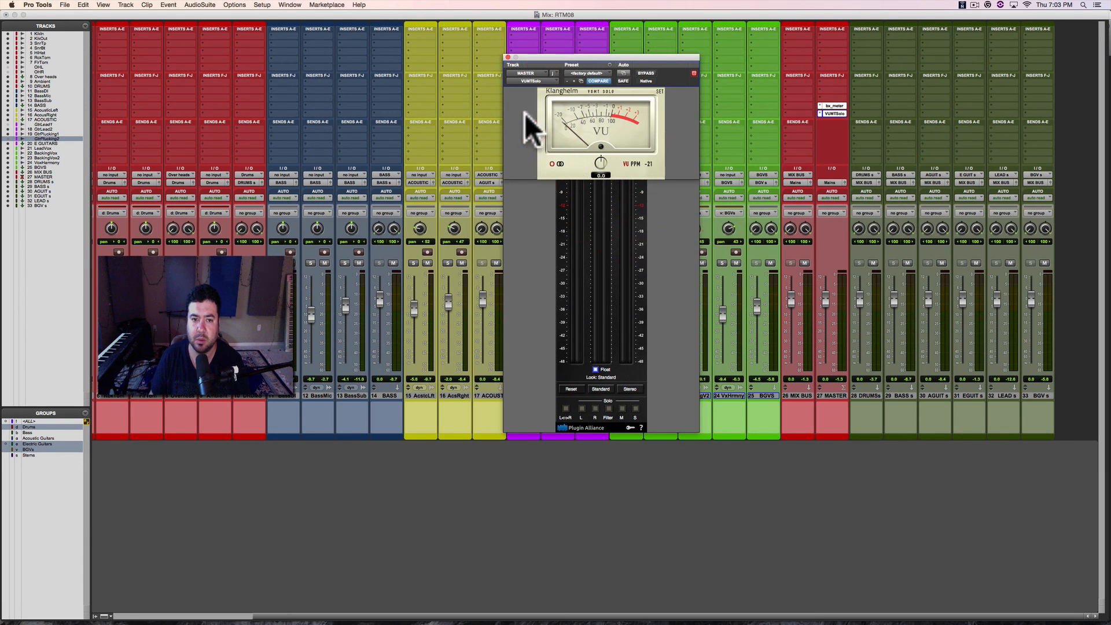
# Step: Place the VUMTSolo window beside bx_meter so both meters are visible, and set the VU meter's reference level to -18
pyautogui.moveTo(566, 57); pyautogui.dragTo(355, 52)
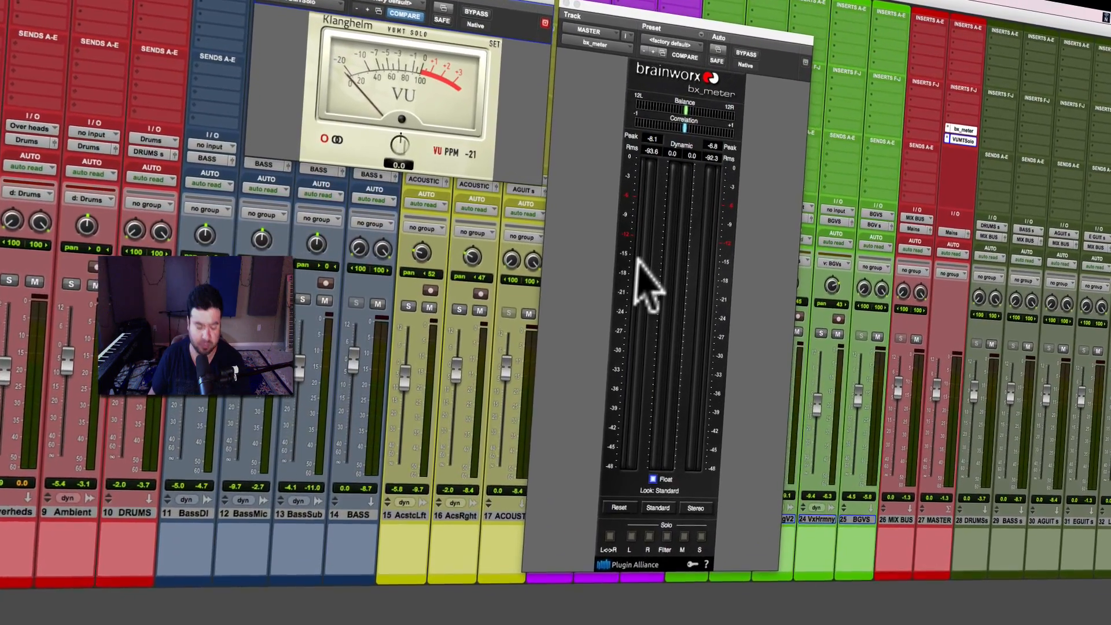
pyautogui.press('space')
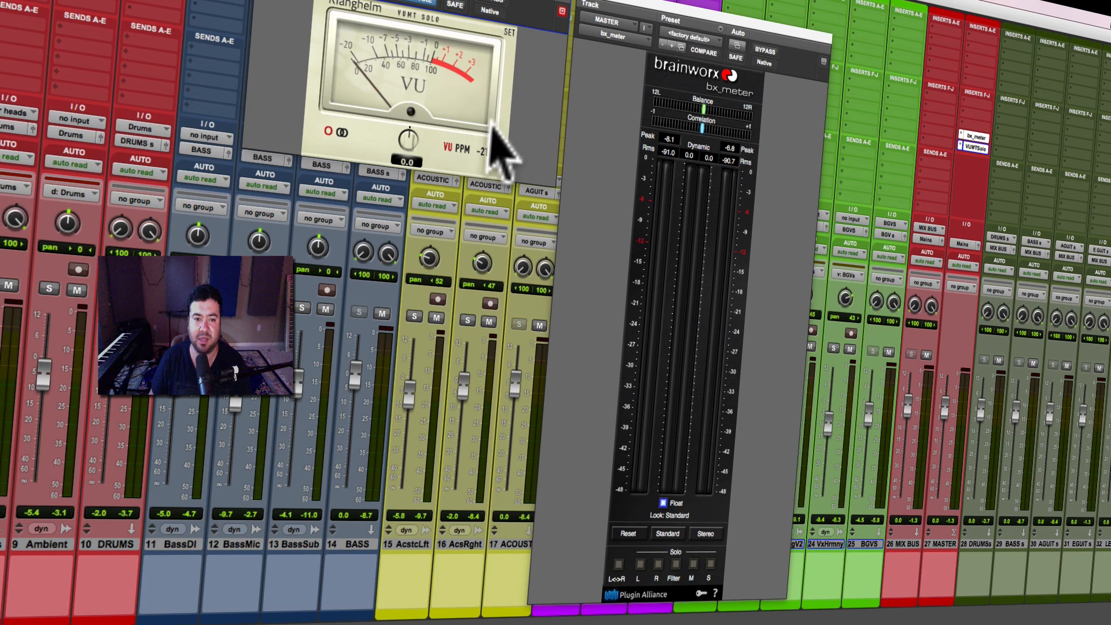
pyautogui.click(483, 150)
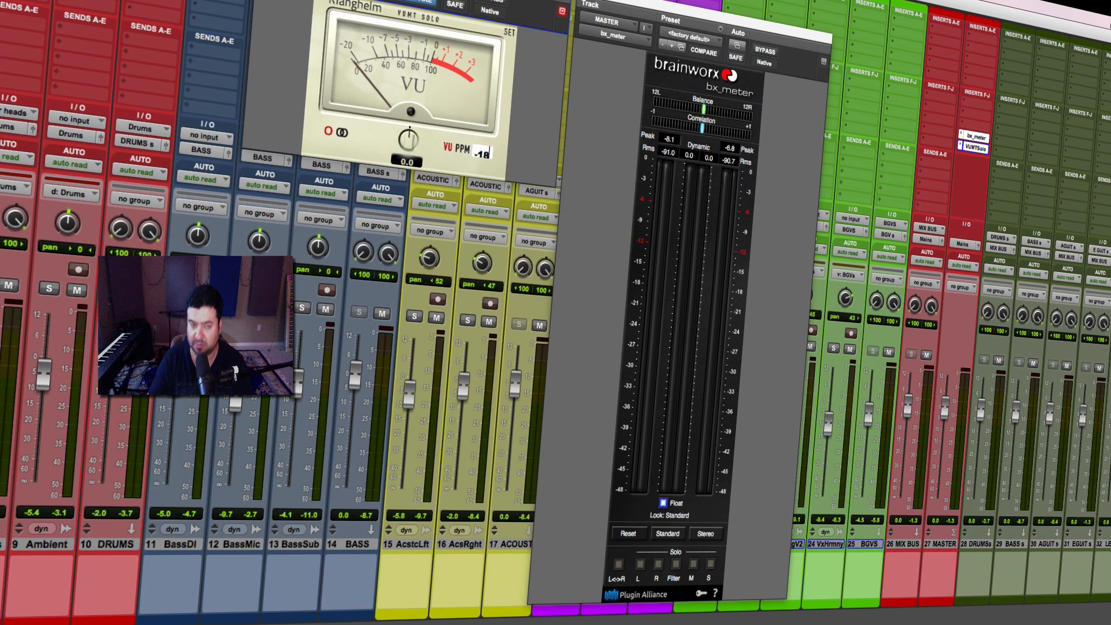
# Step: Play the mix to check the master level with VUMTSolo's numeric peak values shown, stop playback, and save the session
pyautogui.press('space')
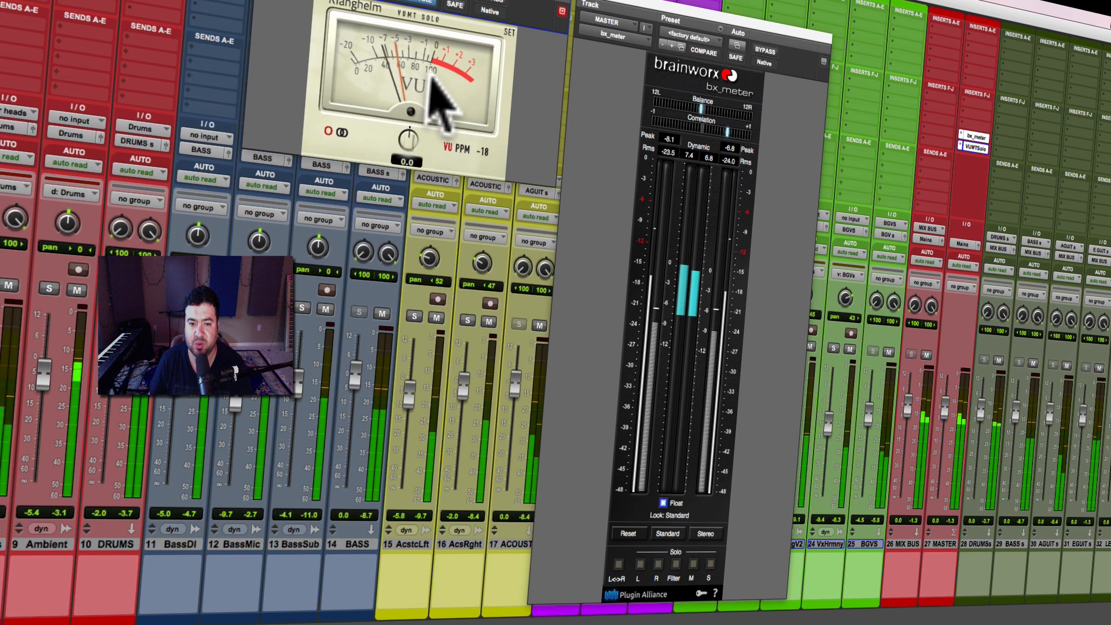
pyautogui.click(466, 119)
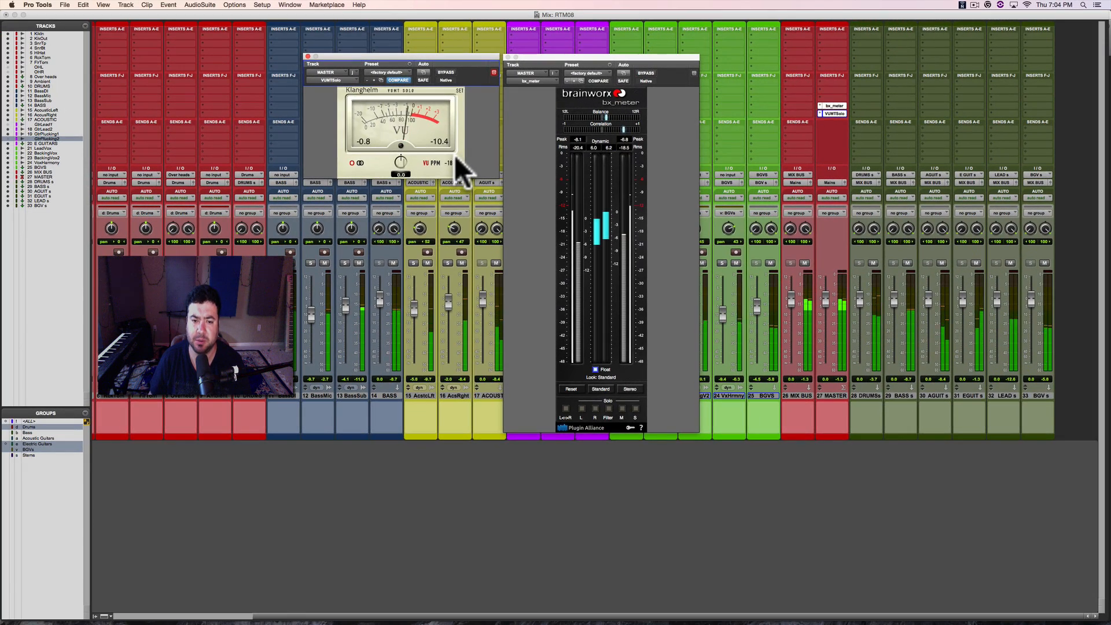
pyautogui.press('space')
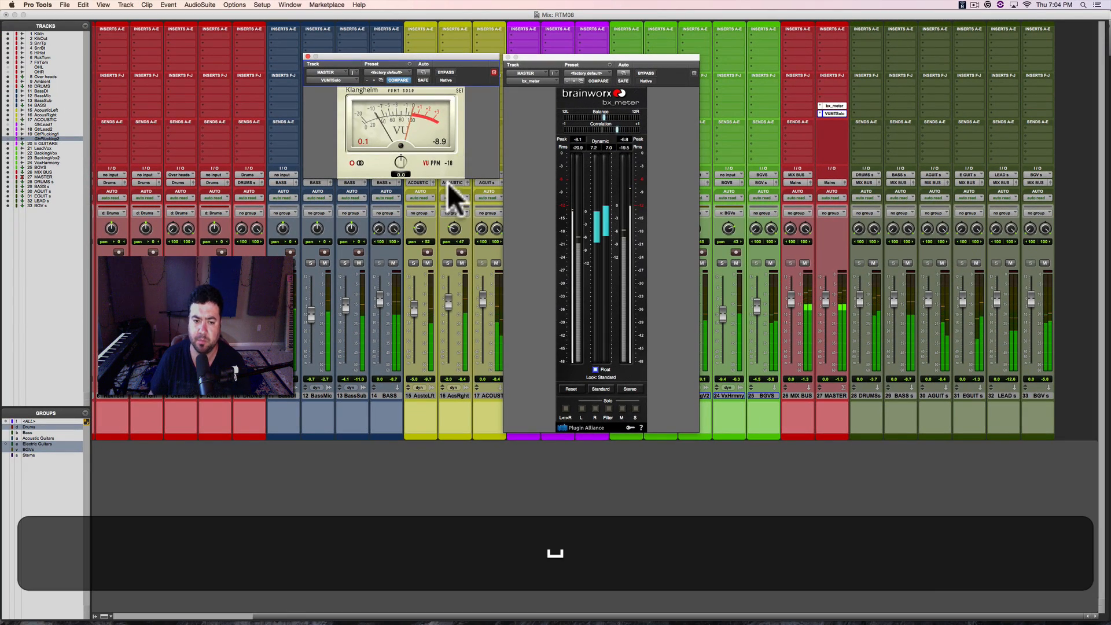
pyautogui.click(501, 463)
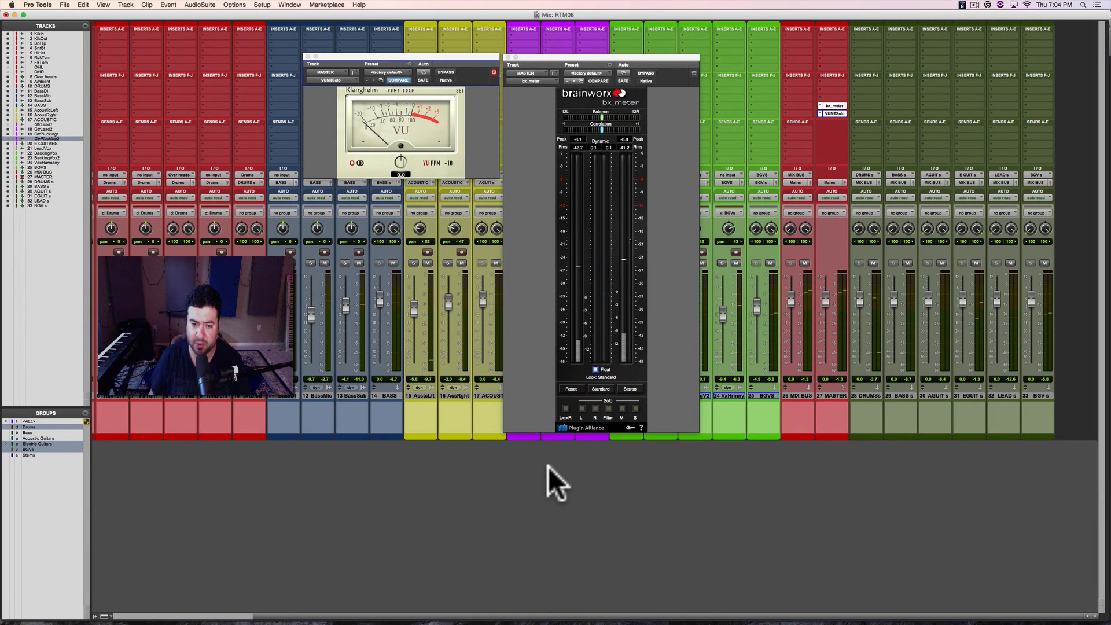
pyautogui.press('super+s')
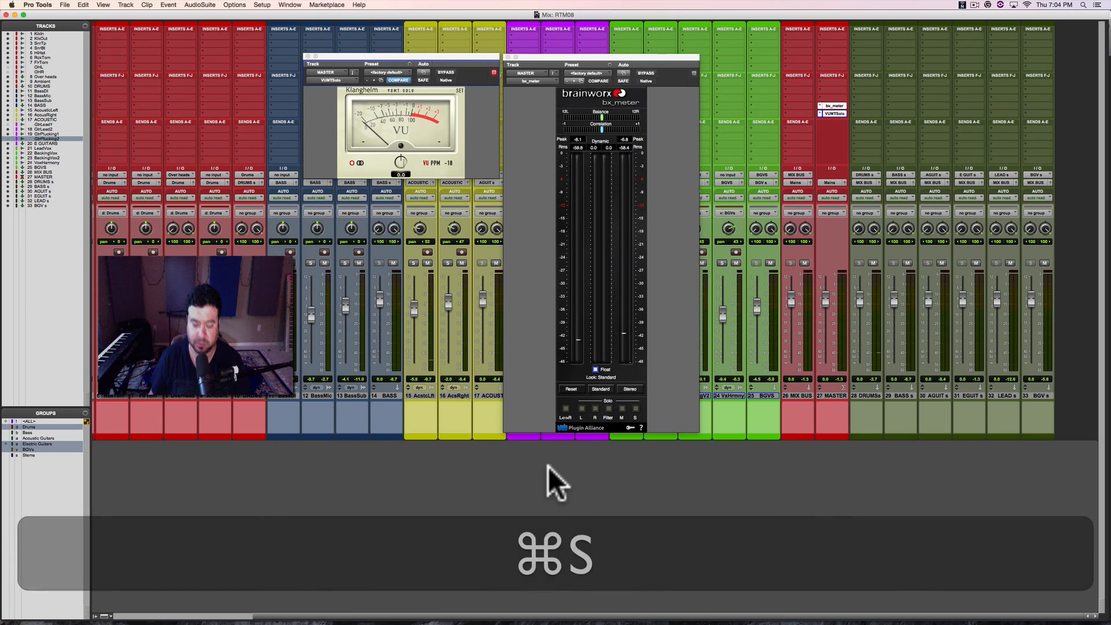